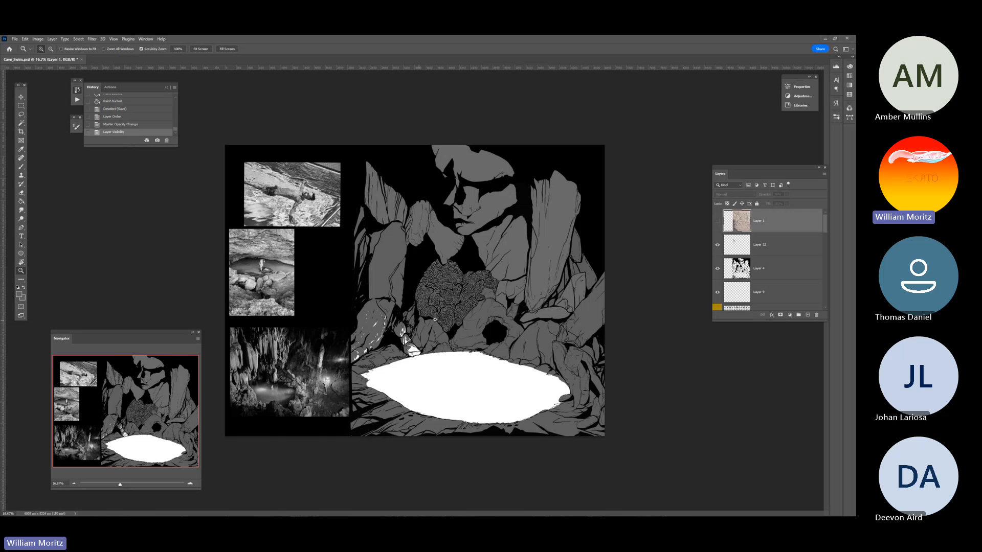
# - Examine the line work of the rocks around the cave opening and the pool at different magnifications
pyautogui.click(467, 323)
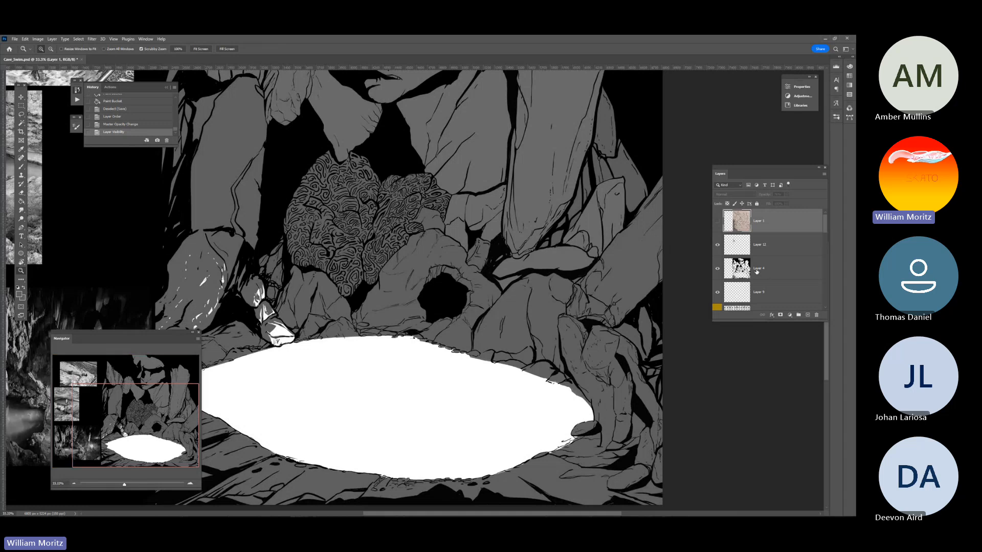
pyautogui.scroll(-3, 750, 254)
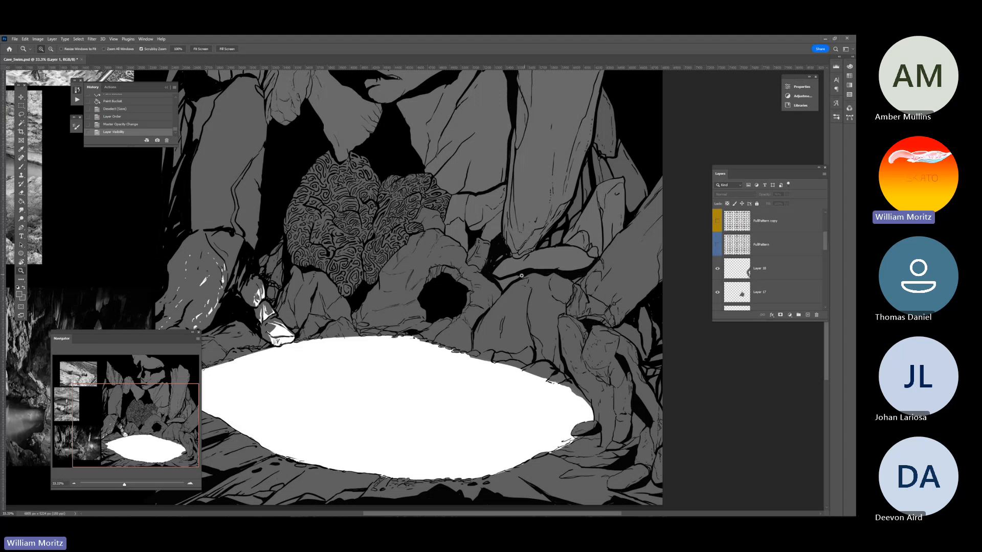
pyautogui.scroll(5, 520, 280)
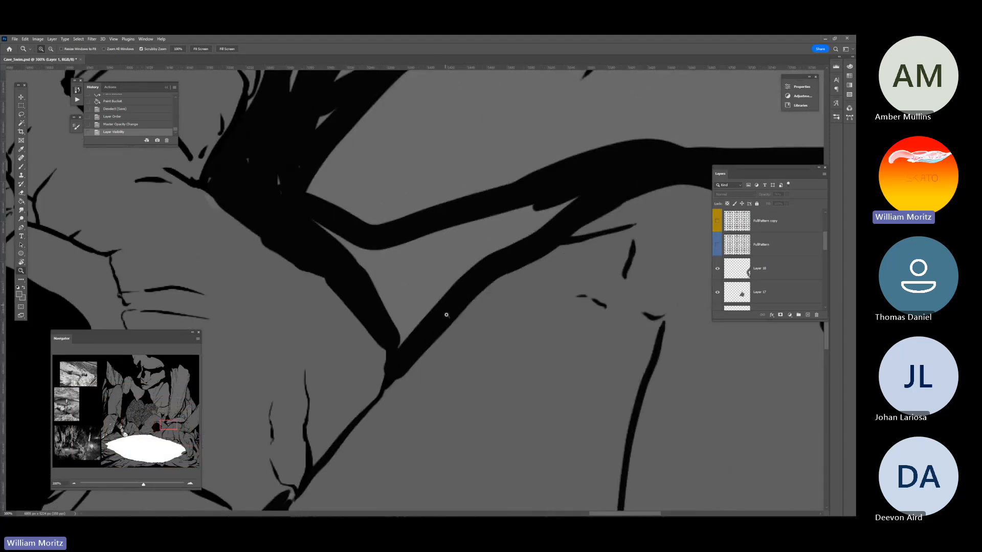
pyautogui.moveTo(307, 403); pyautogui.dragTo(372, 342)
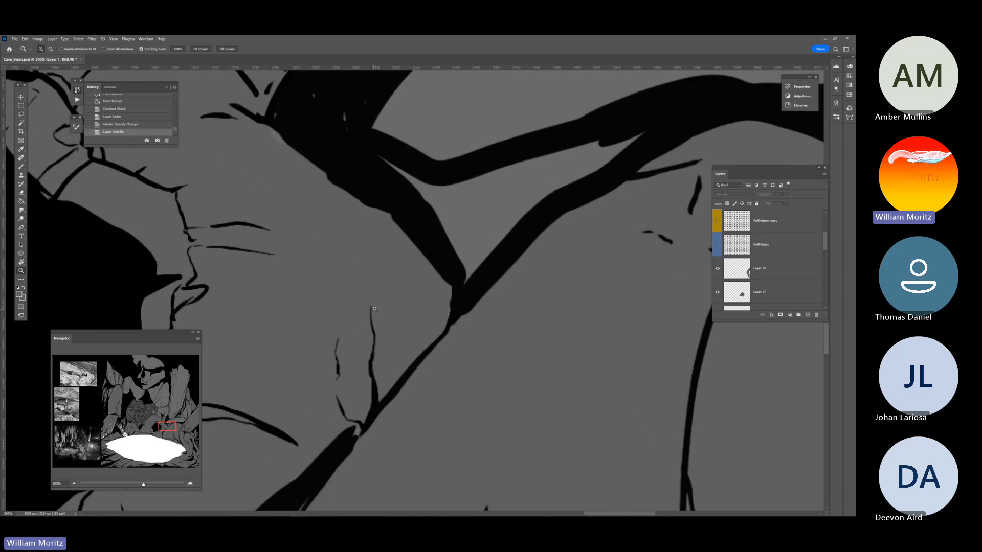
pyautogui.moveTo(244, 282); pyautogui.dragTo(356, 277)
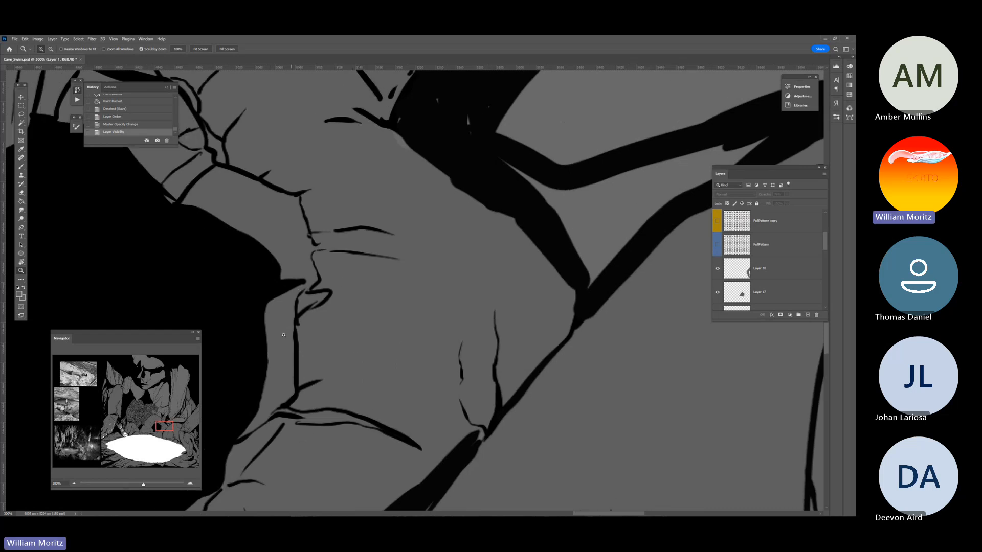
pyautogui.keyDown('alt'); pyautogui.click(461, 250); pyautogui.keyUp('alt')
pyautogui.keyDown('alt'); pyautogui.click(484, 261); pyautogui.keyUp('alt')
pyautogui.keyDown('alt'); pyautogui.click(493, 265); pyautogui.keyUp('alt')
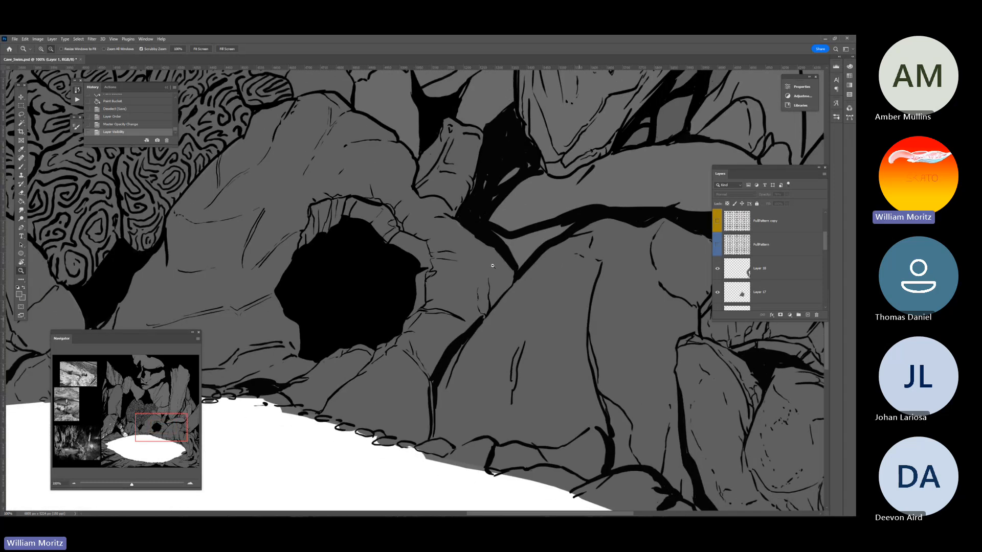
pyautogui.keyDown('alt'); pyautogui.click(527, 342); pyautogui.keyUp('alt')
pyautogui.moveTo(526, 342); pyautogui.dragTo(317, 244)
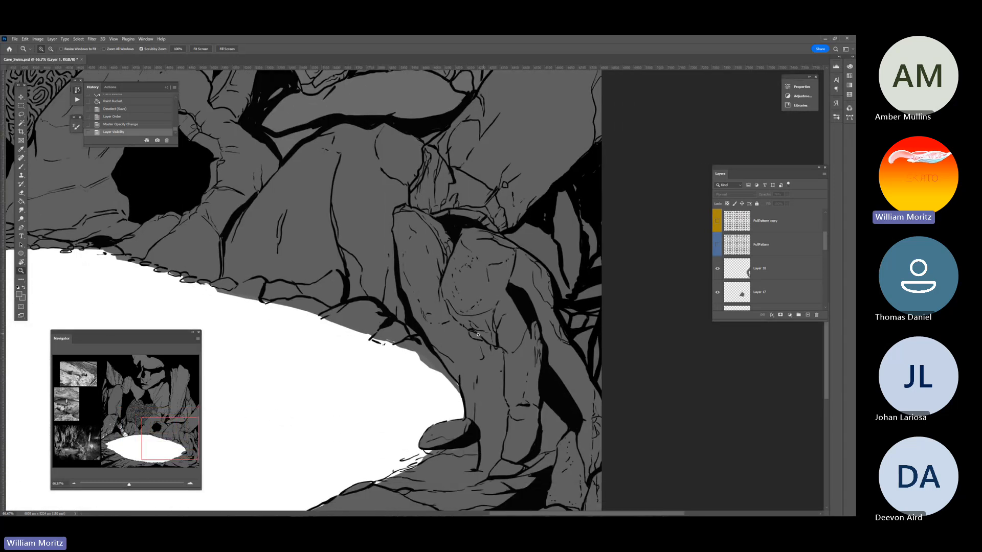
pyautogui.moveTo(478, 334); pyautogui.dragTo(368, 277)
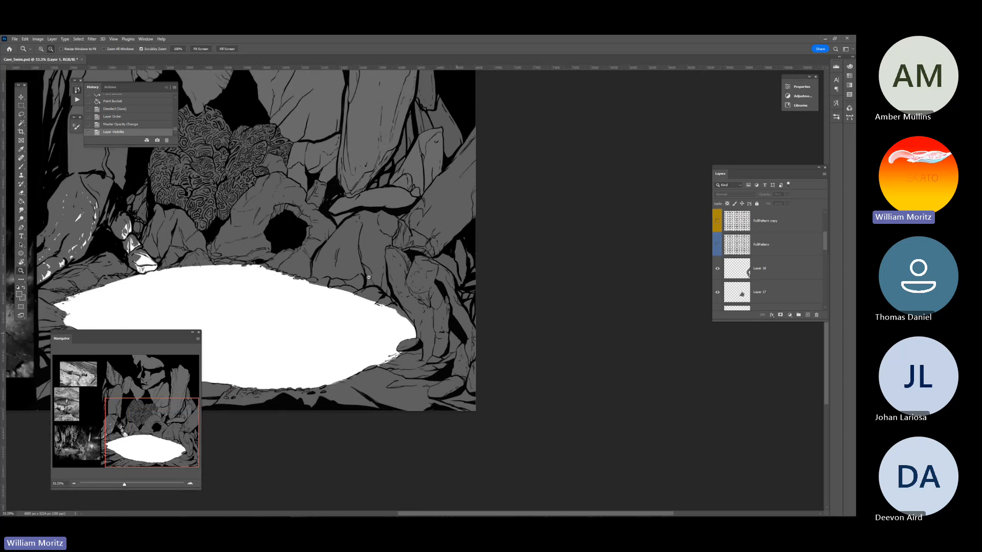
pyautogui.keyDown('alt'); pyautogui.click(368, 277); pyautogui.keyUp('alt')
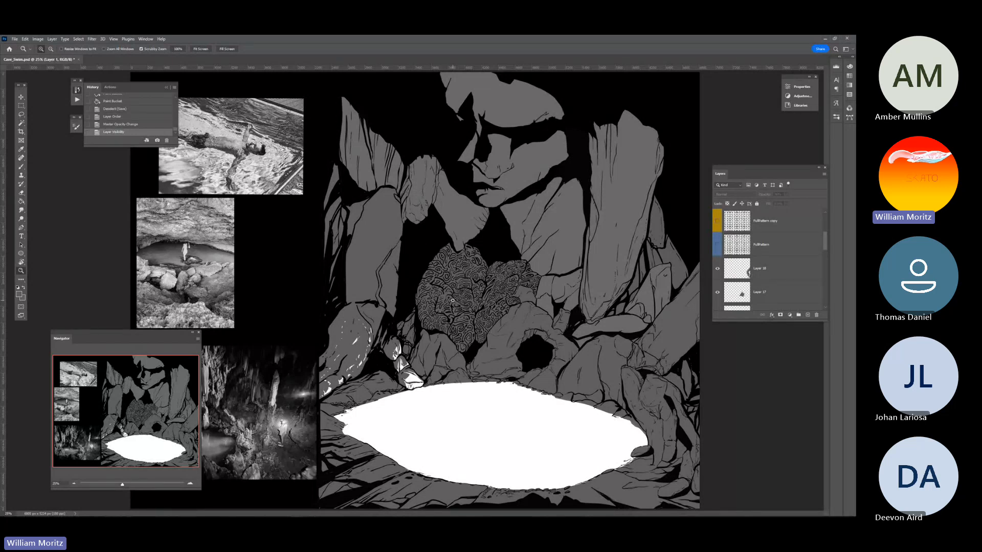
# - Show the FullPattern copy layer and inspect its dot pattern over the white pool and the surrounding rocks
pyautogui.click(718, 221)
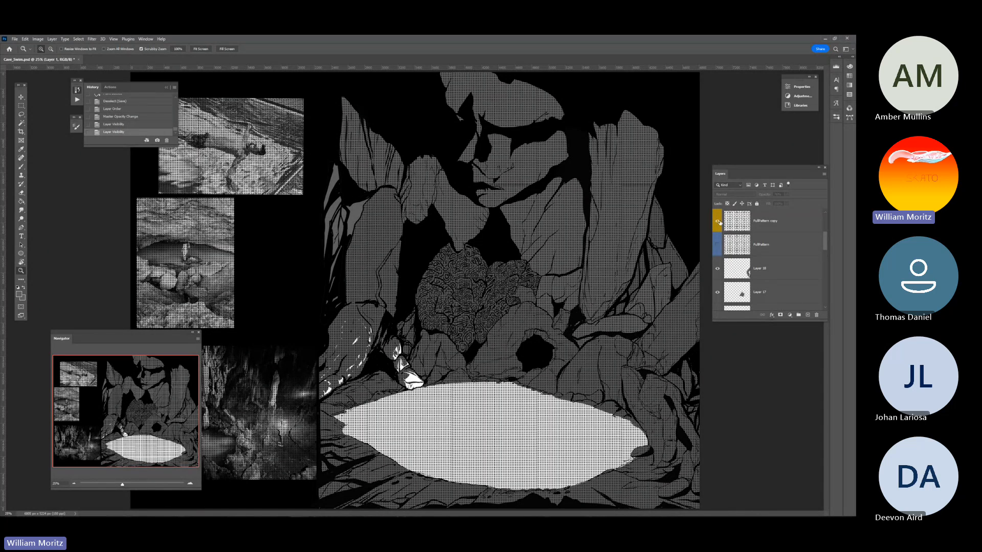
pyautogui.click(505, 415)
pyautogui.click(504, 416)
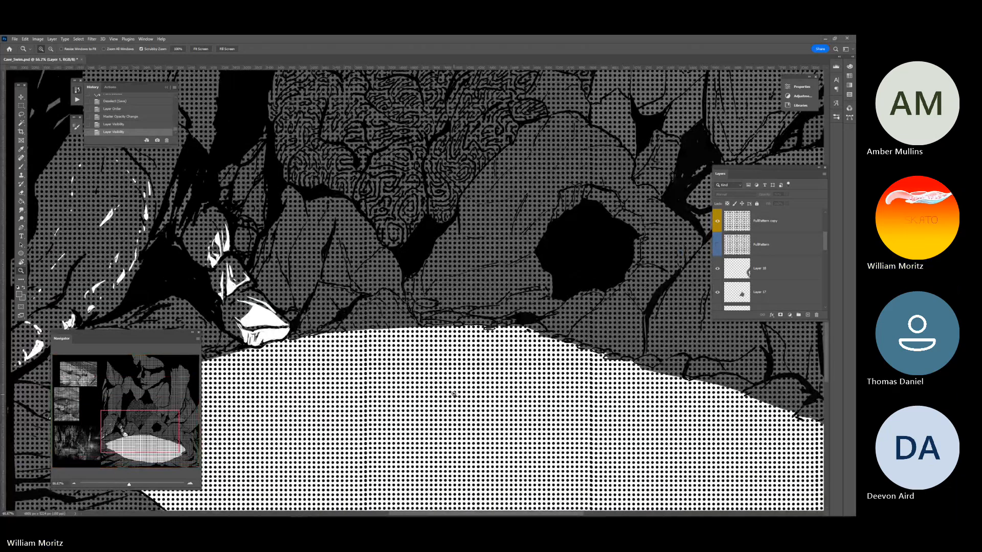
pyautogui.click(454, 394)
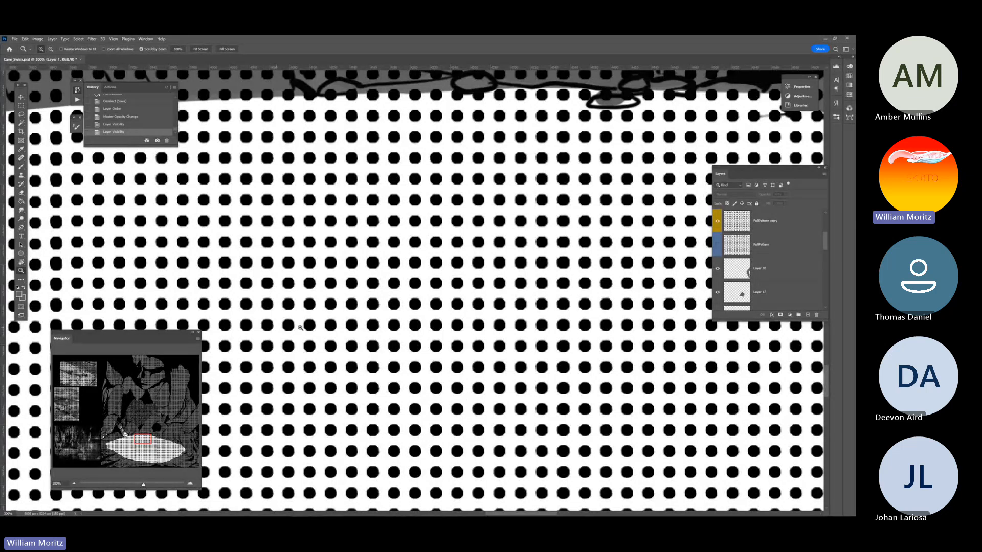
pyautogui.scroll(-6, 301, 327)
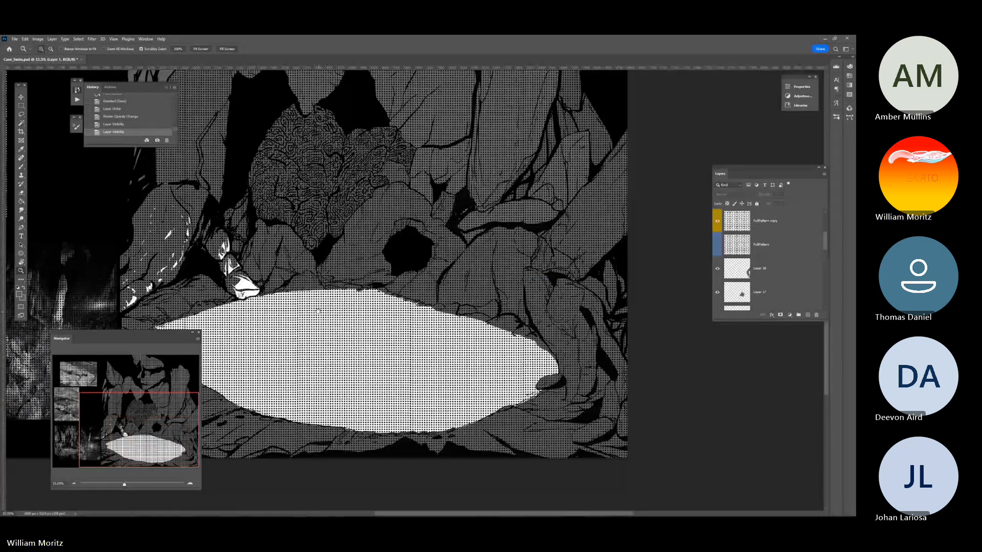
pyautogui.moveTo(318, 311); pyautogui.dragTo(387, 328)
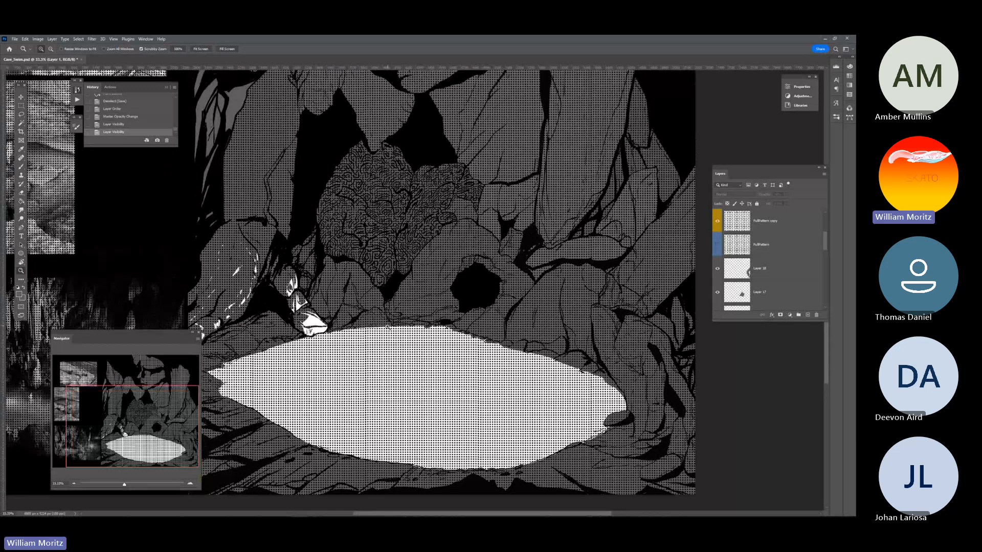
pyautogui.scroll(3, 389, 328)
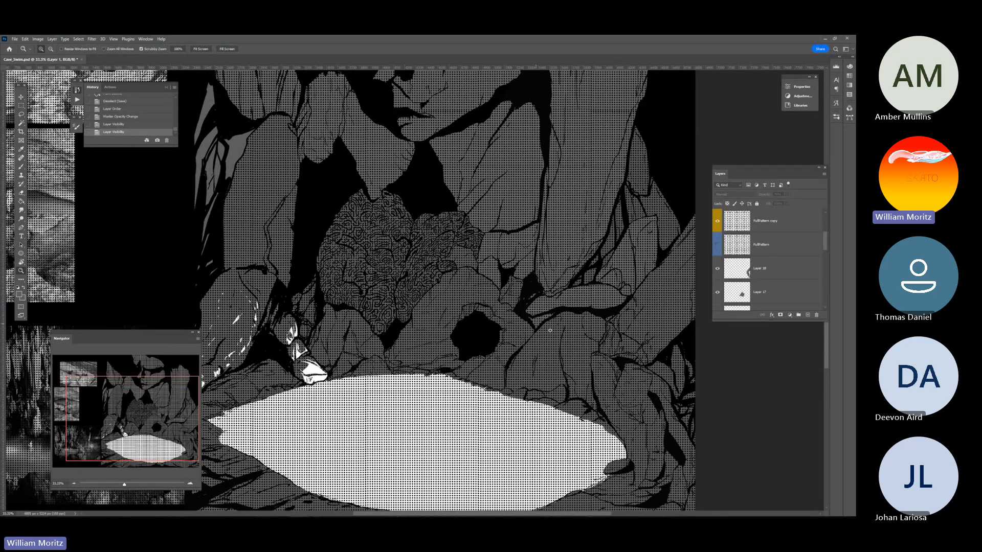
pyautogui.scroll(-5, 590, 374)
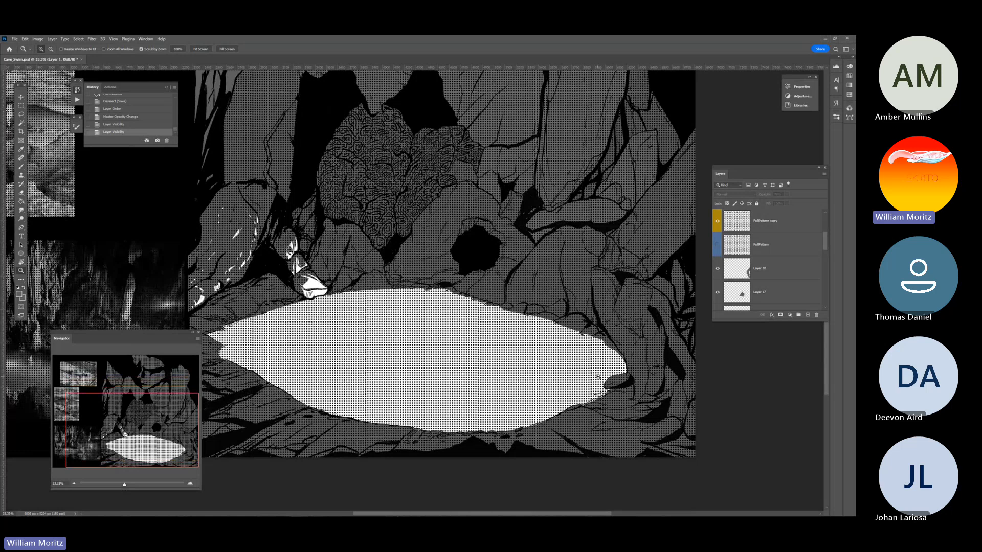
pyautogui.press('b')
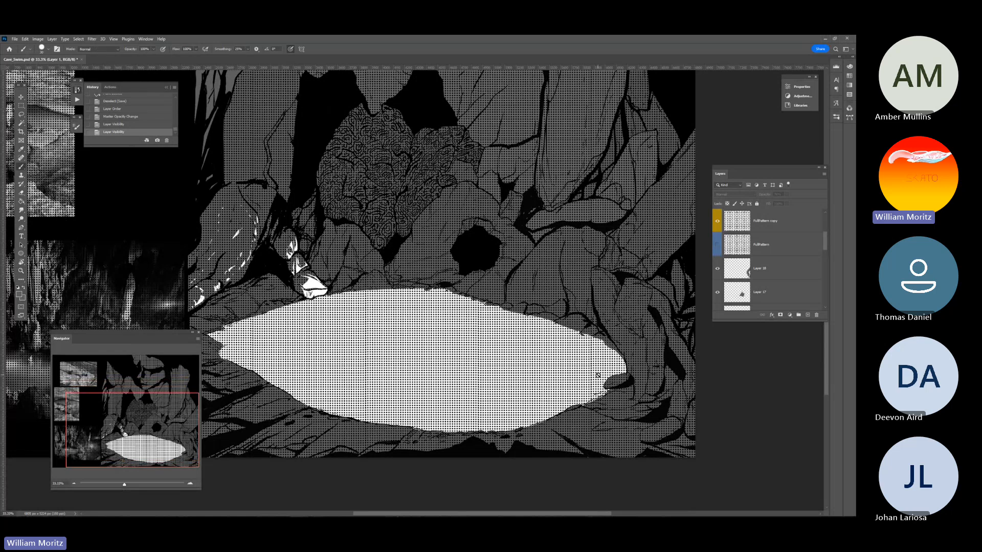
pyautogui.press('v')
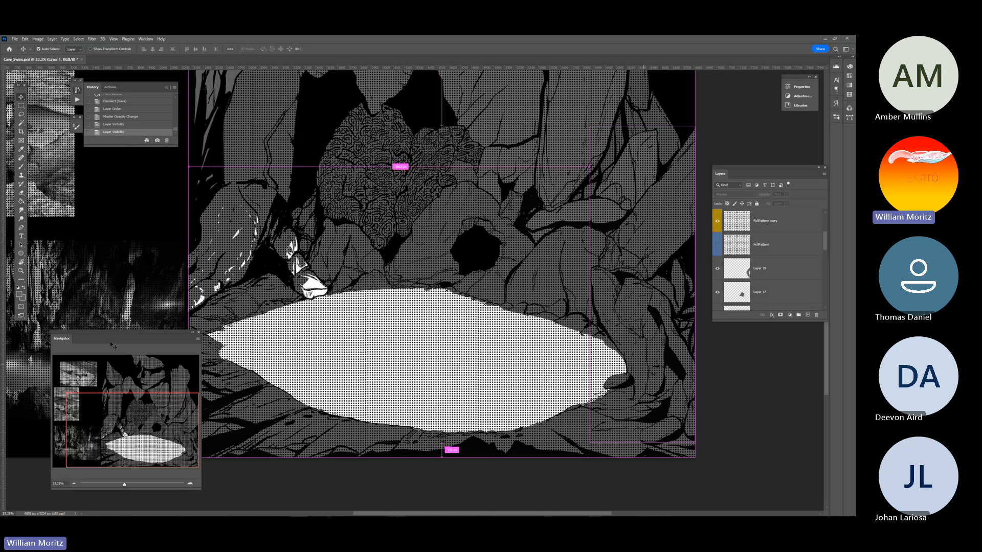
pyautogui.click(21, 271)
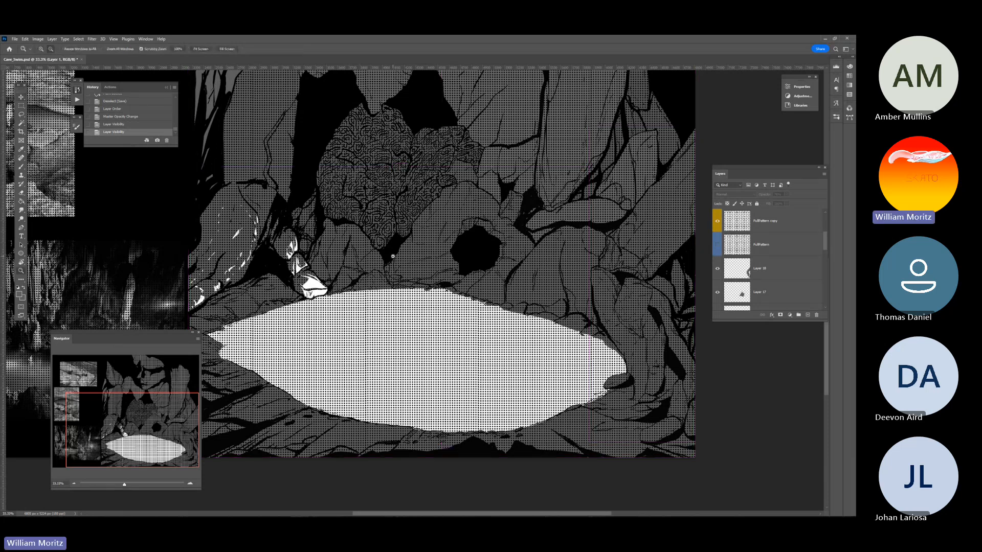
# - Scale the FullPattern copy layer proportionally to about 65% and position it over the cave illustration
pyautogui.hotkey('ctrl', '-')
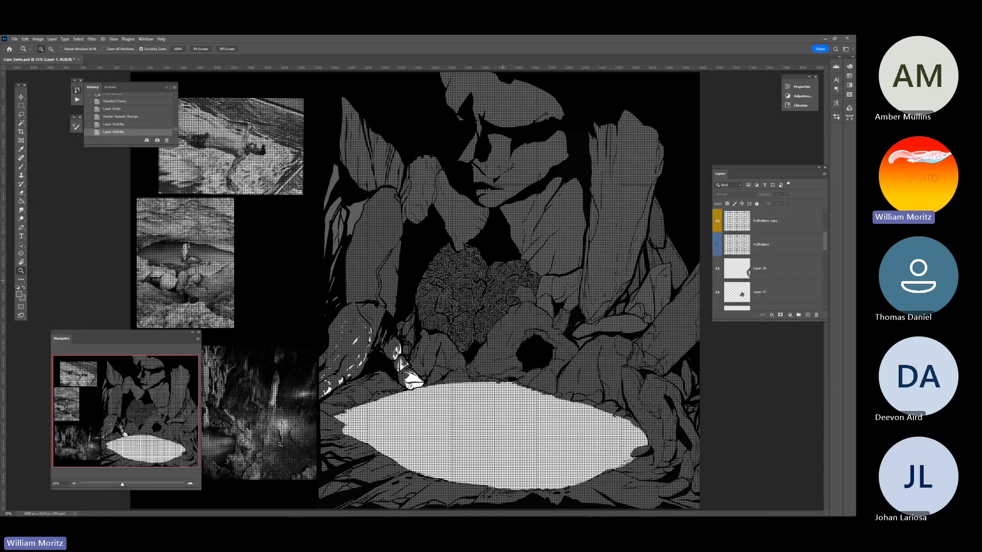
pyautogui.click(24, 39)
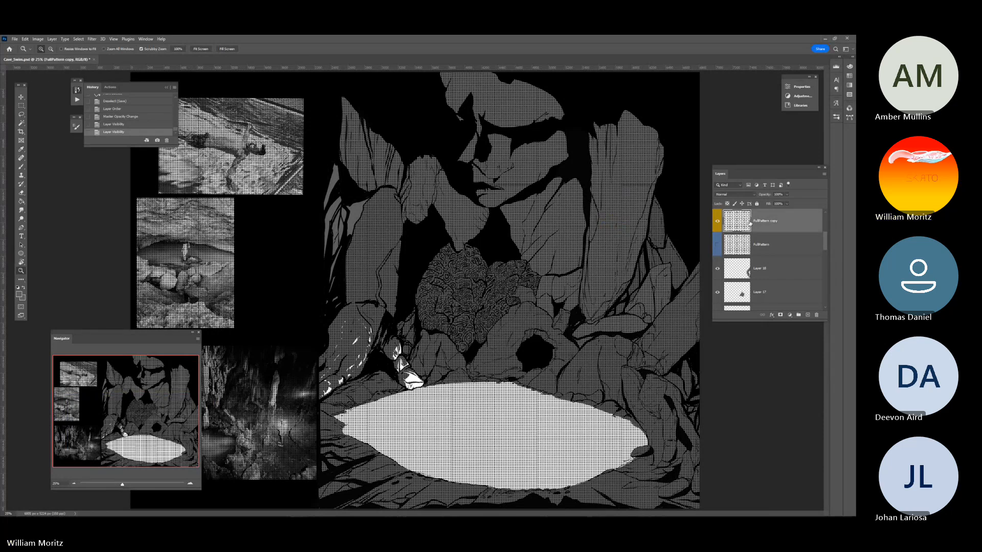
pyautogui.click(321, 116)
pyautogui.hotkey('ctrl', 't')
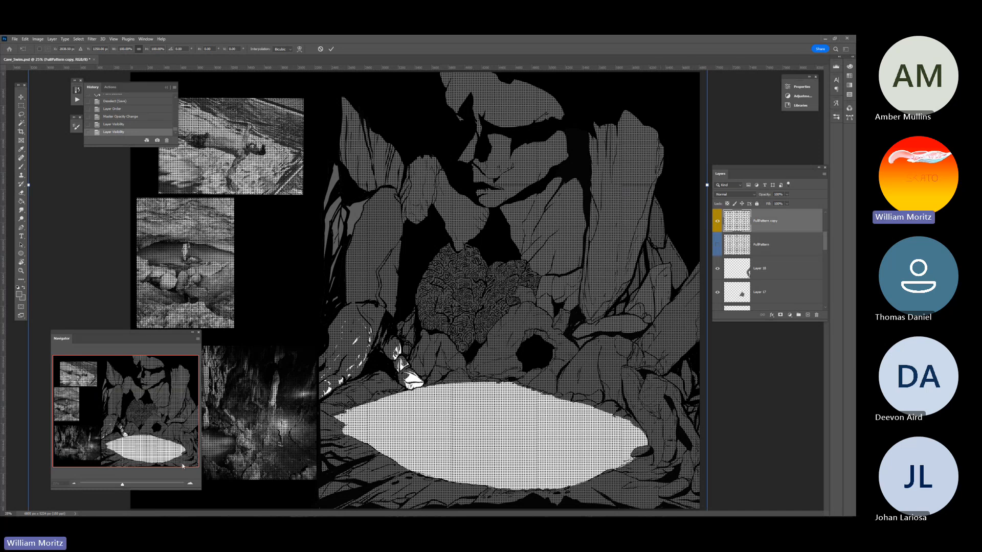
pyautogui.scroll(-3, 182, 467)
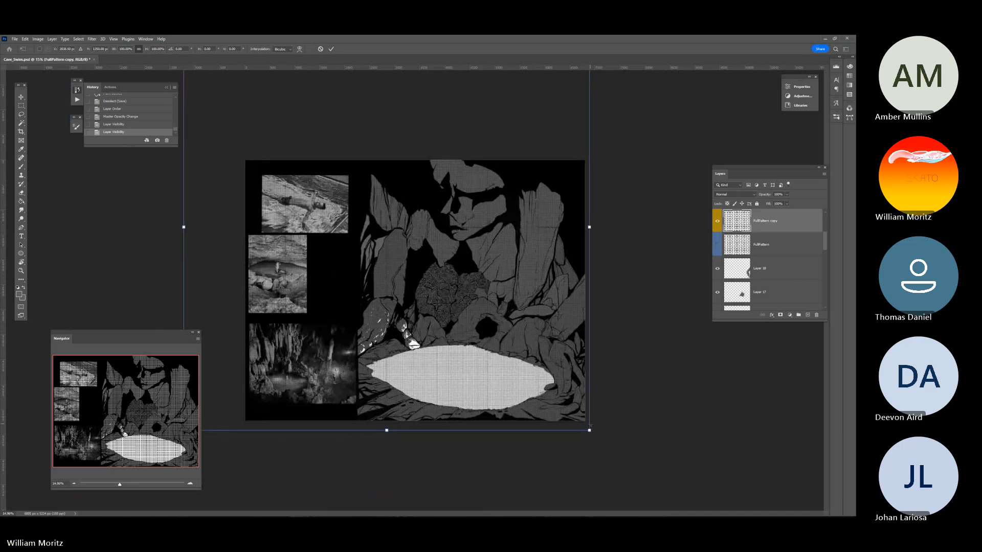
pyautogui.moveTo(589, 430); pyautogui.dragTo(557, 409)
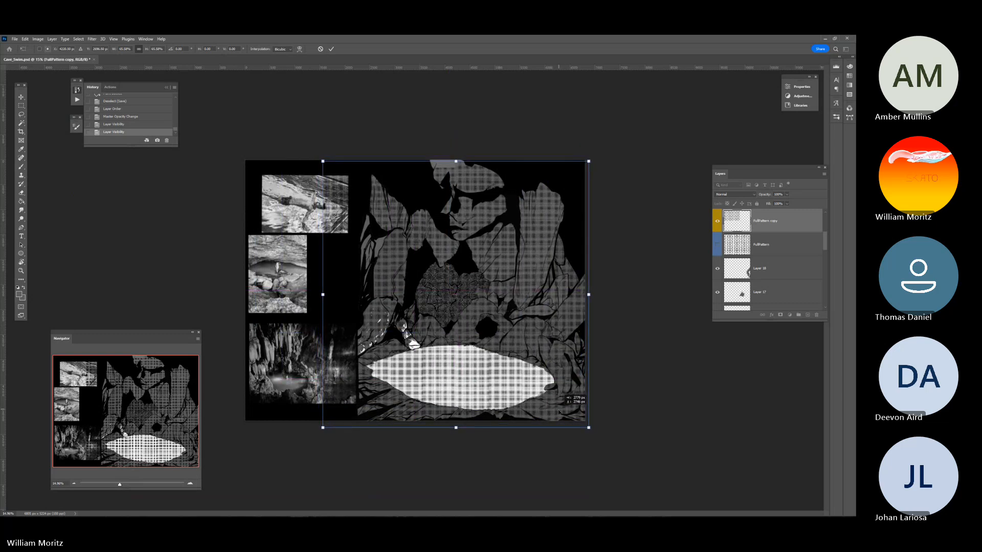
pyautogui.press('Return')
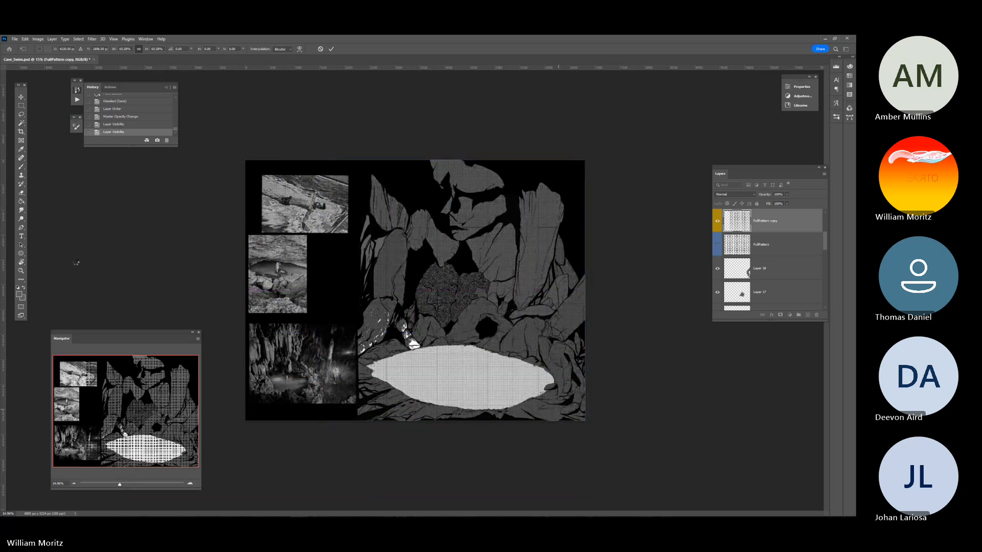
# - Inspect the scaled dot pattern up close on the rocks and across the whole illustration
pyautogui.click(20, 271)
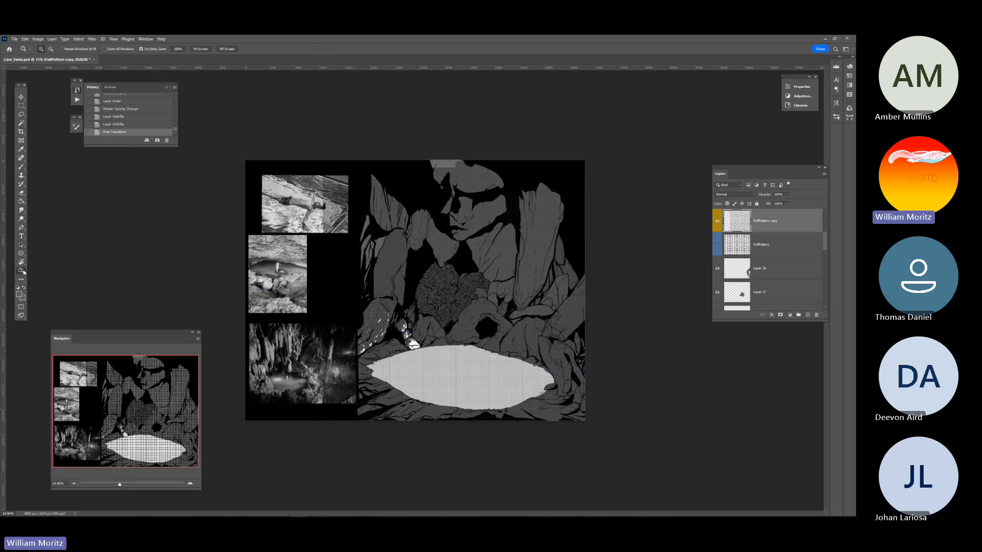
pyautogui.click(400, 282)
pyautogui.click(401, 283)
pyautogui.click(386, 281)
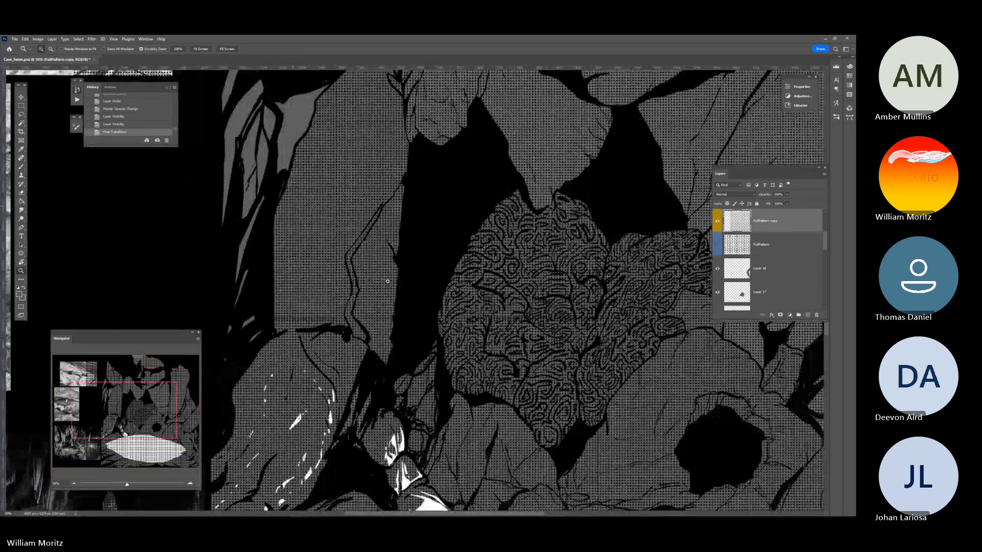
pyautogui.click(365, 280)
pyautogui.click(344, 278)
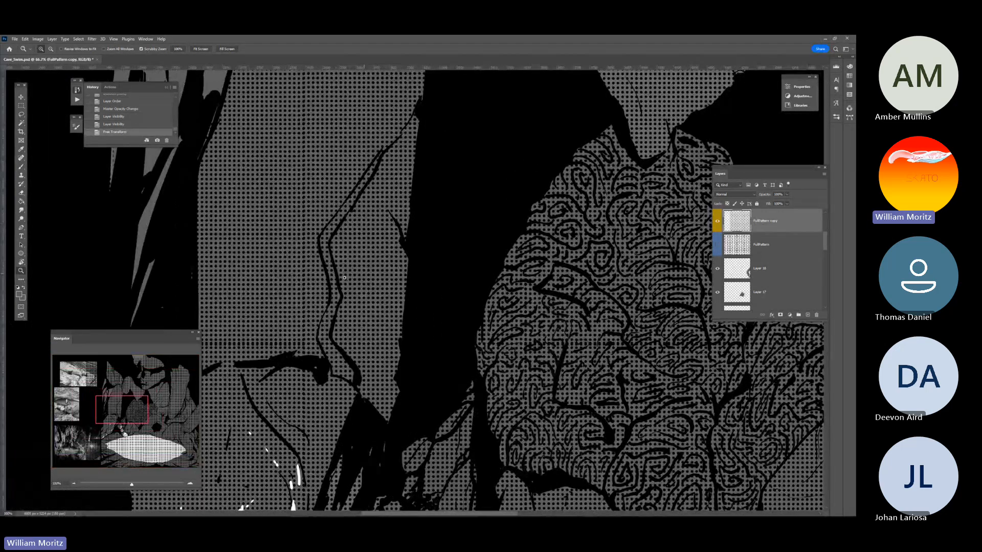
pyautogui.keyDown('alt'); pyautogui.click(391, 276); pyautogui.keyUp('alt')
pyautogui.keyDown('alt'); pyautogui.click(391, 276); pyautogui.keyUp('alt')
pyautogui.keyDown('alt'); pyautogui.click(391, 276); pyautogui.keyUp('alt')
pyautogui.keyDown('alt'); pyautogui.click(390, 276); pyautogui.keyUp('alt')
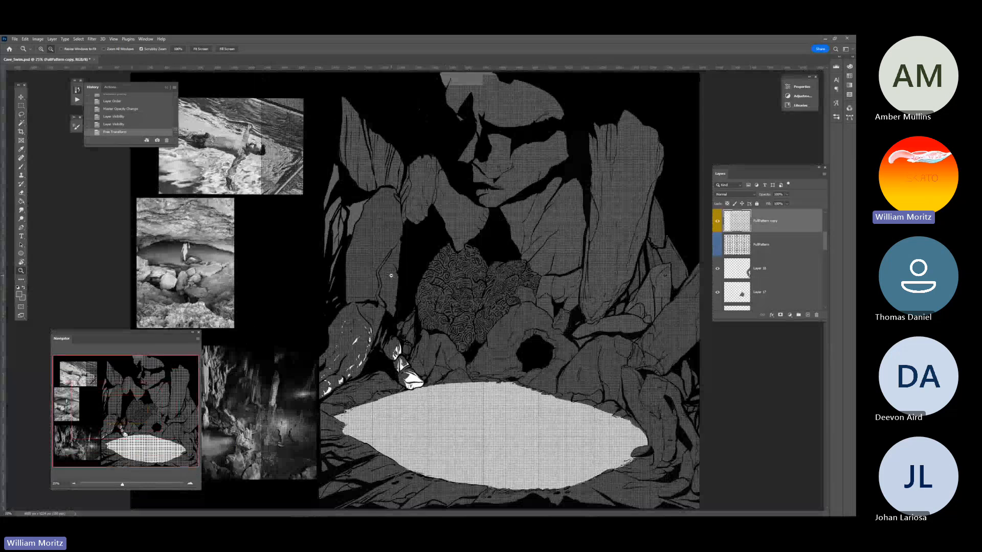
pyautogui.keyDown('alt'); pyautogui.click(406, 284); pyautogui.keyUp('alt')
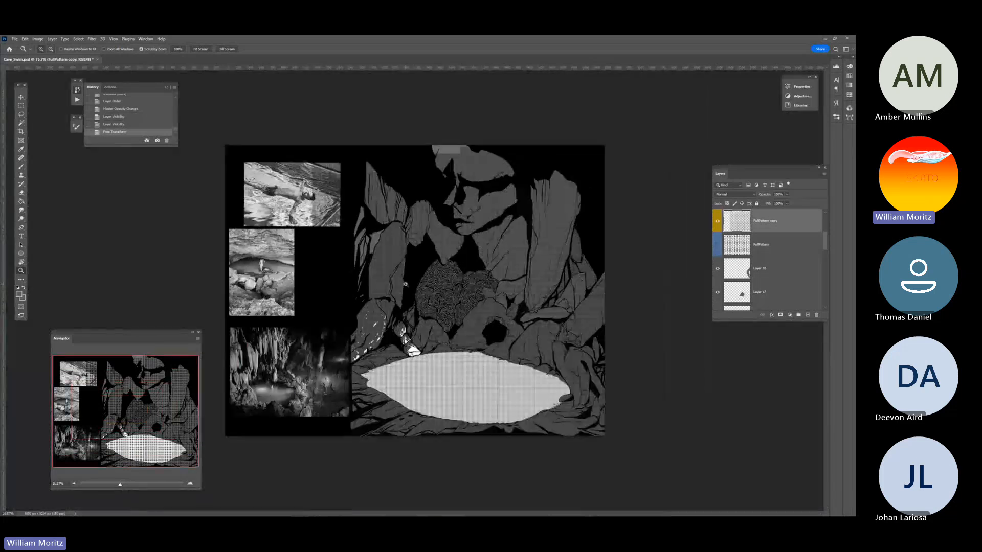
# - Hide the FullPattern copy layer, comparing the artwork with and without it, and move the Layers panel closer to the canvas
pyautogui.click(21, 98)
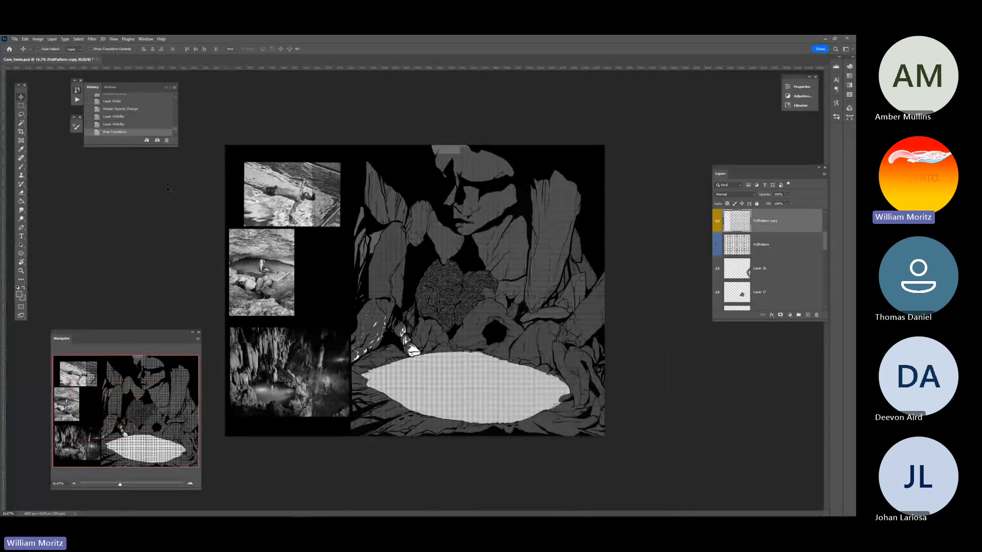
pyautogui.click(717, 223)
pyautogui.moveTo(739, 174); pyautogui.dragTo(670, 139)
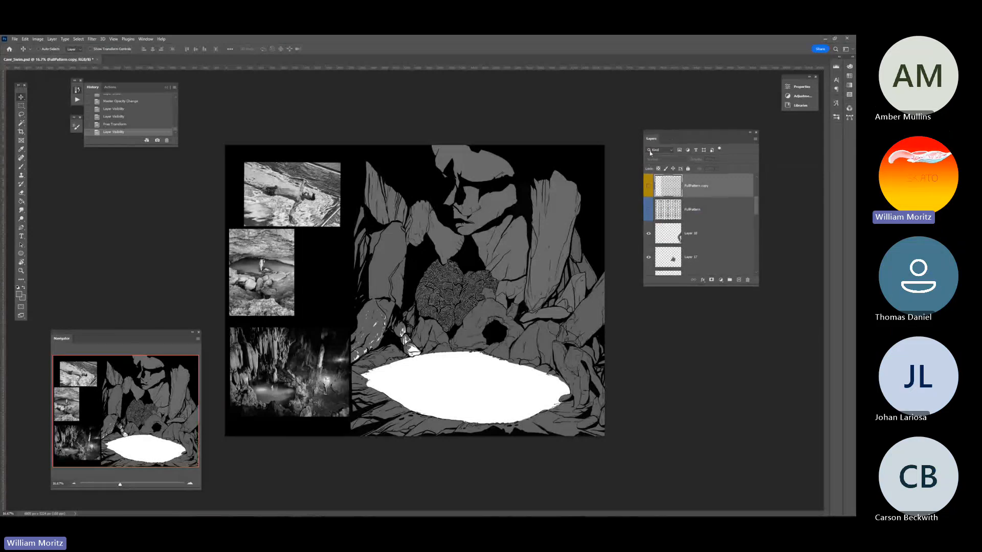
pyautogui.click(648, 187)
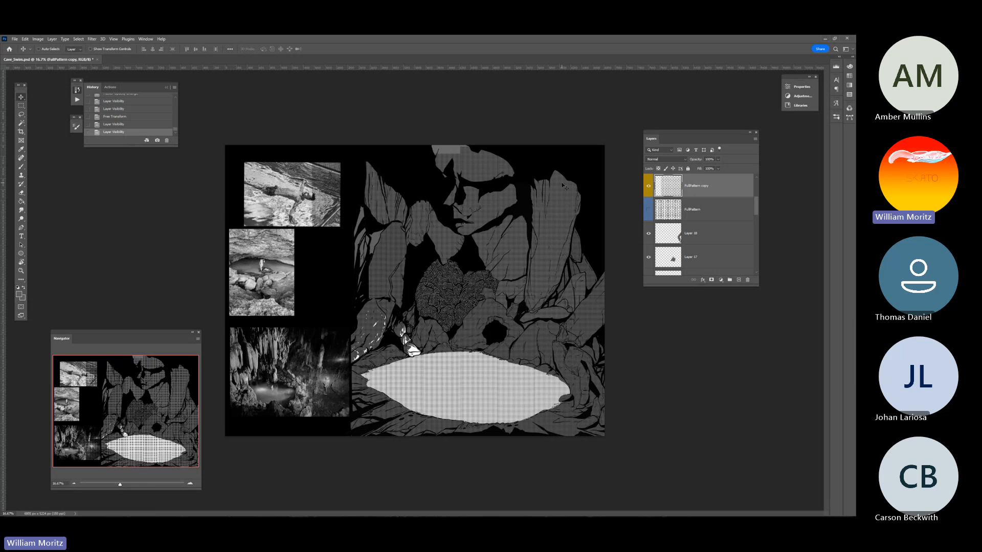
pyautogui.click(648, 187)
pyautogui.press('super')
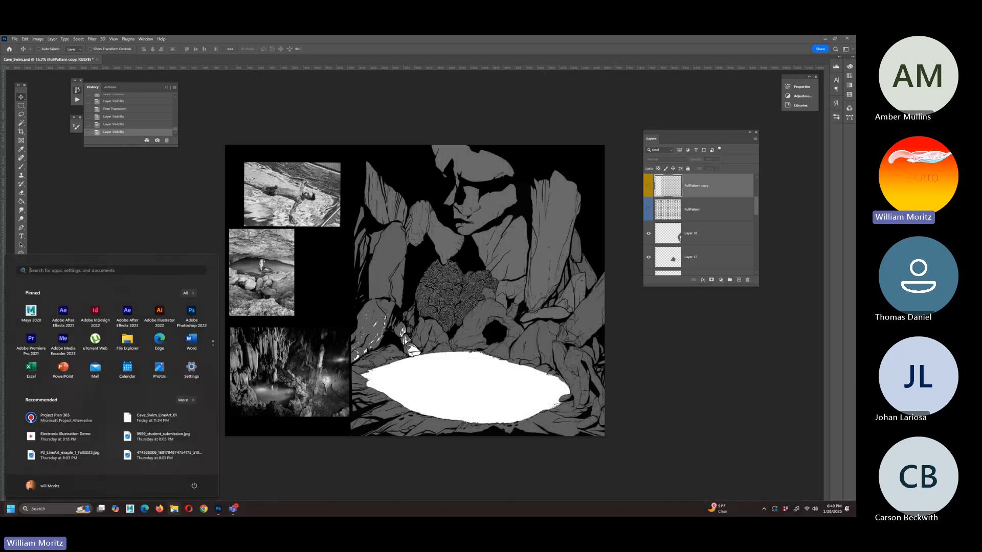
pyautogui.press('super')
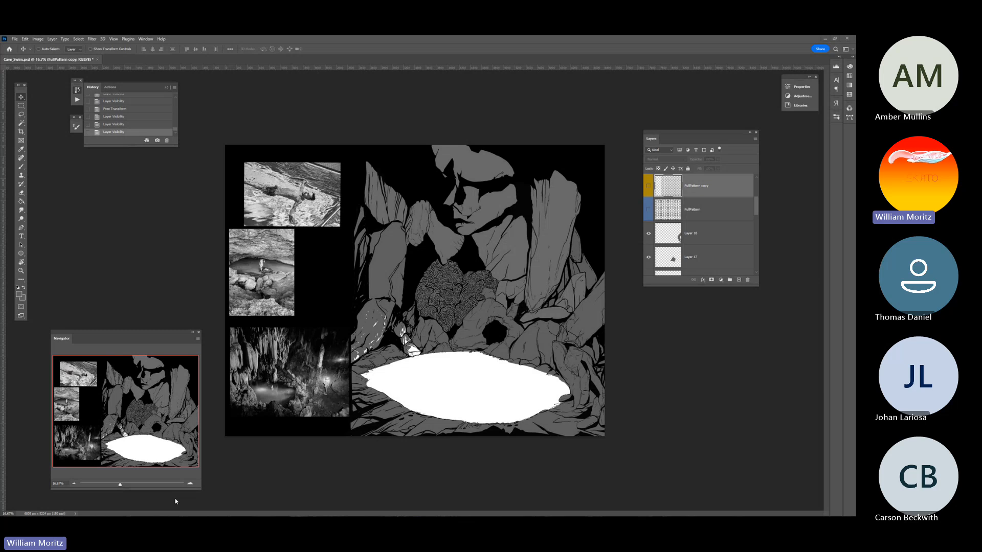
# - Open the stained grunge texture PNG from the Project2_Digital Line Art folder in File Explorer
pyautogui.press('super+e')
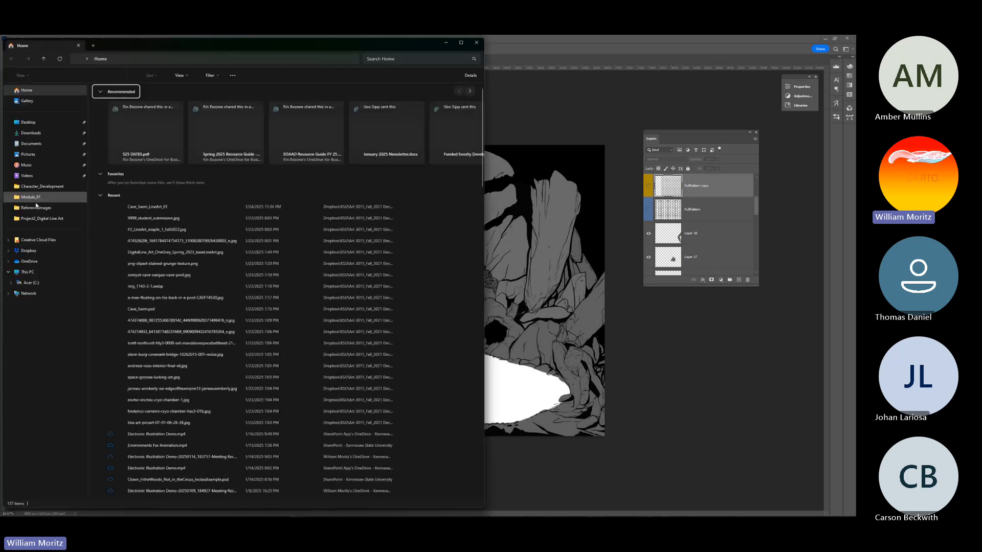
pyautogui.click(40, 199)
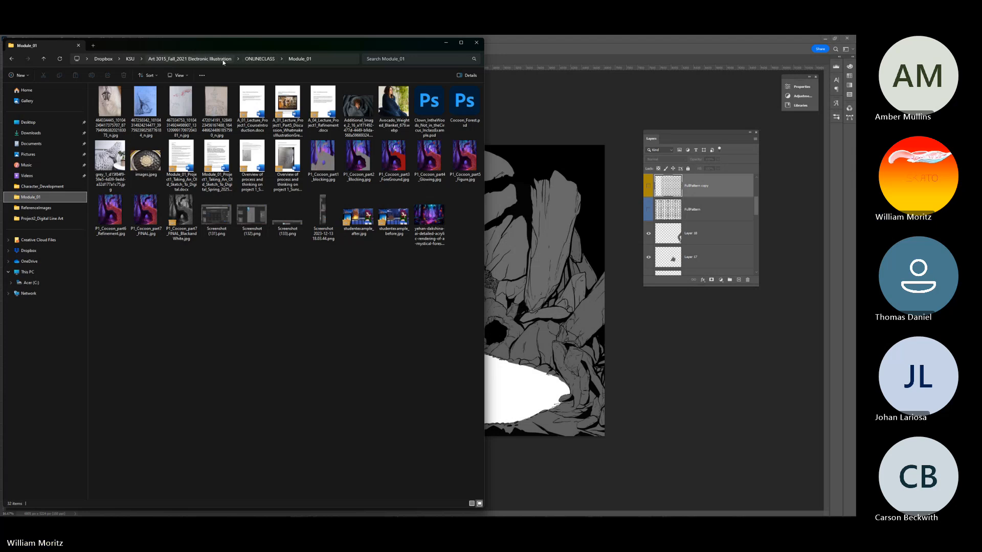
pyautogui.click(223, 59)
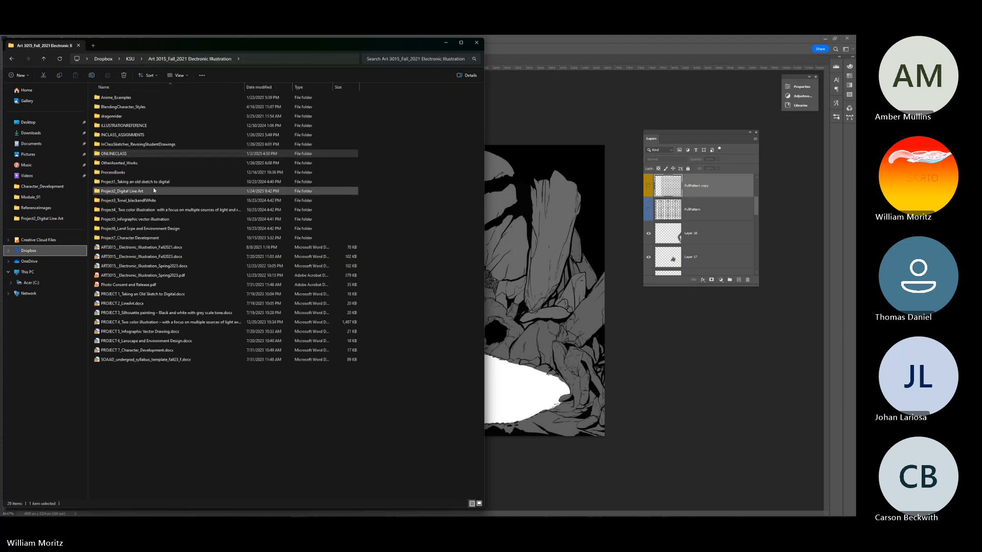
pyautogui.doubleClick(157, 192)
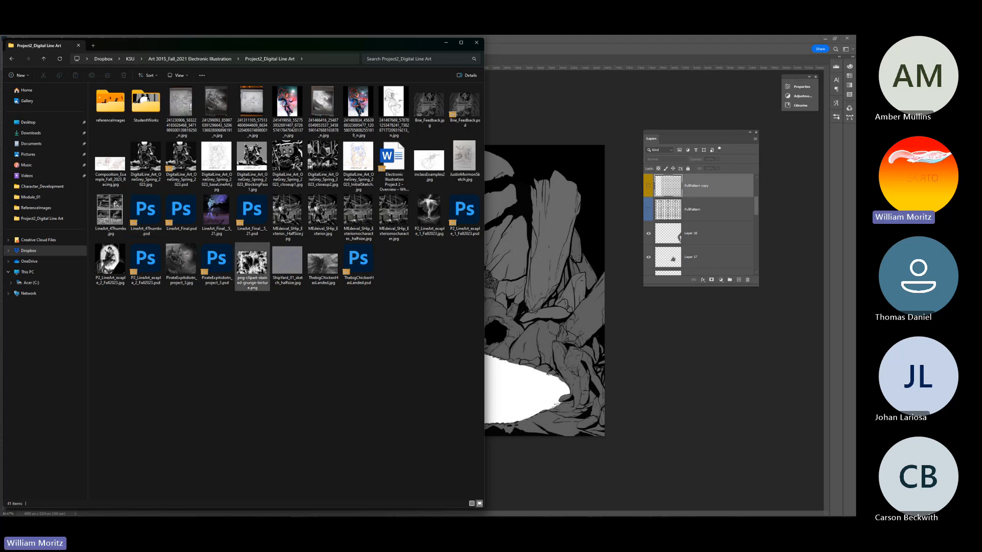
pyautogui.doubleClick(241, 258)
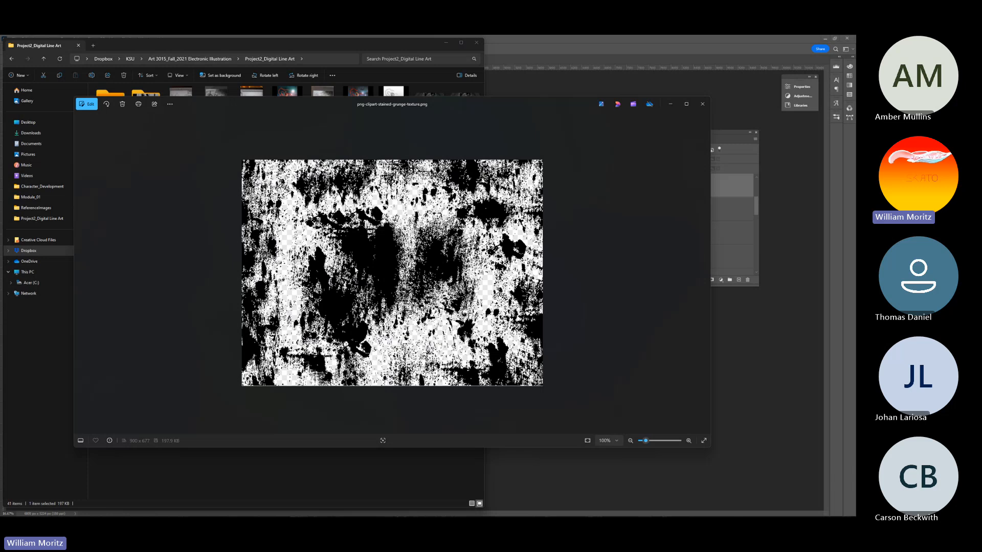
# - Examine the grunge texture's speckled detail and overall distribution, and switch back to Photoshop
pyautogui.scroll(3, 350, 268)
pyautogui.scroll(5, 347, 266)
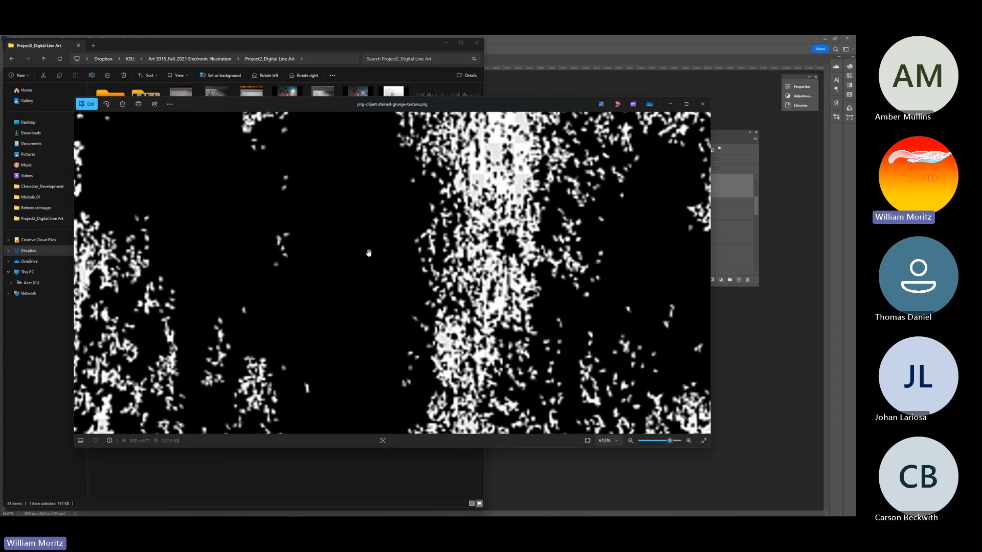
pyautogui.scroll(-1, 363, 258)
pyautogui.scroll(-5, 364, 258)
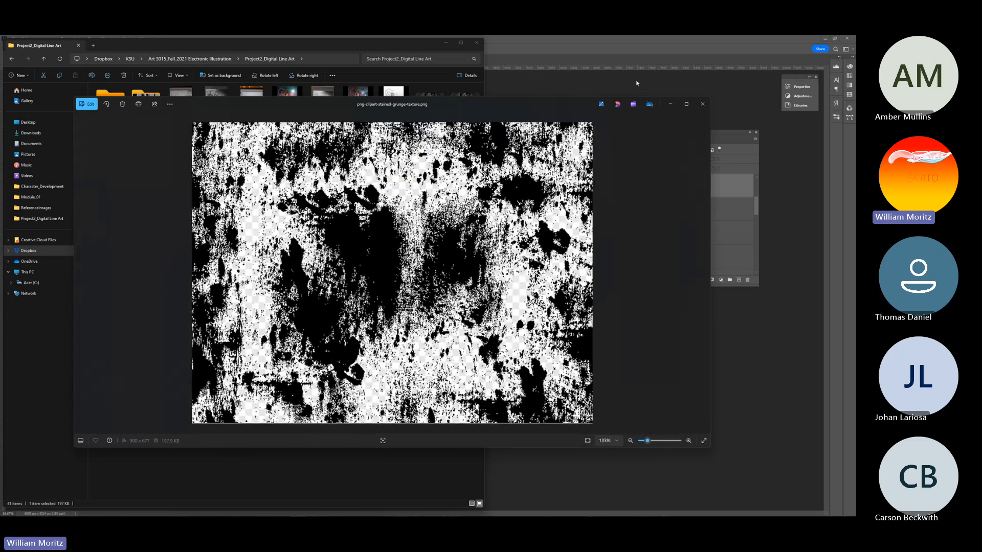
pyautogui.click(639, 89)
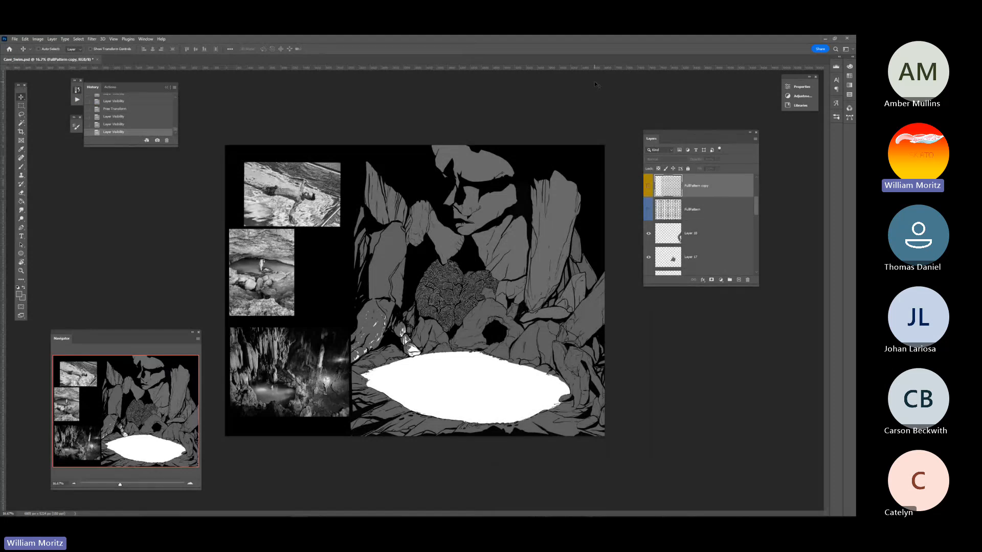
# - Show the FullPattern copy layer and examine its dots up close on the tall rock beside the reference photos
pyautogui.press('b')
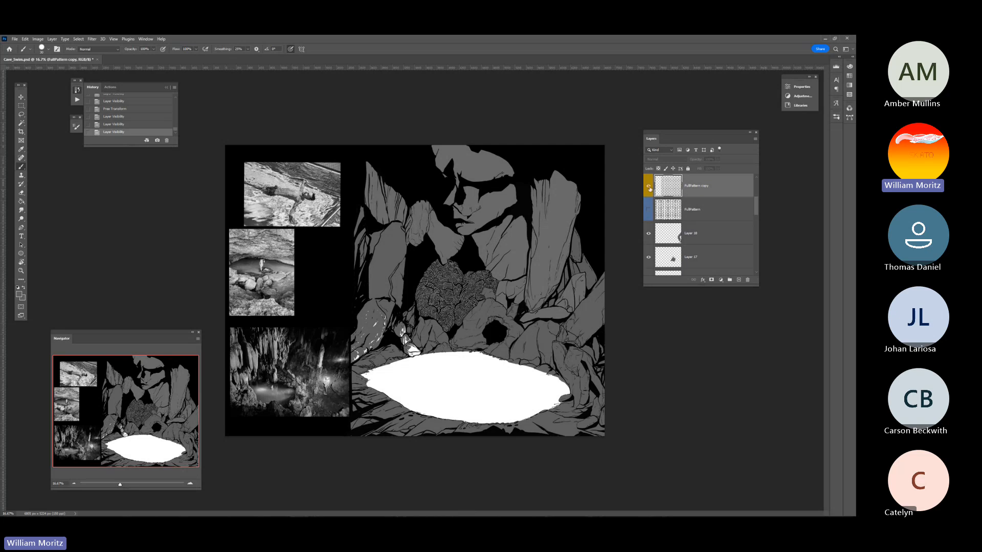
pyautogui.click(648, 186)
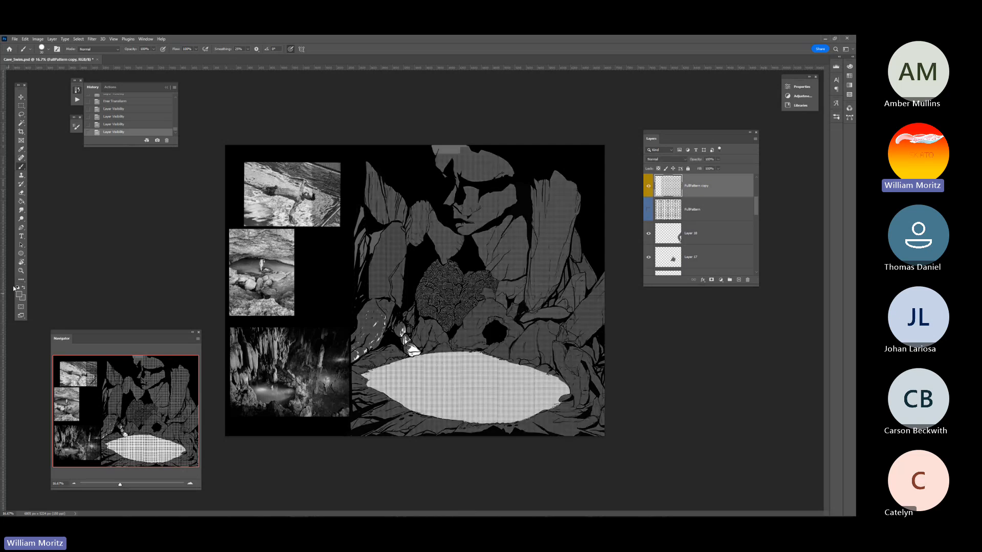
pyautogui.click(21, 271)
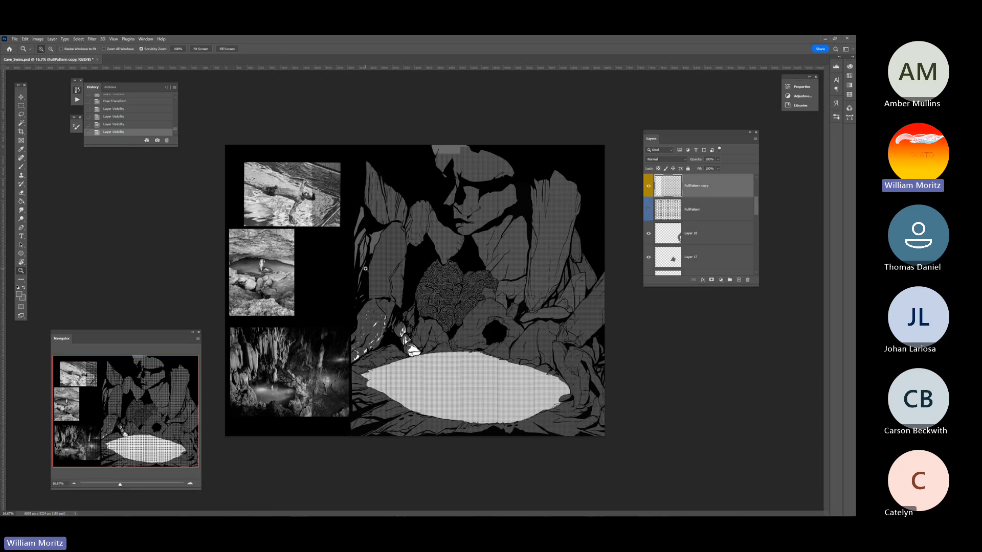
pyautogui.moveTo(365, 268); pyautogui.dragTo(370, 267)
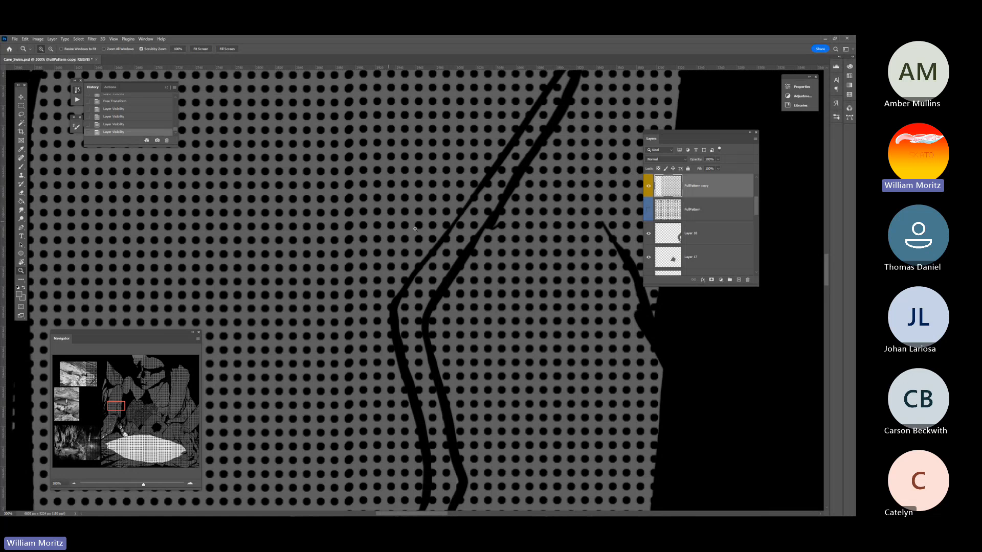
pyautogui.keyDown('alt'); pyautogui.click(431, 212); pyautogui.keyUp('alt')
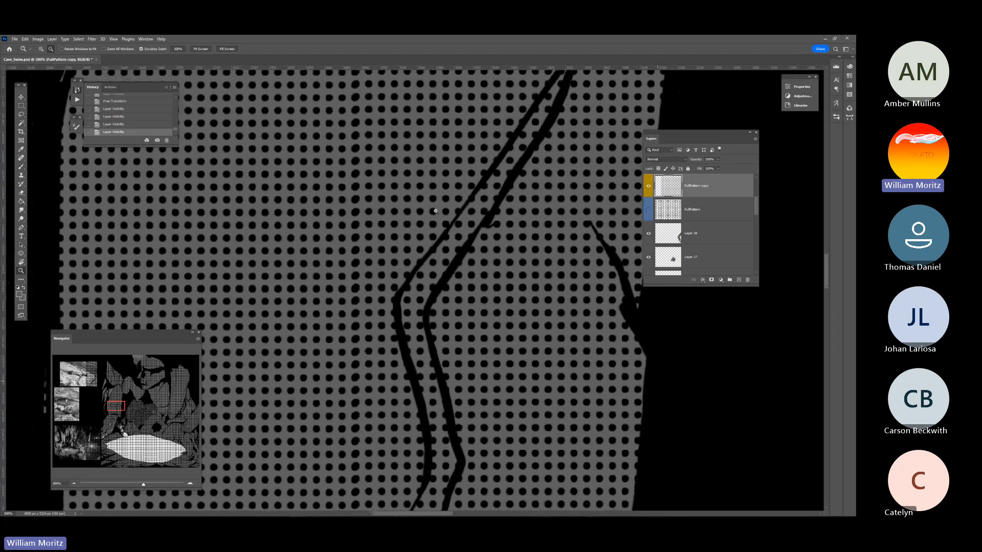
pyautogui.keyDown('alt'); pyautogui.click(435, 211); pyautogui.keyUp('alt')
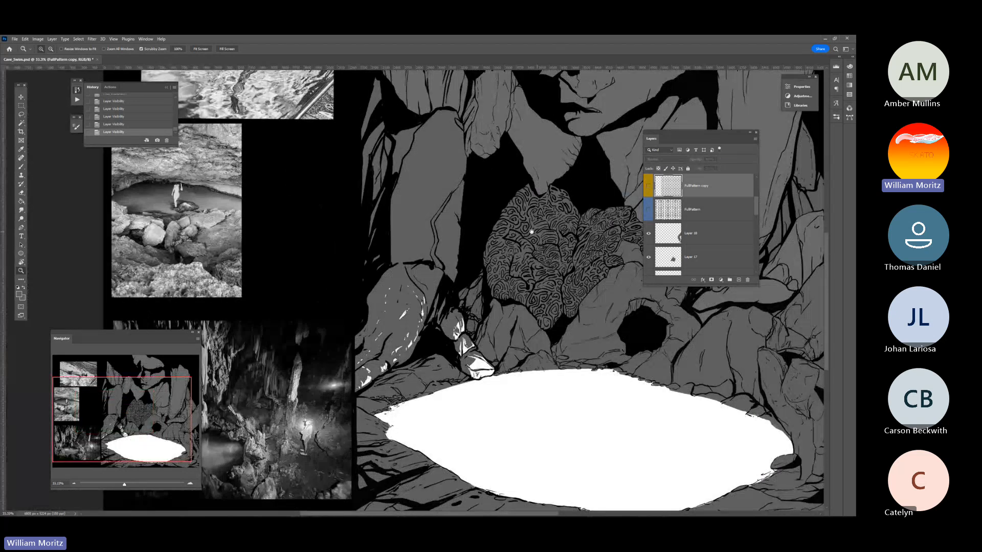
# - Examine the cave line art with the FullPattern copy layer hidden, from the whole composition to the dark opening above the pool
pyautogui.moveTo(524, 230); pyautogui.dragTo(294, 207)
pyautogui.keyDown('alt'); pyautogui.click(399, 231); pyautogui.keyUp('alt')
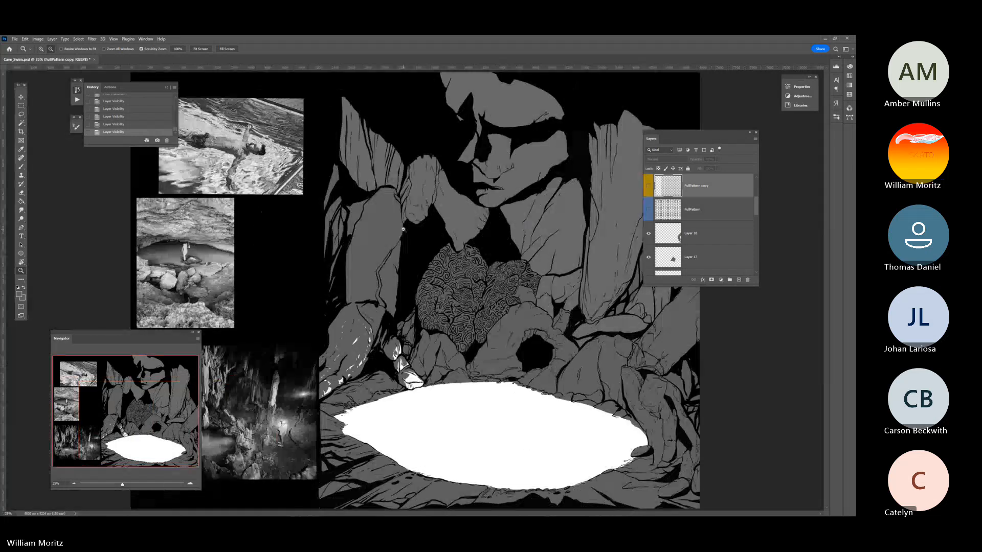
pyautogui.keyDown('alt'); pyautogui.click(469, 252); pyautogui.keyUp('alt')
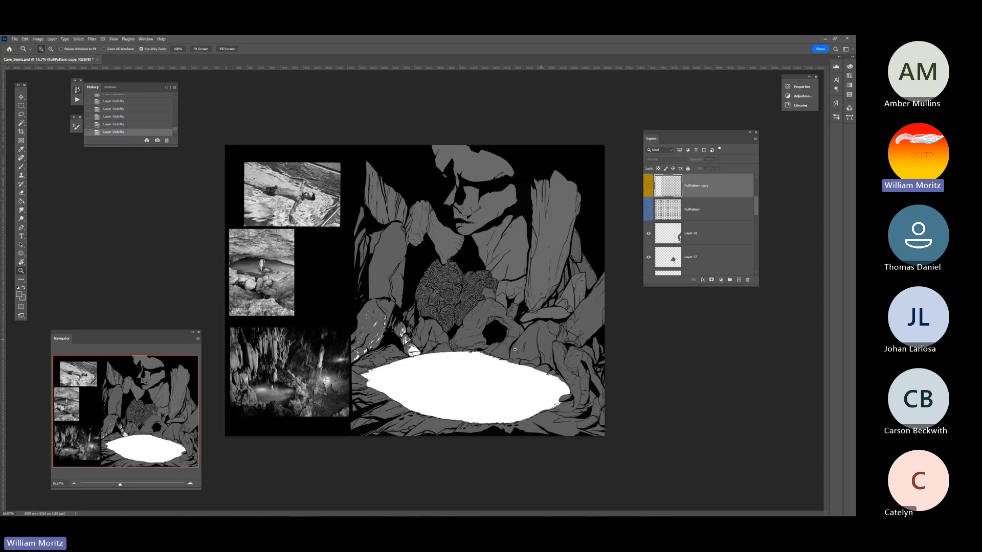
pyautogui.scroll(2, 518, 343)
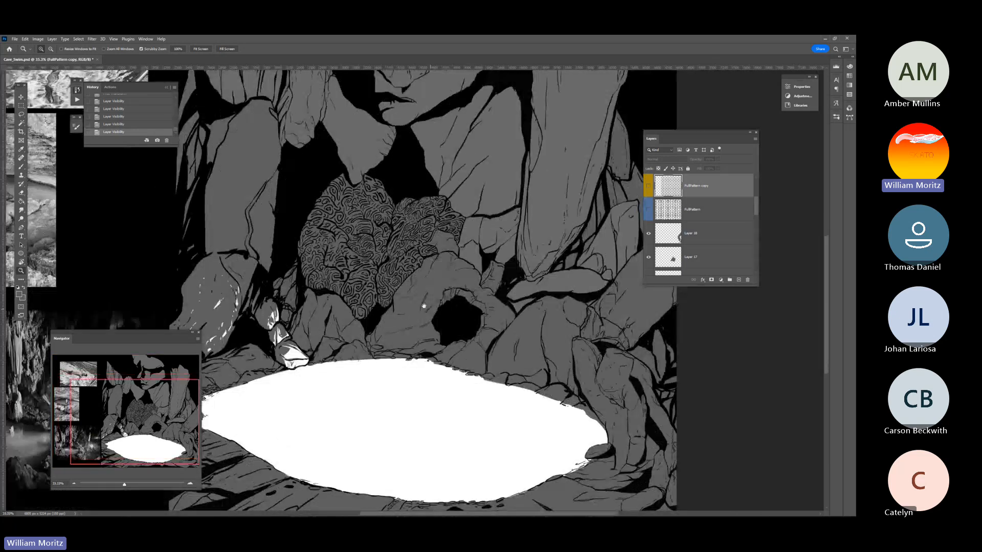
pyautogui.scroll(2, 391, 288)
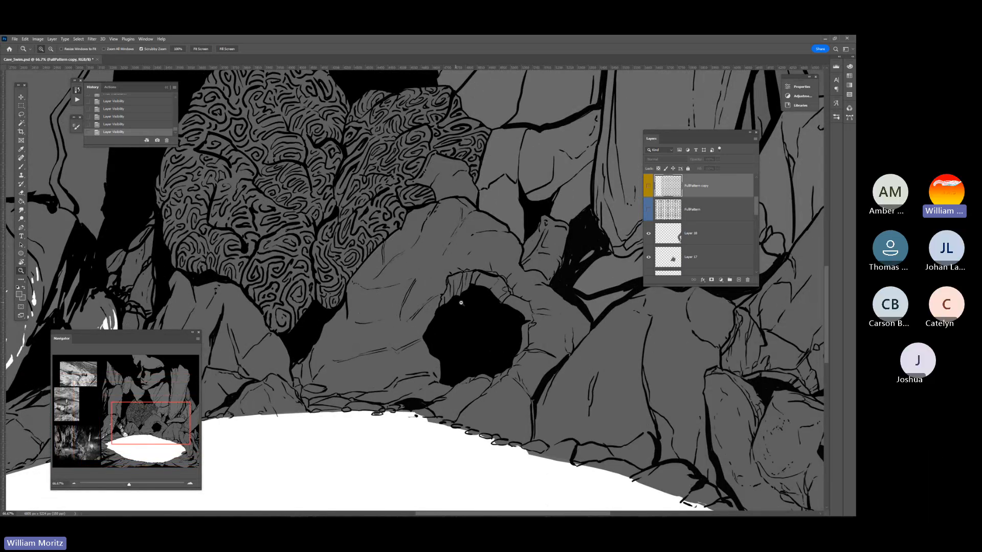
pyautogui.scroll(-3, 429, 290)
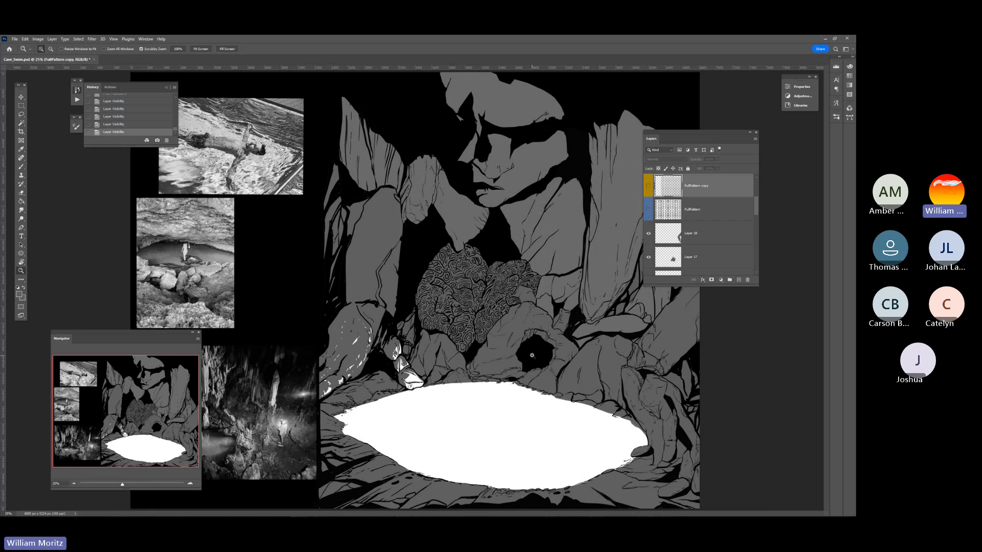
# - Select Layer 4 for brush work, undo the stray brush mark, and set the foreground color to black
pyautogui.press('b')
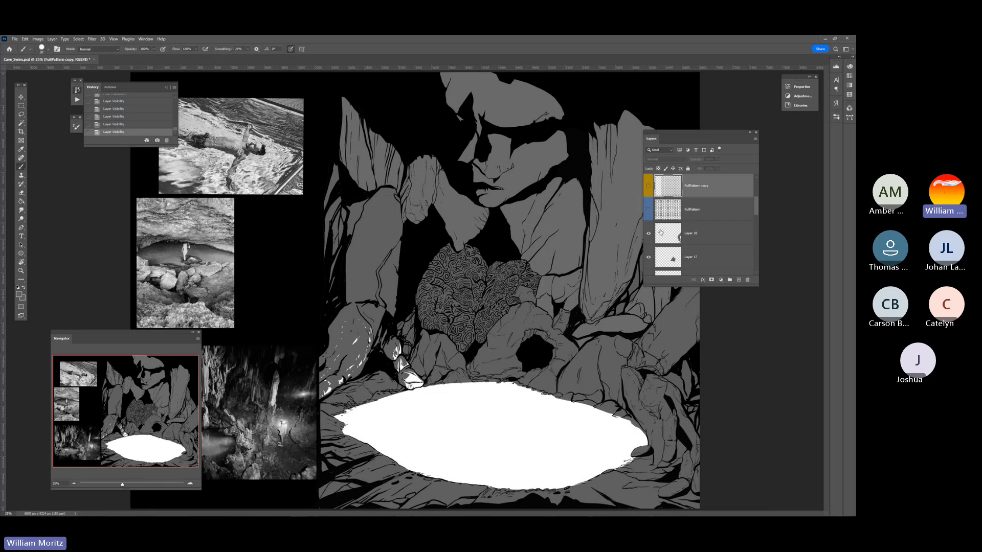
pyautogui.scroll(-3, 660, 232)
pyautogui.click(701, 238)
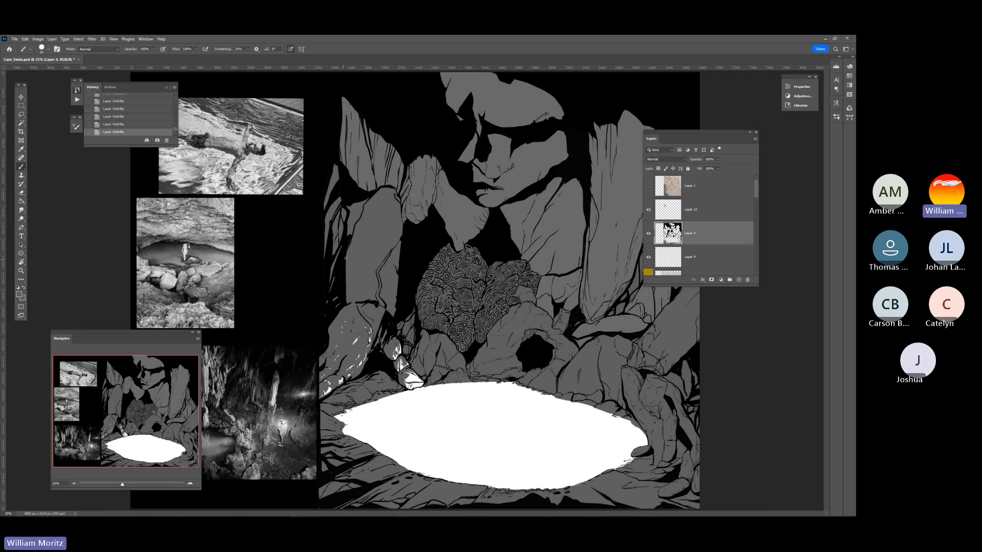
pyautogui.click(369, 263)
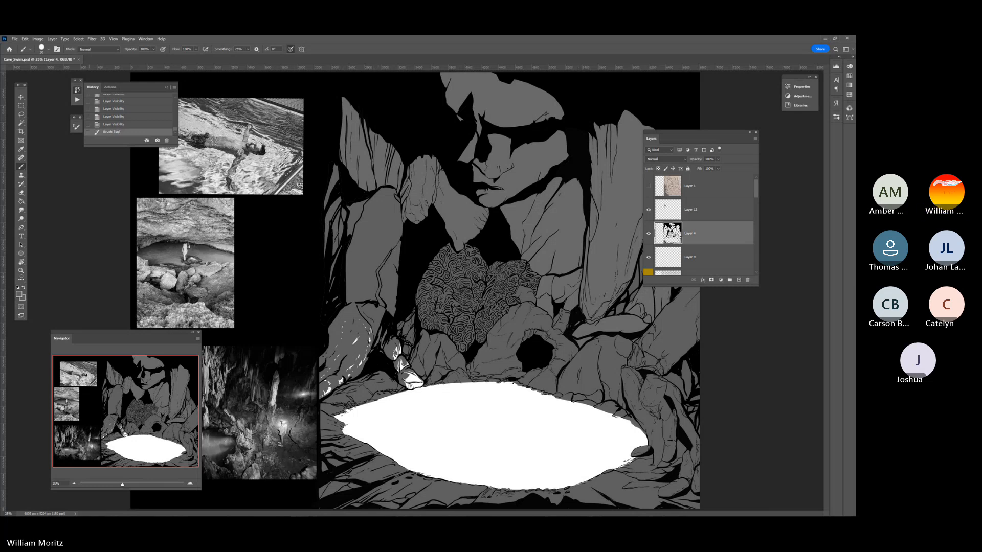
pyautogui.hotkey('ctrl', 'z')
pyautogui.click(20, 296)
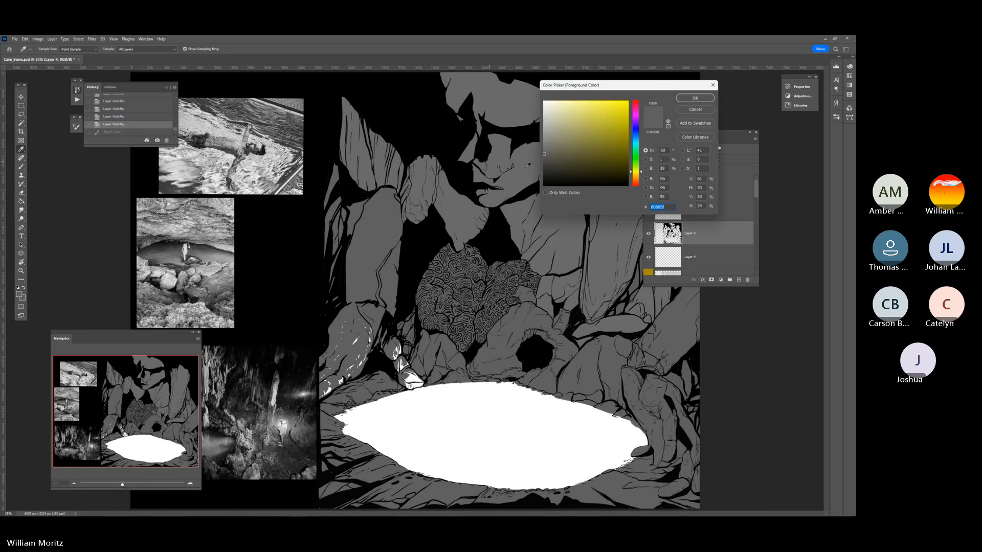
pyautogui.press('Return')
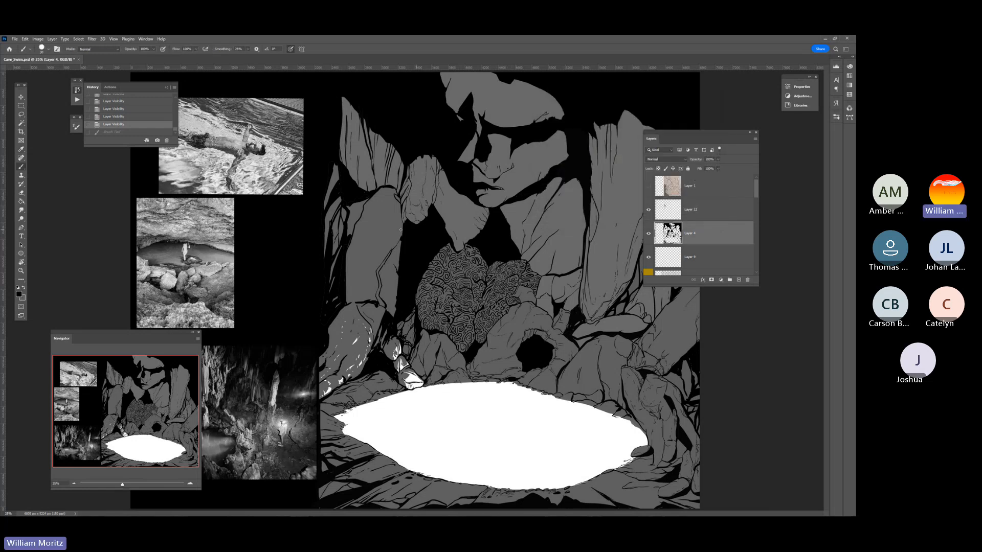
# - Try black brush strokes down the tall rock in the overall and enlarged views, undoing each one
pyautogui.moveTo(377, 222); pyautogui.dragTo(364, 269)
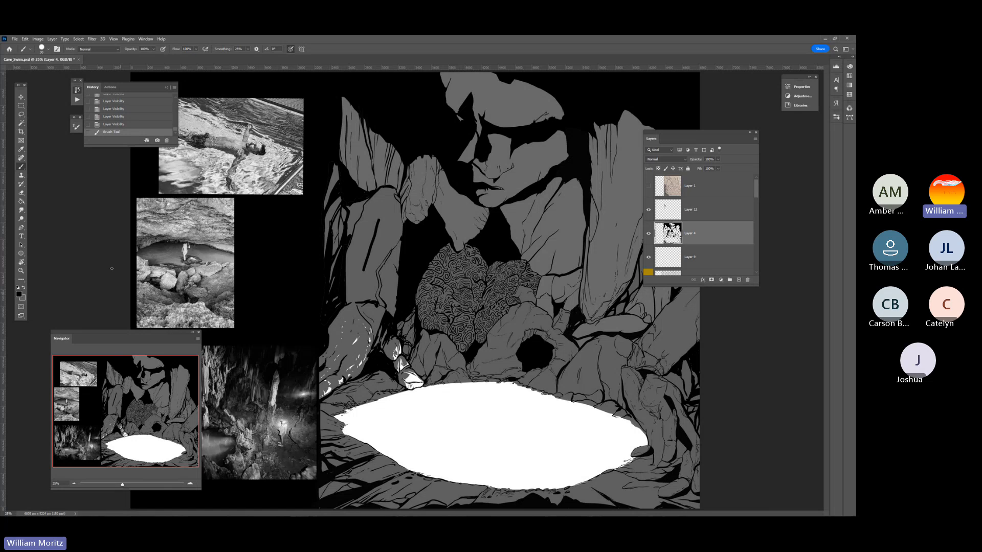
pyautogui.click(21, 270)
pyautogui.hotkey('ctrl', 'z')
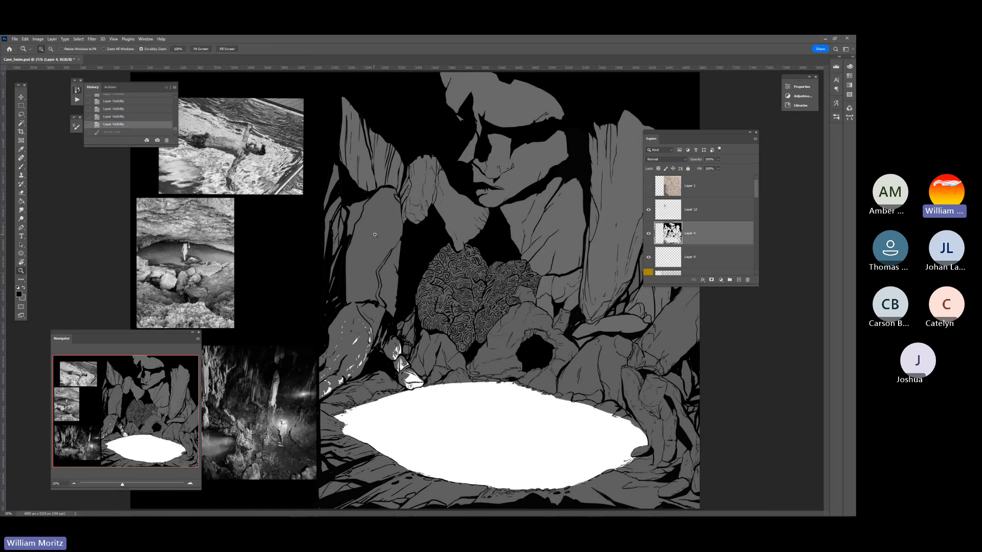
pyautogui.click(375, 235)
pyautogui.press('b')
pyautogui.moveTo(394, 188); pyautogui.dragTo(353, 299)
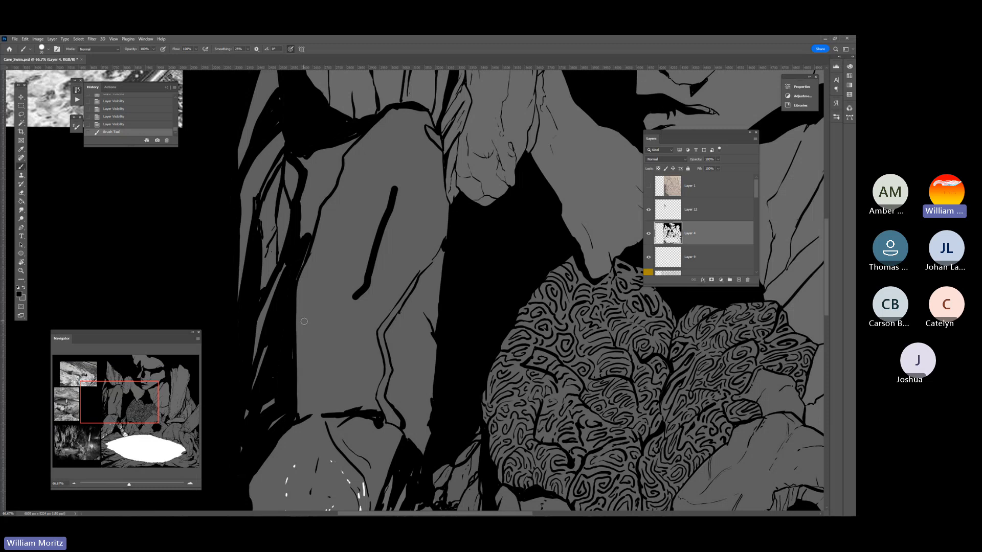
pyautogui.hotkey('ctrl', 'z')
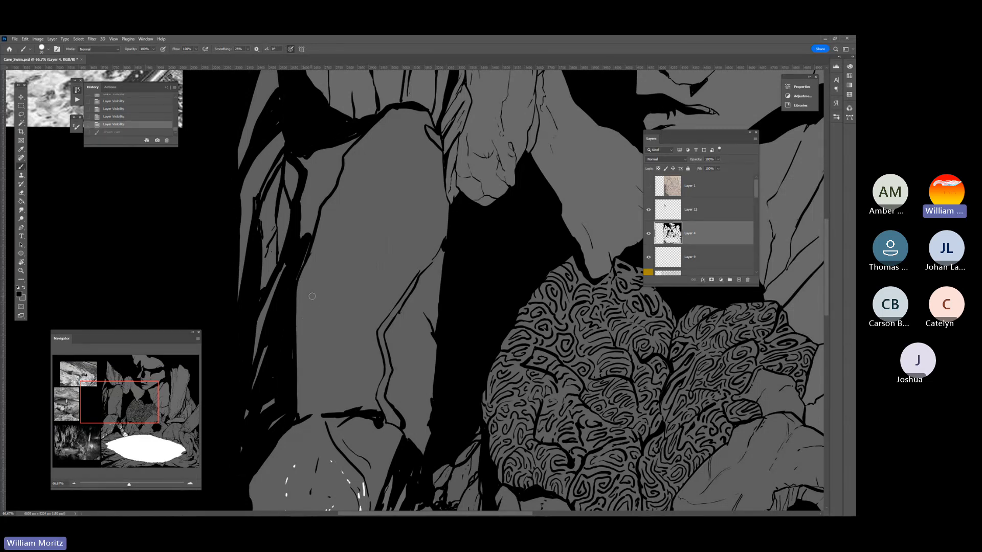
# - Erase parts of the black contour lines atop the white-flecked boulder on Layer 4, and undo the last eraser stroke
pyautogui.moveTo(471, 177); pyautogui.dragTo(426, 310)
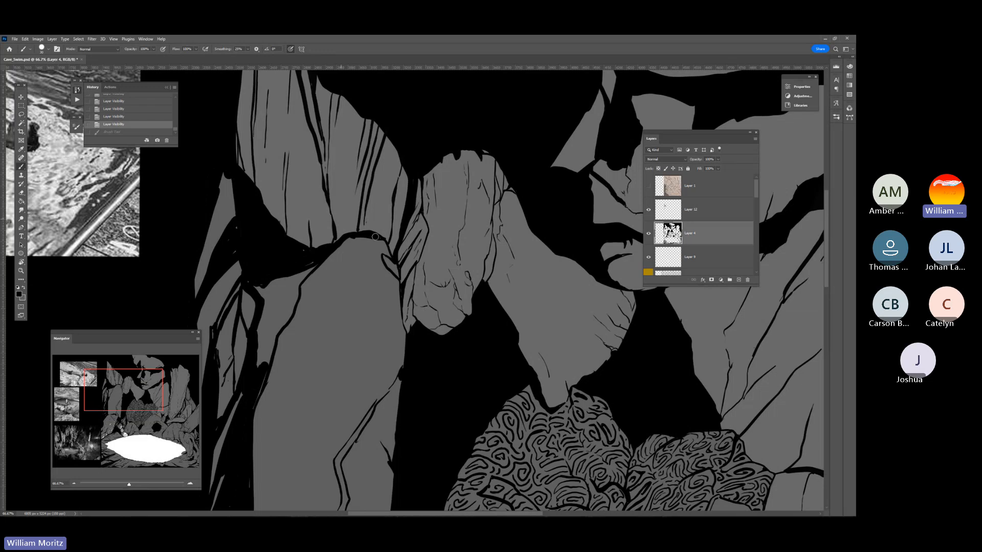
pyautogui.moveTo(547, 431); pyautogui.dragTo(489, 254)
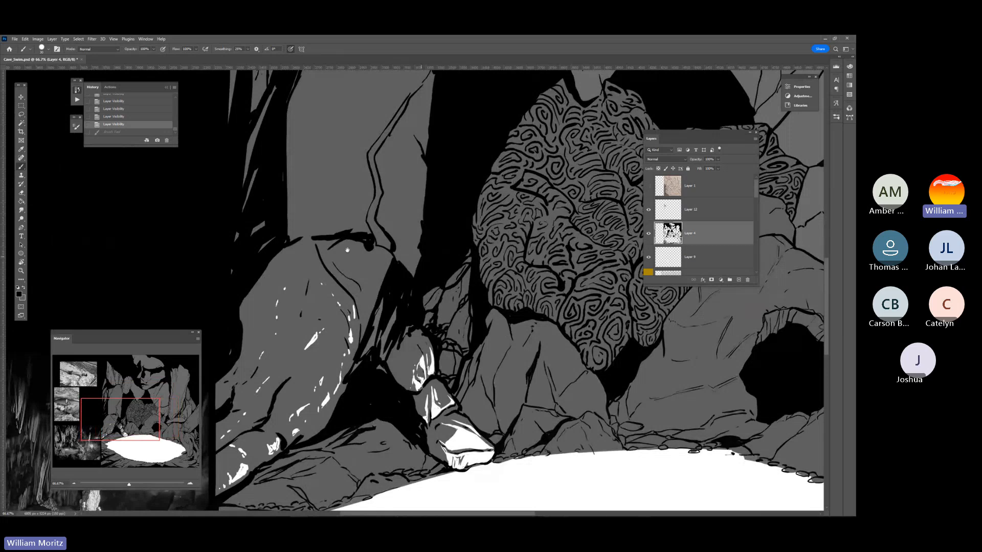
pyautogui.click(21, 270)
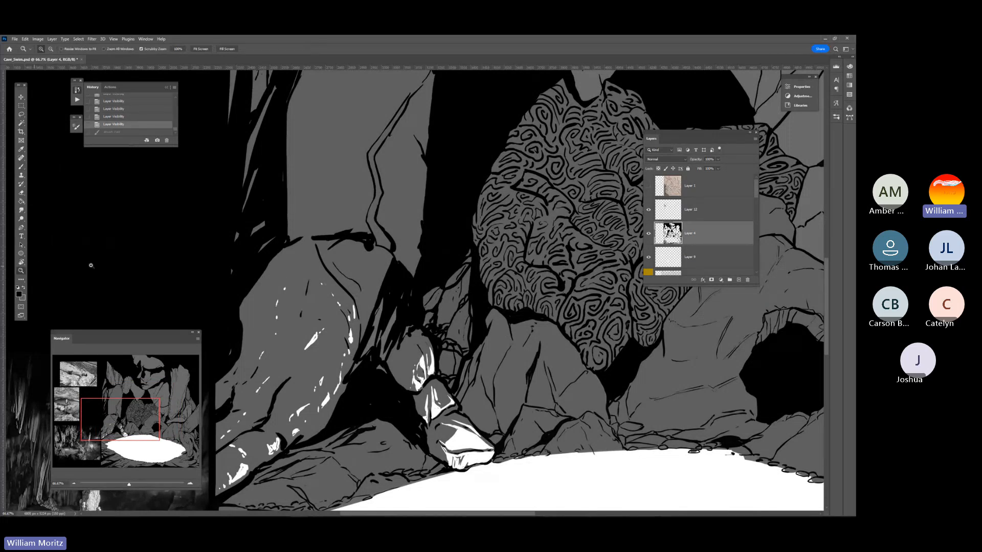
pyautogui.click(330, 254)
pyautogui.click(330, 254)
pyautogui.click(330, 254)
pyautogui.press('e')
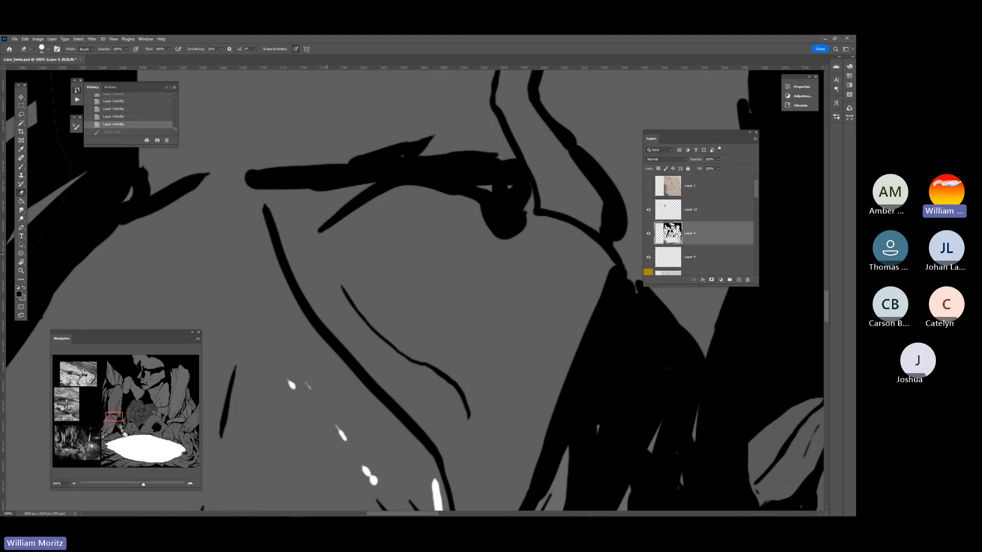
pyautogui.moveTo(253, 176); pyautogui.dragTo(299, 294)
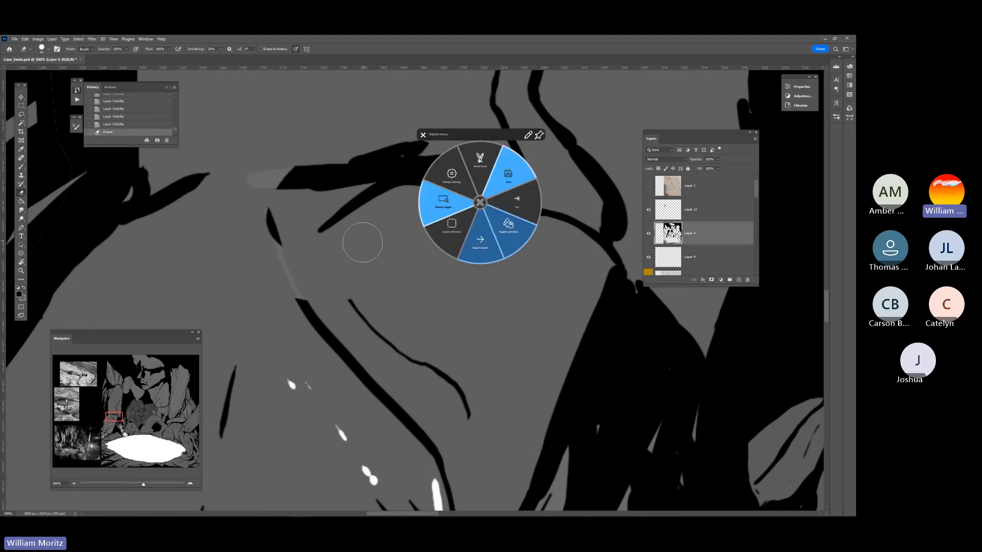
pyautogui.moveTo(483, 208); pyautogui.dragTo(460, 163)
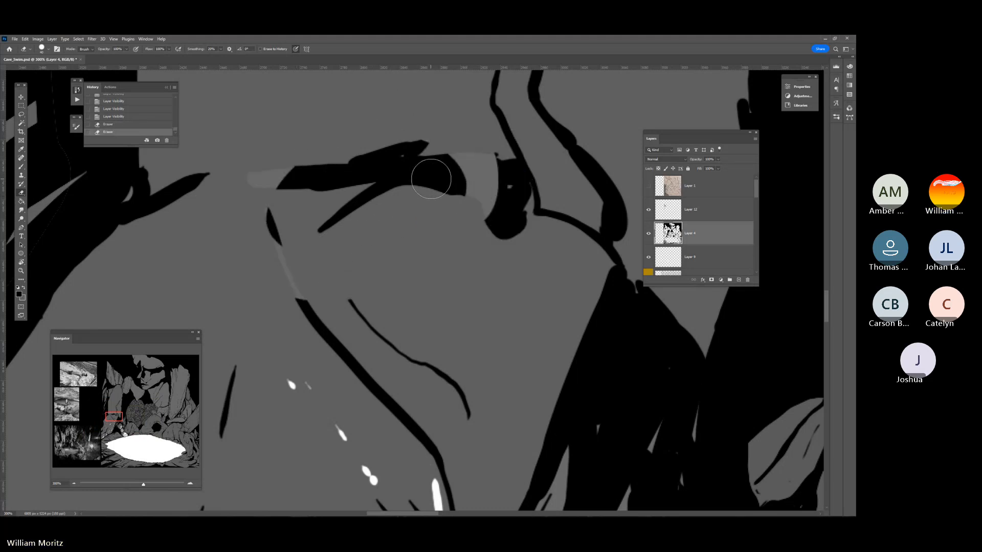
pyautogui.hotkey('ctrl', 'z')
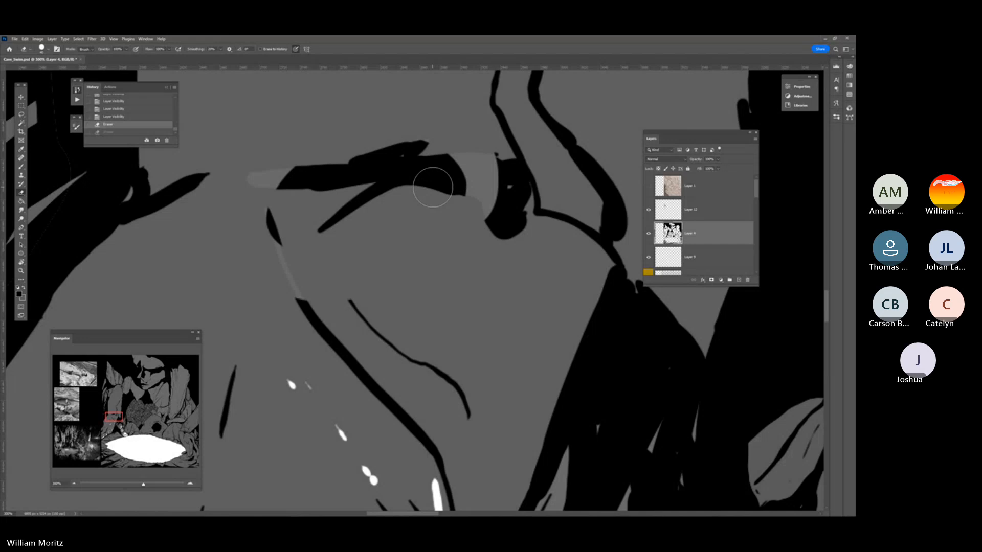
# - Undo the remaining eraser stroke on the boulder's contours, then try another eraser stroke across them and undo it
pyautogui.hotkey('ctrl', 'z')
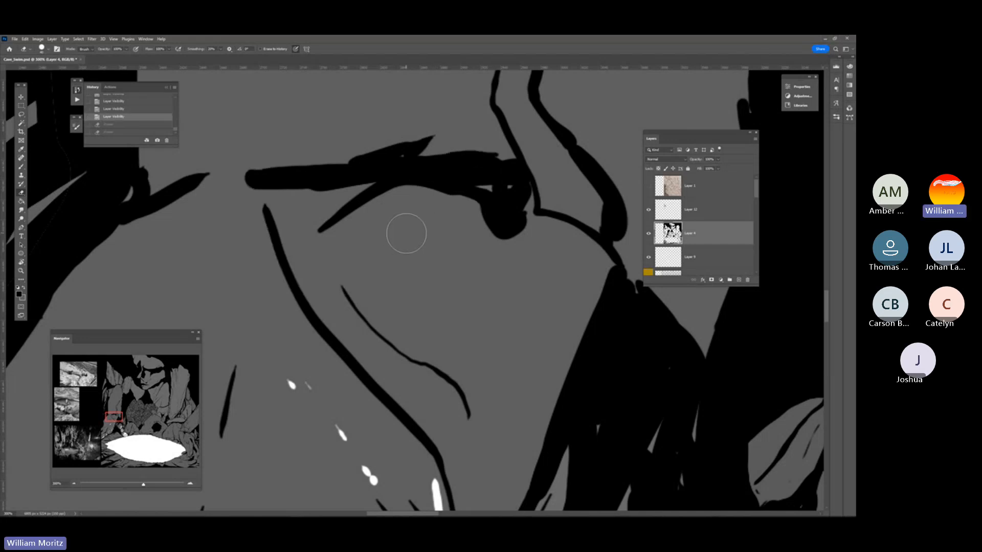
pyautogui.moveTo(465, 235)
pyautogui.mouseDown()
pyautogui.moveTo(377, 130)
pyautogui.moveTo(367, 275)
pyautogui.moveTo(343, 158)
pyautogui.moveTo(397, 191)
pyautogui.moveTo(377, 164)
pyautogui.mouseUp()
pyautogui.hotkey('ctrl', 'z')
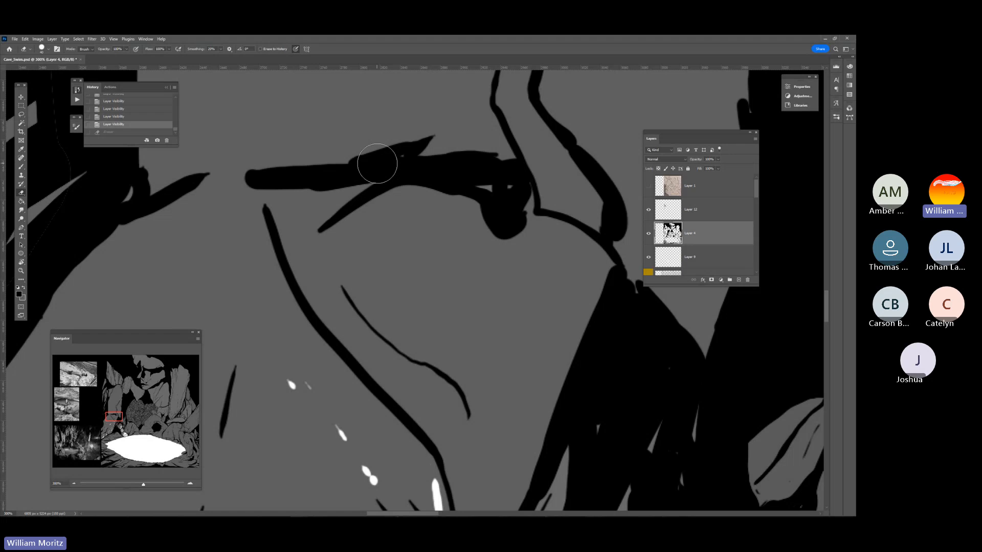
# - Shrink the eraser and shave the thick contour line atop the boulder and its lower branch into tapered points on Layer 4
pyautogui.press('[')
pyautogui.press('[')
pyautogui.press('[')
pyautogui.press('[')
pyautogui.press('[')
pyautogui.press('[')
pyautogui.moveTo(325, 158)
pyautogui.mouseDown()
pyautogui.moveTo(229, 182)
pyautogui.moveTo(348, 156)
pyautogui.moveTo(377, 138)
pyautogui.moveTo(358, 158)
pyautogui.moveTo(314, 171)
pyautogui.moveTo(235, 182)
pyautogui.moveTo(299, 160)
pyautogui.moveTo(250, 180)
pyautogui.mouseUp()
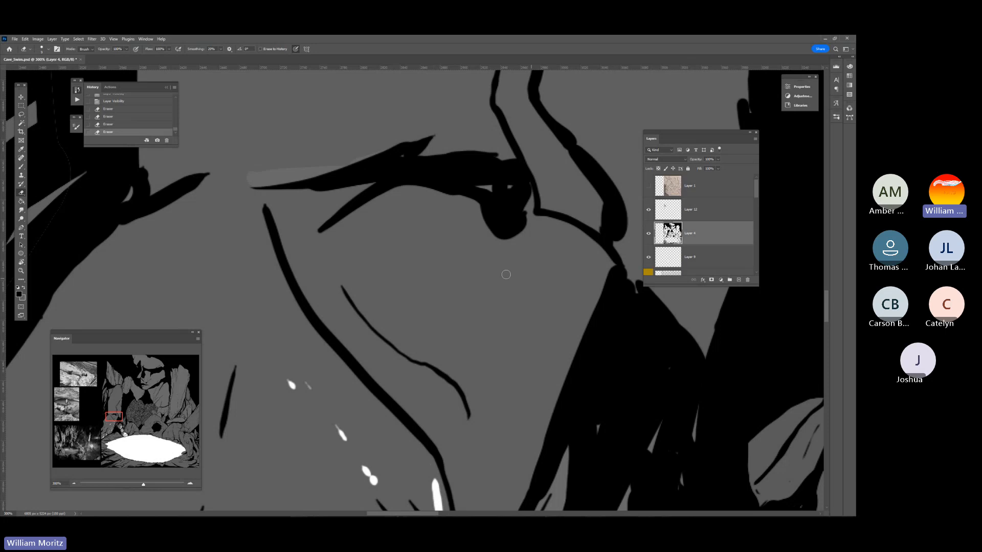
pyautogui.moveTo(355, 212); pyautogui.dragTo(315, 241)
# - Select the boulder's gray fill layer and try a black brush stroke along its upper edge, undoing it
pyautogui.press('i')
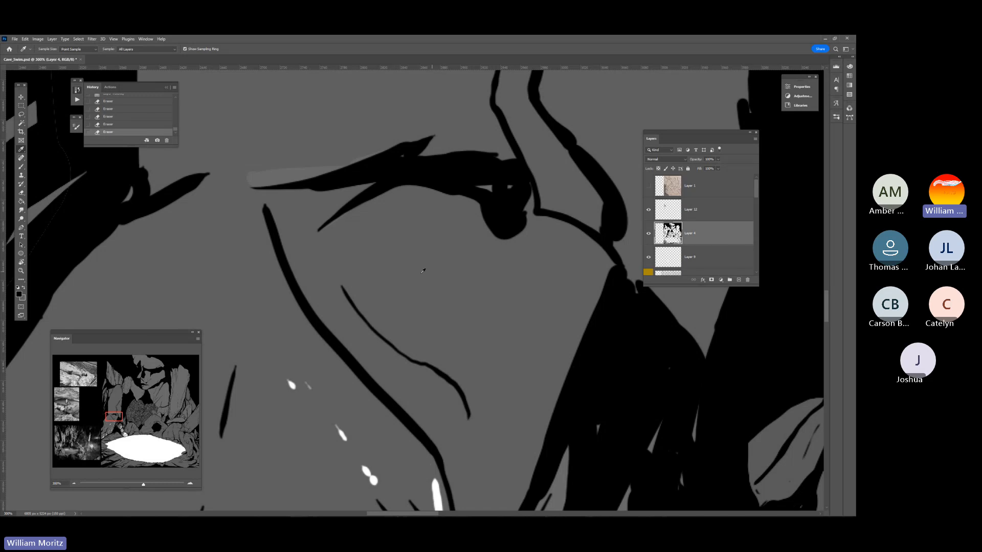
pyautogui.press('v')
pyautogui.rightClick(360, 260)
pyautogui.click(378, 263)
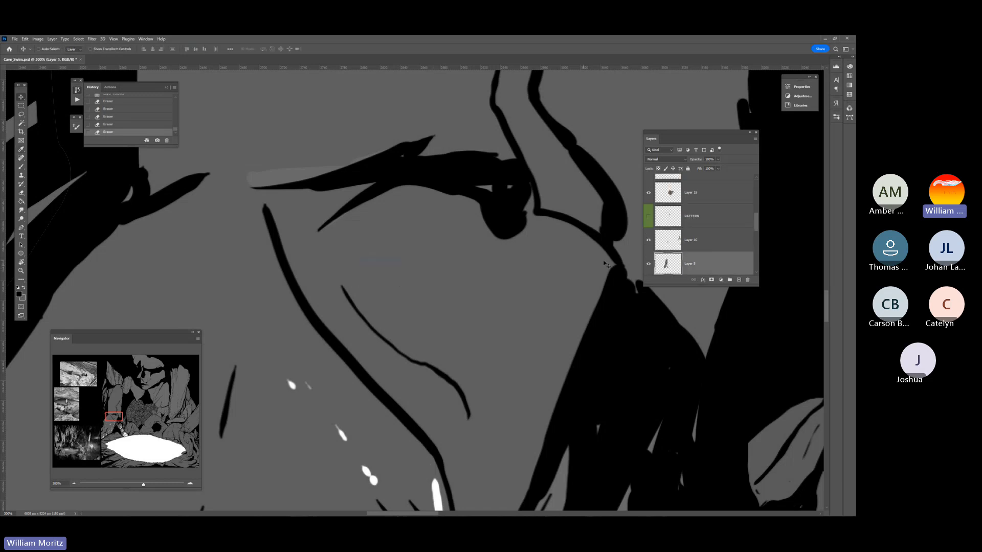
pyautogui.press('b')
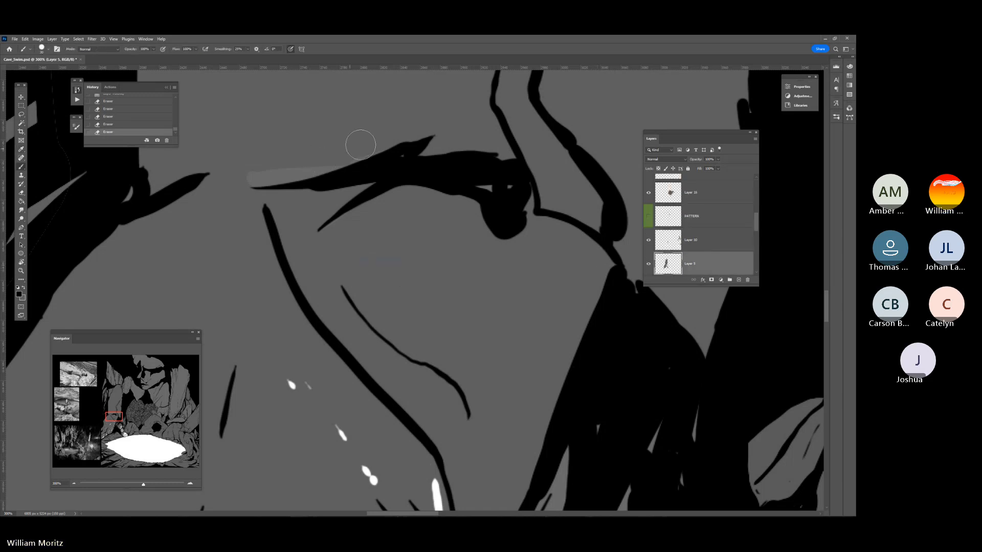
pyautogui.moveTo(360, 145)
pyautogui.mouseDown()
pyautogui.moveTo(309, 169)
pyautogui.moveTo(219, 180)
pyautogui.mouseUp()
pyautogui.hotkey('ctrl', 'z')
# - Sample the surrounding gray, paint over the lighter strip above the tapered contour, and set the foreground color back to the line art's black
pyautogui.press('i')
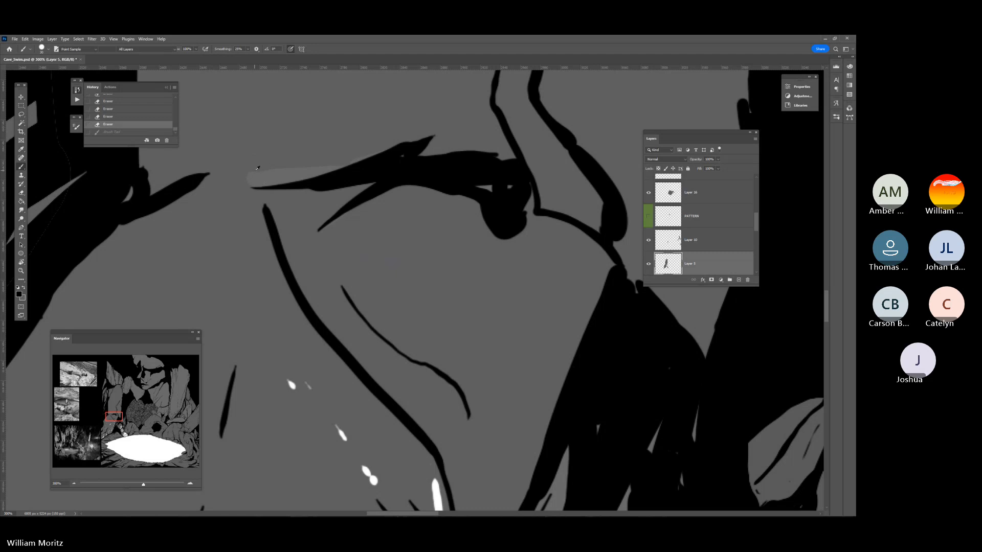
pyautogui.keyDown('alt'); pyautogui.click(258, 167); pyautogui.keyUp('alt')
pyautogui.press('alt')
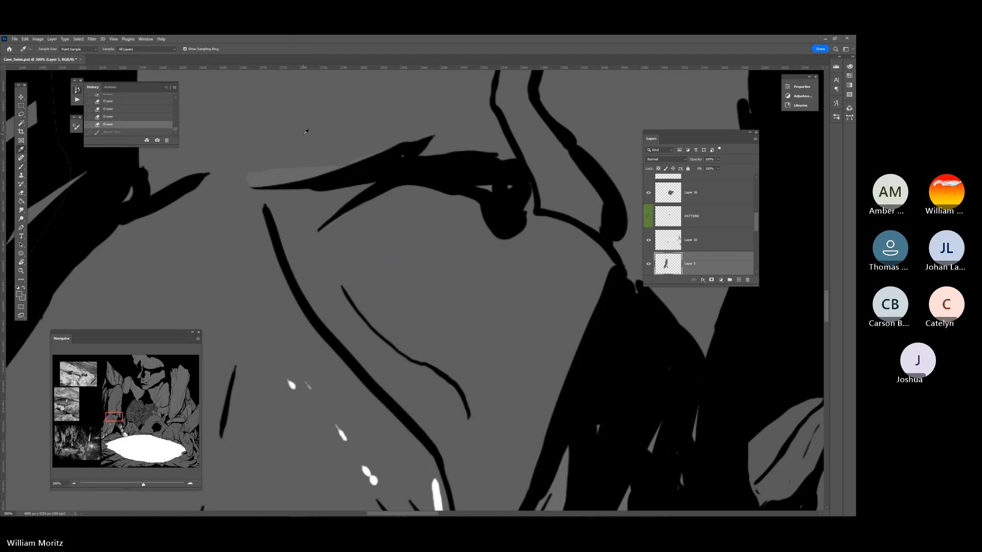
pyautogui.press('b')
pyautogui.moveTo(344, 143); pyautogui.dragTo(235, 179)
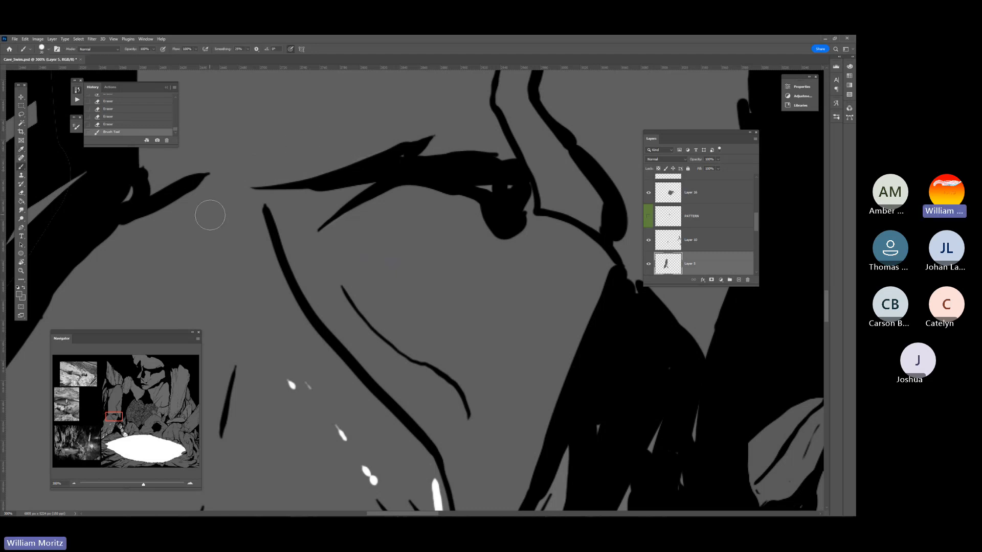
pyautogui.keyDown('alt'); pyautogui.click(362, 168); pyautogui.keyUp('alt')
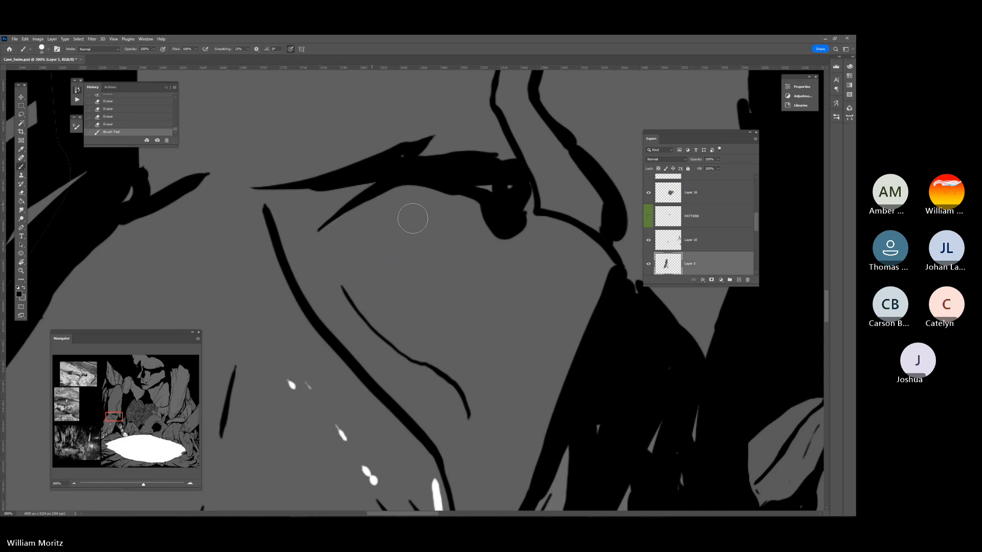
# - Compare the whole line art with the pencil sketch by showing Layer 1 and hiding it again, with the Layers panel clear of the artwork
pyautogui.press('z')
pyautogui.keyDown('alt'); pyautogui.click(423, 236); pyautogui.keyUp('alt')
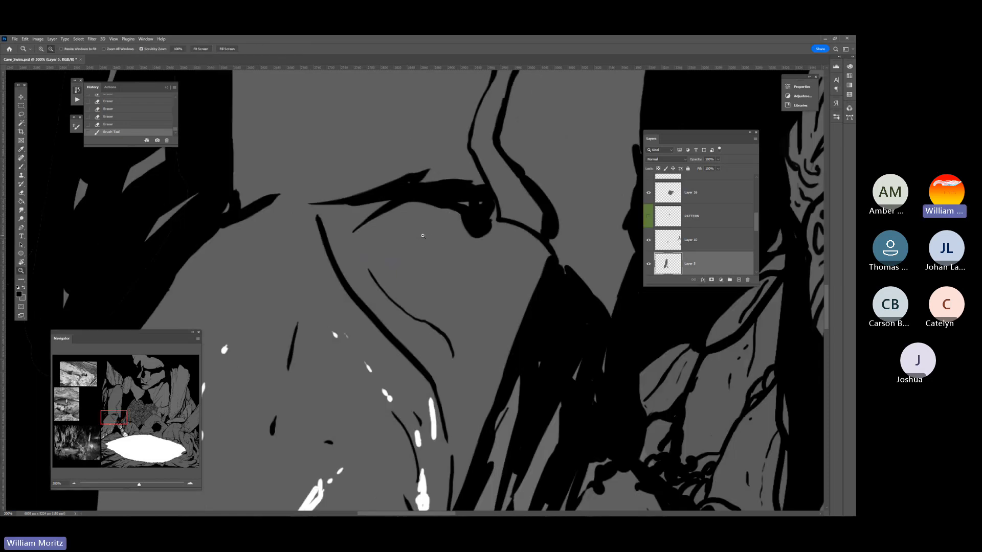
pyautogui.keyDown('alt'); pyautogui.click(458, 240); pyautogui.keyUp('alt')
pyautogui.keyDown('alt'); pyautogui.click(459, 240); pyautogui.keyUp('alt')
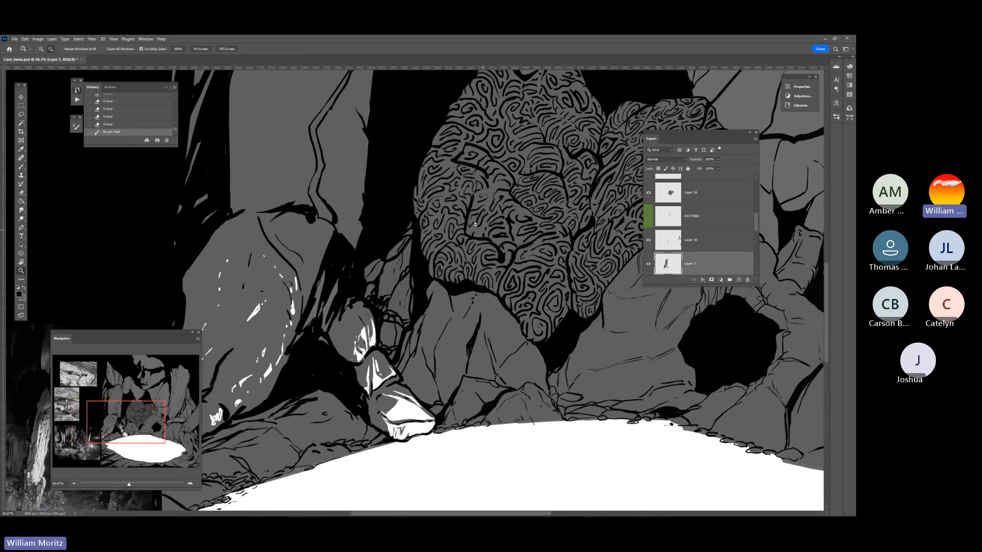
pyautogui.keyDown('alt'); pyautogui.click(475, 224); pyautogui.keyUp('alt')
pyautogui.keyDown('alt'); pyautogui.click(475, 224); pyautogui.keyUp('alt')
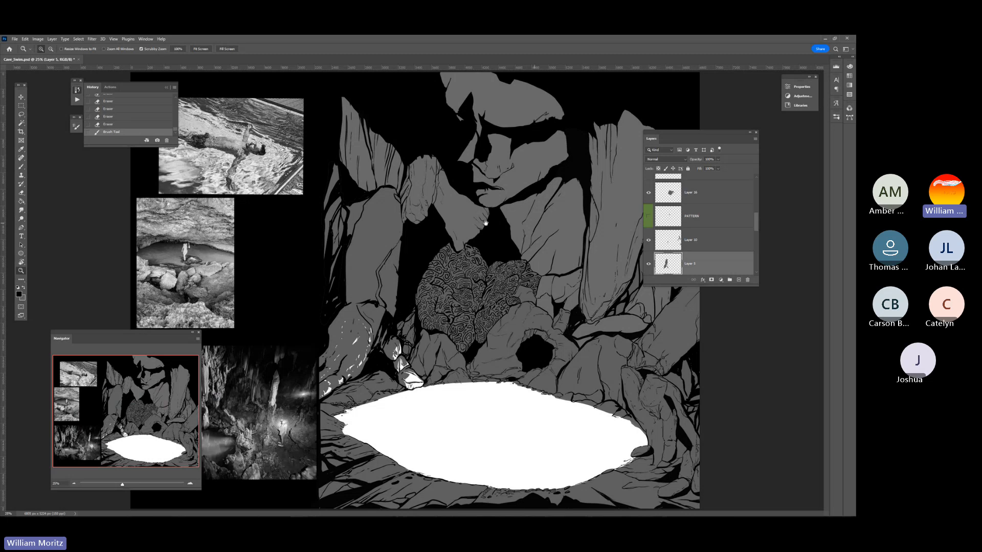
pyautogui.moveTo(677, 134); pyautogui.dragTo(738, 132)
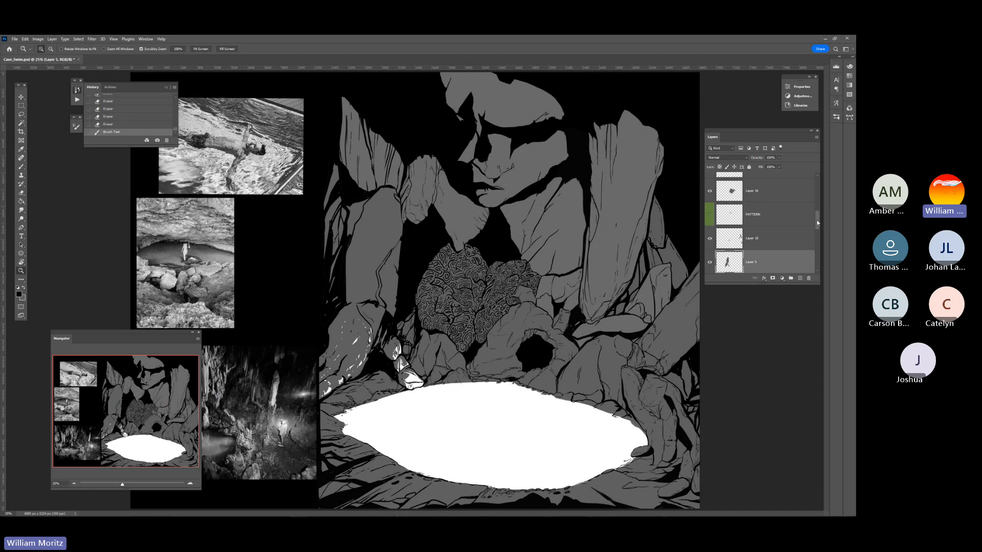
pyautogui.moveTo(818, 221); pyautogui.dragTo(815, 175)
pyautogui.click(709, 184)
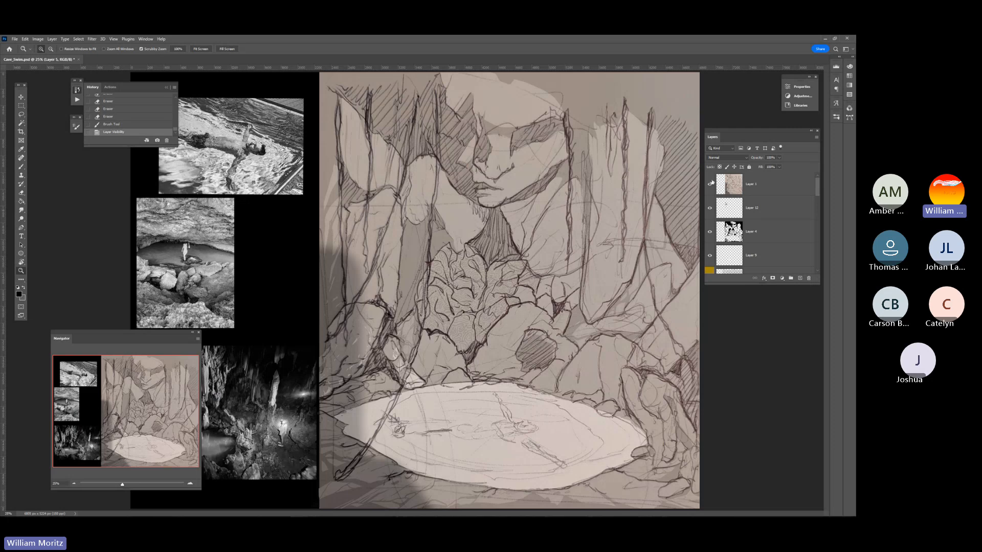
pyautogui.click(709, 184)
# - Try a Magic Wand selection of the black area below the face on Layer 4, and deselect it
pyautogui.press('i')
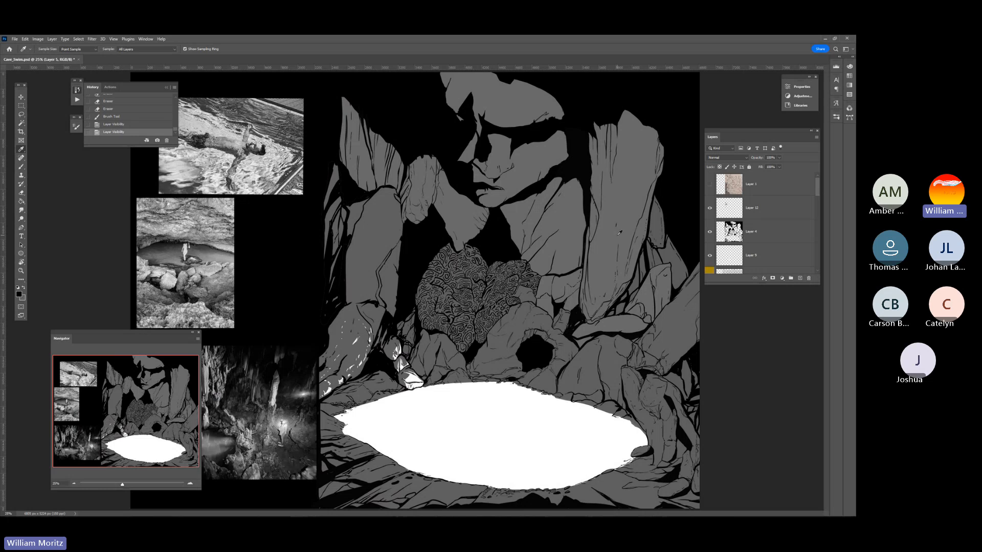
pyautogui.press('w')
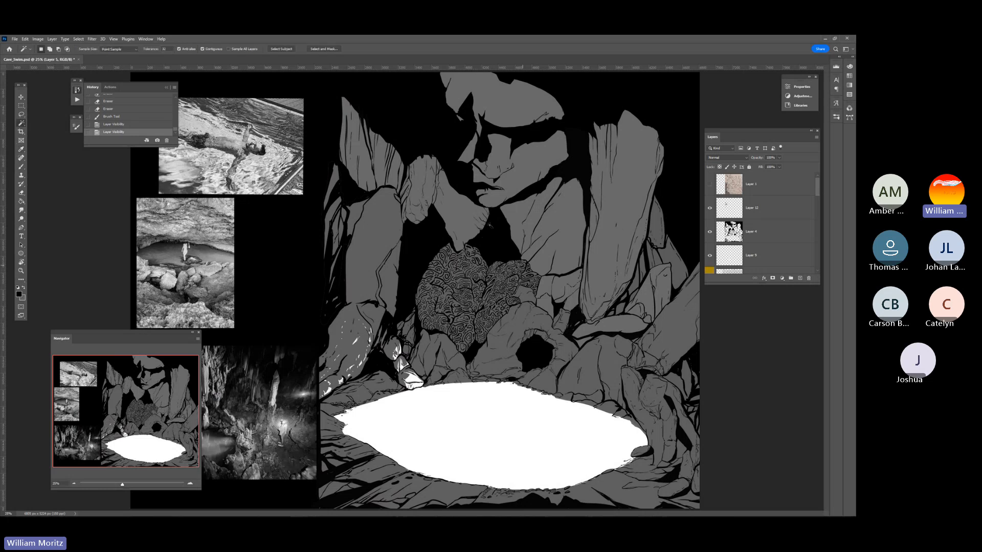
pyautogui.click(750, 231)
pyautogui.click(522, 215)
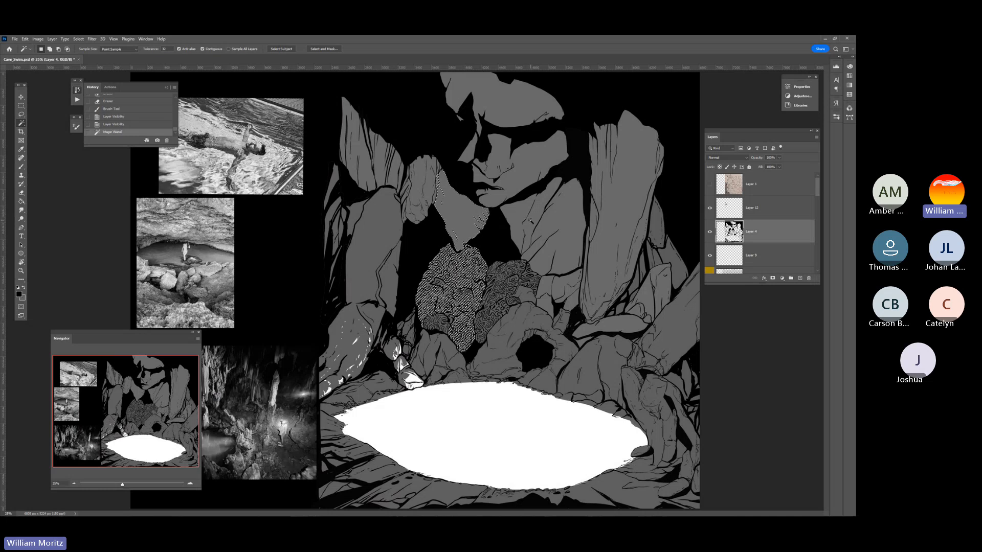
pyautogui.click(21, 114)
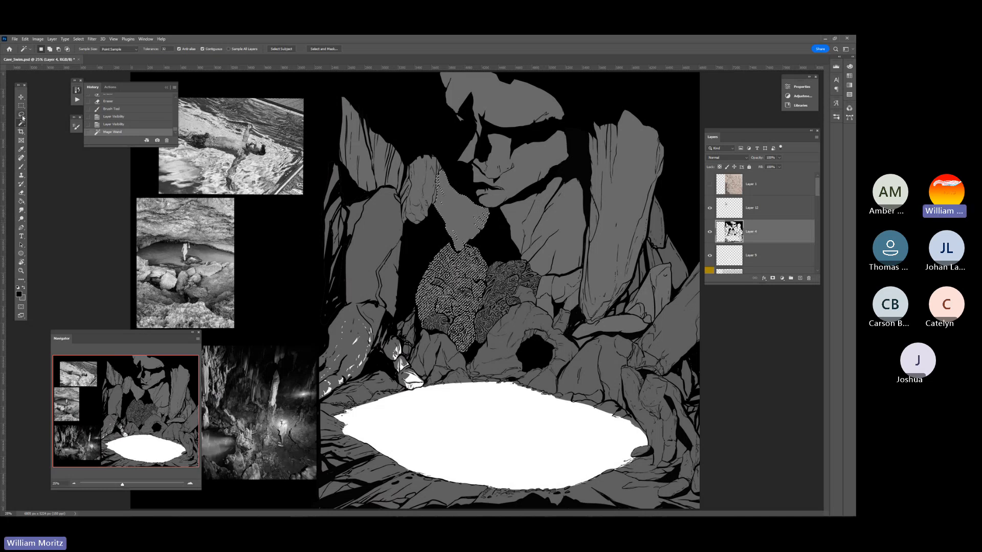
pyautogui.hotkey('ctrl', 'd')
# - Load the outline of Layer 18 as a selection and examine the rock shapes it covers beside the pool
pyautogui.press('v')
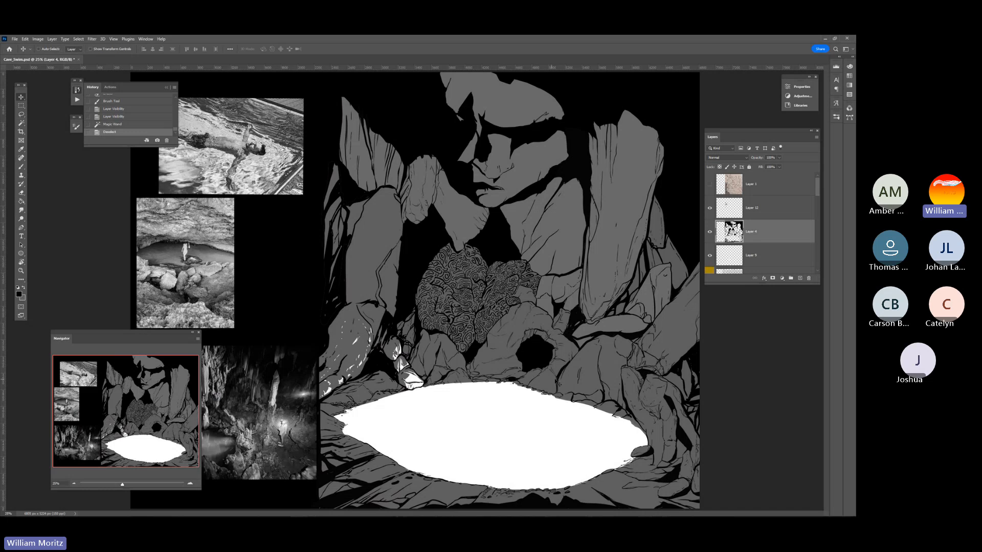
pyautogui.rightClick(676, 333)
pyautogui.click(688, 335)
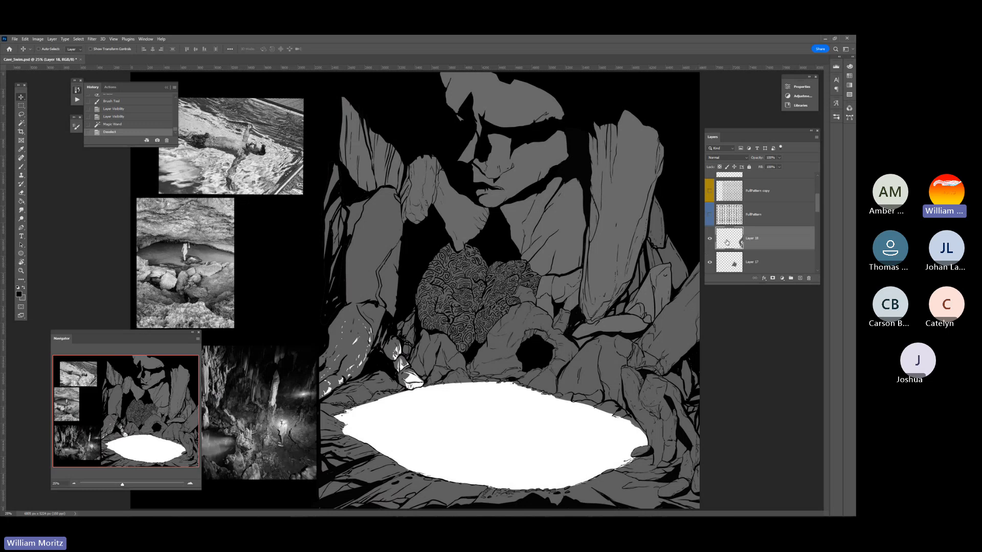
pyautogui.keyDown('ctrl'); pyautogui.click(727, 243); pyautogui.keyUp('ctrl')
pyautogui.click(21, 270)
pyautogui.click(399, 376)
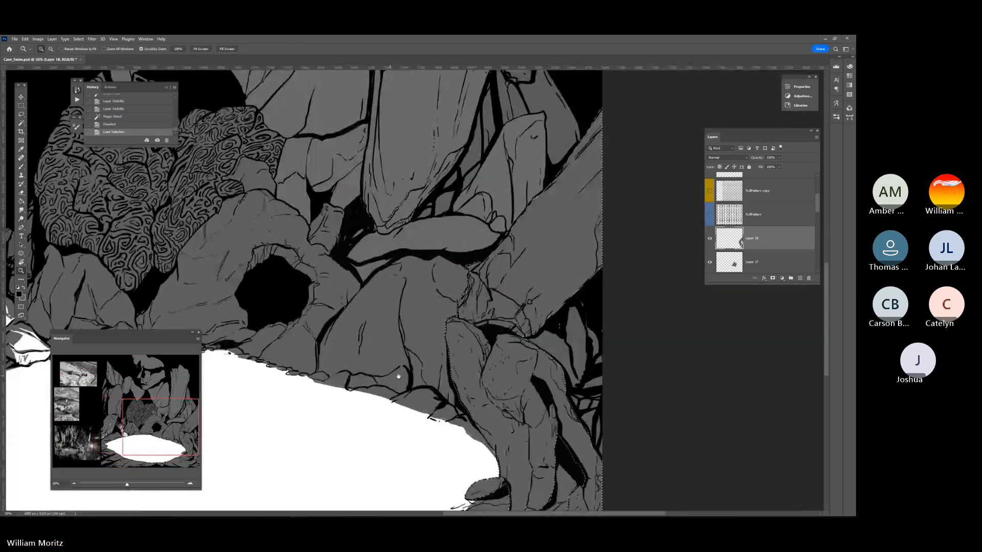
pyautogui.moveTo(398, 376); pyautogui.dragTo(371, 329)
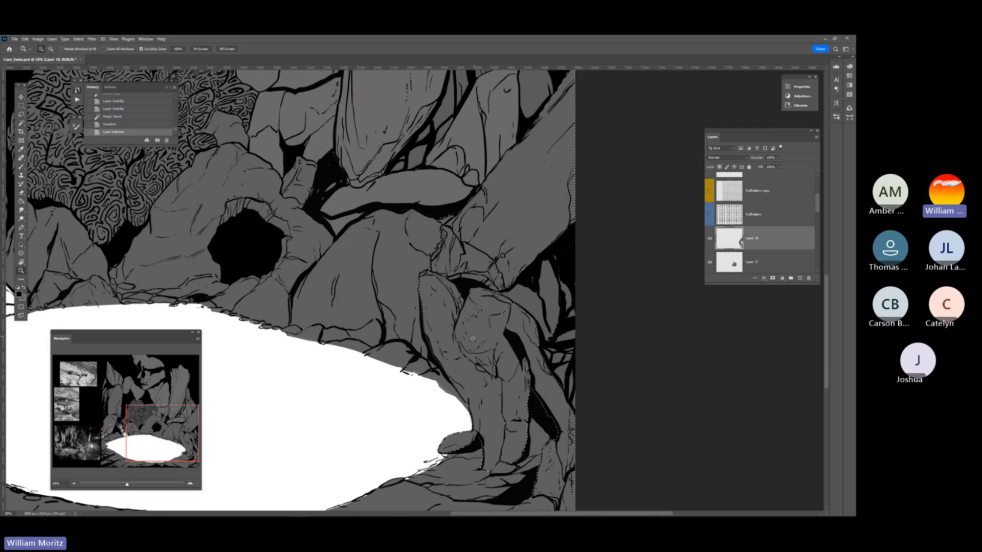
pyautogui.moveTo(486, 395); pyautogui.dragTo(473, 323)
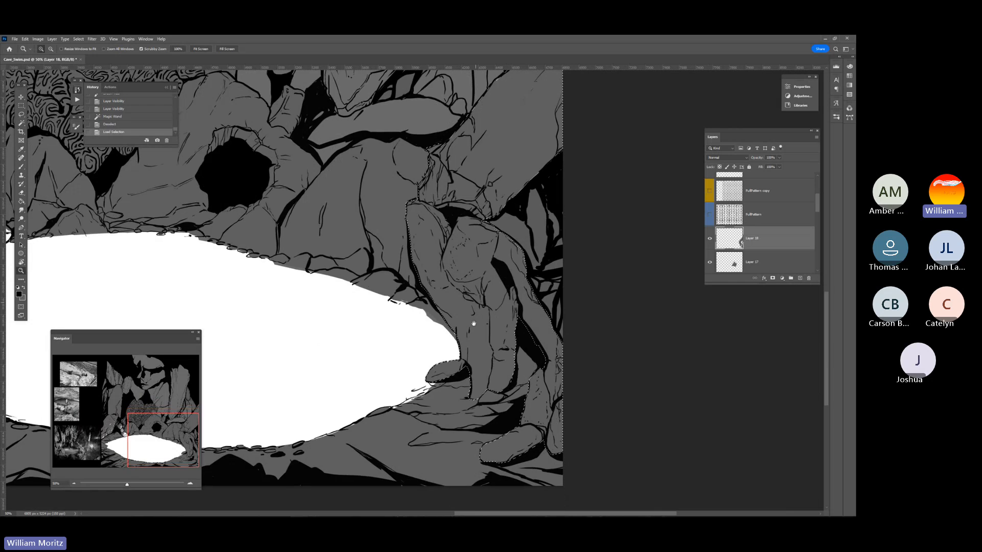
pyautogui.scroll(3, 474, 323)
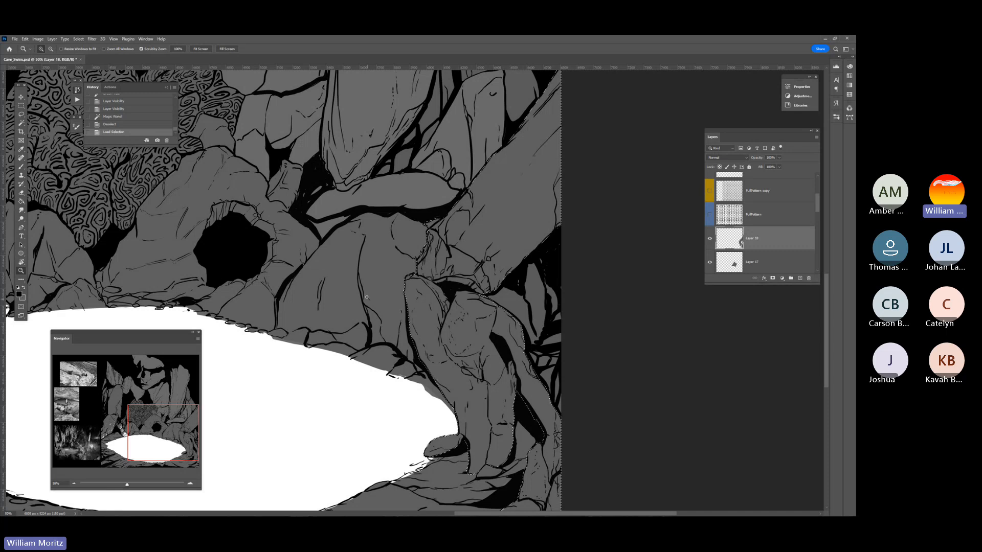
pyautogui.moveTo(303, 258); pyautogui.dragTo(476, 261)
pyautogui.keyDown('alt'); pyautogui.click(475, 261); pyautogui.keyUp('alt')
# - Select Layer 17, check its shape around the dark opening by hiding and showing it, and clear the active selection
pyautogui.press('v')
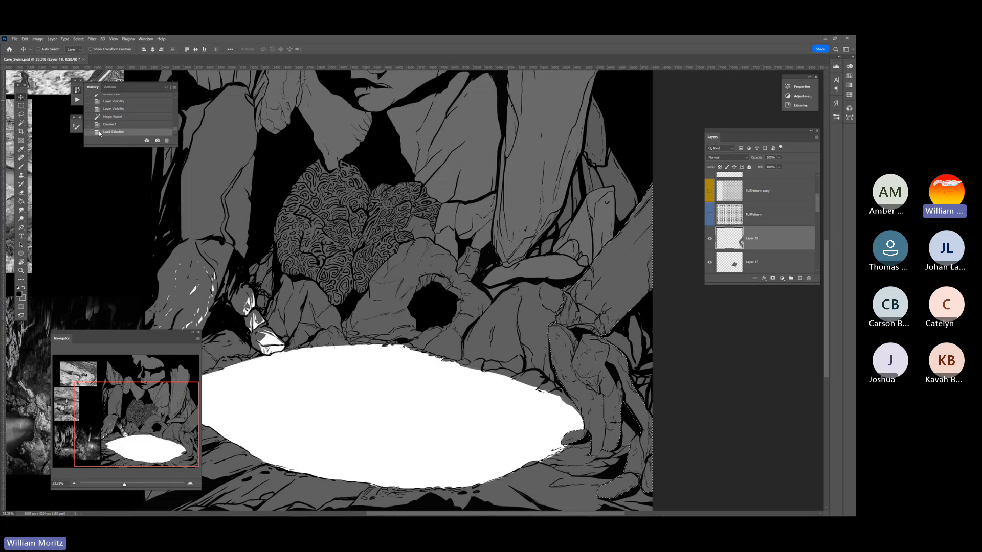
pyautogui.rightClick(390, 300)
pyautogui.click(409, 302)
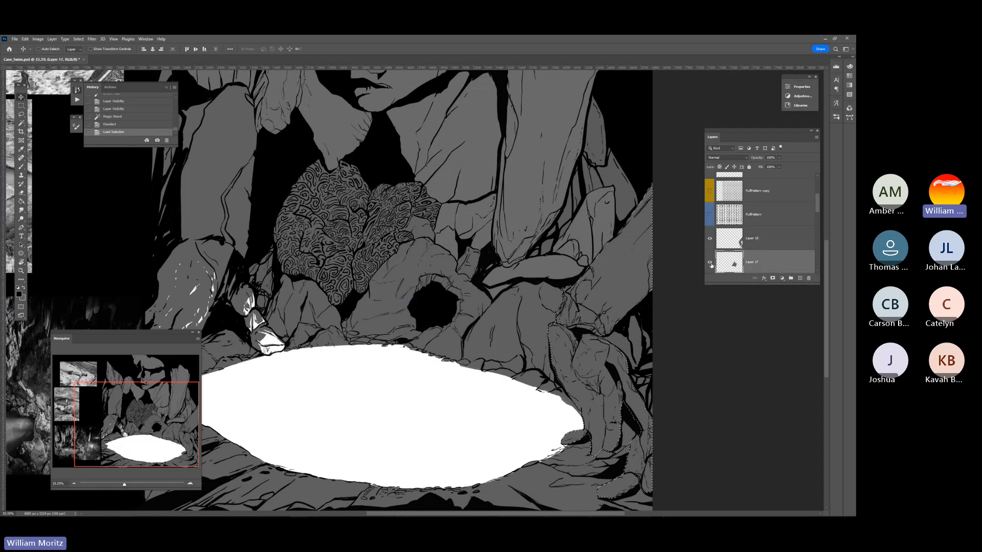
pyautogui.click(710, 263)
pyautogui.click(710, 263)
pyautogui.click(21, 105)
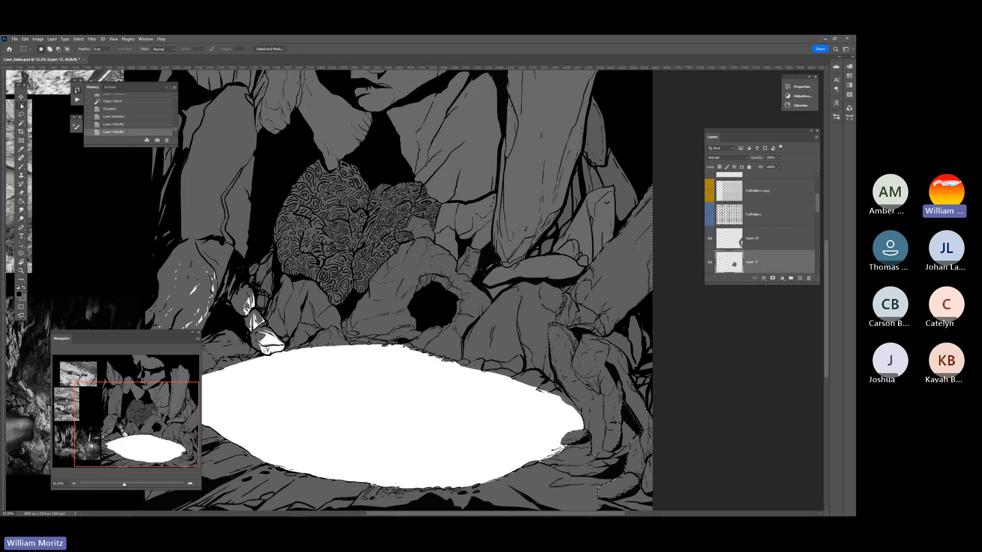
pyautogui.click(118, 203)
pyautogui.click(21, 271)
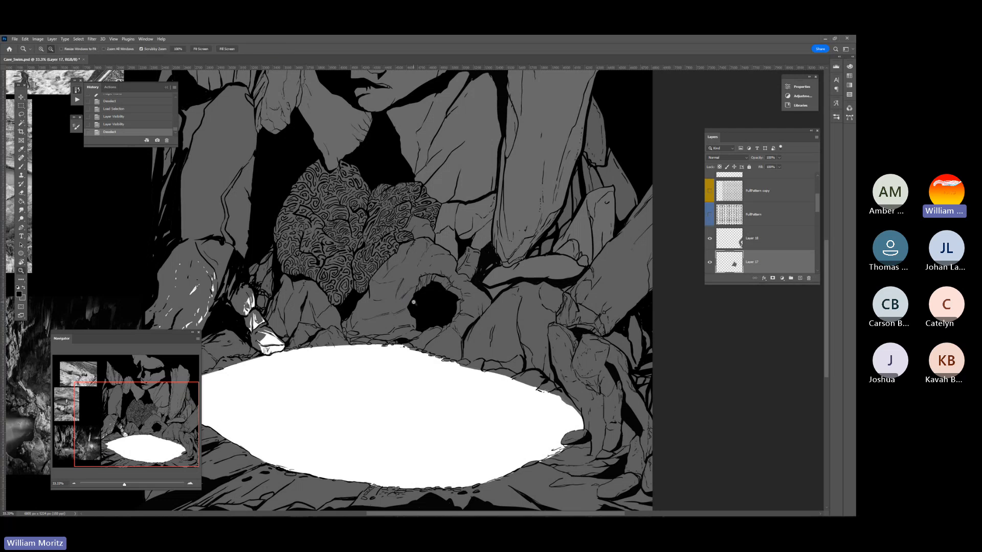
pyautogui.keyDown('alt'); pyautogui.click(446, 322); pyautogui.keyUp('alt')
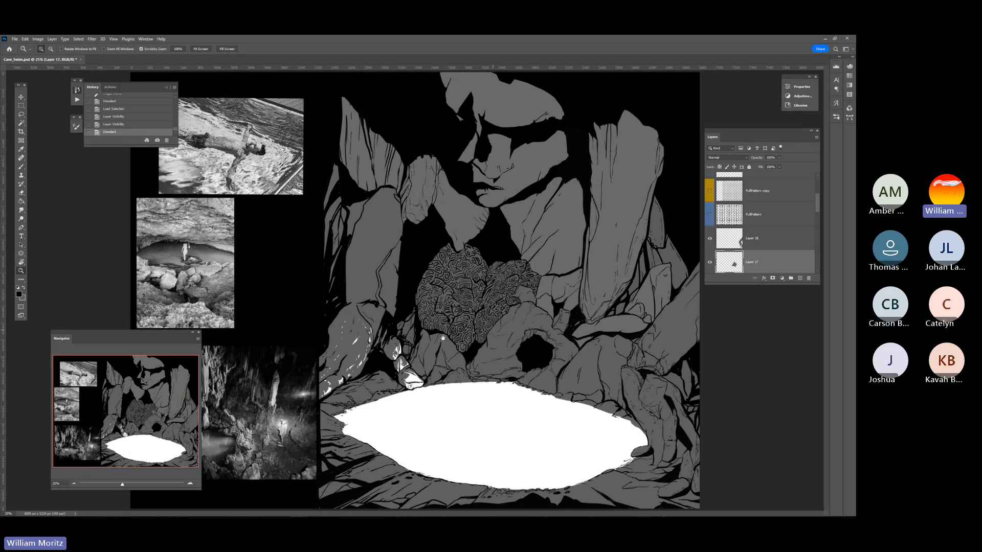
# - Pick Layer 11 from the tall rock above the white-flecked boulder, try a black brush stroke on it, and undo the stroke
pyautogui.click(21, 279)
pyautogui.press('u')
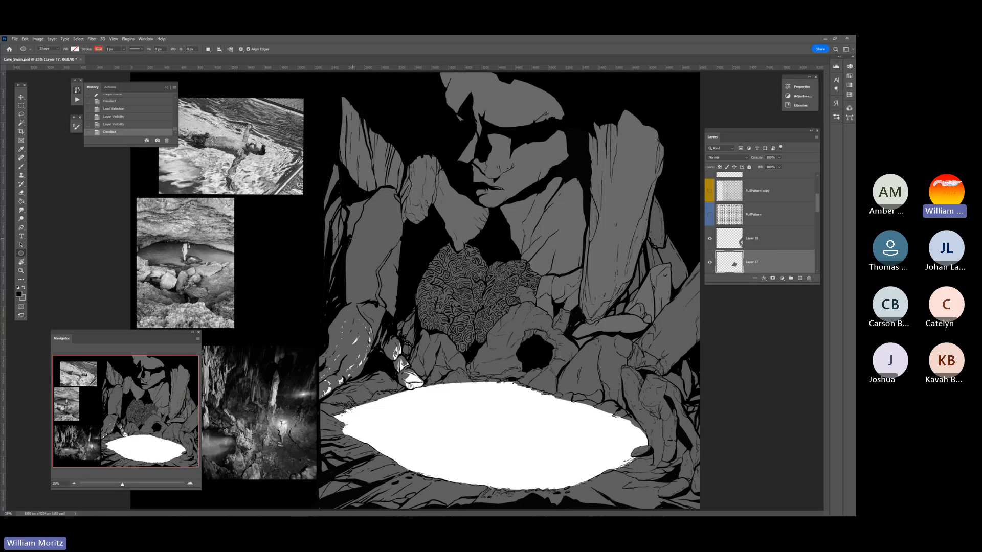
pyautogui.press('v')
pyautogui.rightClick(348, 241)
pyautogui.click(354, 248)
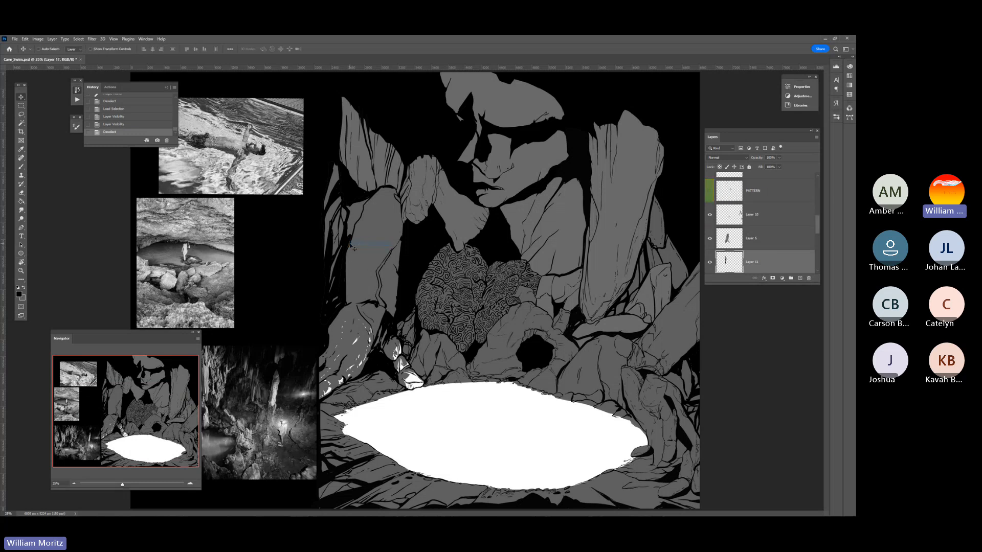
pyautogui.press('i')
pyautogui.press('b')
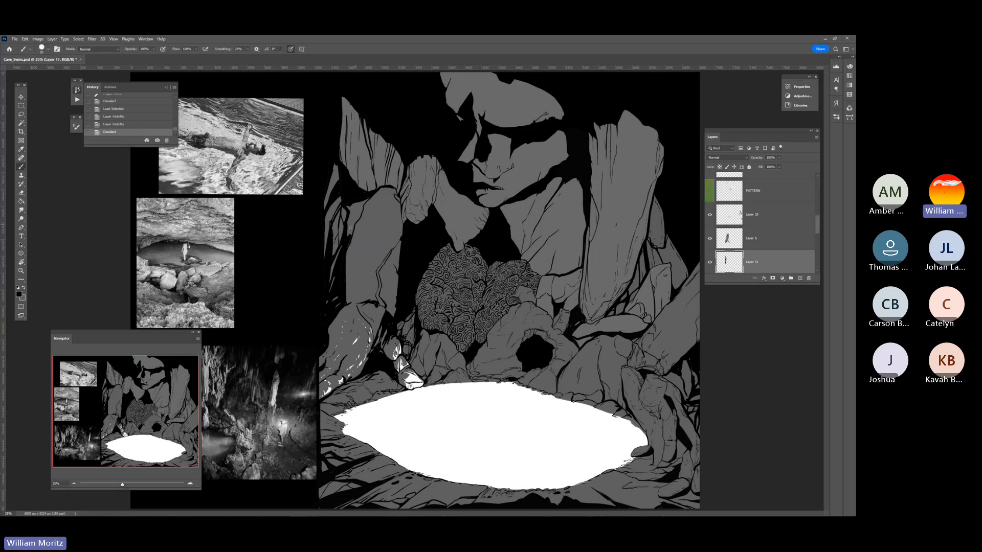
pyautogui.moveTo(347, 239); pyautogui.dragTo(363, 218)
pyautogui.hotkey('ctrl', 'z')
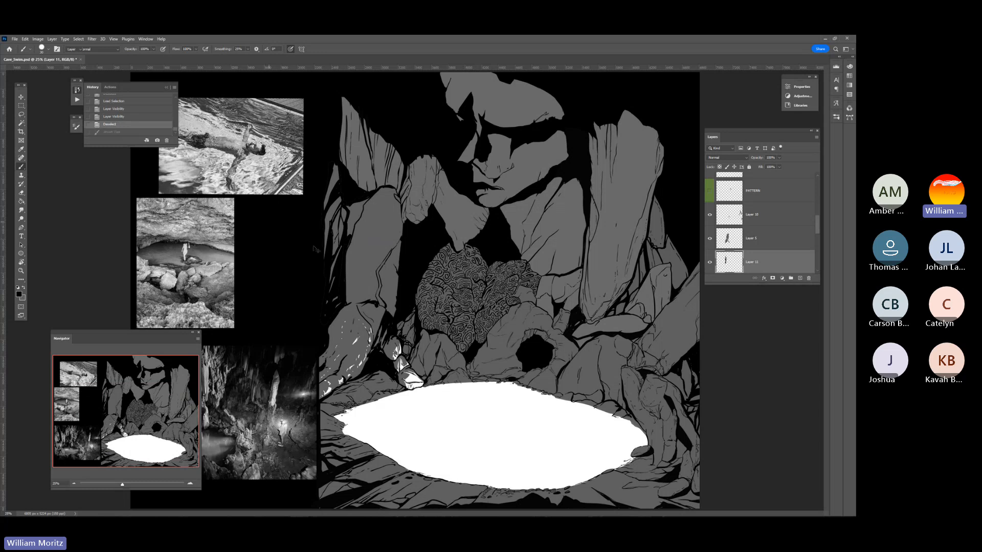
# - Choose the layer that holds the tall rock's gray fill directly from the artwork
pyautogui.press('v')
pyautogui.rightClick(354, 245)
pyautogui.click(356, 242)
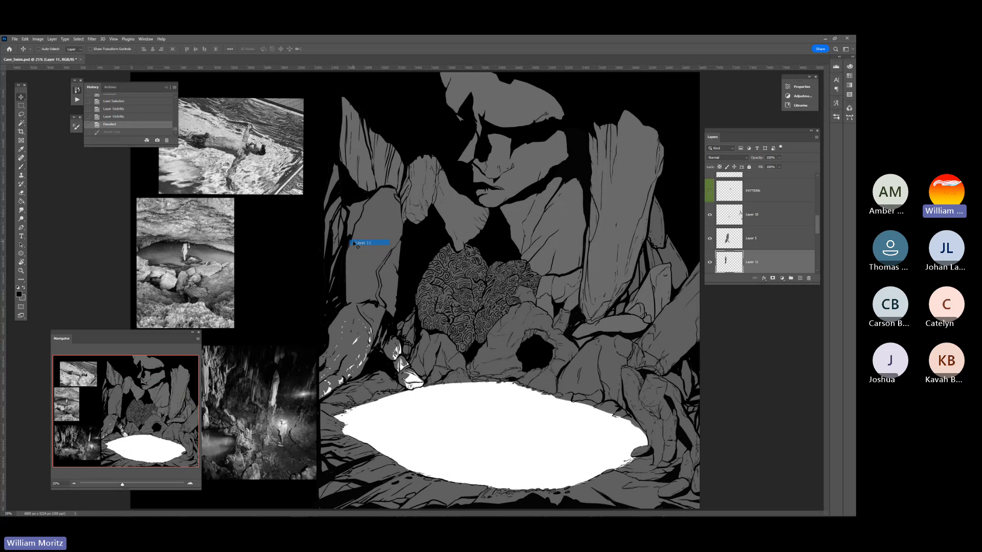
# - Check Layer 11 by hiding and showing it, and paint a brush stroke along the tall rock it fills
pyautogui.scroll(-1, 773, 246)
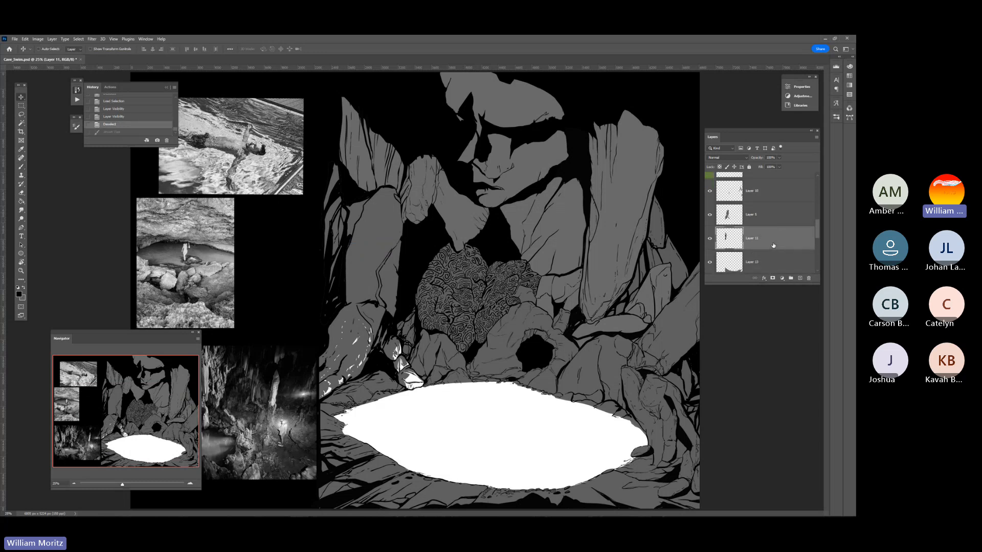
pyautogui.click(710, 238)
pyautogui.click(709, 239)
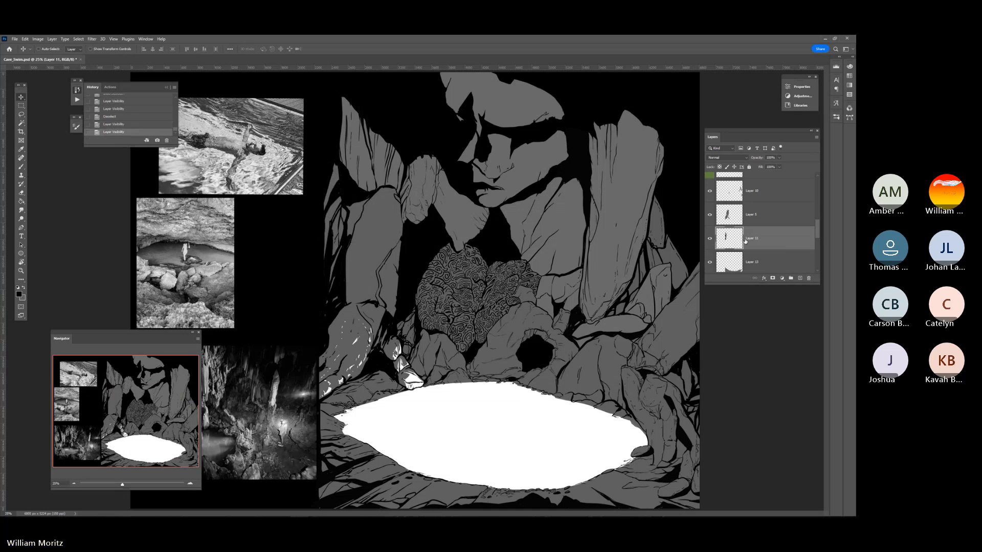
pyautogui.press('b')
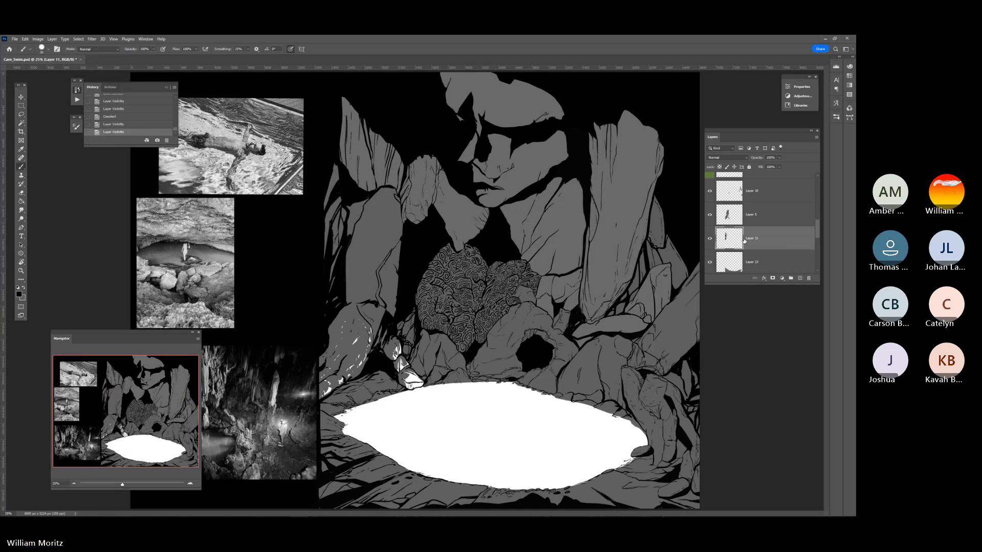
pyautogui.moveTo(354, 225); pyautogui.dragTo(364, 208)
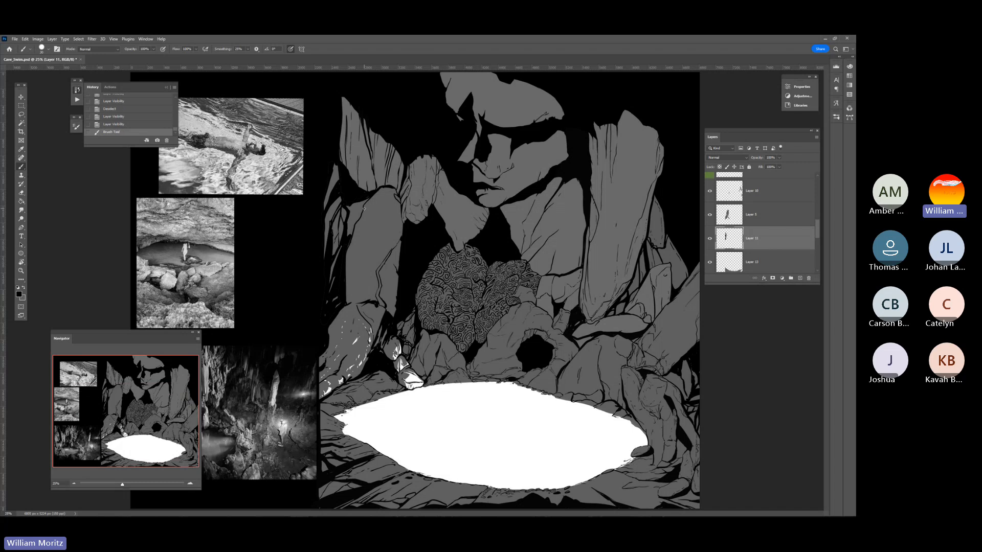
# - Select the line art on Layer 4 and add short black brush strokes along the upper edge of the same tall rock
pyautogui.scroll(3, 738, 217)
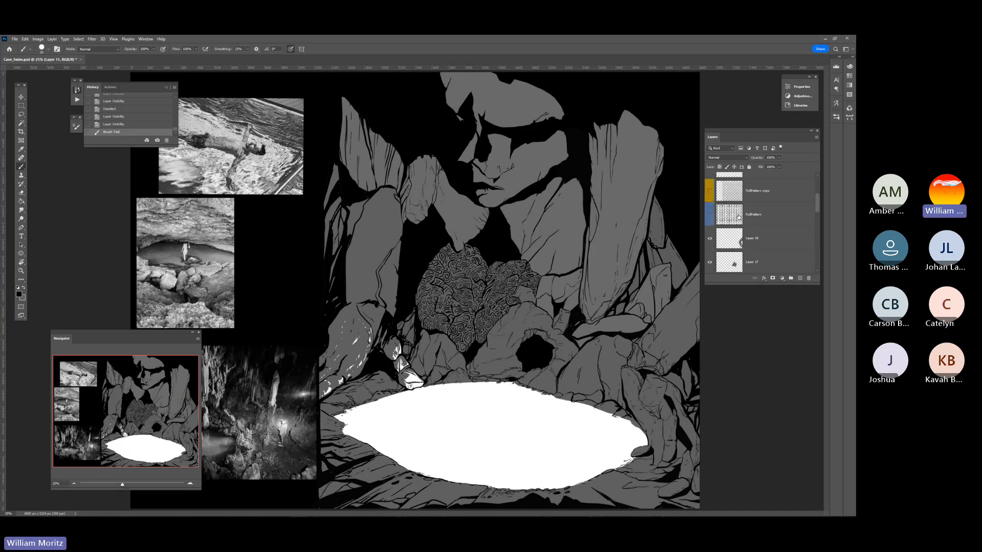
pyautogui.click(721, 200)
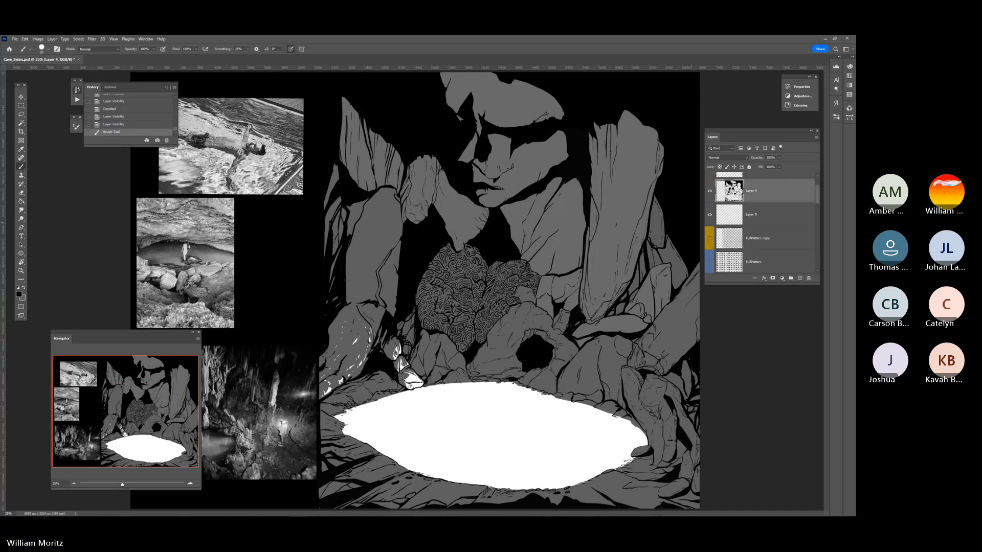
pyautogui.moveTo(348, 235); pyautogui.dragTo(352, 229)
pyautogui.moveTo(353, 226); pyautogui.dragTo(355, 222)
pyautogui.press('l')
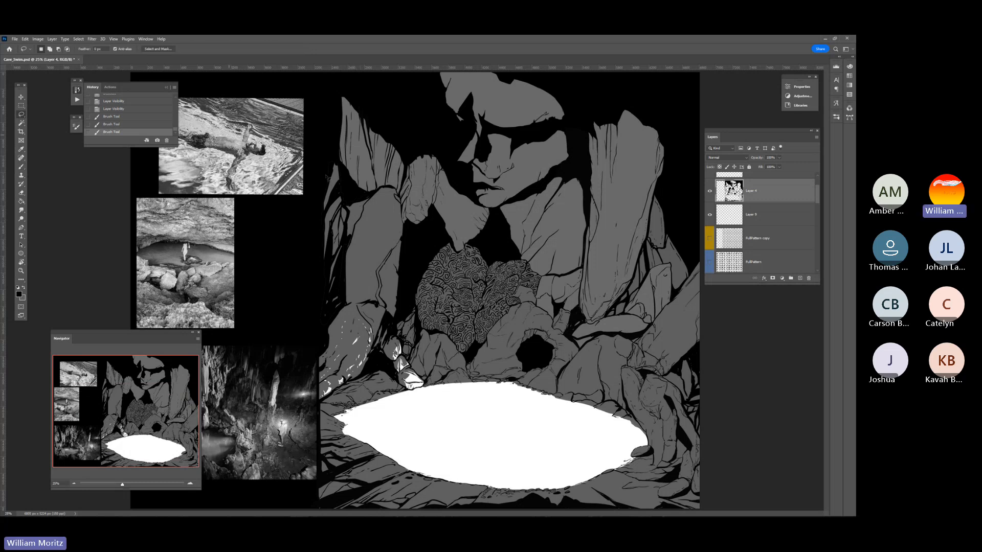
pyautogui.press('b')
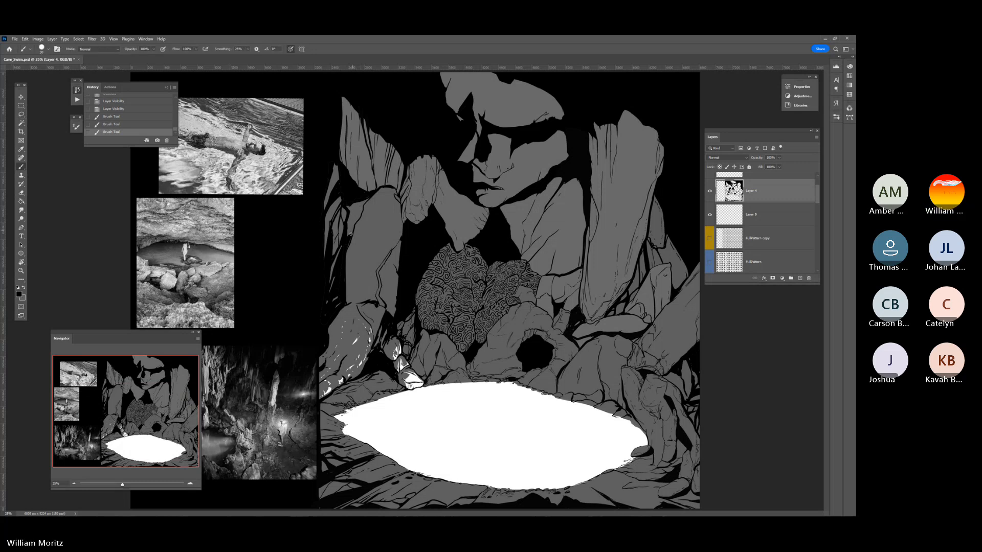
pyautogui.click(354, 225)
pyautogui.click(355, 225)
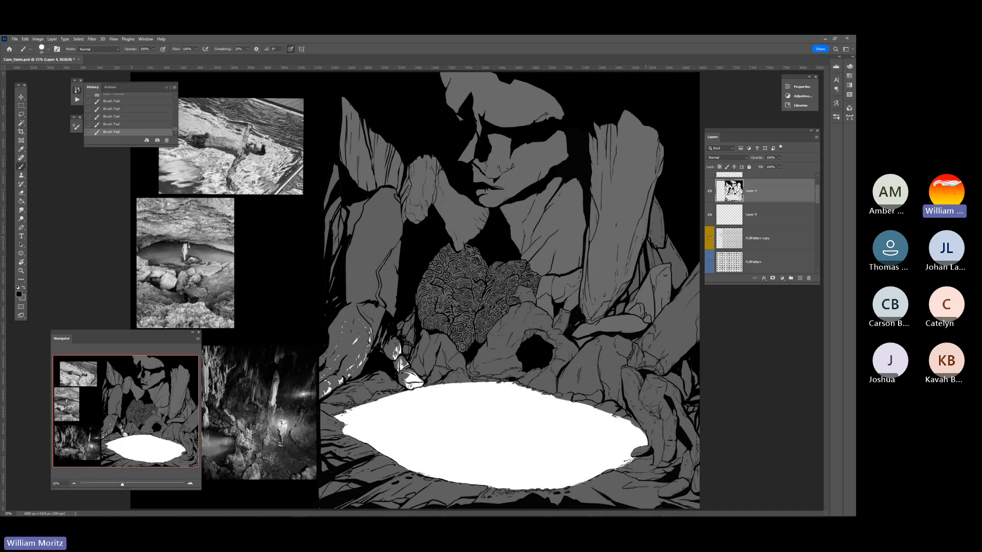
# - Hide and show the layer directly above the Layer 4 line art to check what it holds
pyautogui.scroll(2, 778, 227)
pyautogui.click(710, 208)
pyautogui.click(710, 208)
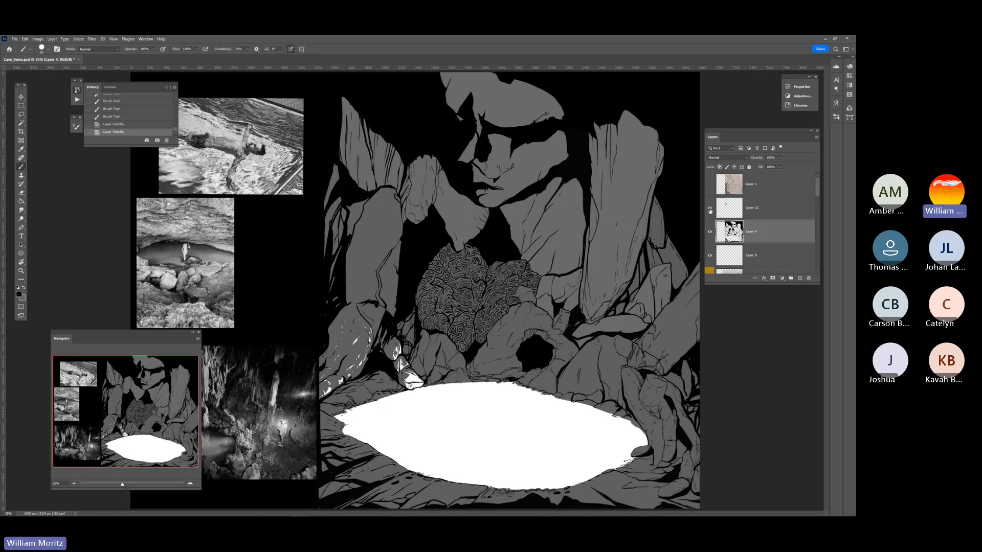
pyautogui.click(739, 212)
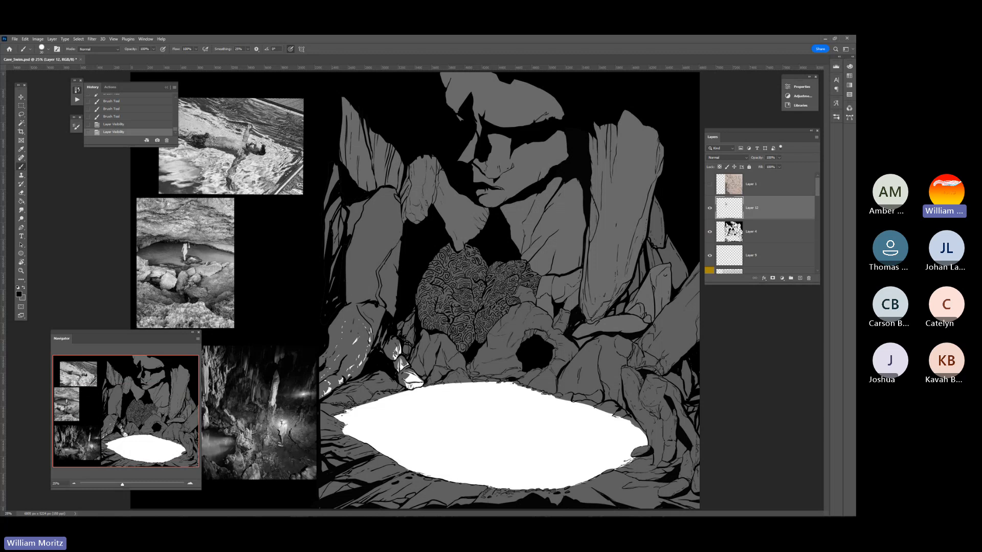
pyautogui.scroll(3, 757, 248)
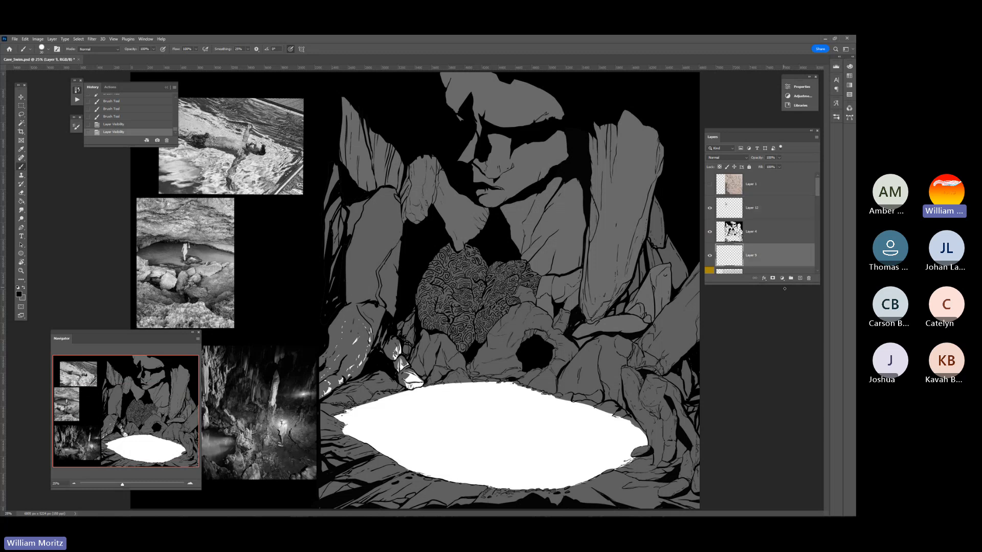
# - Create a new layer above Layer 18 and sample the rocks' gray as the painting color
pyautogui.click(756, 239)
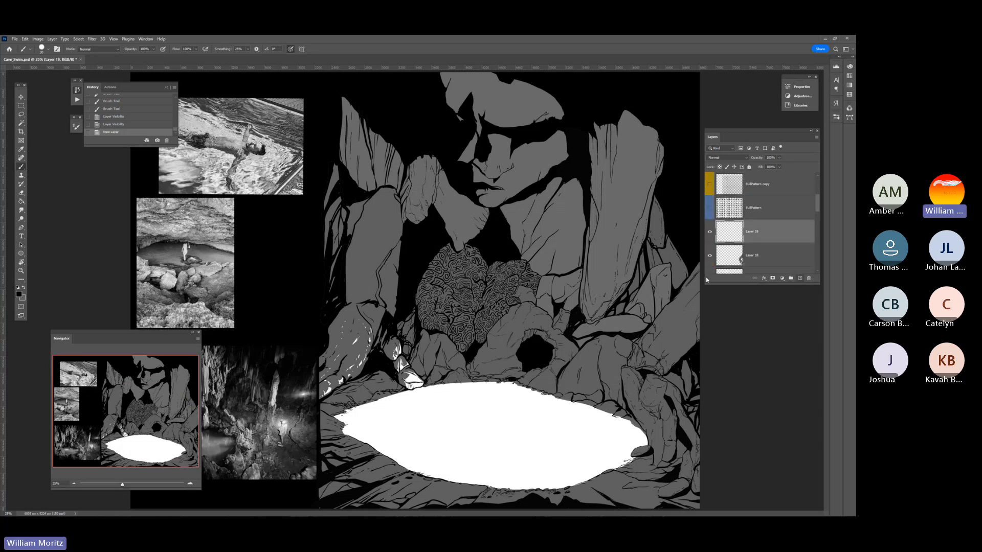
pyautogui.click(799, 278)
pyautogui.press('i')
pyautogui.click(679, 328)
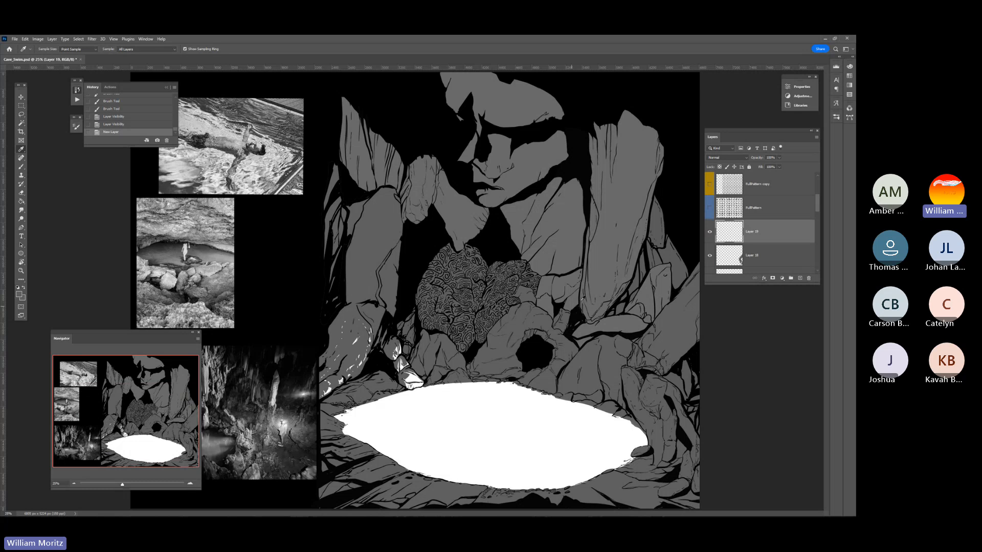
# - On Layer 4, select the connected rock areas beneath the large leaning slab with the Magic Wand, adding each one to the selection
pyautogui.scroll(2, 777, 231)
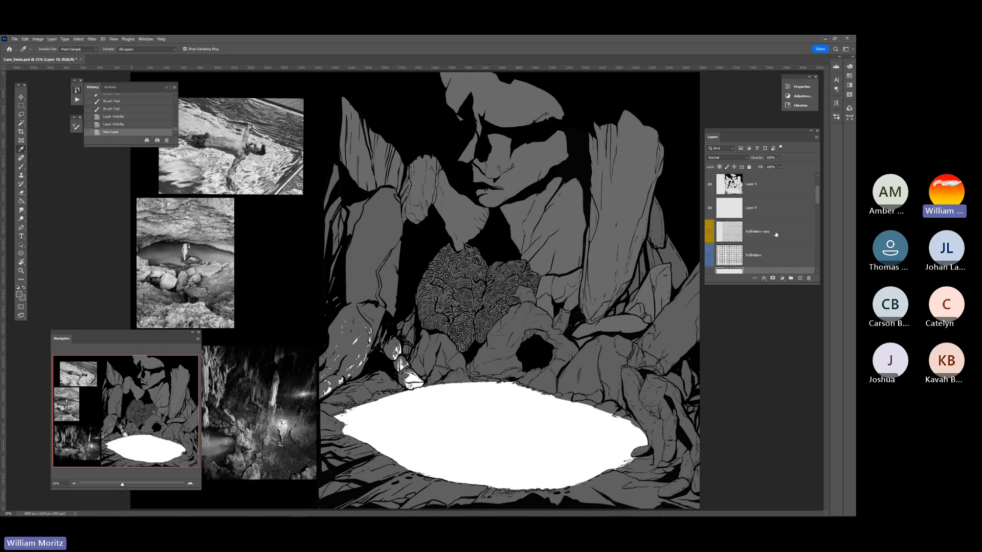
pyautogui.click(751, 194)
pyautogui.click(22, 124)
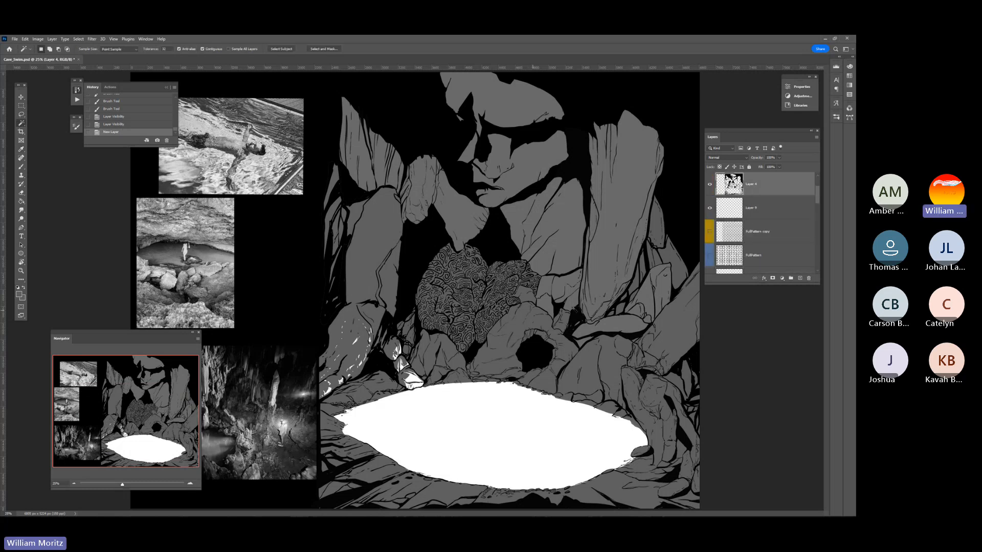
pyautogui.click(645, 296)
pyautogui.keyDown('shift'); pyautogui.click(637, 313); pyautogui.keyUp('shift')
pyautogui.keyDown('shift'); pyautogui.click(622, 330); pyautogui.keyUp('shift')
pyautogui.keyDown('shift'); pyautogui.click(583, 344); pyautogui.keyUp('shift')
pyautogui.keyDown('shift'); pyautogui.click(583, 339); pyautogui.keyUp('shift')
# - Expand the selection of the rock areas by 2 pixels
pyautogui.click(80, 38)
pyautogui.moveTo(102, 140)
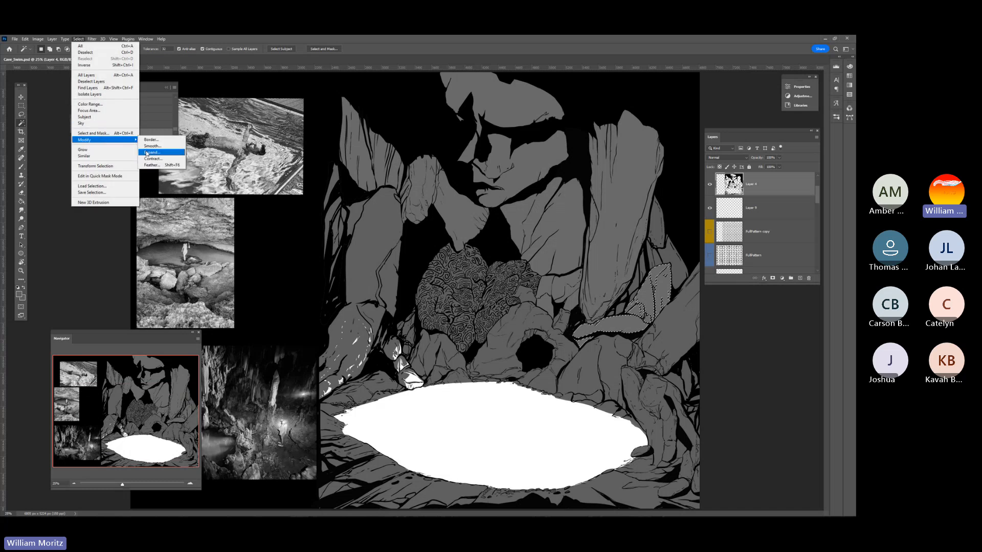
pyautogui.click(148, 153)
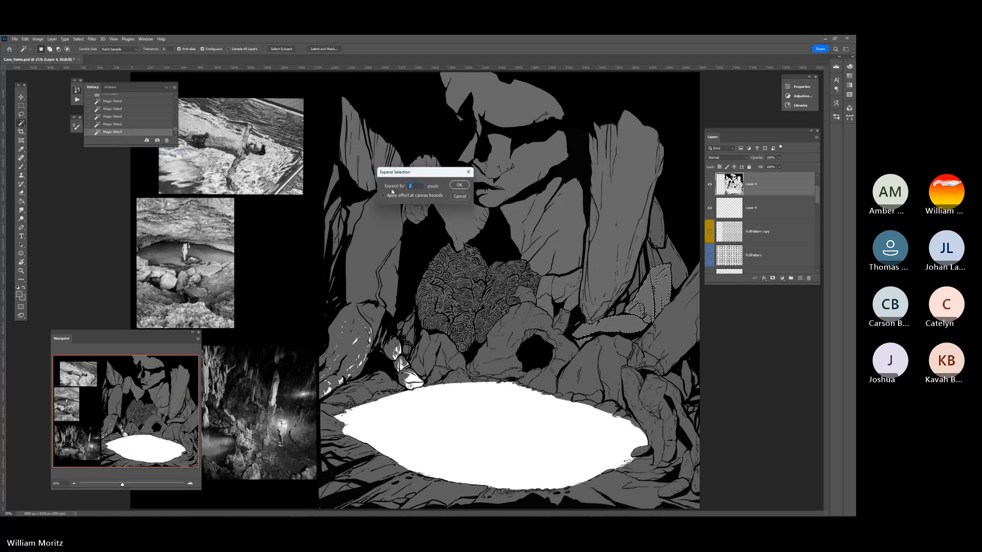
pyautogui.press('Return')
pyautogui.click(78, 39)
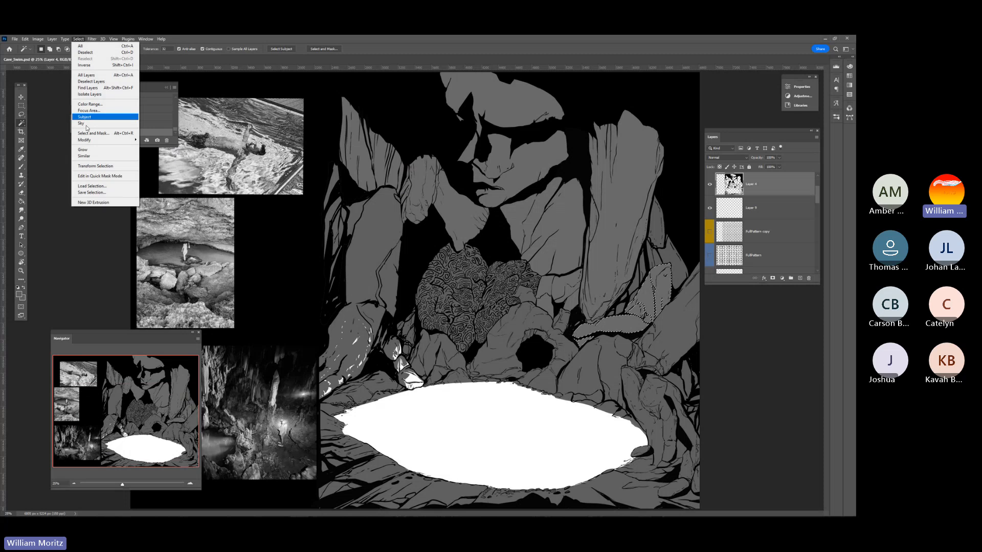
pyautogui.moveTo(105, 140)
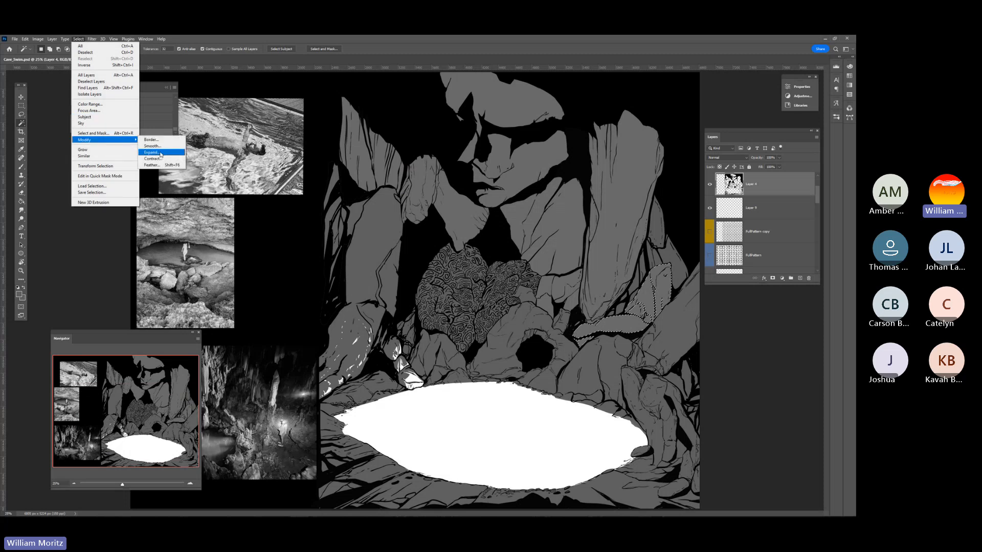
pyautogui.press('Escape')
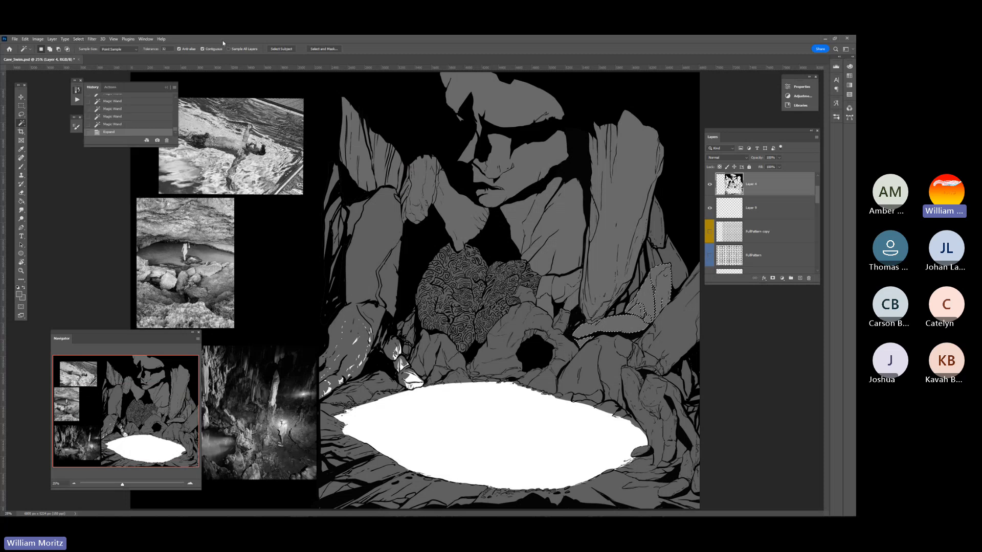
# - Create another new layer directly above Layer 18 and fill the selected rock areas with the sampled gray using the Paint Bucket
pyautogui.scroll(-2, 762, 230)
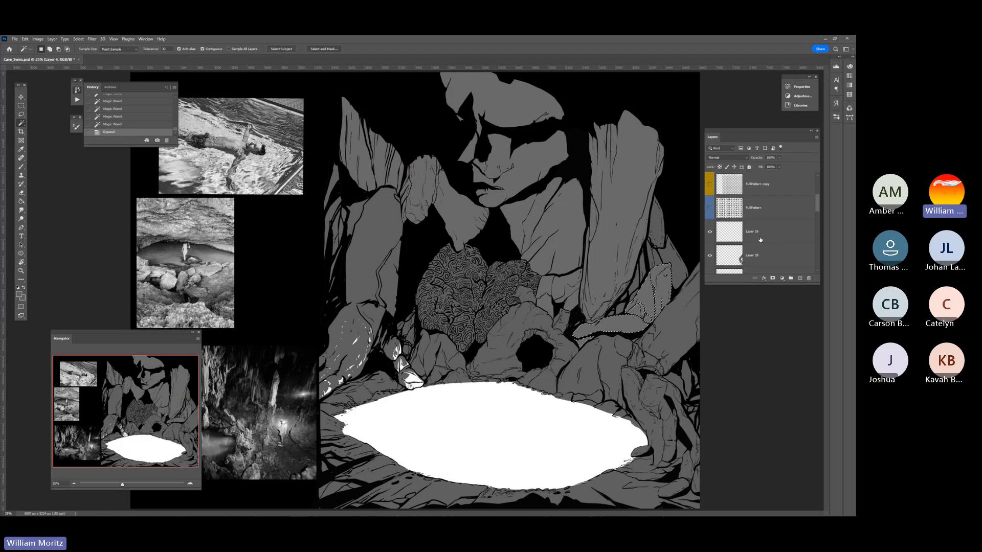
pyautogui.click(762, 255)
pyautogui.click(800, 279)
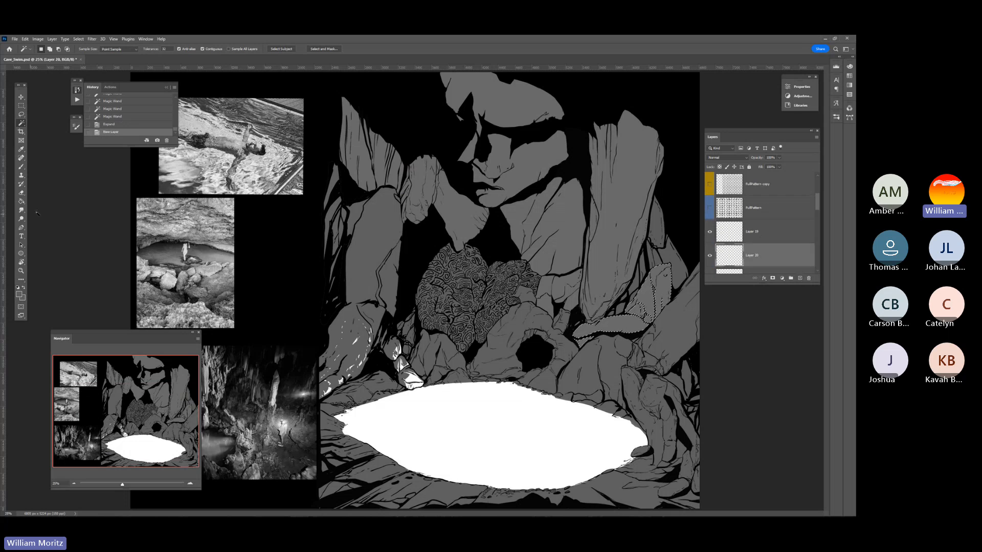
pyautogui.press('g')
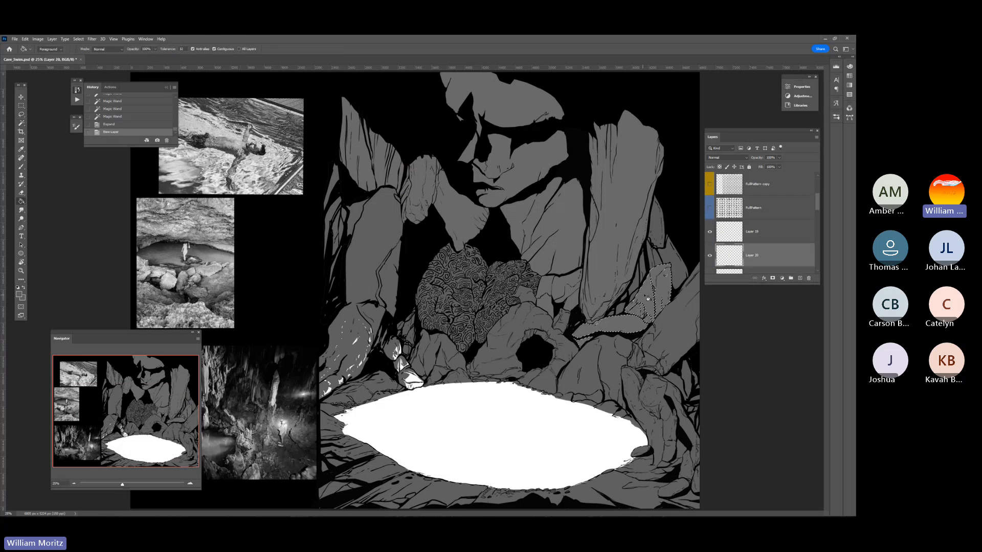
pyautogui.click(642, 301)
pyautogui.click(642, 301)
pyautogui.click(642, 300)
pyautogui.click(641, 301)
pyautogui.click(642, 301)
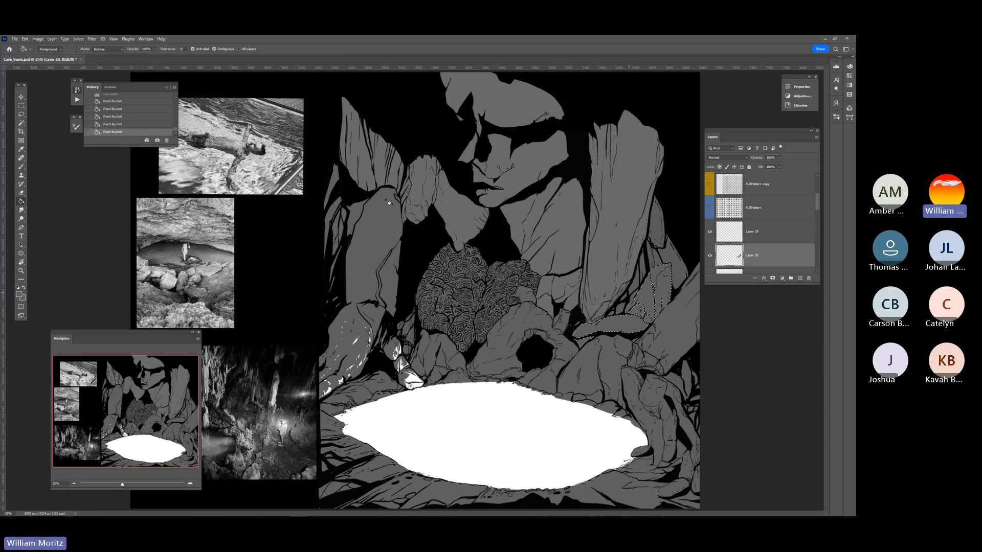
# - Clear the selection and brush gray over the remaining gaps in the newly filled rocks
pyautogui.click(21, 114)
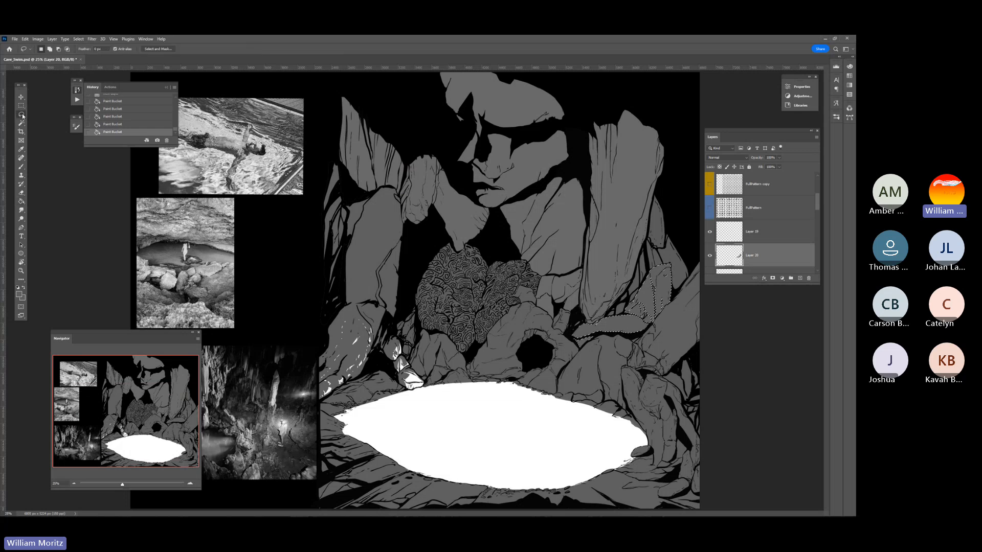
pyautogui.click(75, 240)
pyautogui.press('b')
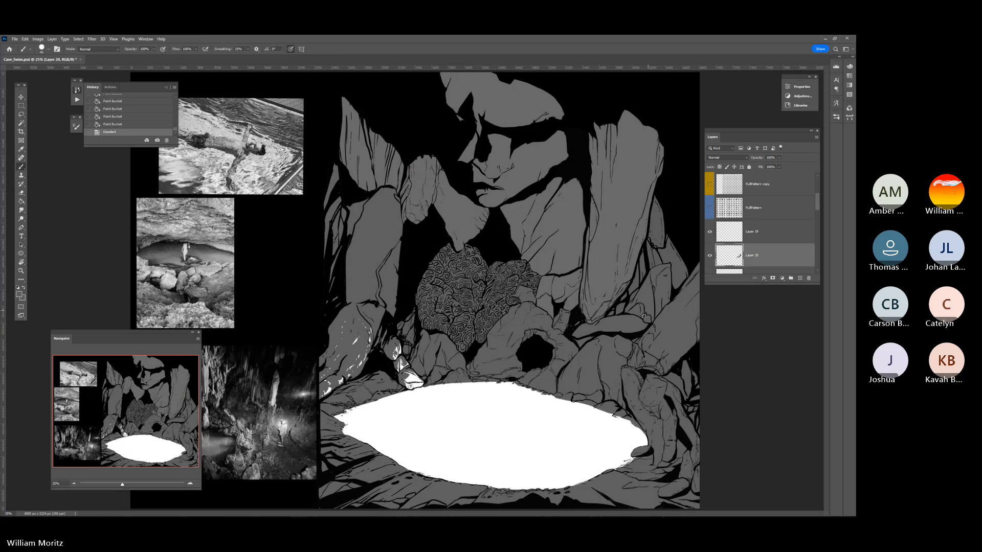
pyautogui.moveTo(641, 317); pyautogui.dragTo(655, 286)
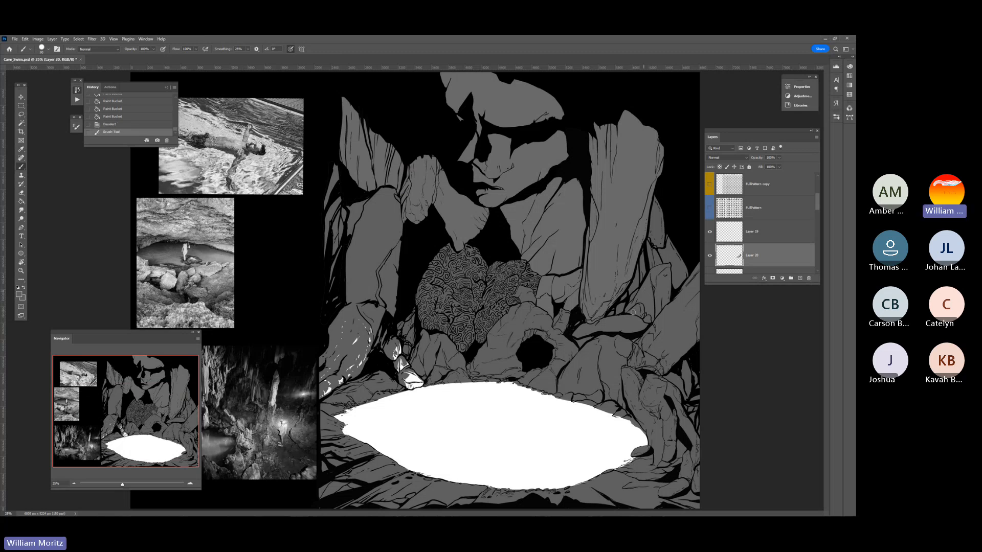
pyautogui.click(600, 327)
pyautogui.click(594, 326)
pyautogui.moveTo(646, 313); pyautogui.dragTo(651, 289)
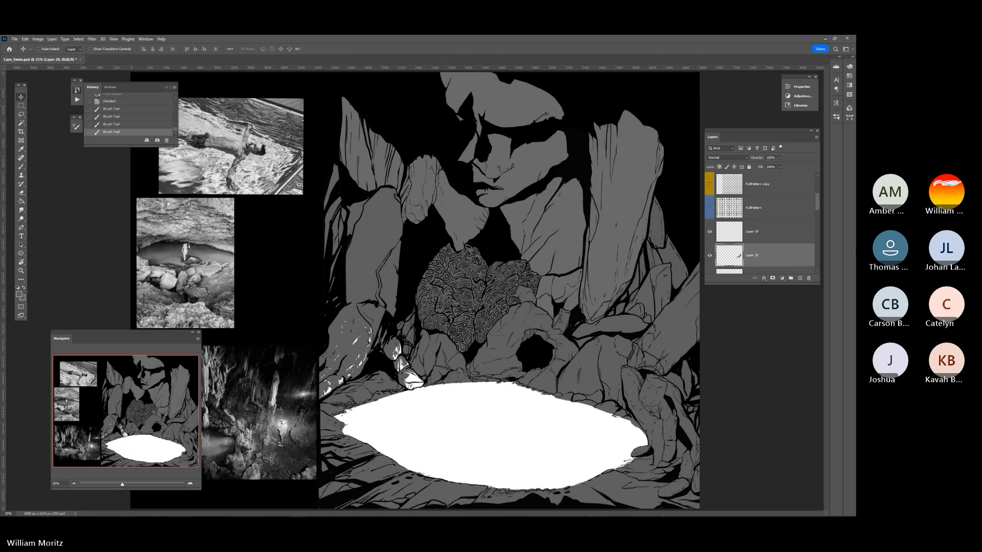
# - Pick the Layer 4 line art and select the large leaning slab with the Magic Wand, adding the sliver along its edge
pyautogui.keyDown('ctrl'); pyautogui.click(521, 154); pyautogui.keyUp('ctrl')
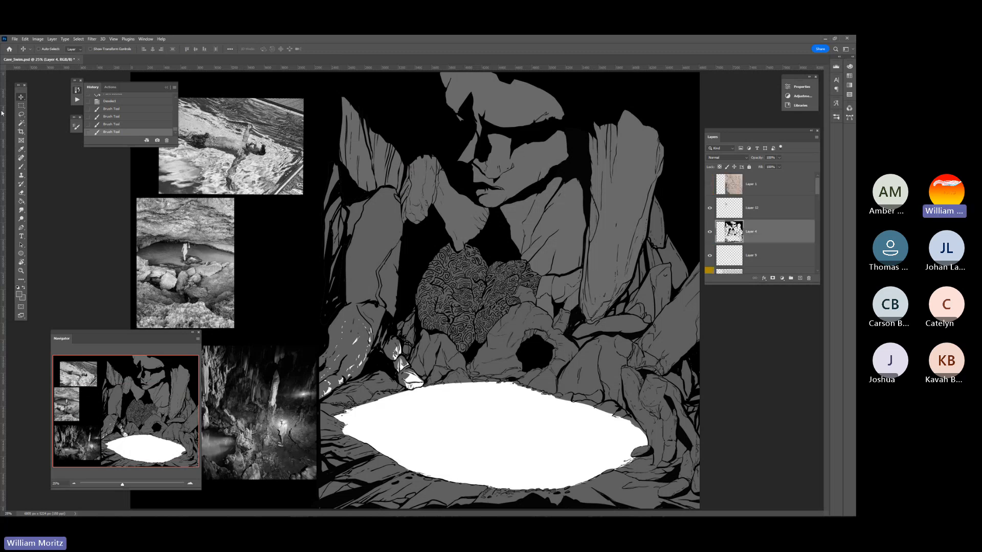
pyautogui.click(21, 123)
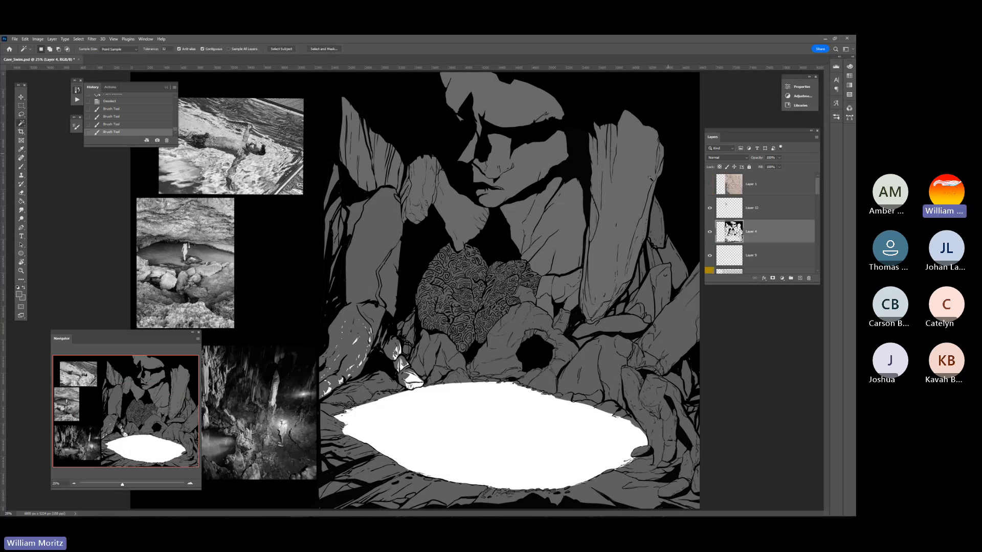
pyautogui.click(619, 197)
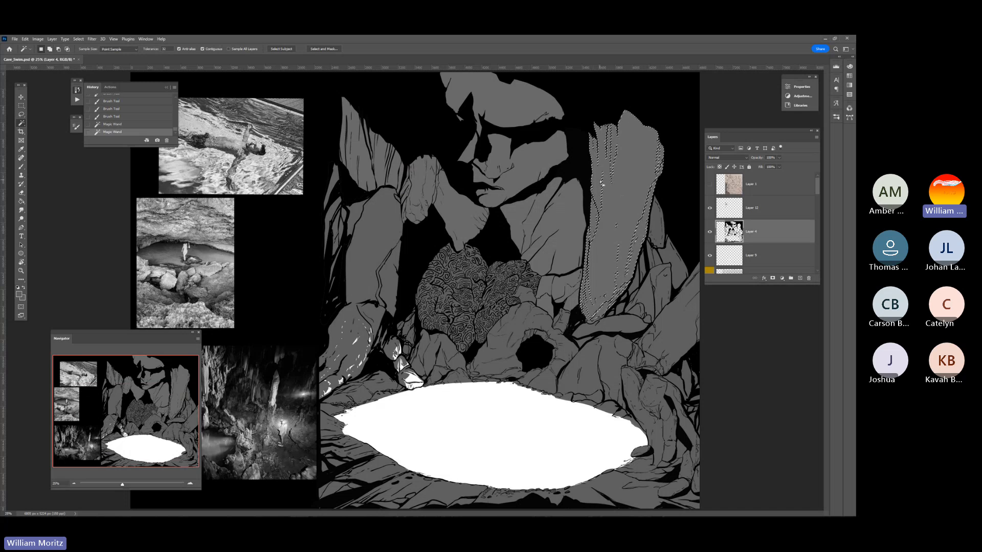
pyautogui.keyDown('shift'); pyautogui.click(659, 159); pyautogui.keyUp('shift')
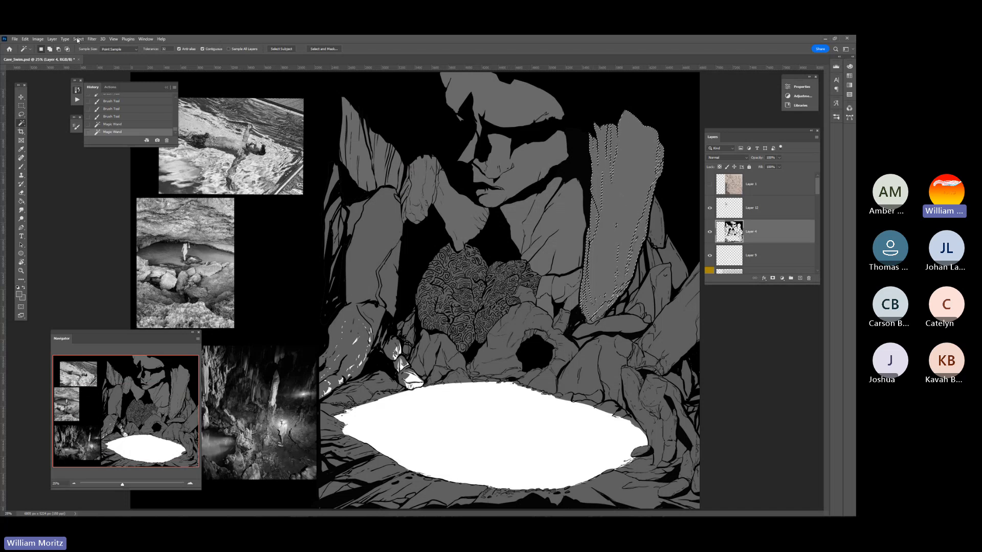
# - Expand the slab selection and locate the rock fill layers below the pattern layers
pyautogui.click(78, 39)
pyautogui.moveTo(113, 139)
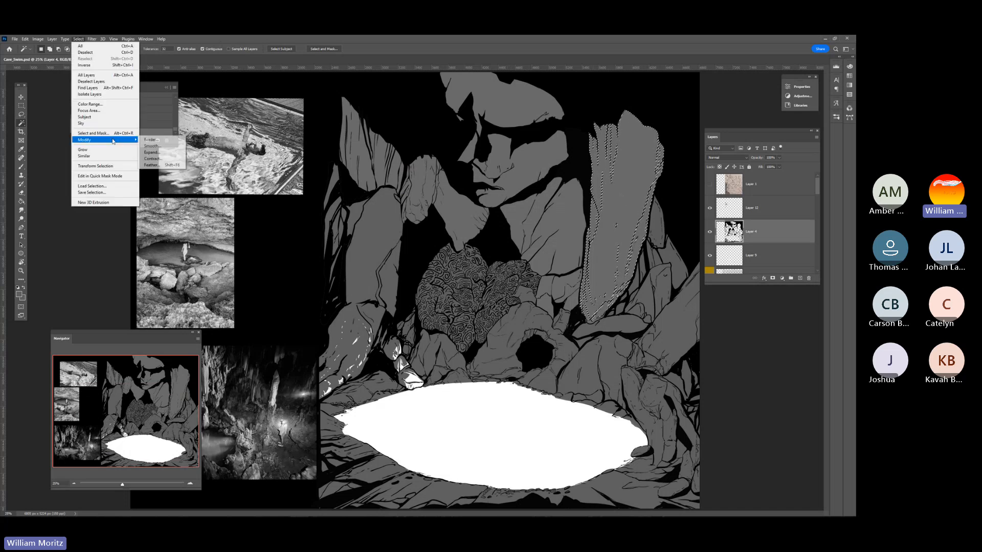
pyautogui.click(157, 154)
pyautogui.press('Return')
pyautogui.scroll(-2, 747, 253)
pyautogui.scroll(-3, 747, 252)
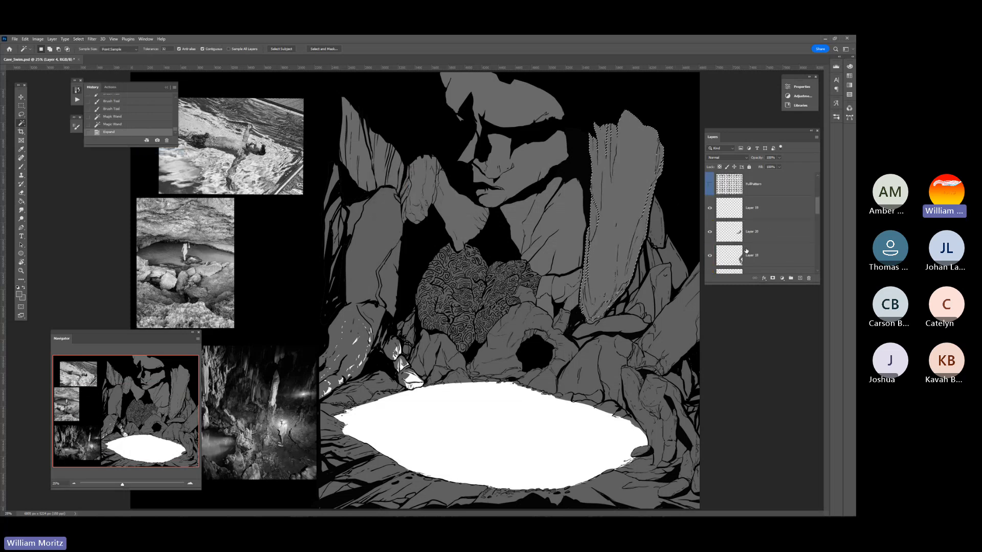
# - Create a new layer directly above Layer 20, fill the selected leaning slab with gray using the Paint Bucket, and clear the selection
pyautogui.click(754, 228)
pyautogui.click(800, 278)
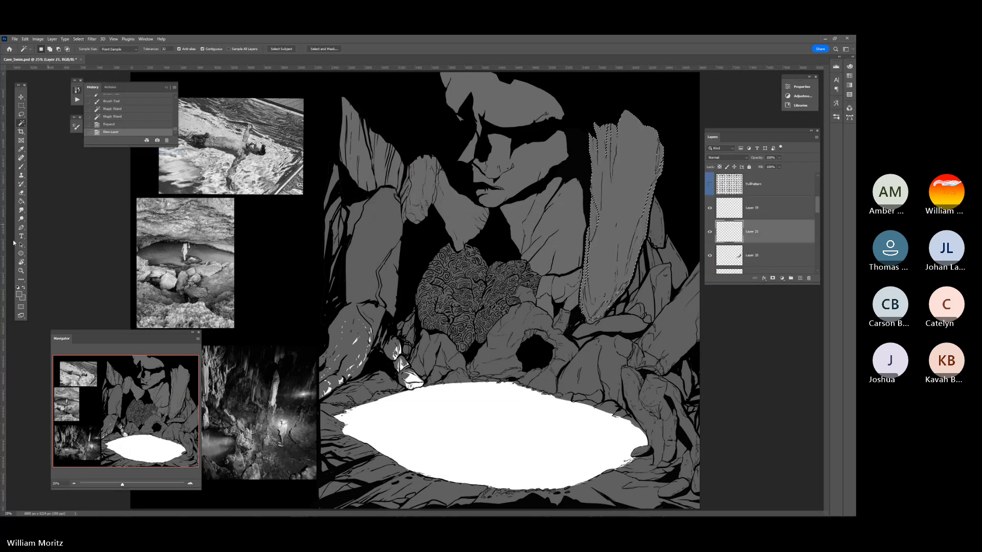
pyautogui.press('g')
pyautogui.click(586, 259)
pyautogui.click(613, 221)
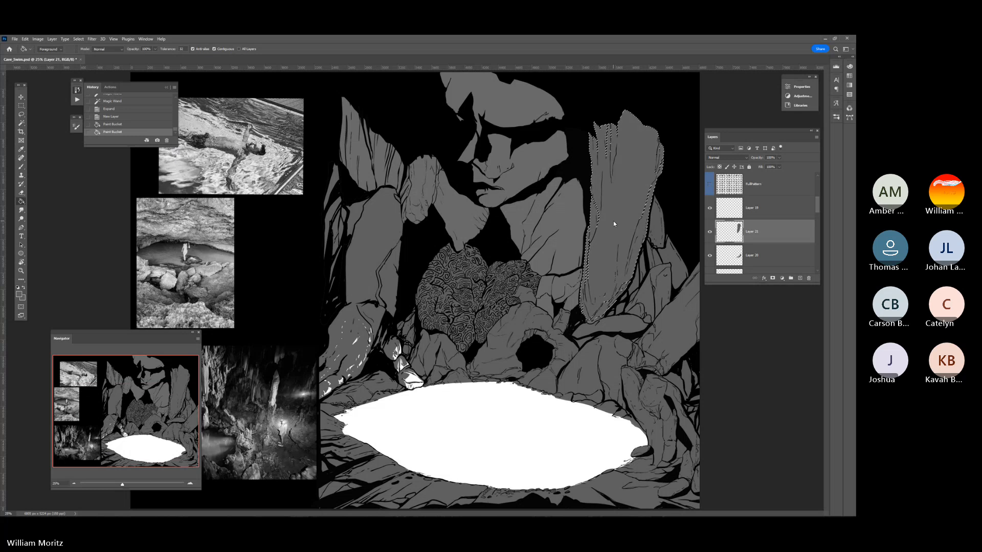
pyautogui.click(586, 264)
pyautogui.press('l')
pyautogui.hotkey('ctrl', 'd')
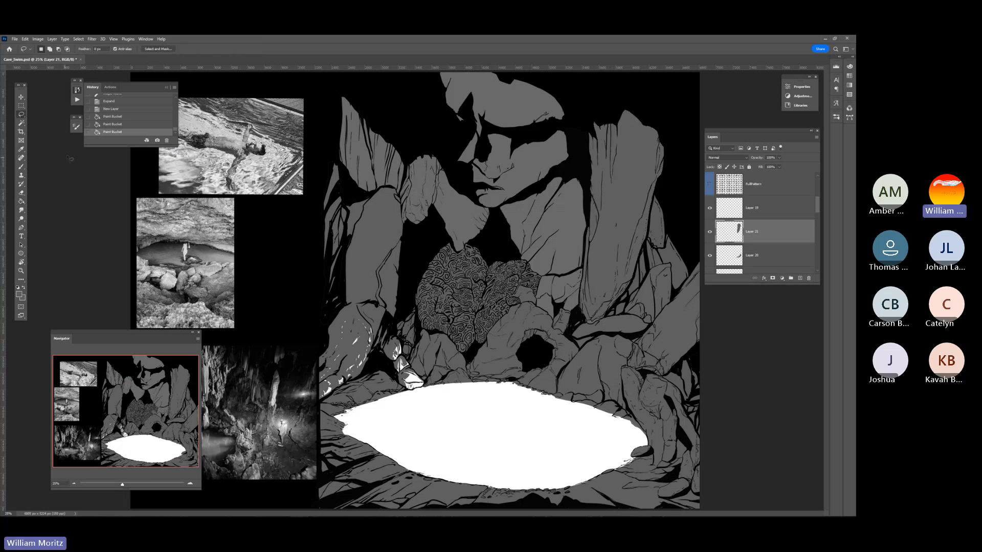
# - Brush gray over the remaining gaps around the base of the large leaning slab
pyautogui.press('b')
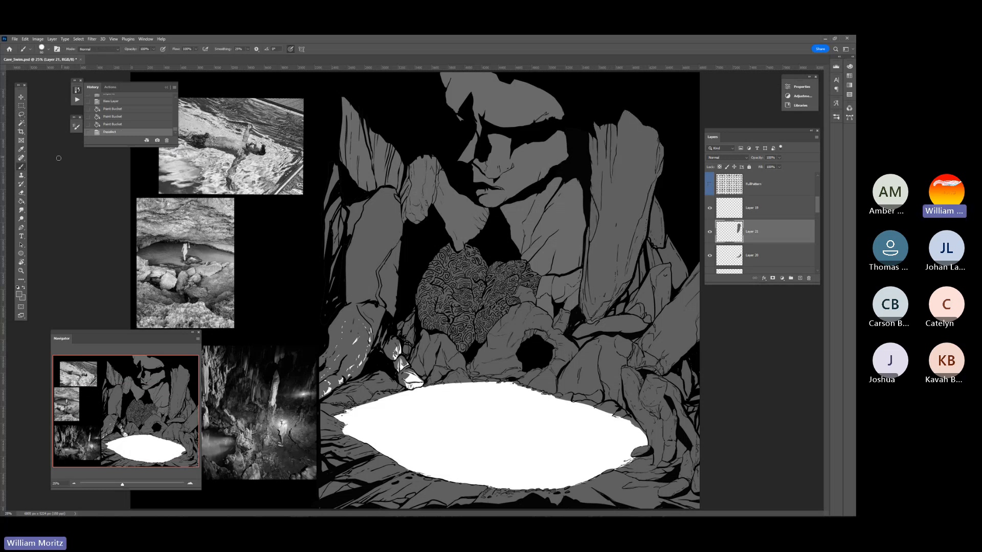
pyautogui.click(590, 319)
pyautogui.click(605, 308)
pyautogui.click(626, 284)
pyautogui.click(582, 305)
pyautogui.click(604, 306)
pyautogui.click(21, 123)
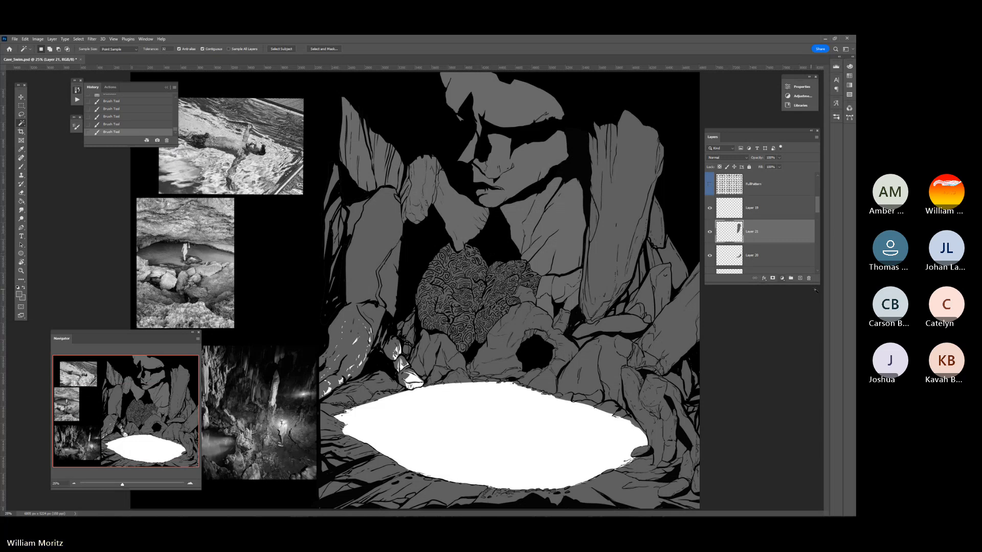
# - Create a new layer above the slab's fill layer and brush gray outlines along the edges of the rocks below the face
pyautogui.click(799, 277)
pyautogui.press('b')
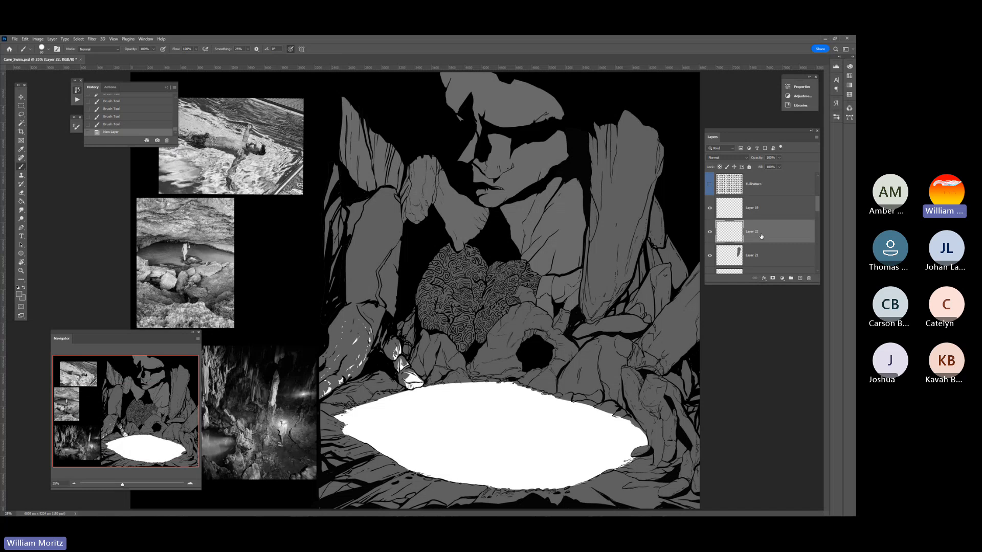
pyautogui.click(488, 204)
pyautogui.click(490, 205)
pyautogui.press('i')
pyautogui.press('b')
pyautogui.moveTo(462, 223); pyautogui.dragTo(454, 230)
pyautogui.click(434, 200)
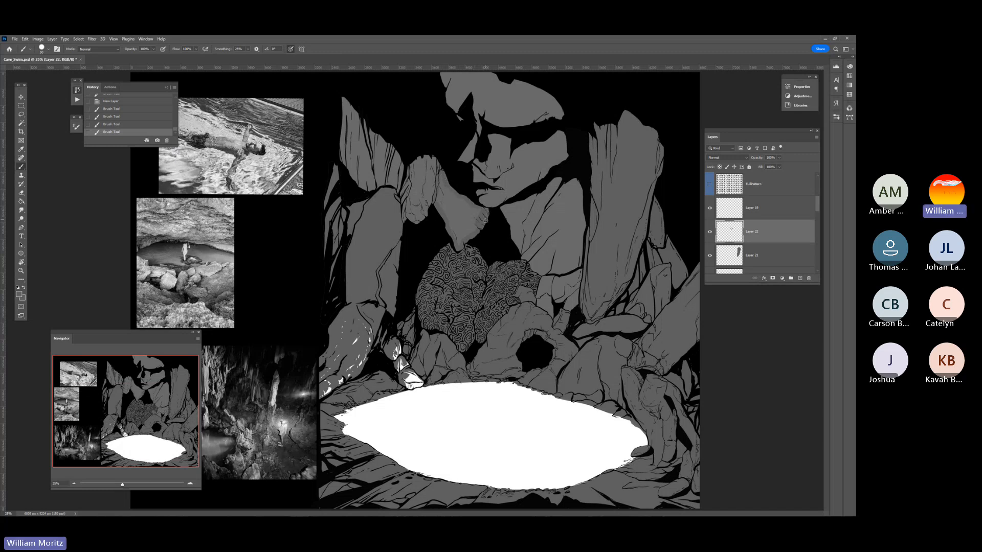
pyautogui.click(407, 207)
pyautogui.click(419, 220)
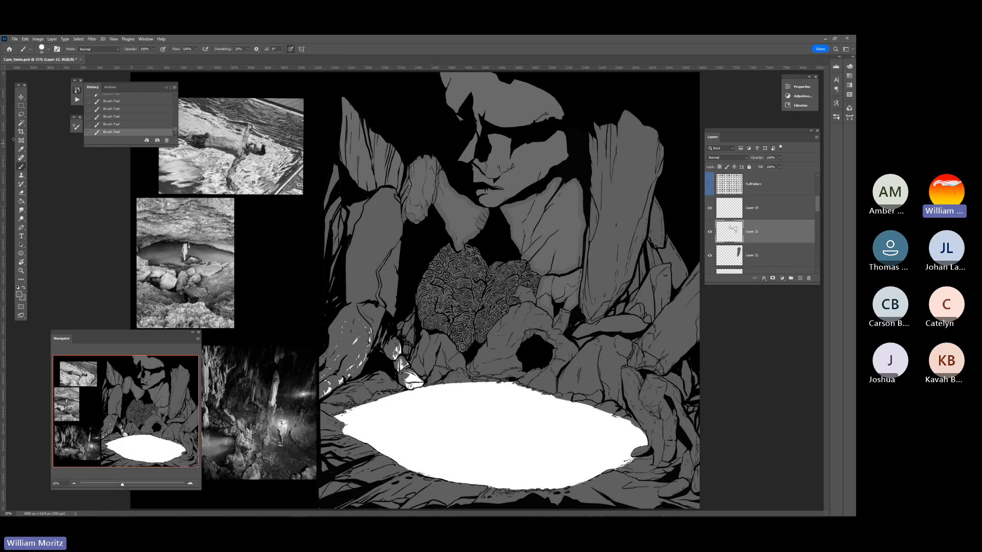
# - Select the insides of the outlined rocks below the face with the Magic Wand and expand the selection by 2 pixels
pyautogui.click(21, 123)
pyautogui.click(462, 207)
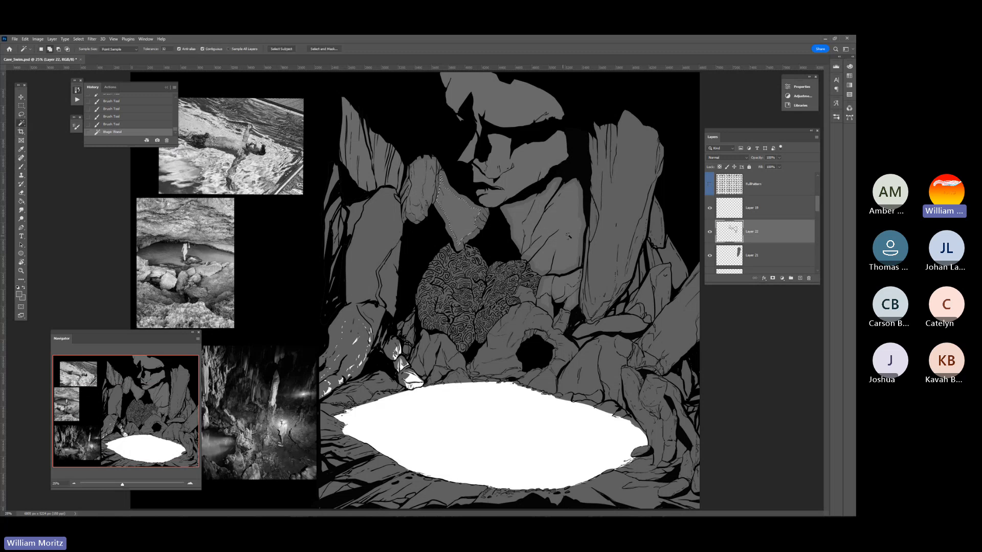
pyautogui.keyDown('shift'); pyautogui.click(568, 235); pyautogui.keyUp('shift')
pyautogui.click(79, 39)
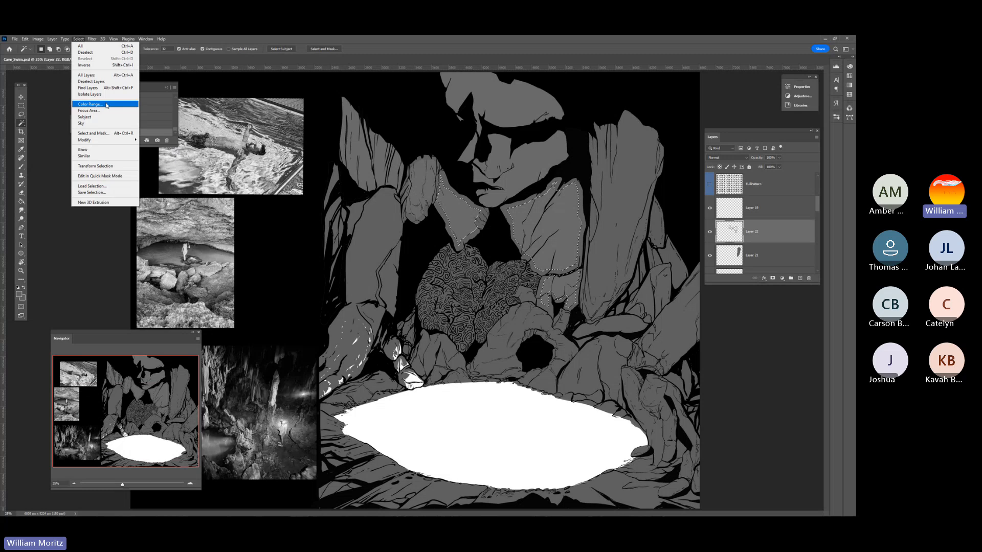
pyautogui.moveTo(123, 140)
pyautogui.click(151, 154)
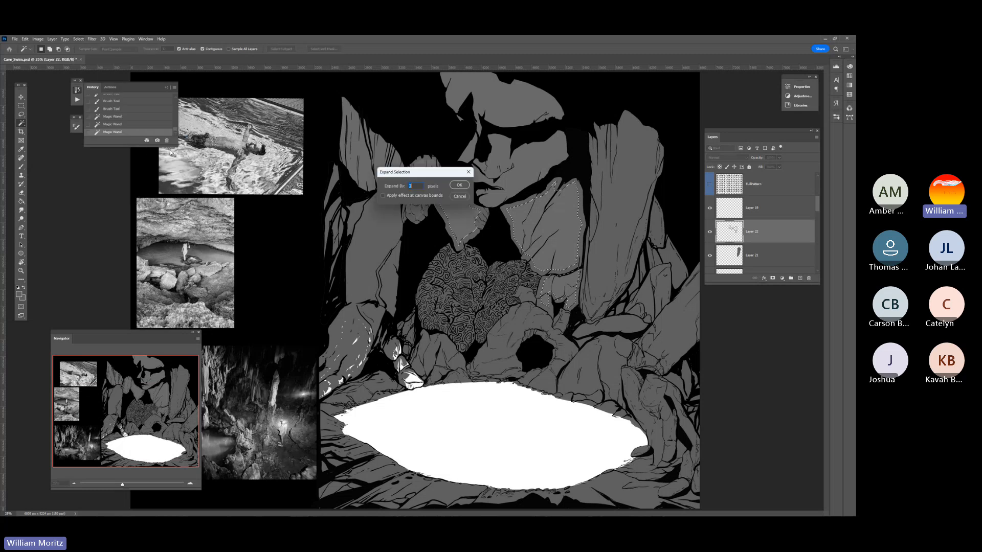
pyautogui.press('Return')
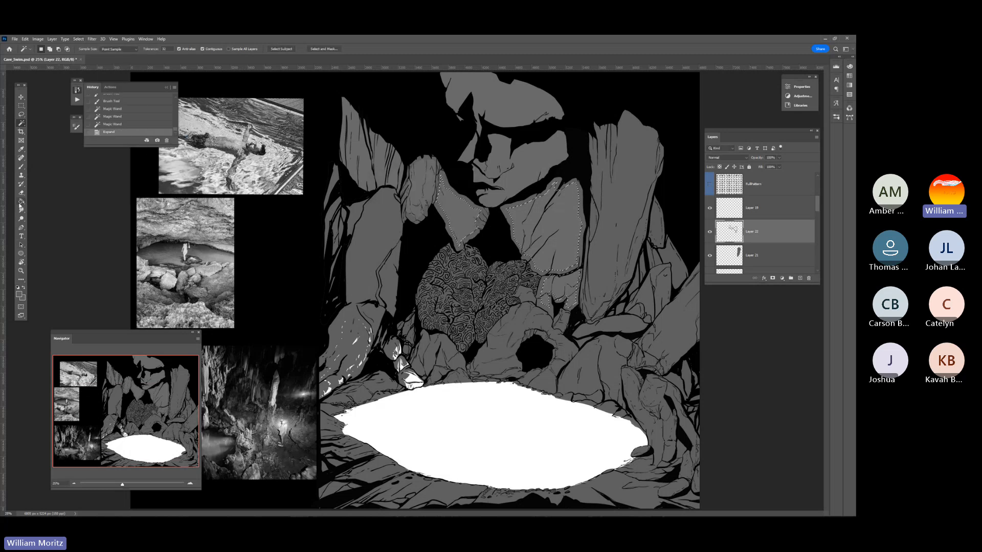
# - Fill the selected rocks below the face with gray using the Paint Bucket, clear the selection, and save the document
pyautogui.press('g')
pyautogui.click(453, 214)
pyautogui.click(539, 219)
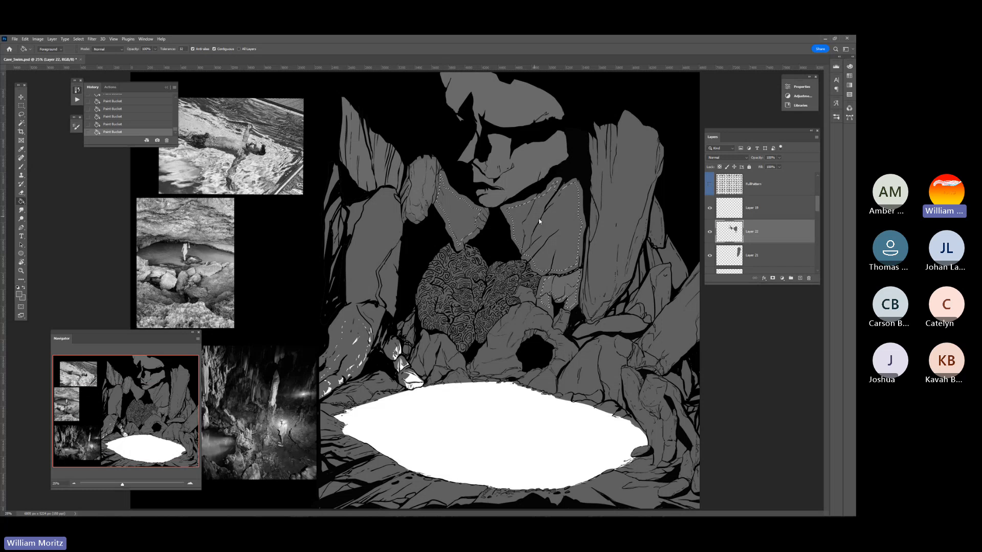
pyautogui.click(21, 114)
pyautogui.hotkey('ctrl', 'd')
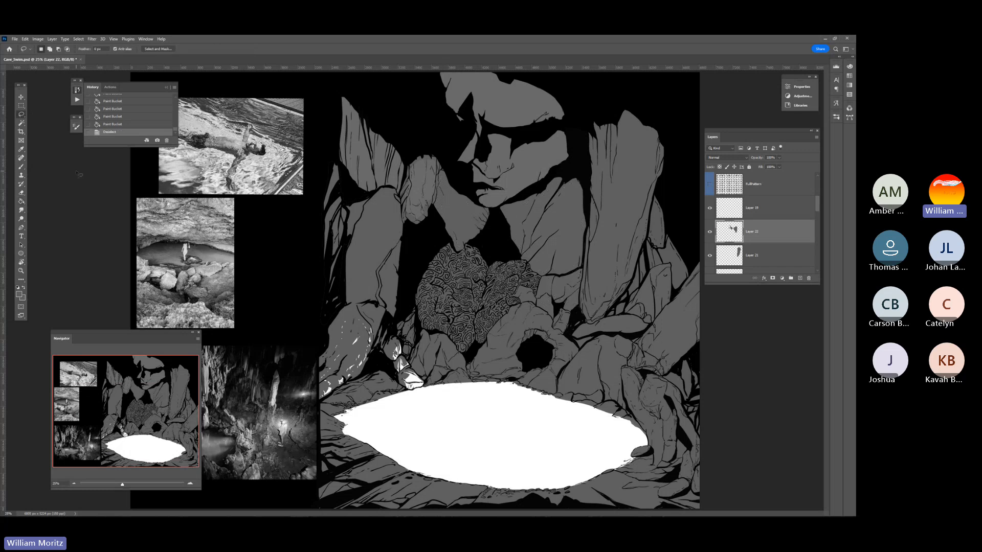
pyautogui.hotkey('ctrl', 's')
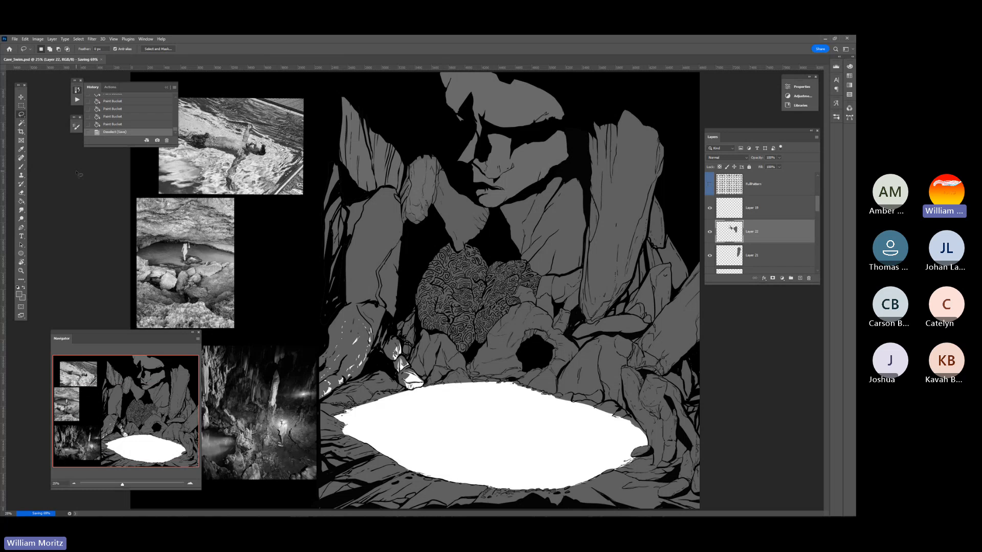
# - Select the gray areas of the face from the Layer 4 line art with the Magic Wand and expand the selection
pyautogui.scroll(3, 758, 198)
pyautogui.click(758, 206)
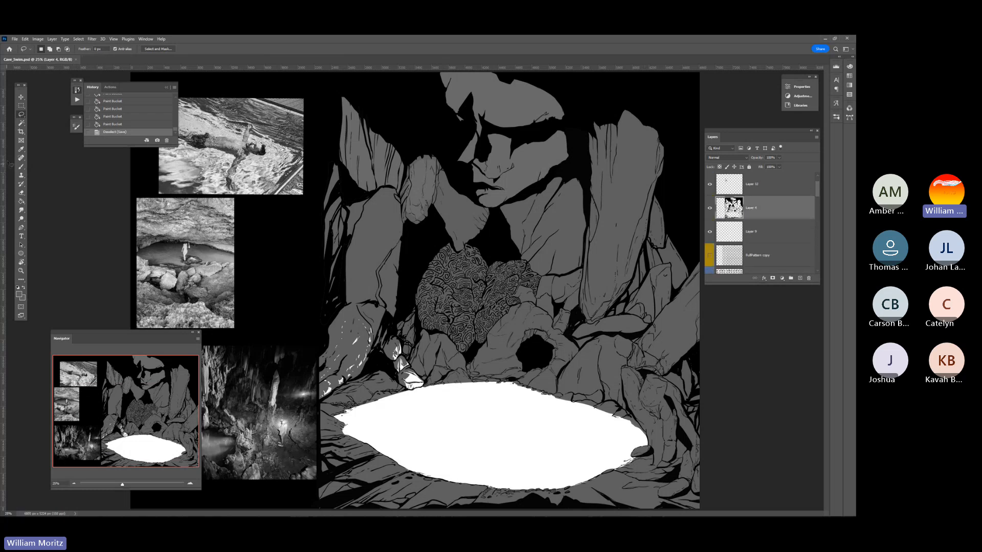
pyautogui.click(21, 123)
pyautogui.click(499, 169)
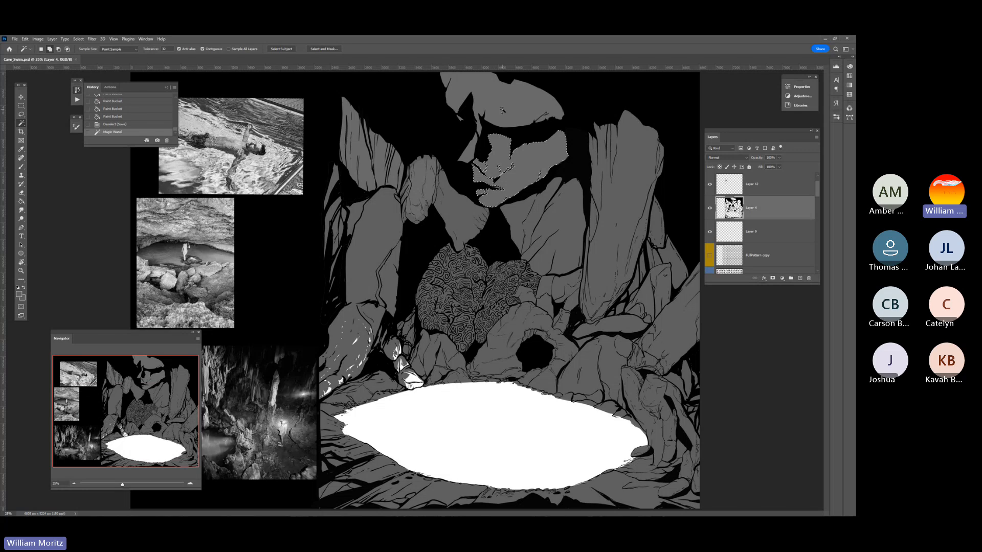
pyautogui.keyDown('shift'); pyautogui.click(504, 119); pyautogui.keyUp('shift')
pyautogui.keyDown('shift'); pyautogui.click(469, 153); pyautogui.keyUp('shift')
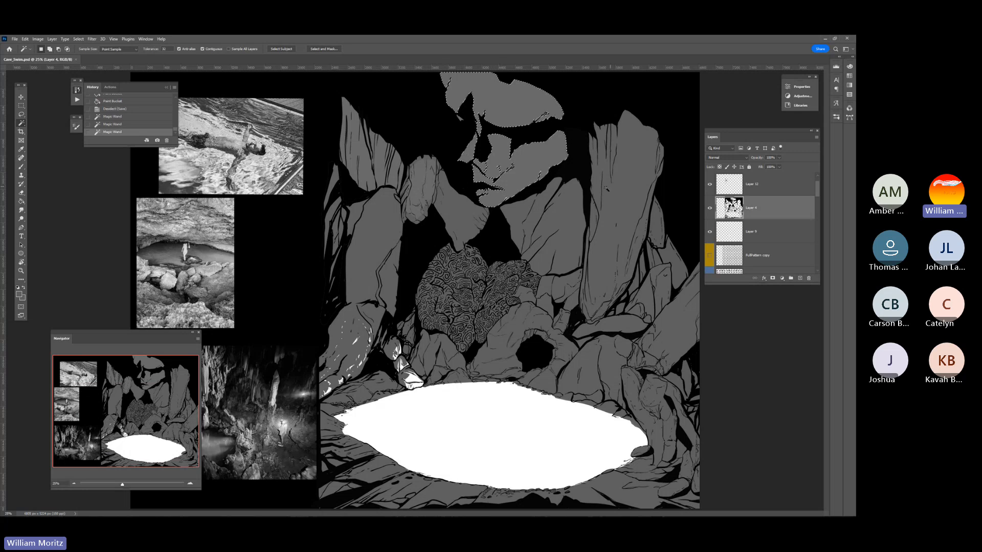
pyautogui.click(78, 39)
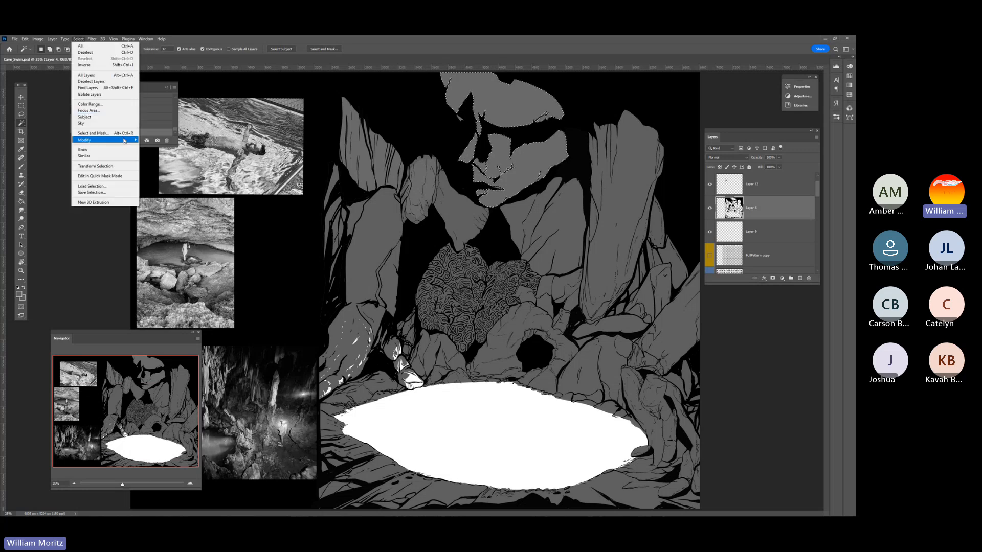
pyautogui.moveTo(118, 140)
pyautogui.click(160, 151)
pyautogui.press('Return')
# - Create a new layer directly above Layer 22, fill the selected face areas with gray, and clear the selection
pyautogui.scroll(-1, 756, 247)
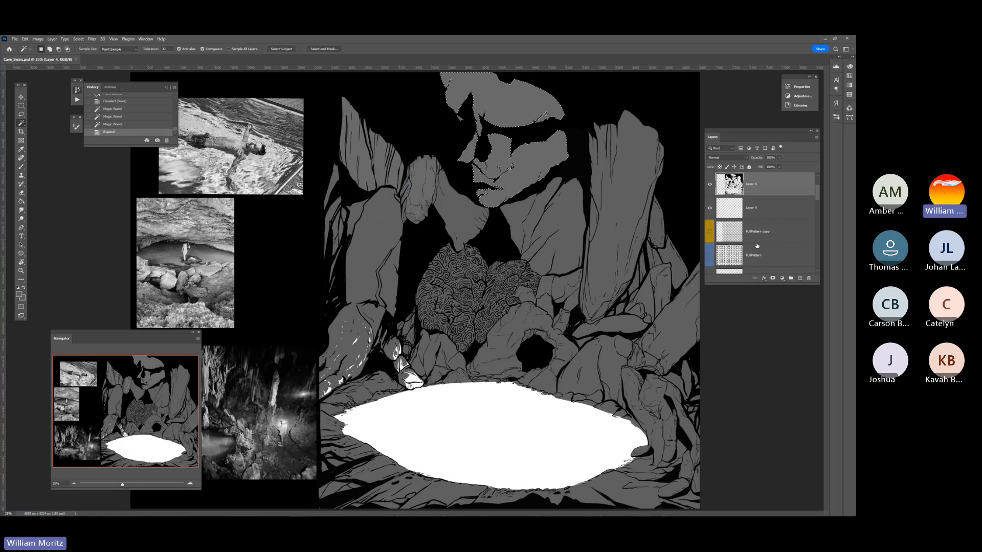
pyautogui.scroll(-1, 756, 248)
pyautogui.click(799, 278)
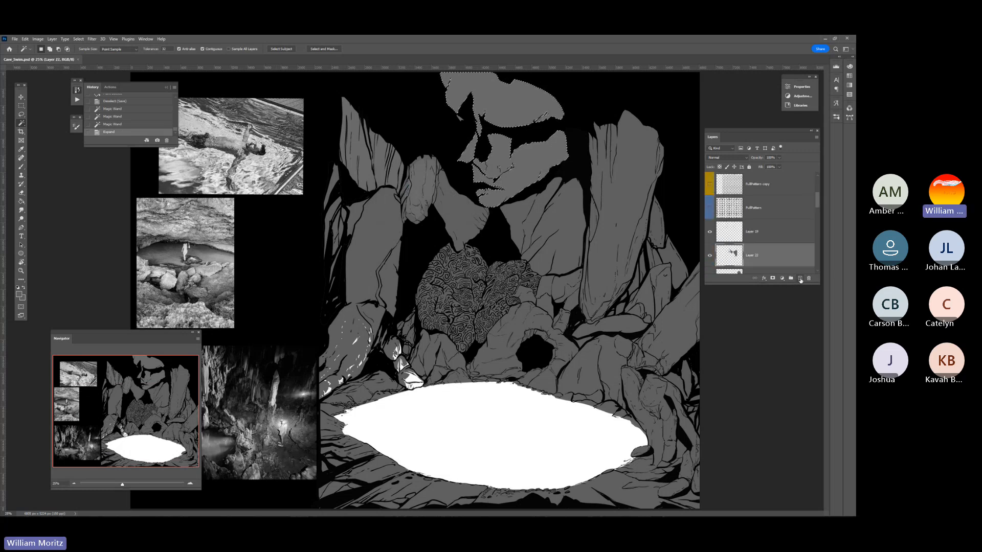
pyautogui.press('b')
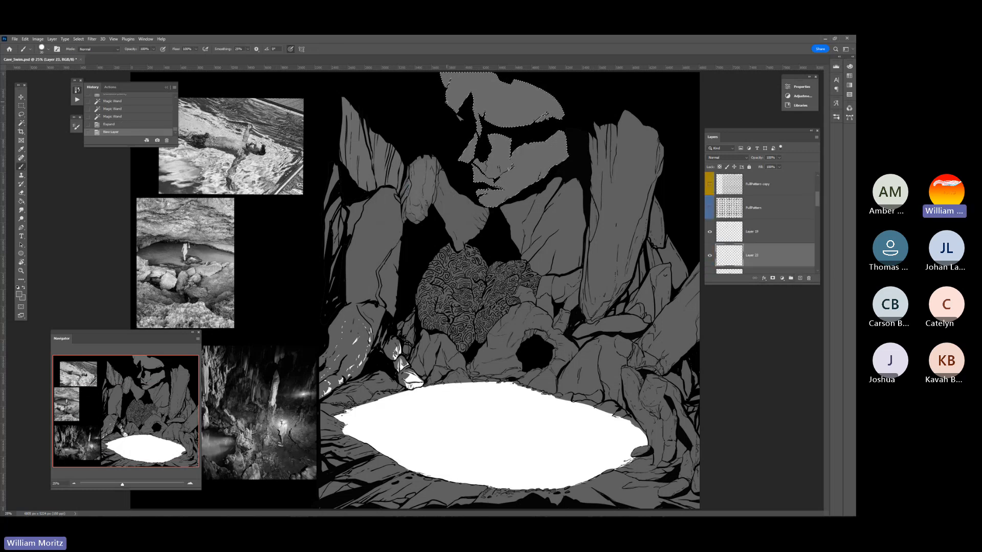
pyautogui.click(21, 201)
pyautogui.click(496, 171)
pyautogui.click(501, 100)
pyautogui.click(542, 154)
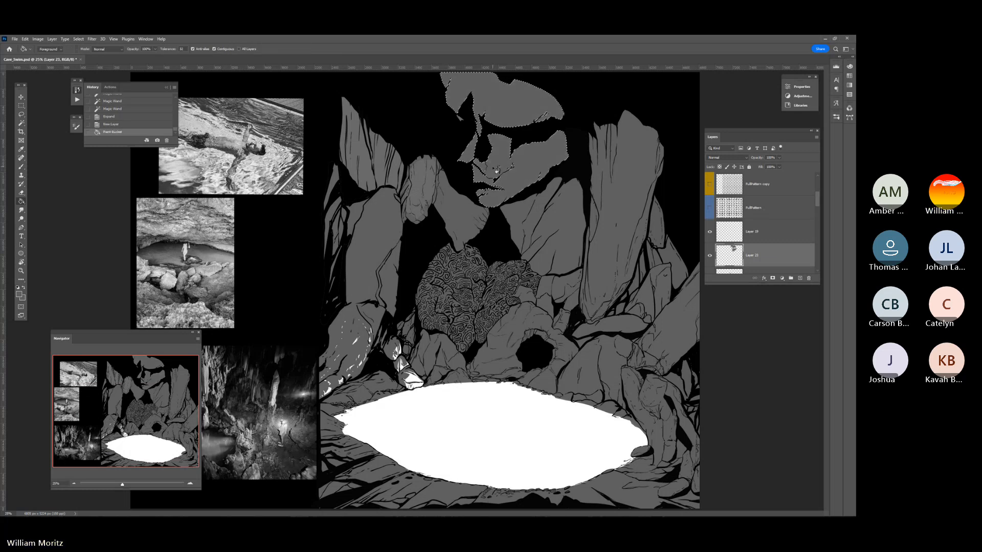
pyautogui.click(21, 114)
pyautogui.hotkey('ctrl', 'd')
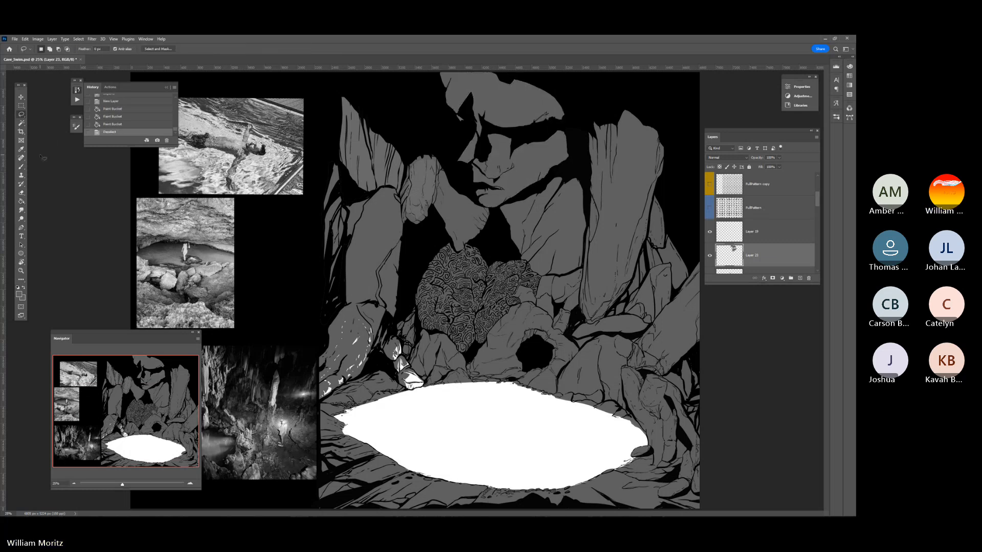
# - Enlarge the brush and paint gray over the remaining gaps in the face's forehead and cheek
pyautogui.press('b')
pyautogui.press(']')
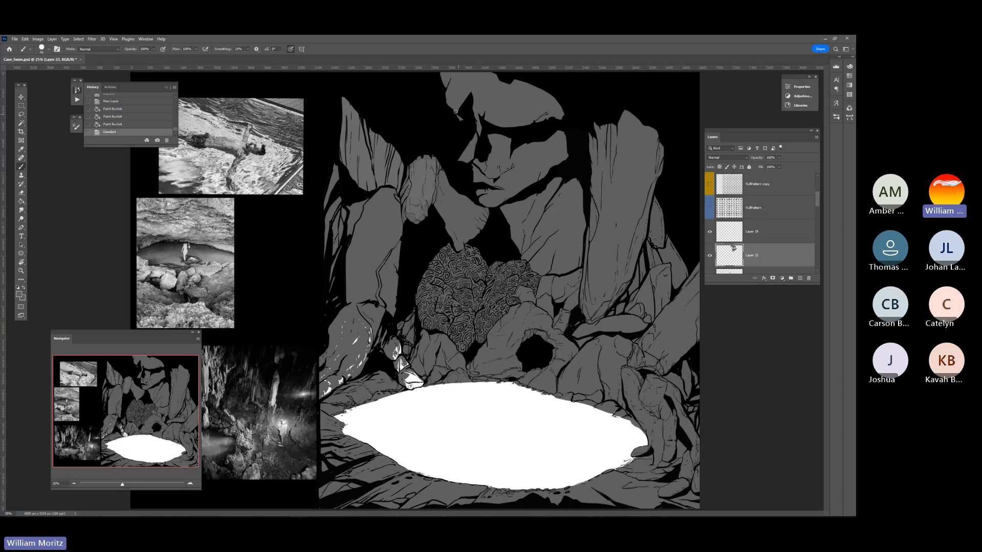
pyautogui.click(458, 113)
pyautogui.click(470, 105)
pyautogui.click(506, 110)
pyautogui.click(546, 114)
pyautogui.click(520, 161)
# - Make Layer 22 the active layer by picking it from the hanging rocks beside the face on the canvas
pyautogui.click(21, 271)
pyautogui.keyDown('alt'); pyautogui.click(481, 205); pyautogui.keyUp('alt')
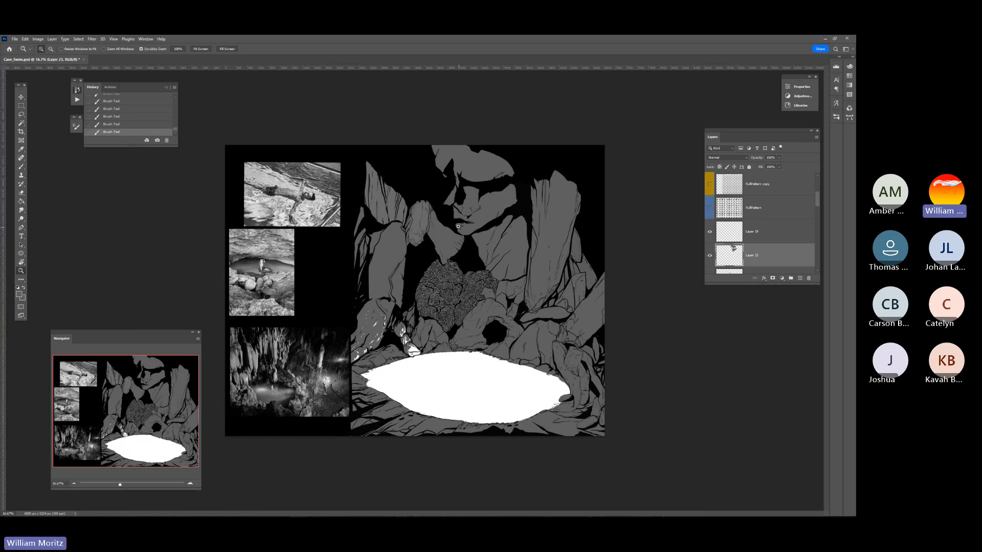
pyautogui.moveTo(415, 222); pyautogui.dragTo(397, 191)
pyautogui.scroll(2, 415, 209)
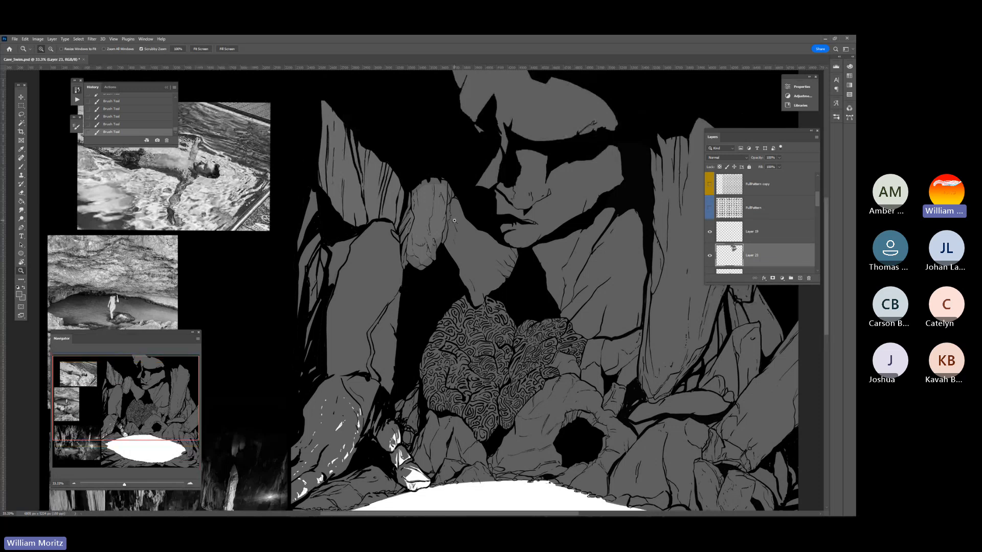
pyautogui.press('v')
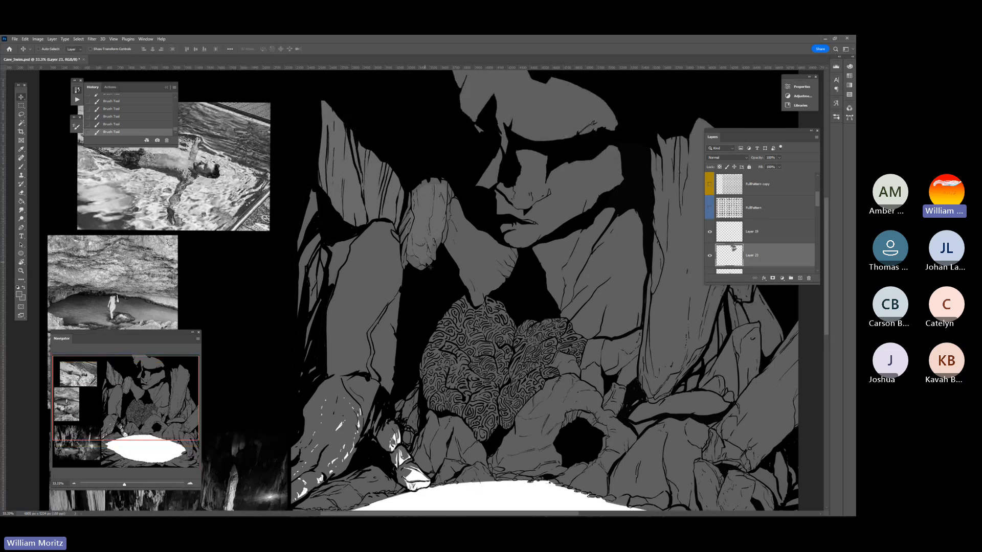
pyautogui.rightClick(431, 268)
pyautogui.click(440, 266)
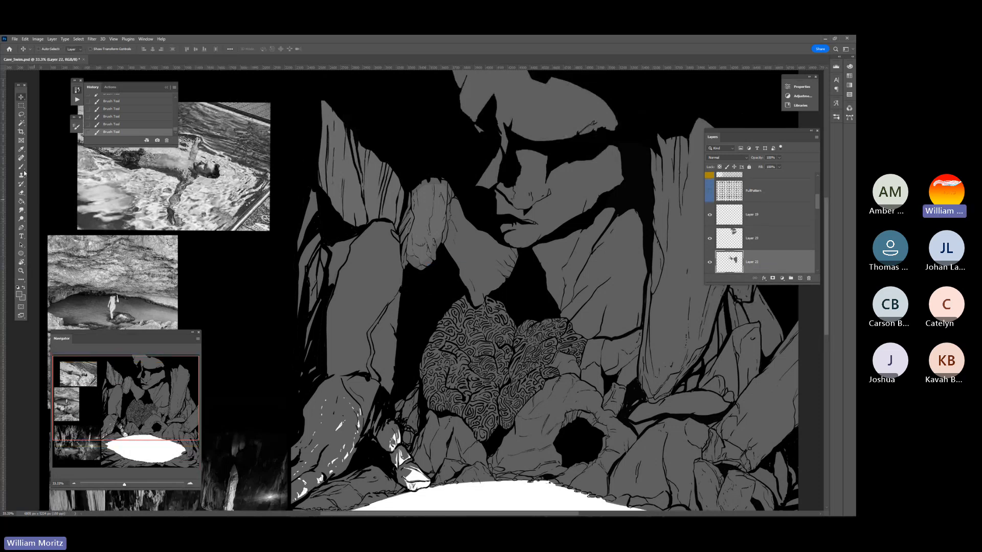
# - Select the inside of the small hanging rock beside the face with the Magic Wand and expand the selection by 2 pixels
pyautogui.click(21, 125)
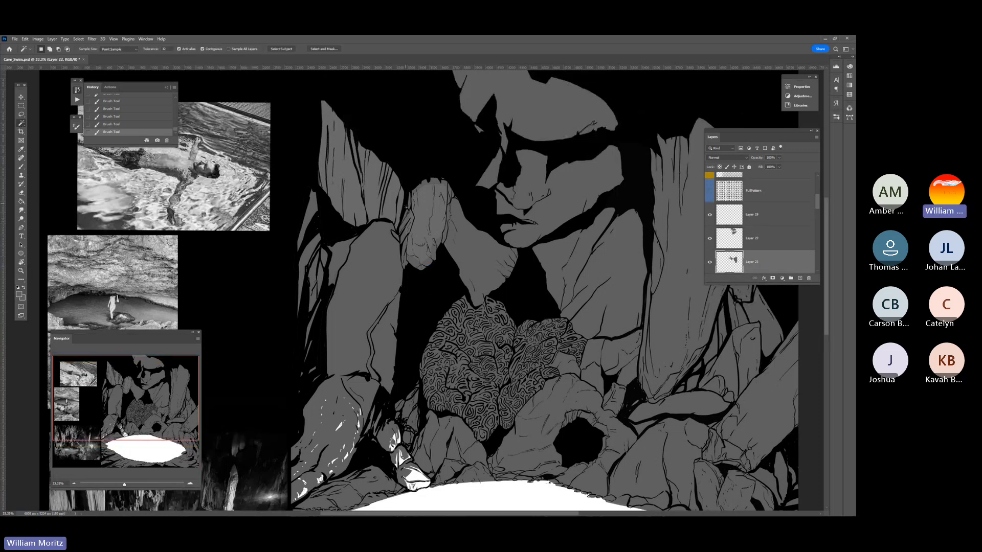
pyautogui.click(421, 214)
pyautogui.click(79, 39)
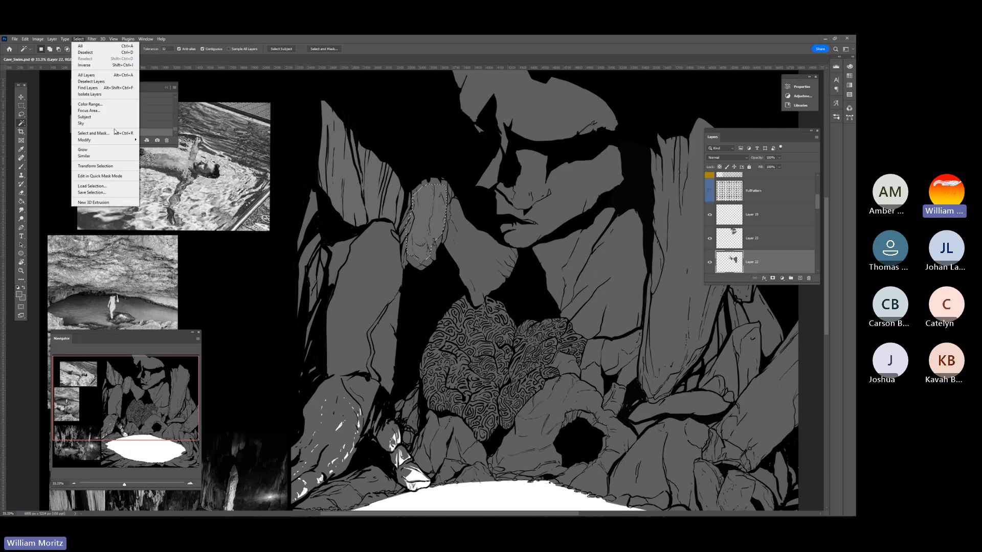
pyautogui.moveTo(119, 141)
pyautogui.click(152, 152)
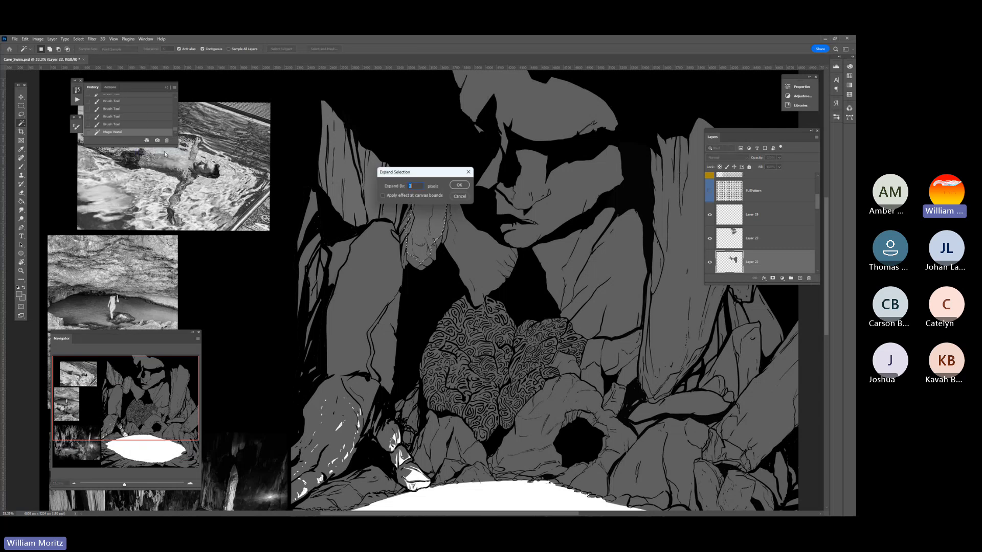
pyautogui.press('Return')
# - Fill the selected small hanging rock with gray using the Paint Bucket and clear the selection
pyautogui.click(21, 201)
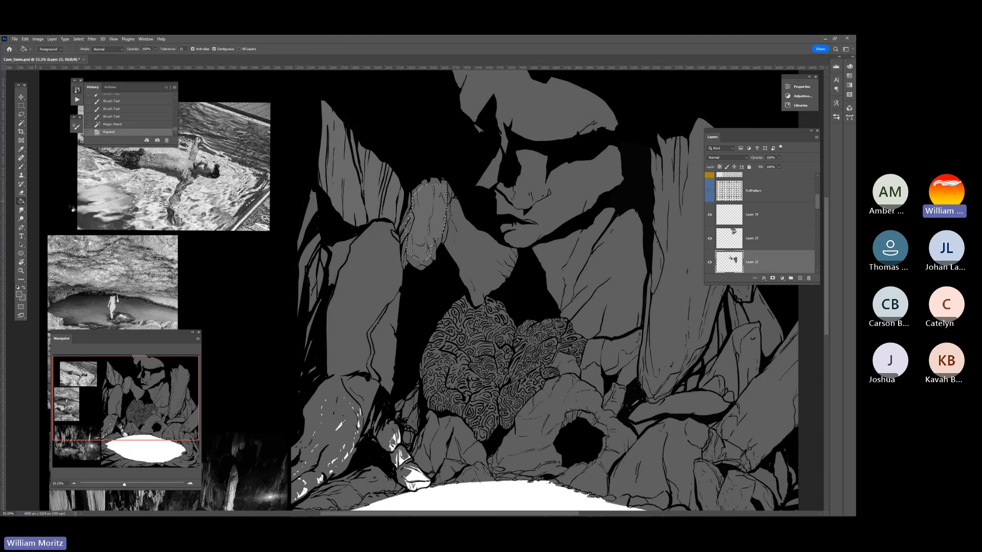
pyautogui.click(427, 222)
pyautogui.click(428, 222)
pyautogui.click(428, 222)
pyautogui.click(427, 222)
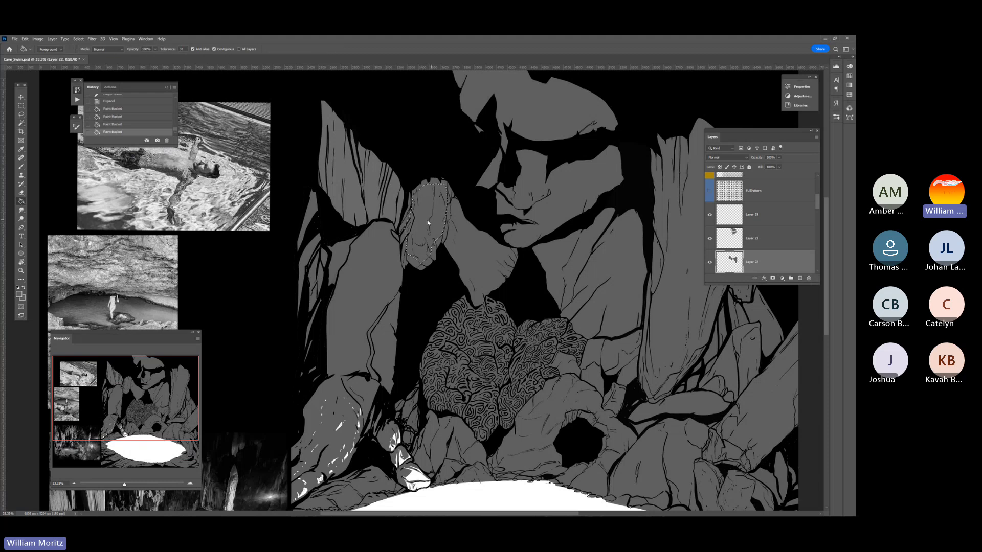
pyautogui.click(21, 105)
pyautogui.click(237, 268)
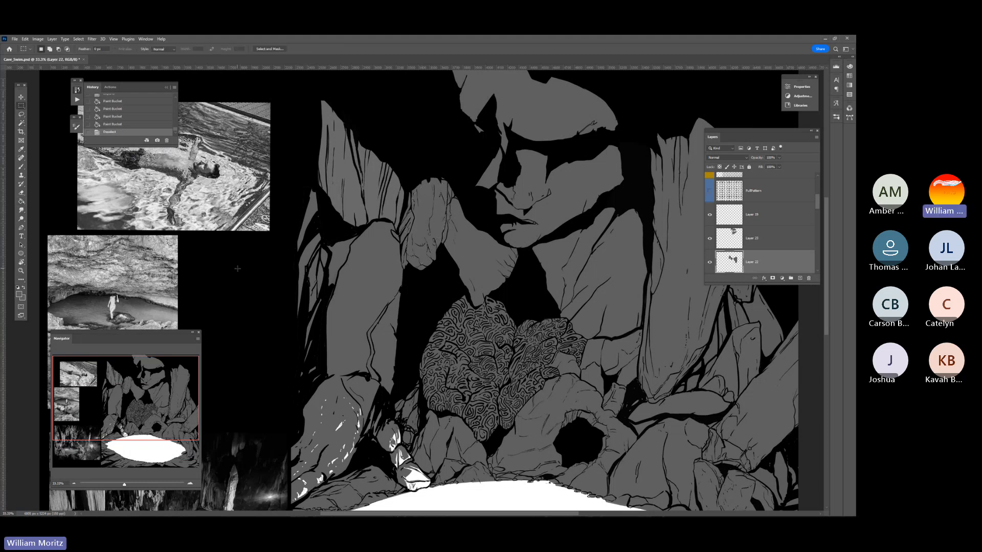
# - Brush a gray outline along the tall pointed rock's open edges, then make an expanded Magic Wand selection of its interior
pyautogui.press('b')
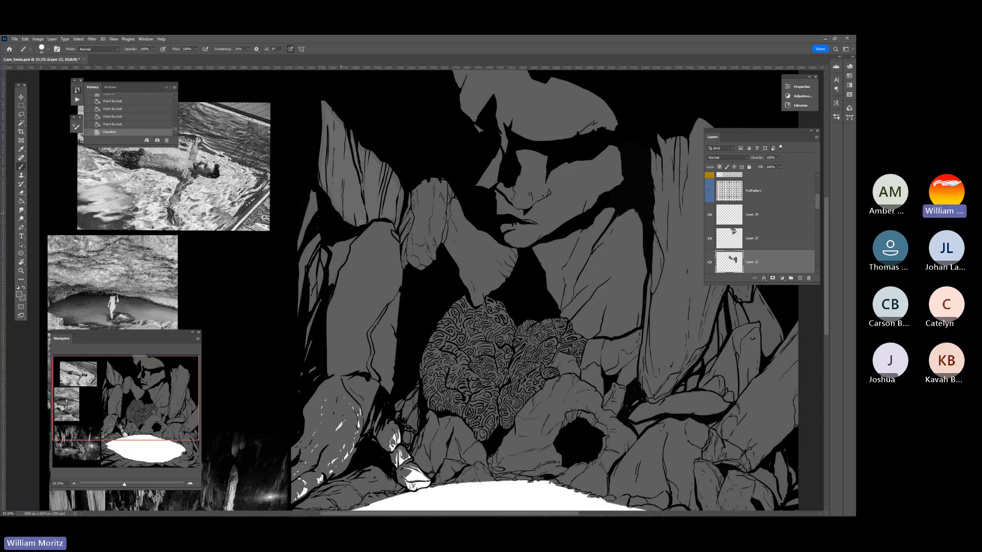
pyautogui.moveTo(328, 193)
pyautogui.mouseDown()
pyautogui.moveTo(356, 224)
pyautogui.moveTo(380, 215)
pyautogui.moveTo(349, 216)
pyautogui.mouseUp()
pyautogui.click(21, 123)
pyautogui.click(351, 186)
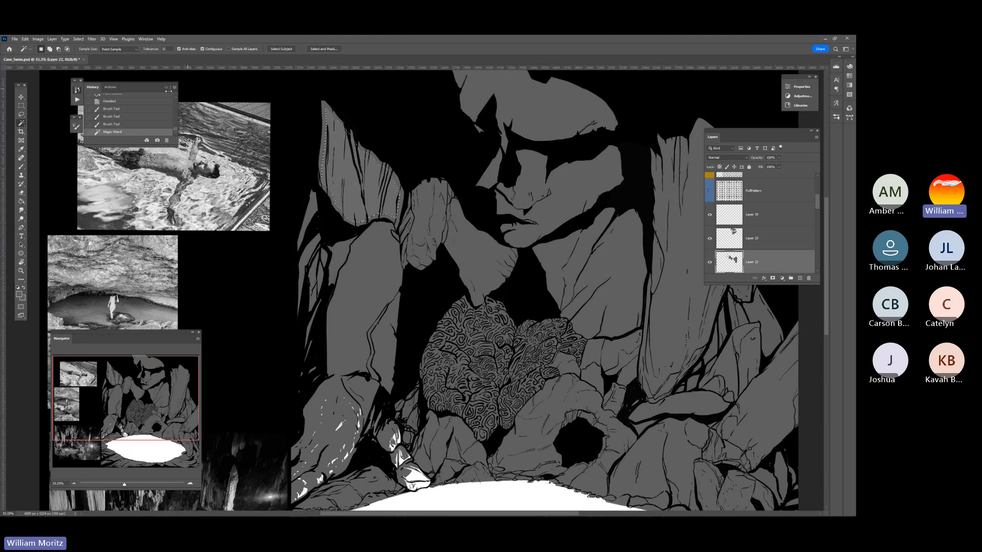
pyautogui.click(78, 39)
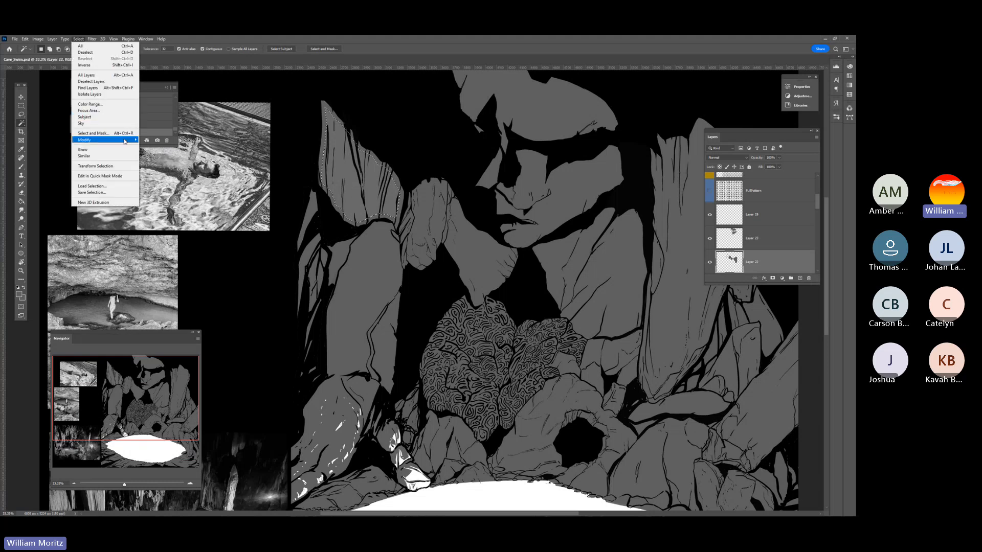
pyautogui.moveTo(124, 141)
pyautogui.click(153, 153)
pyautogui.press('Return')
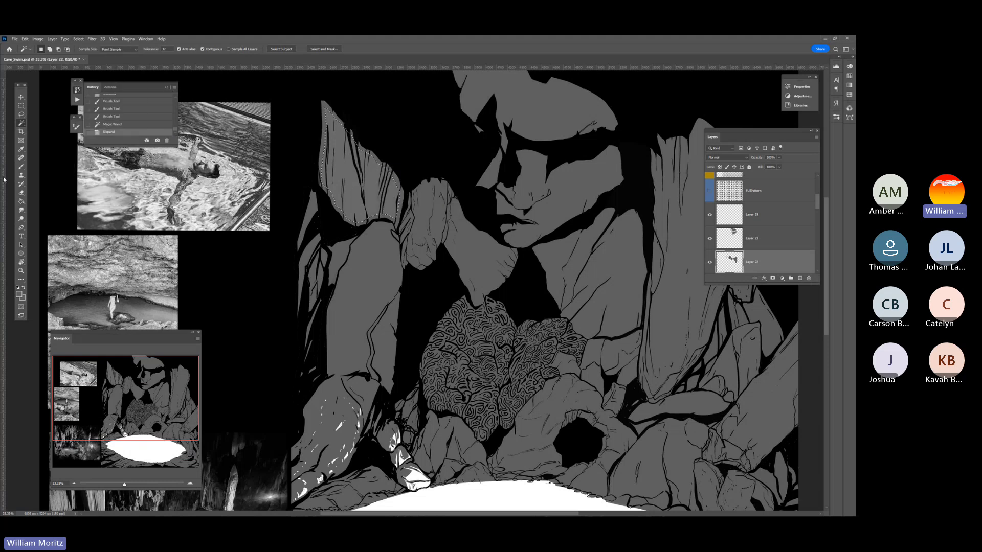
# - Fill the selected tall pointed rock with gray using the Paint Bucket and clear the selection
pyautogui.click(21, 201)
pyautogui.click(346, 187)
pyautogui.click(346, 187)
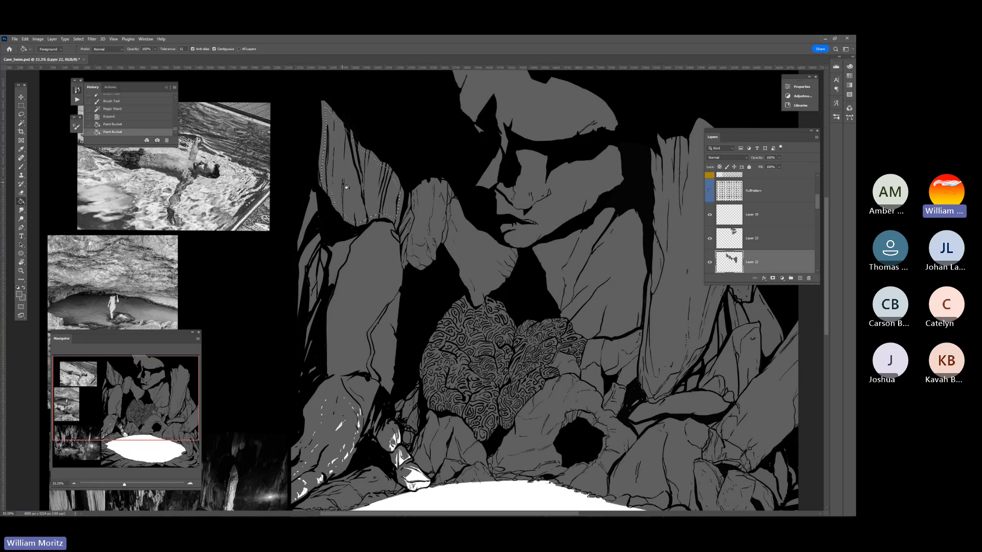
pyautogui.click(346, 188)
pyautogui.click(21, 114)
pyautogui.hotkey('ctrl', 'd')
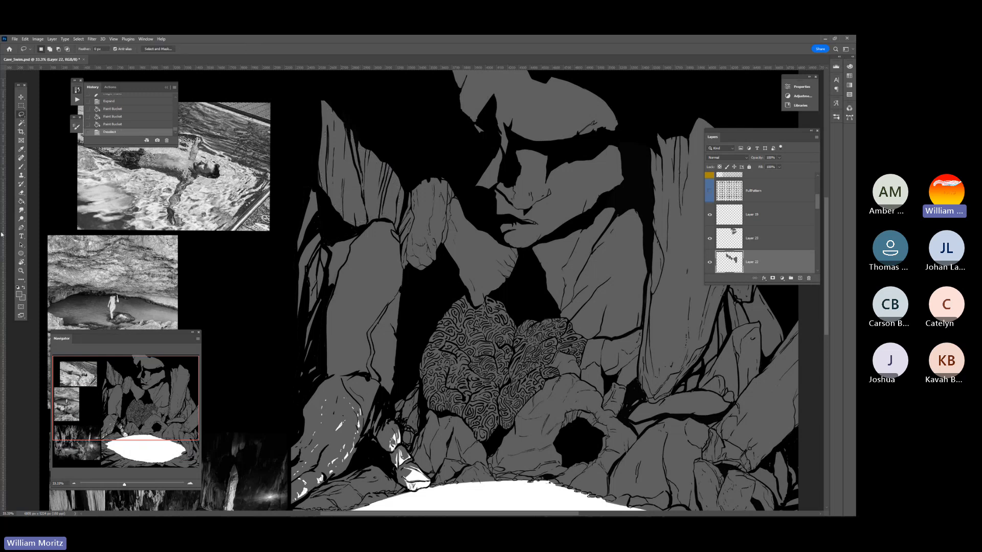
# - Pick Layer 23 from the face on the canvas and toggle its visibility to check what it contains
pyautogui.click(21, 270)
pyautogui.keyDown('alt'); pyautogui.click(450, 291); pyautogui.keyUp('alt')
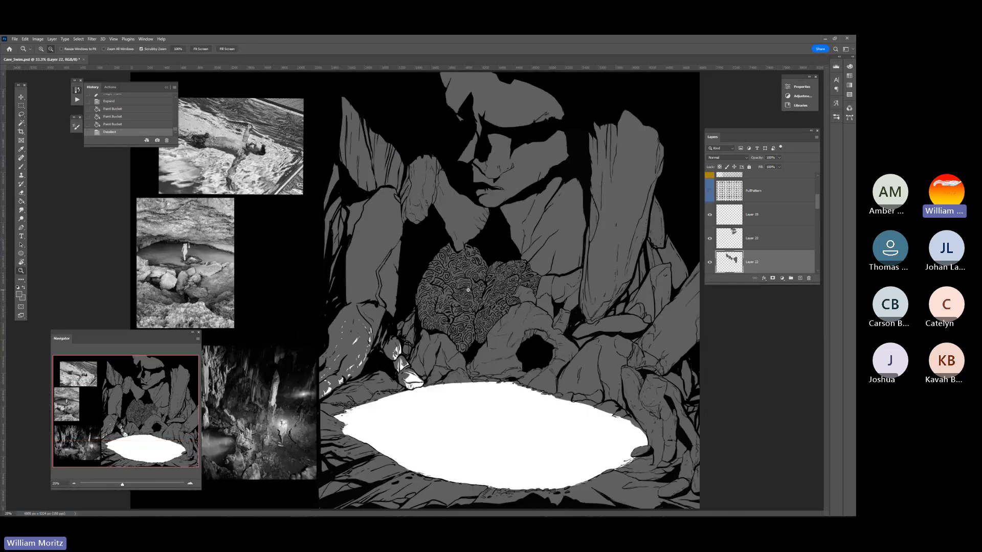
pyautogui.keyDown('alt'); pyautogui.click(468, 291); pyautogui.keyUp('alt')
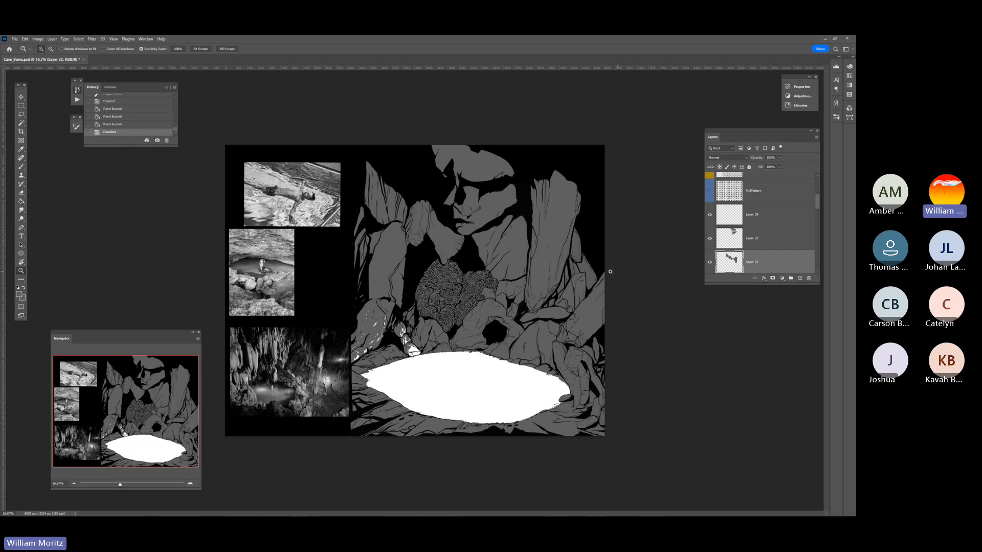
pyautogui.press('v')
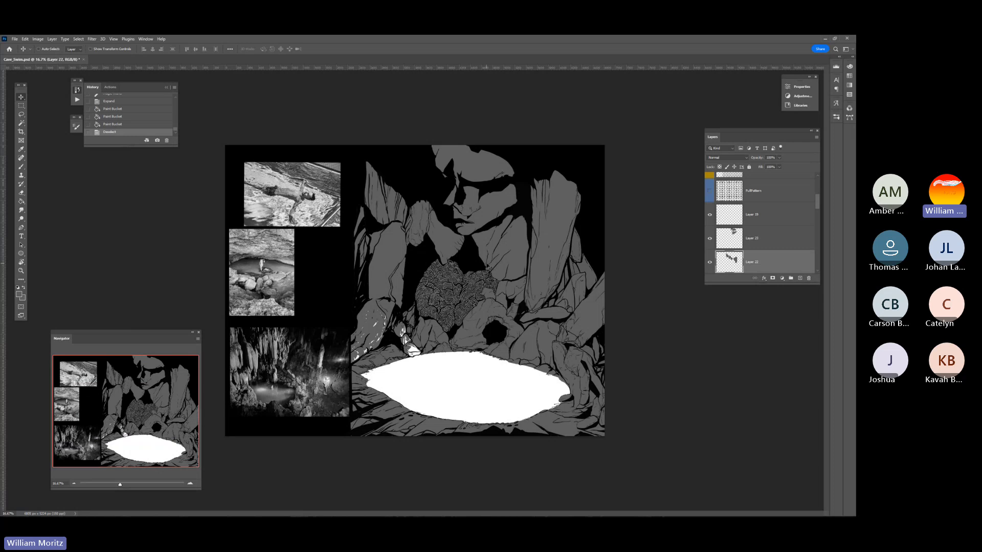
pyautogui.scroll(1, 706, 193)
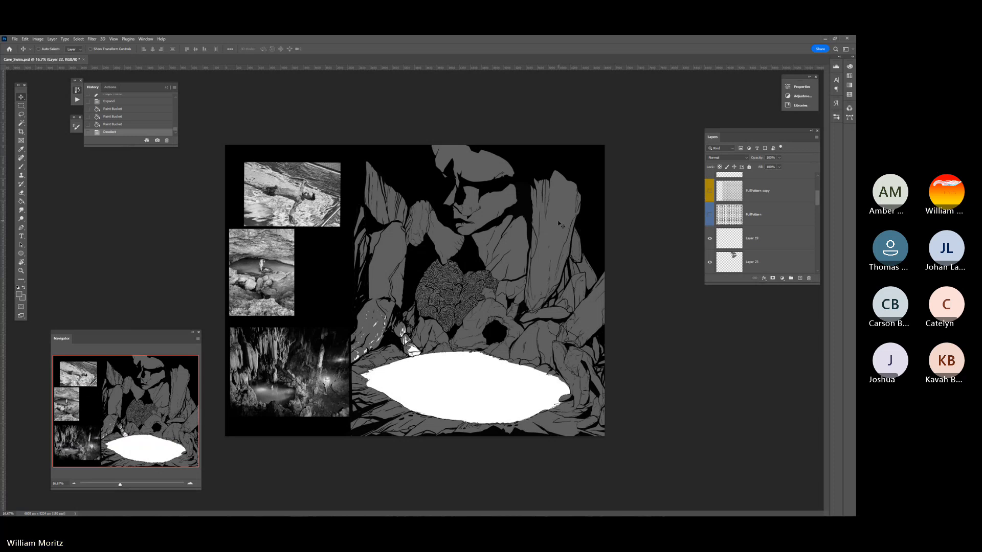
pyautogui.scroll(-1, 743, 231)
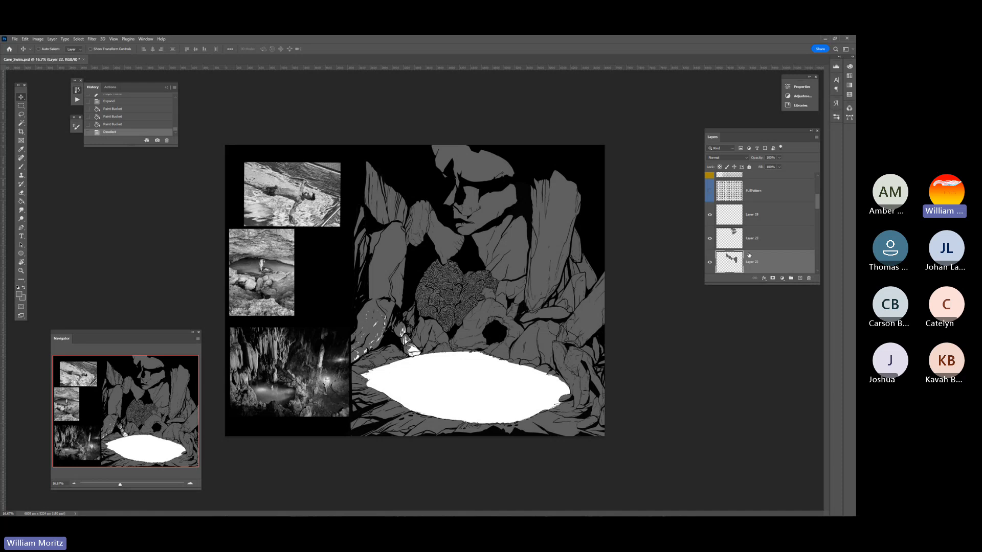
pyautogui.rightClick(566, 198)
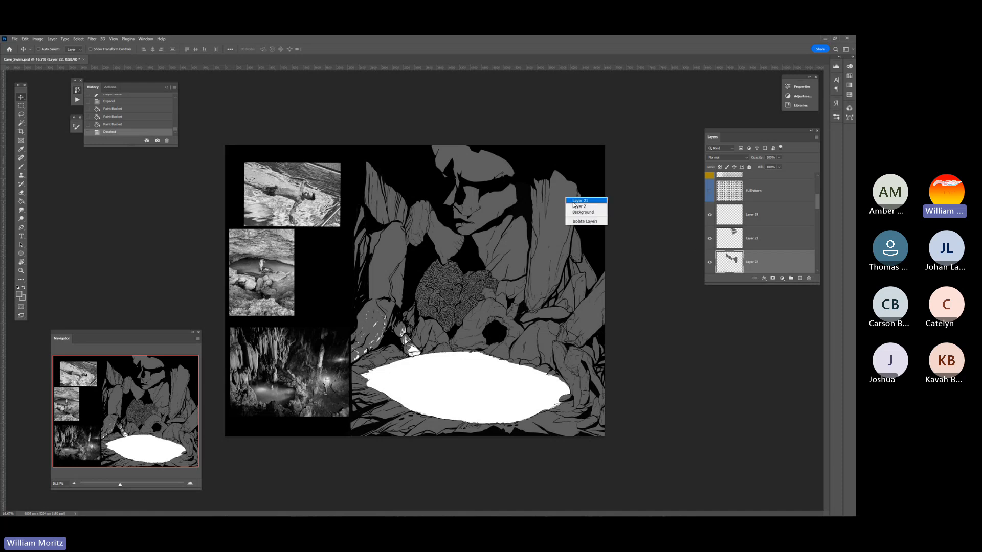
pyautogui.rightClick(468, 164)
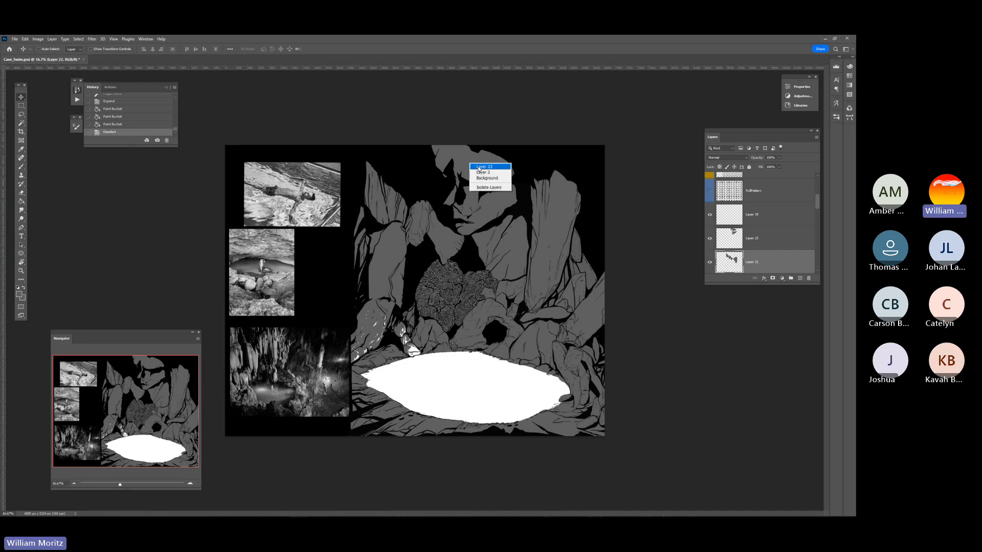
pyautogui.click(481, 167)
pyautogui.click(710, 239)
pyautogui.click(709, 239)
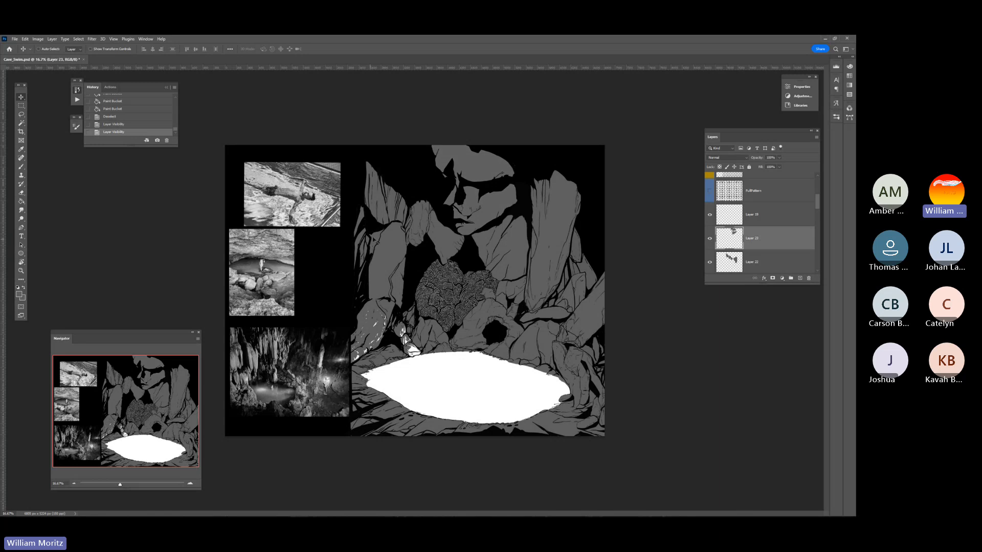
# - Make Layer 12 active by picking it from the canvas, load its pixels as a selection and cut them
pyautogui.rightClick(375, 238)
pyautogui.click(389, 241)
pyautogui.click(709, 184)
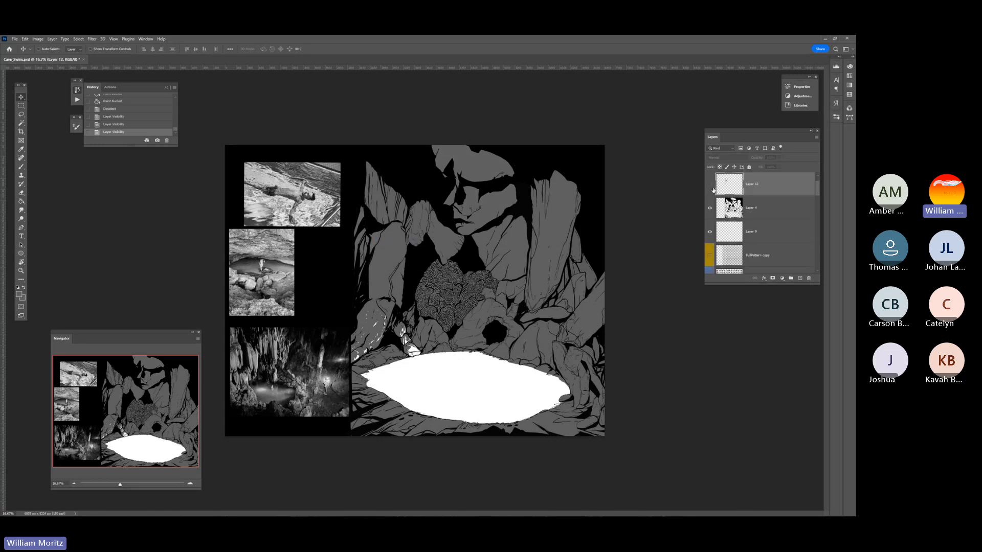
pyautogui.click(710, 184)
pyautogui.keyDown('ctrl'); pyautogui.click(724, 191); pyautogui.keyUp('ctrl')
pyautogui.hotkey('ctrl', 'x')
# - Paste the cut pixels in place on a new layer above Layer 23, check it by toggling visibility, and save the document
pyautogui.scroll(-3, 725, 190)
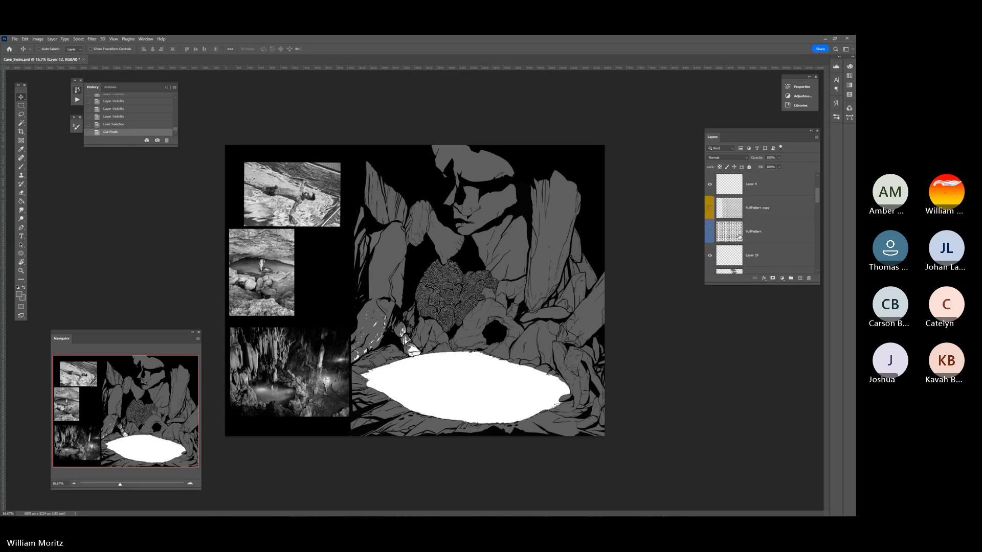
pyautogui.scroll(-2, 731, 252)
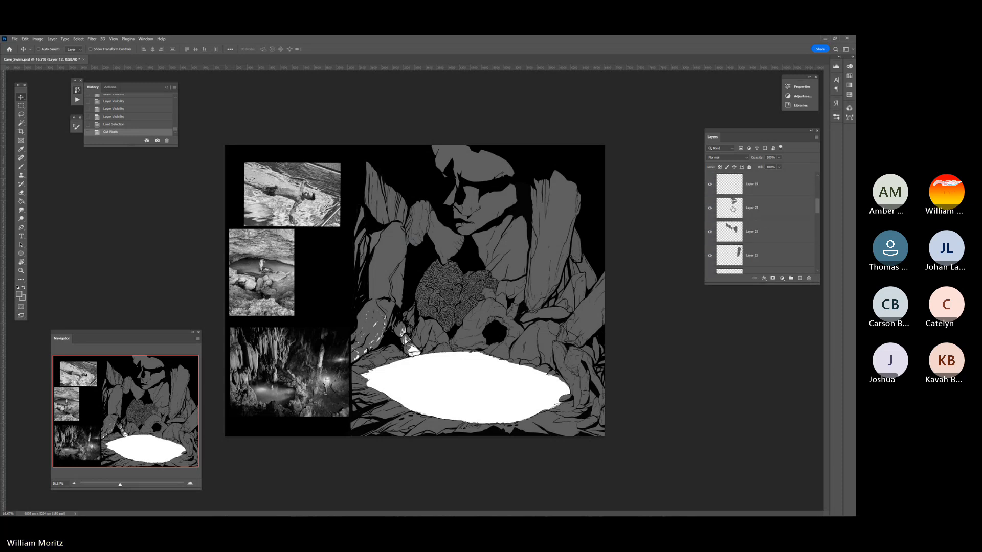
pyautogui.click(734, 210)
pyautogui.hotkey('ctrl', 'shift', 'v')
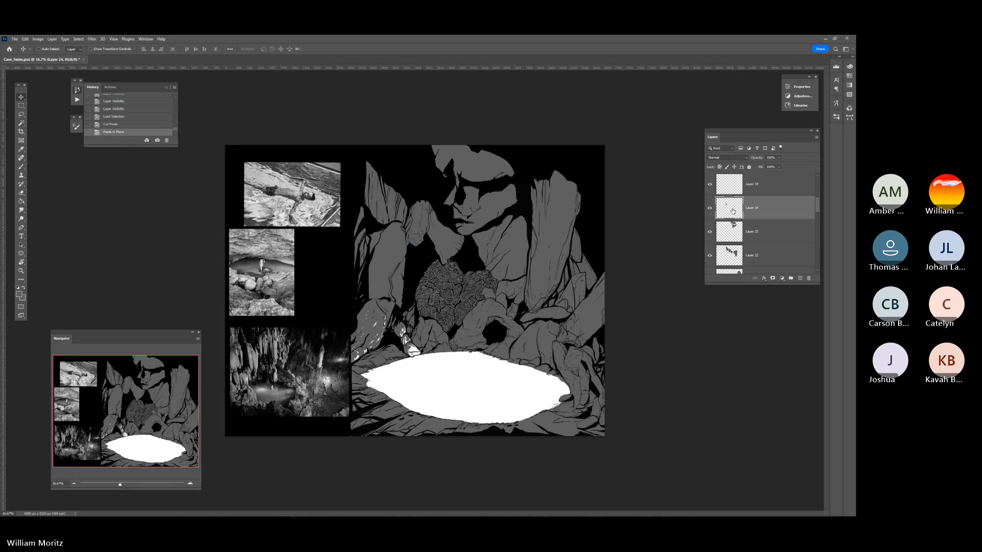
pyautogui.click(710, 209)
pyautogui.click(709, 208)
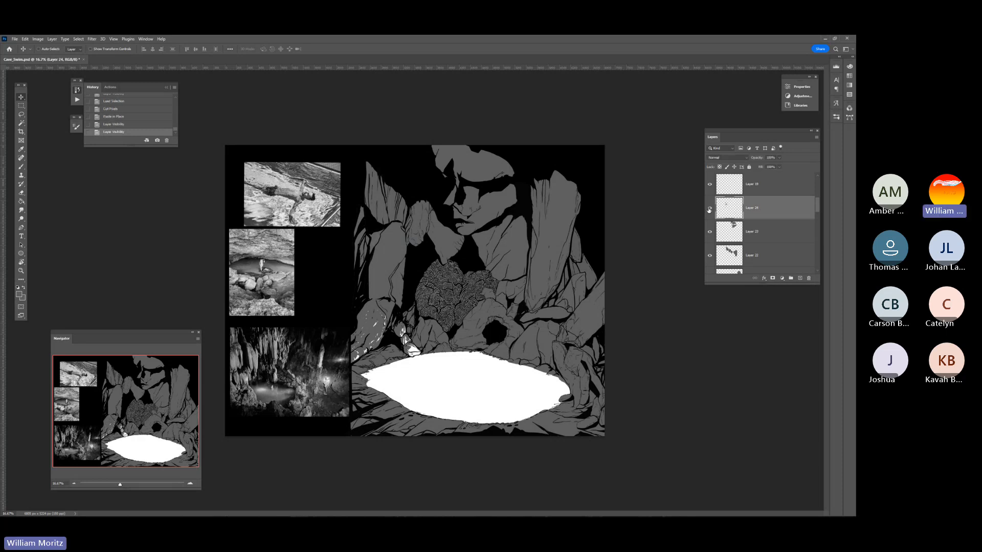
pyautogui.hotkey('ctrl', 's')
pyautogui.click(710, 209)
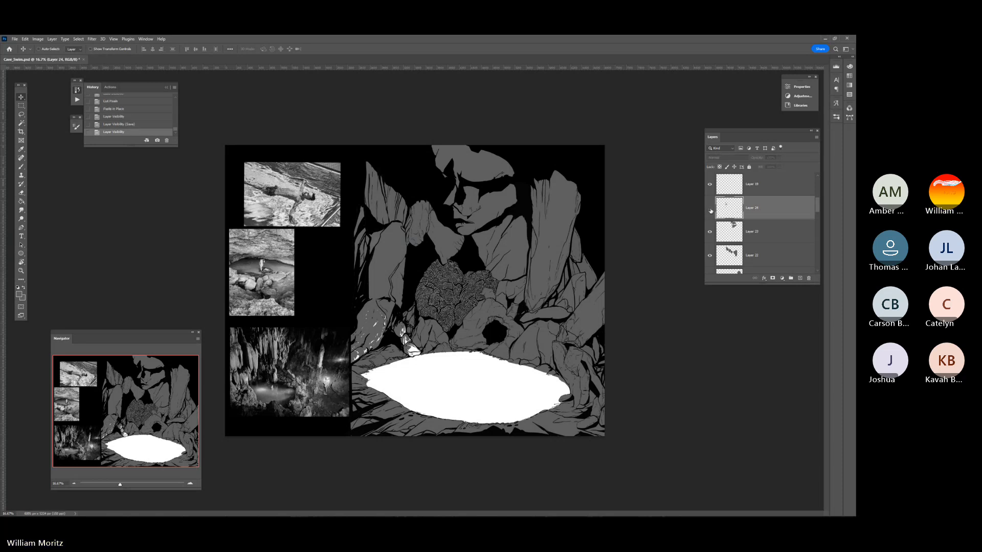
pyautogui.click(709, 208)
# - Switch to the Brush tool and choose the Ground Foundation preset
pyautogui.press('b')
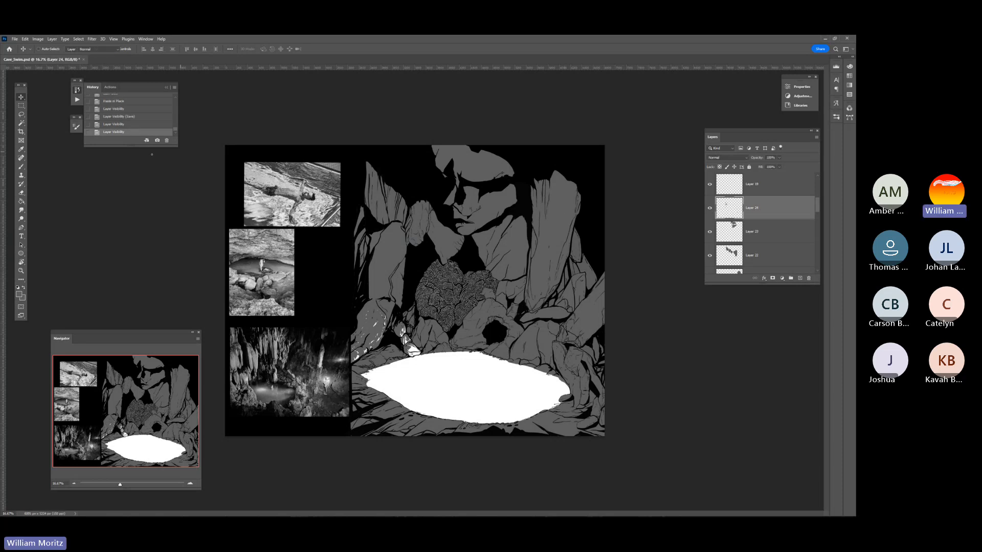
pyautogui.click(51, 51)
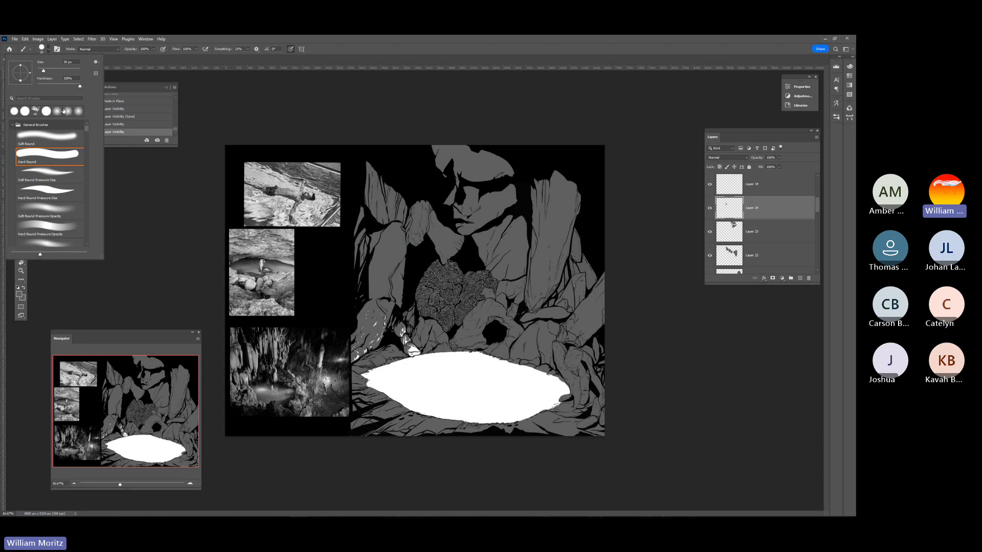
pyautogui.moveTo(88, 130)
pyautogui.mouseDown()
pyautogui.moveTo(92, 200)
pyautogui.moveTo(93, 192)
pyautogui.mouseUp()
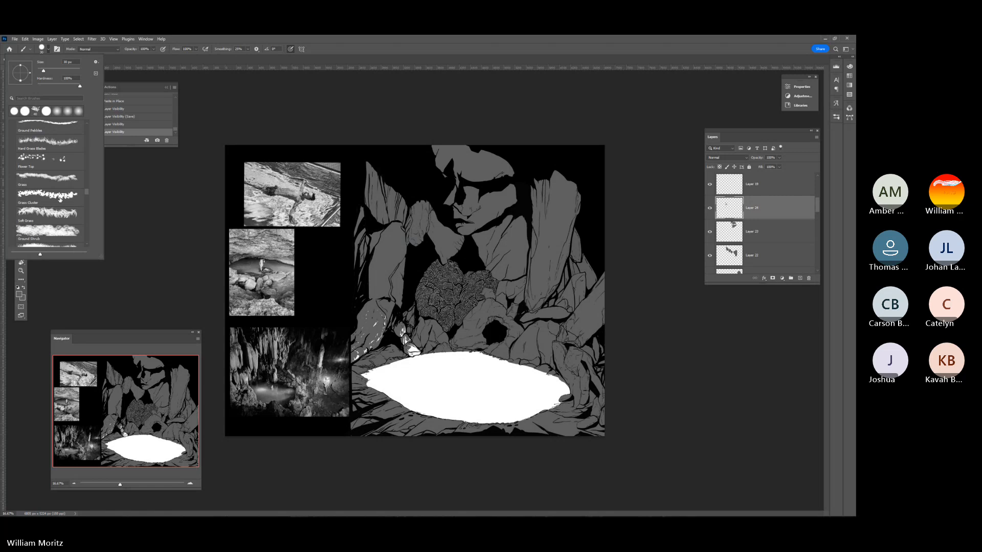
pyautogui.scroll(3, 65, 180)
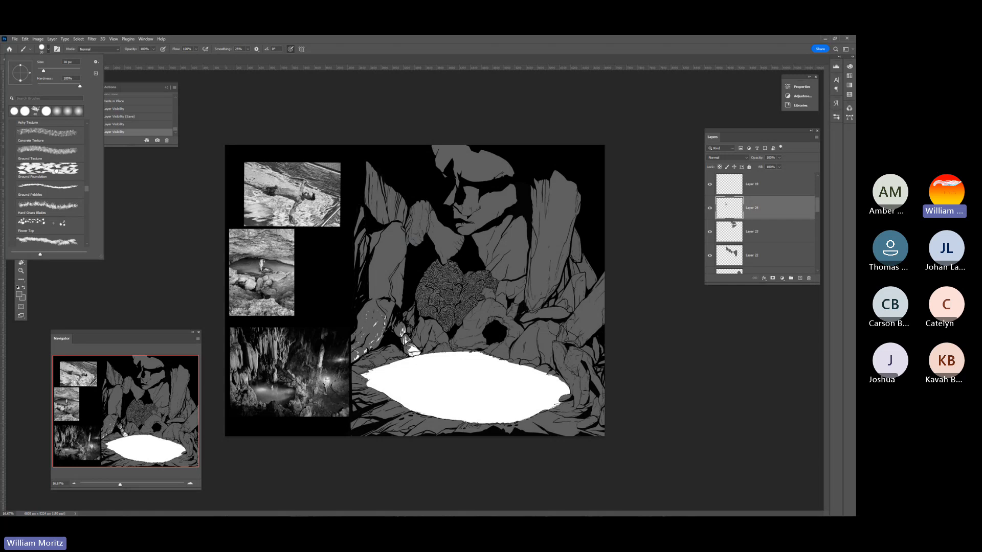
pyautogui.click(55, 171)
# - Enlarge the Ground Foundation brush, try a gray textured stroke on the tall rock below the pointed one, and undo it
pyautogui.click(424, 257)
pyautogui.press(']')
pyautogui.press(']')
pyautogui.press(']')
pyautogui.press(']')
pyautogui.press(']')
pyautogui.press(']')
pyautogui.press(']')
pyautogui.press(']')
pyautogui.moveTo(395, 233); pyautogui.dragTo(395, 262)
pyautogui.hotkey('ctrl', 'z')
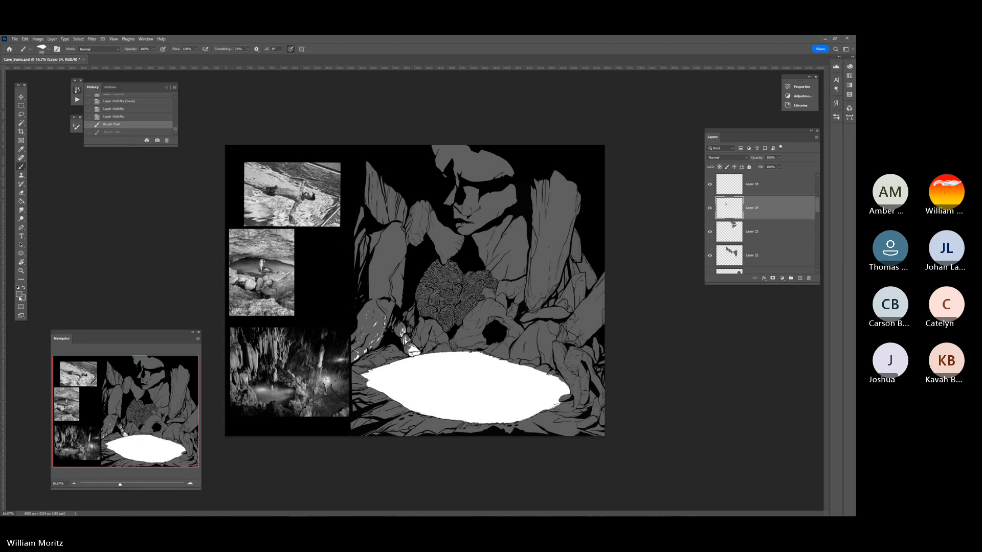
# - Set the foreground color to black (#000000)
pyautogui.click(19, 294)
pyautogui.click(544, 186)
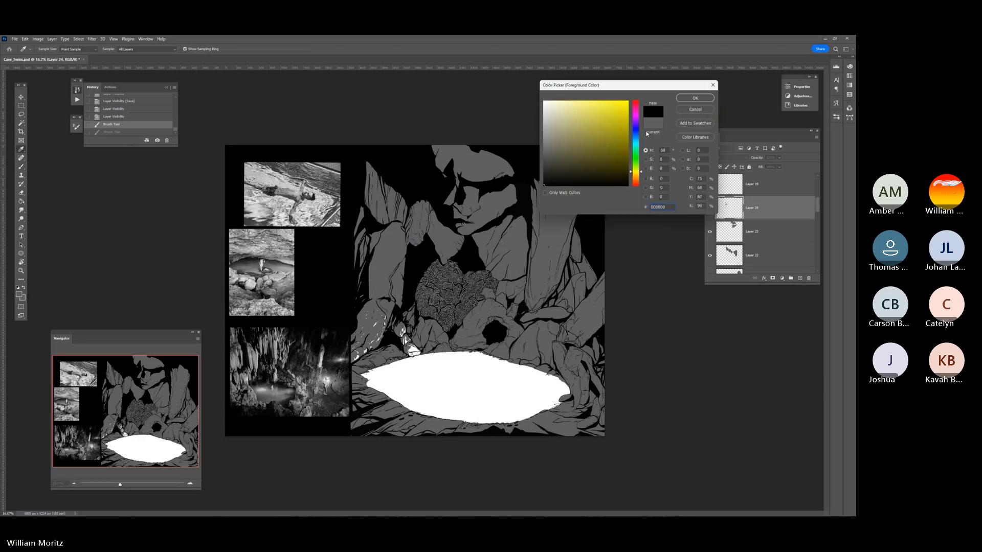
pyautogui.click(695, 97)
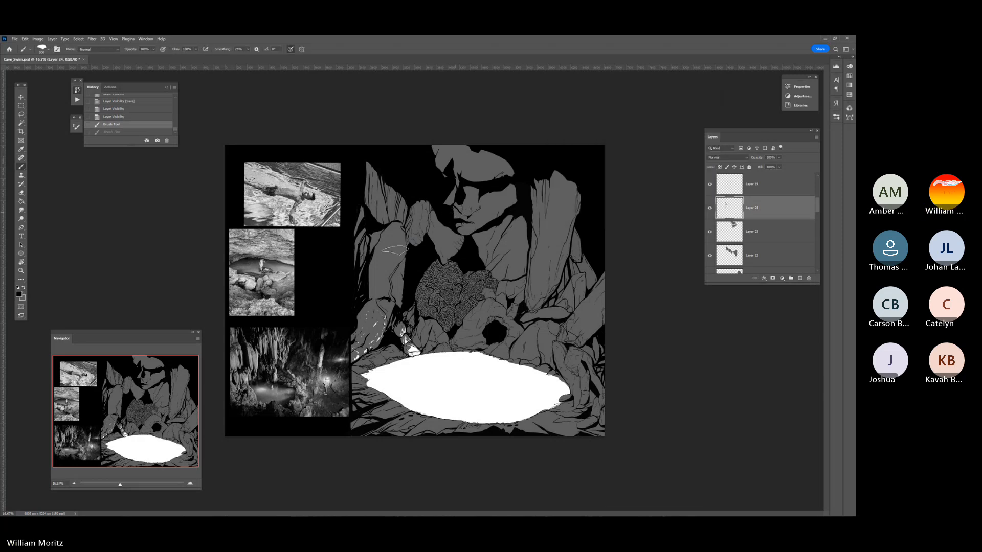
# - Try black strokes on the tall rock with the Ground Foundation and Ground Pebbles brushes, undoing each test
pyautogui.moveTo(389, 245); pyautogui.dragTo(355, 368)
pyautogui.hotkey('ctrl', 'z')
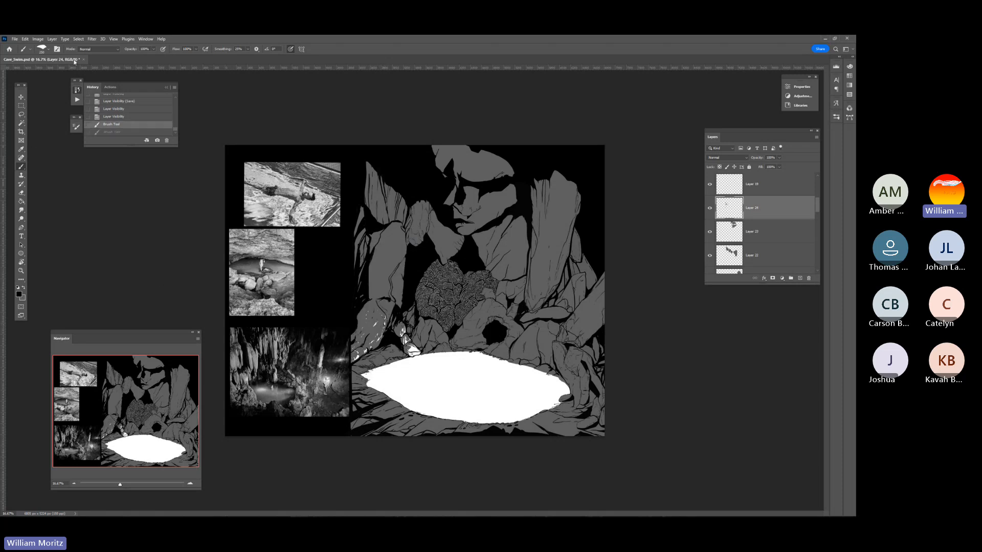
pyautogui.click(49, 51)
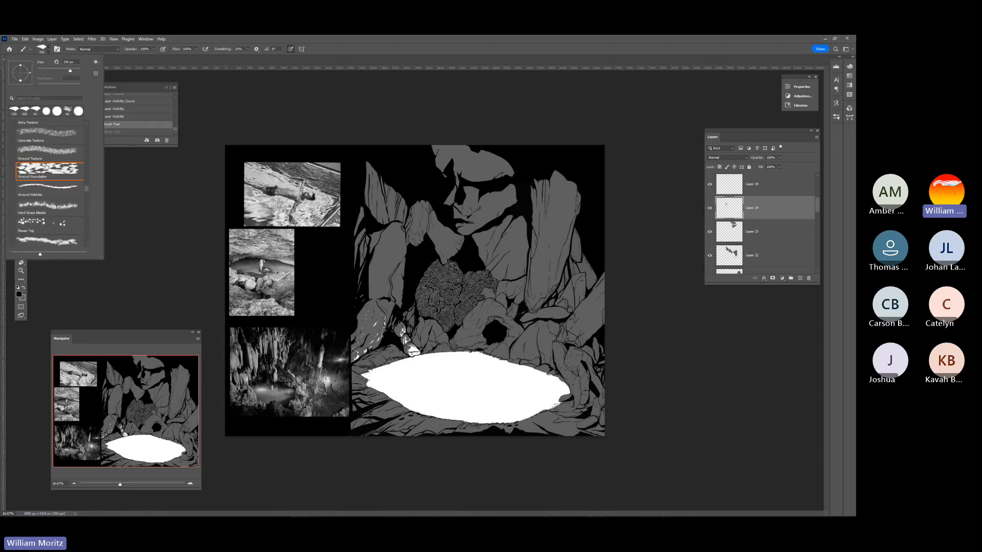
pyautogui.click(56, 188)
pyautogui.click(174, 248)
pyautogui.moveTo(391, 240)
pyautogui.mouseDown()
pyautogui.moveTo(379, 296)
pyautogui.moveTo(378, 247)
pyautogui.moveTo(401, 239)
pyautogui.moveTo(380, 227)
pyautogui.mouseUp()
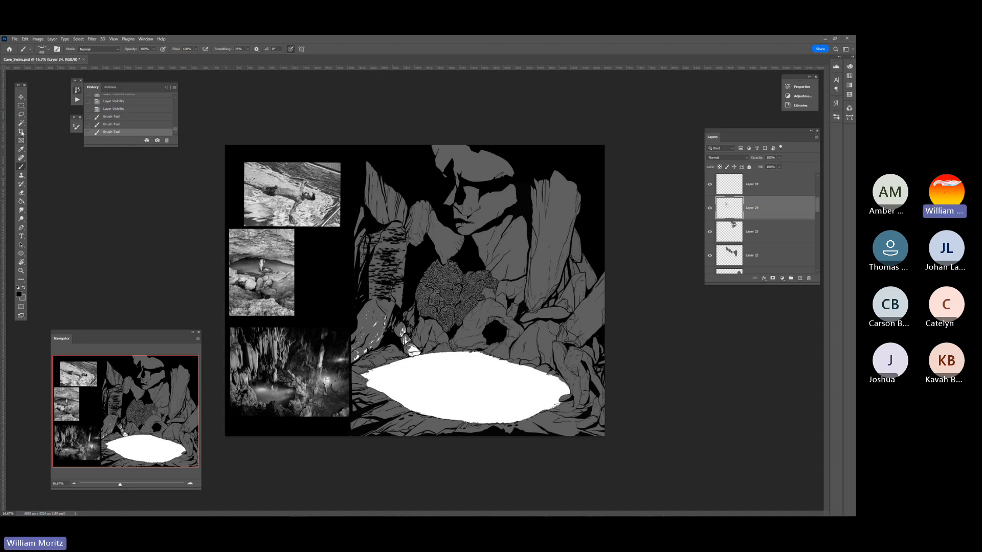
pyautogui.hotkey('ctrl', 'z')
# - Choose the Rock Texture brush, undo a test stroke on the tall rock, and paint black texture across the rocks below the face
pyautogui.click(48, 51)
pyautogui.scroll(-5, 56, 187)
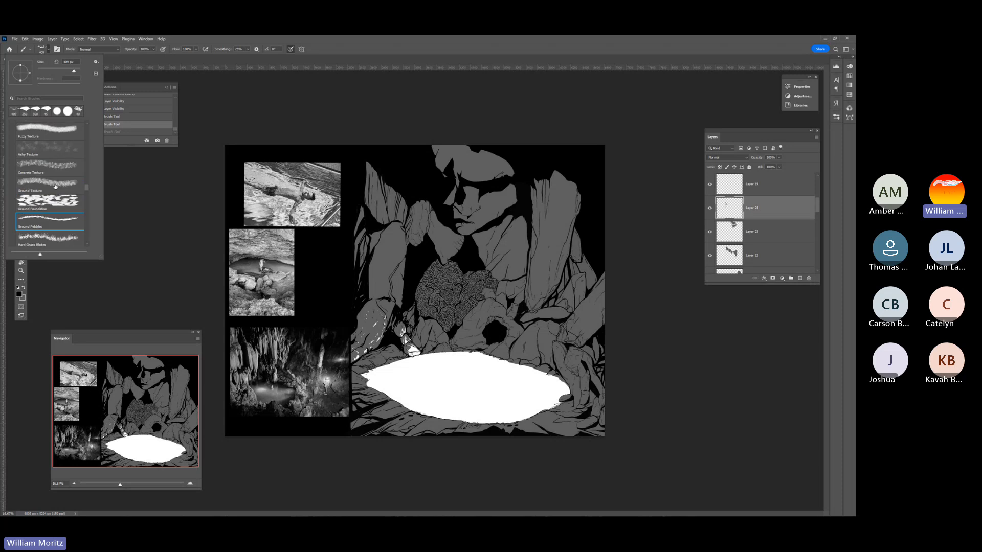
pyautogui.click(48, 172)
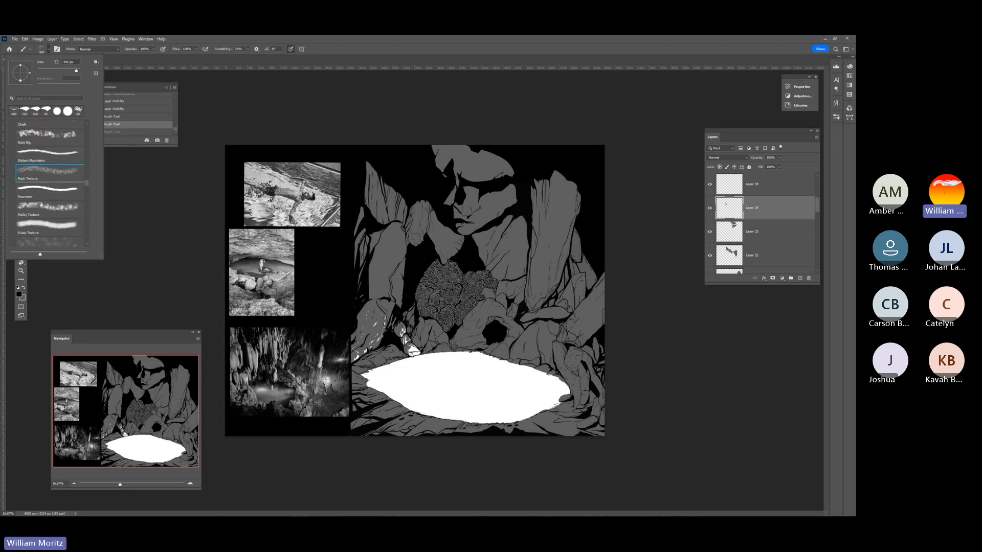
pyautogui.moveTo(396, 240); pyautogui.dragTo(378, 314)
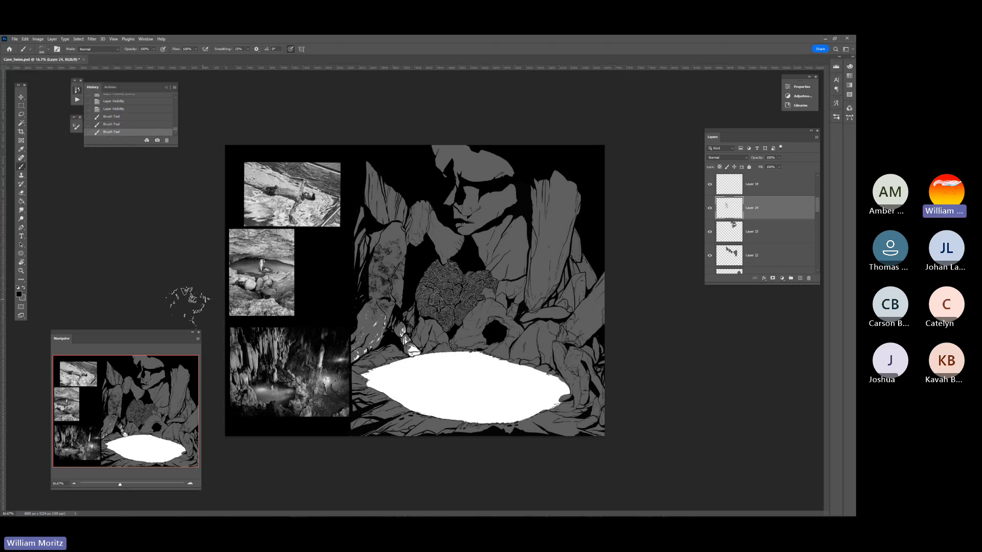
pyautogui.hotkey('ctrl', 'z')
pyautogui.moveTo(434, 241)
pyautogui.mouseDown()
pyautogui.moveTo(467, 260)
pyautogui.moveTo(529, 251)
pyautogui.moveTo(542, 284)
pyautogui.moveTo(581, 258)
pyautogui.mouseUp()
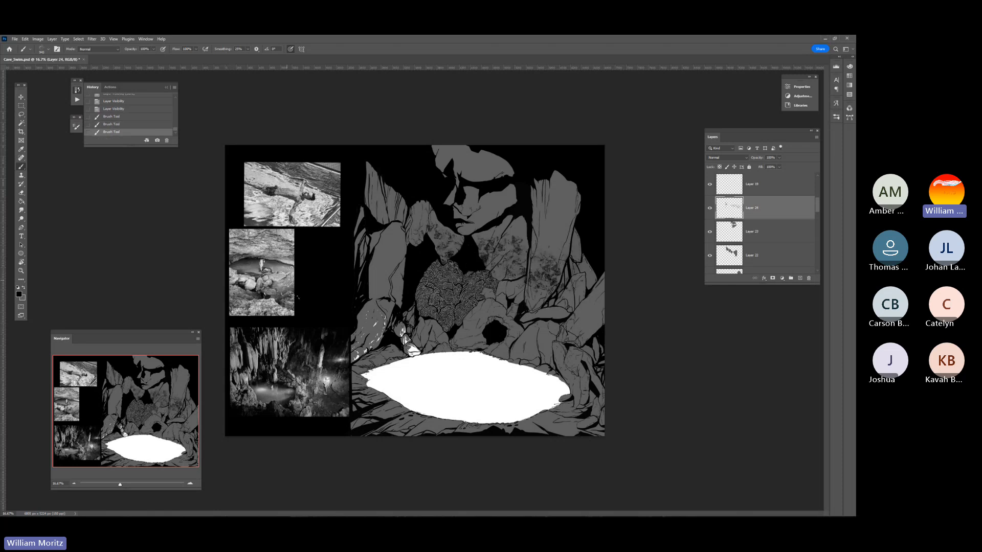
pyautogui.click(21, 271)
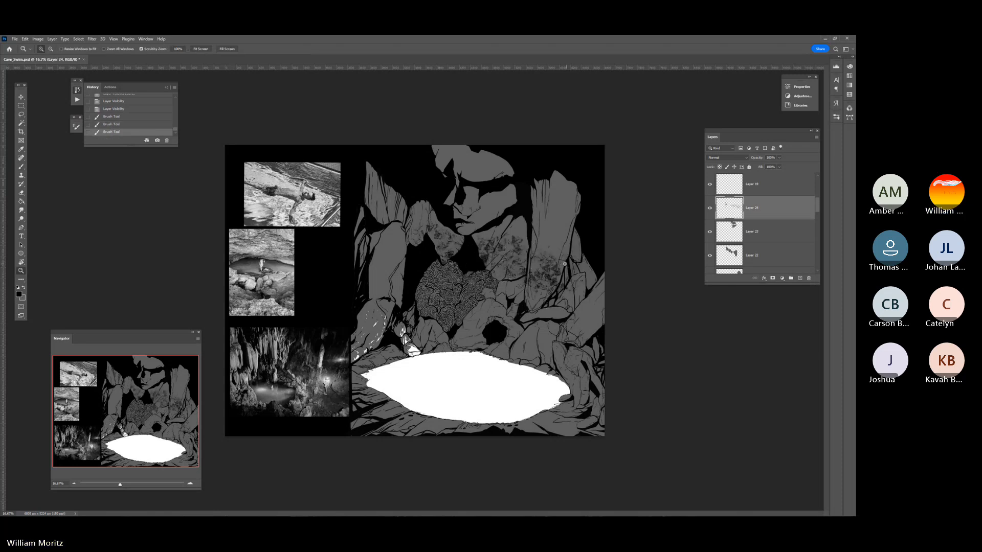
# - Check the black rock texture up close, then delete Layer 24, which holds it
pyautogui.moveTo(564, 263); pyautogui.dragTo(387, 281)
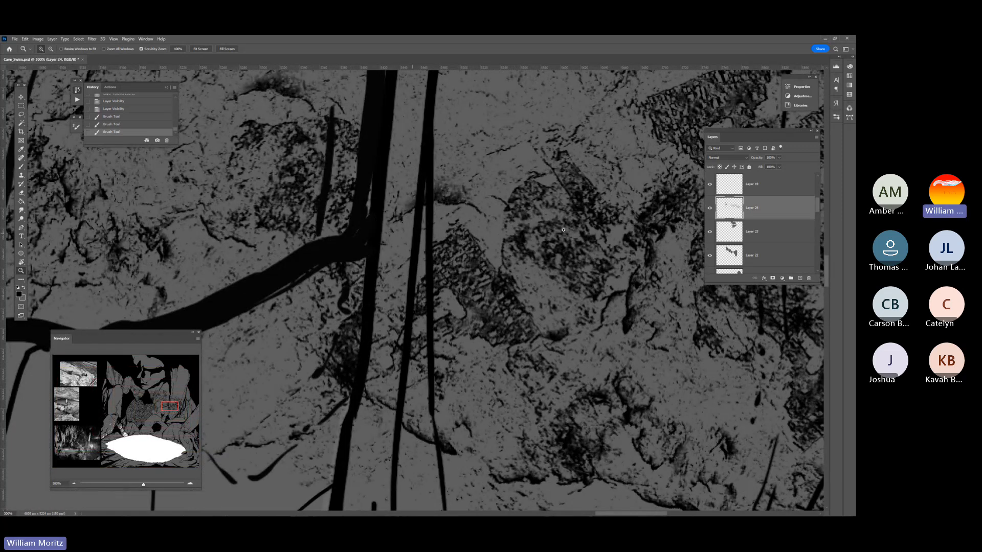
pyautogui.click(488, 323)
pyautogui.click(456, 327)
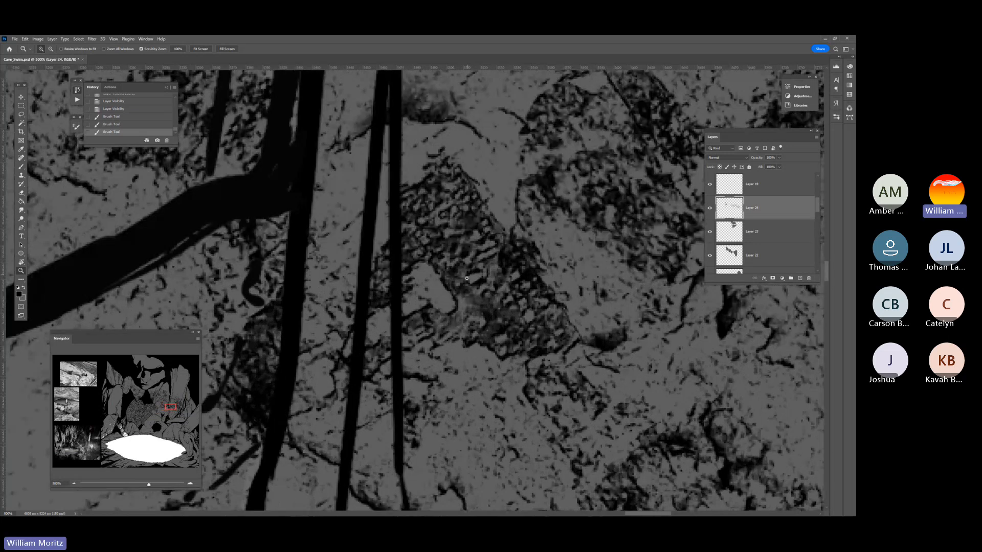
pyautogui.keyDown('alt'); pyautogui.scroll(-5, 466, 278); pyautogui.keyUp('alt')
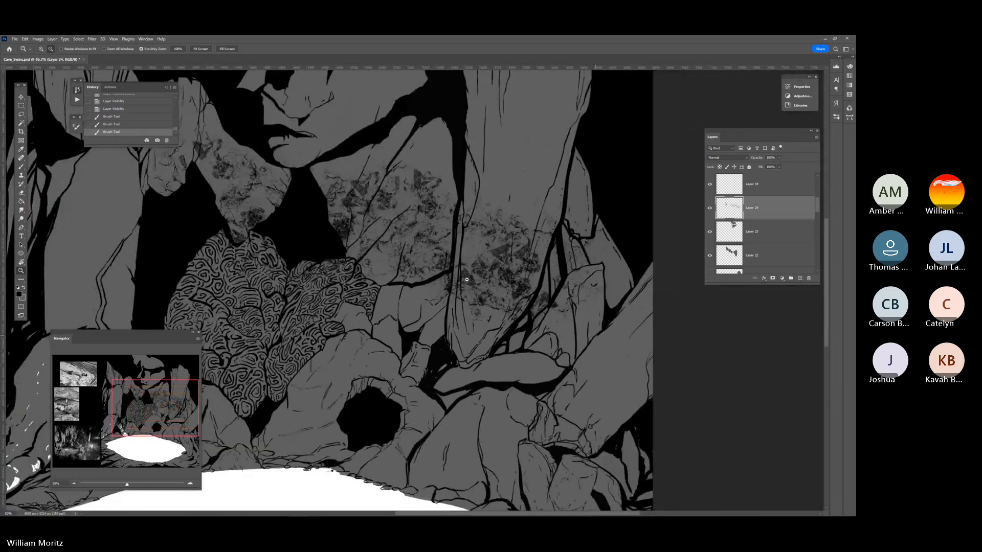
pyautogui.keyDown('alt'); pyautogui.scroll(-4, 467, 279); pyautogui.keyUp('alt')
pyautogui.click(808, 279)
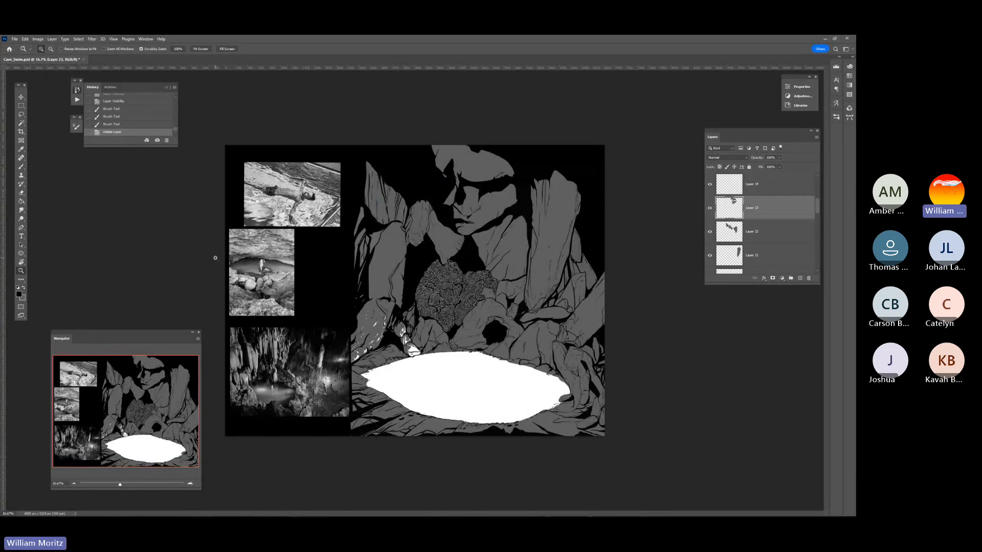
# - Try black strokes on the rock below the face with the Distant Mountains and Rock Big brushes, undoing each test
pyautogui.press('b')
pyautogui.click(47, 50)
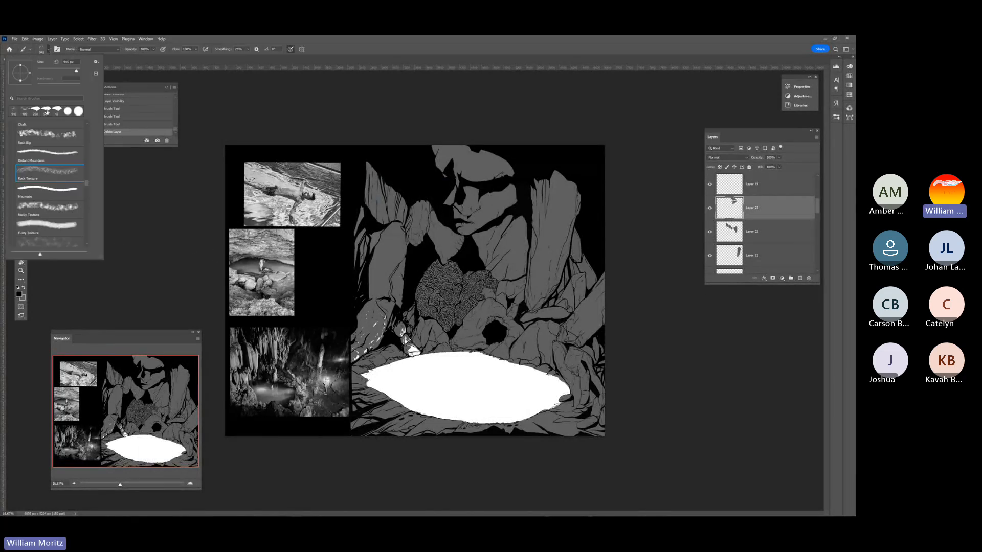
pyautogui.click(43, 155)
pyautogui.moveTo(508, 237); pyautogui.dragTo(512, 261)
pyautogui.hotkey('ctrl', 'z')
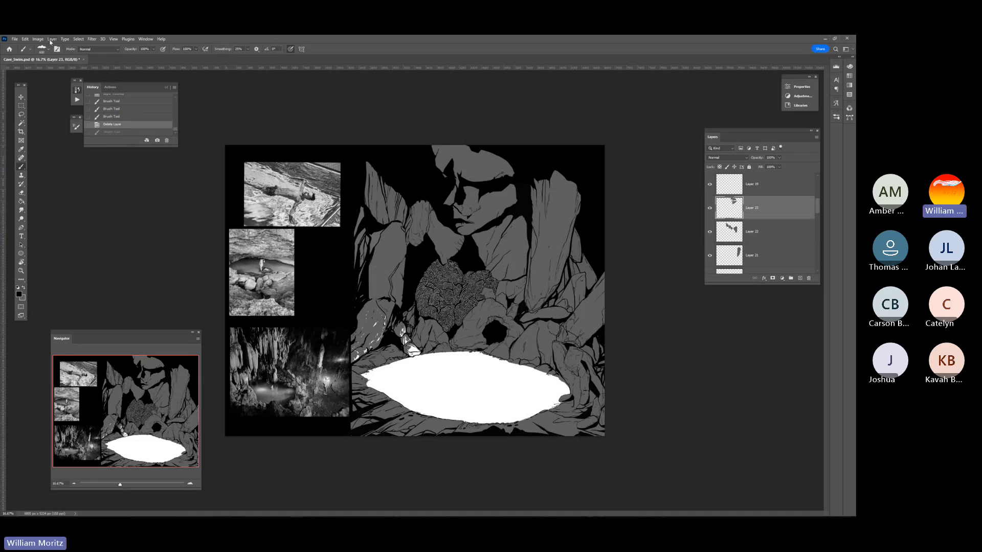
pyautogui.click(49, 51)
pyautogui.click(53, 139)
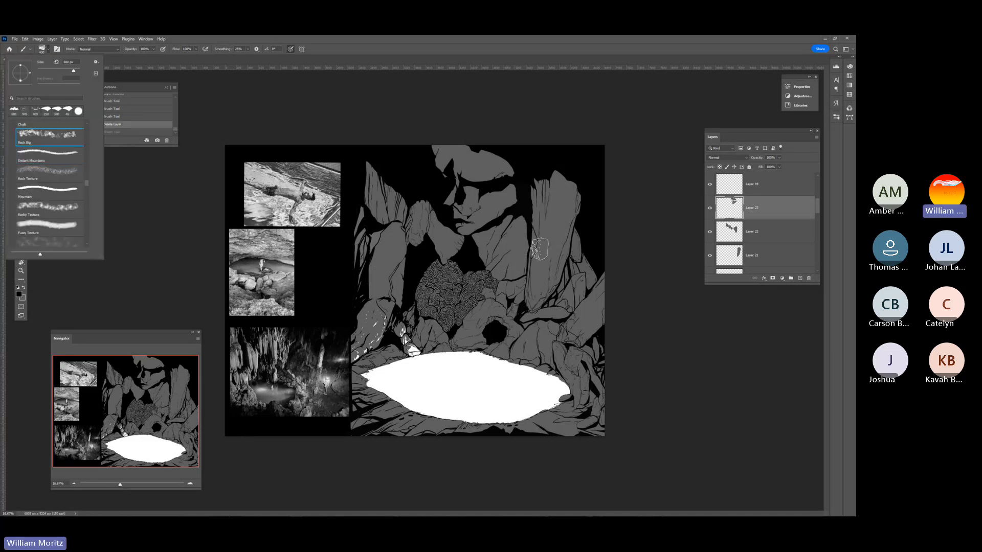
pyautogui.moveTo(537, 243)
pyautogui.mouseDown()
pyautogui.moveTo(509, 271)
pyautogui.moveTo(478, 239)
pyautogui.mouseUp()
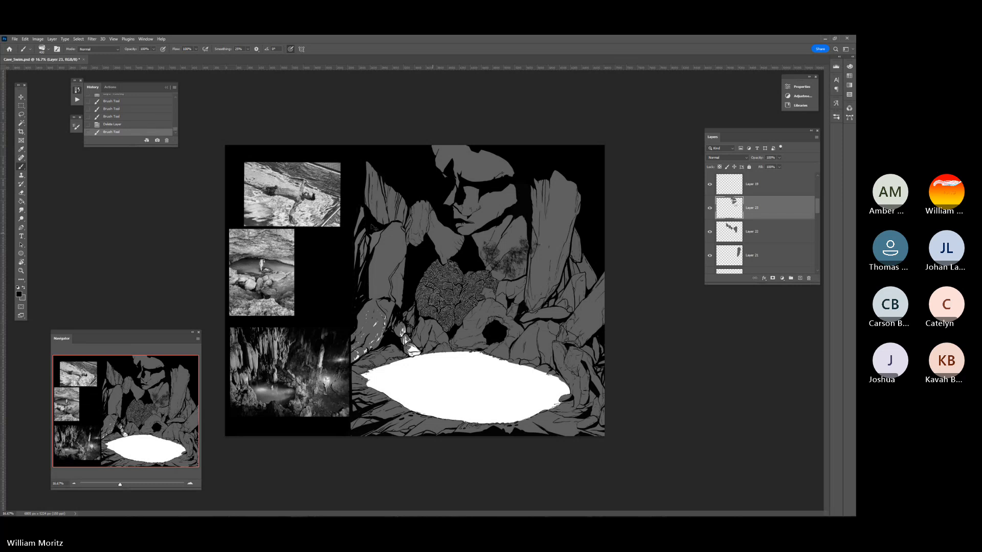
pyautogui.hotkey('ctrl', 'z')
# - Choose the brush listed just before Chalk and try a dab on the rock beside the chin
pyautogui.click(48, 49)
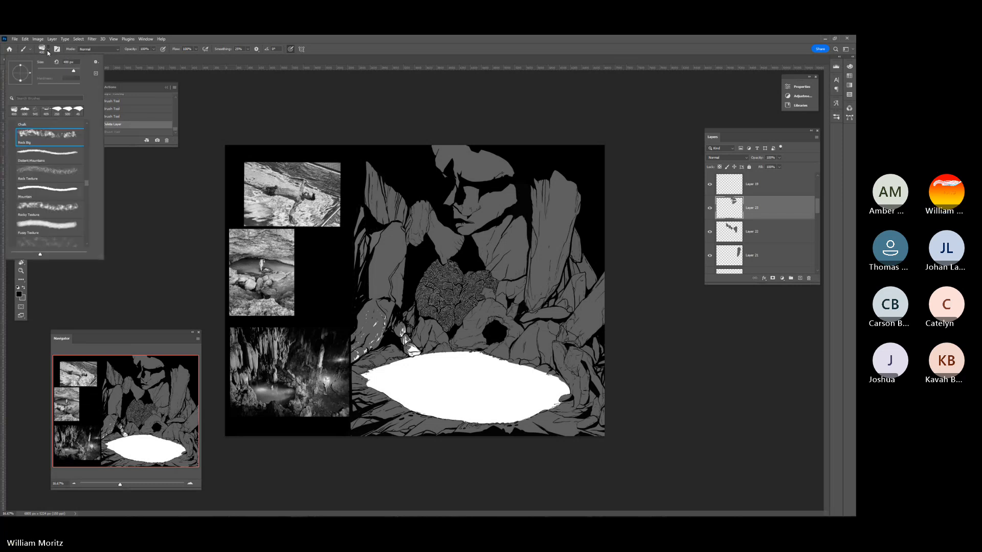
pyautogui.scroll(-3, 50, 179)
pyautogui.click(50, 157)
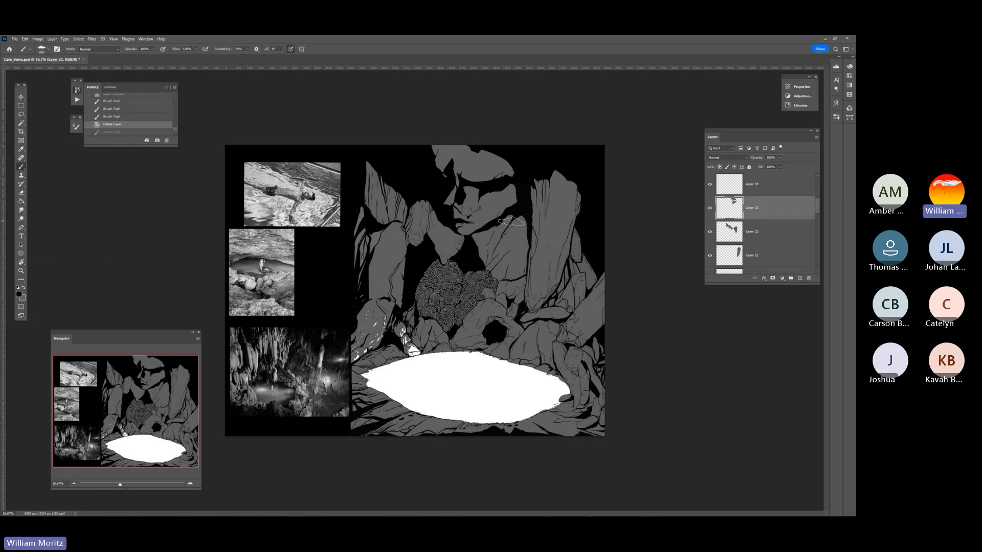
pyautogui.click(517, 209)
# - Choose the grainy brush listed after Hard Elliptical, try a looping black stroke across the rocks below the face, and undo it
pyautogui.click(48, 52)
pyautogui.scroll(3, 65, 165)
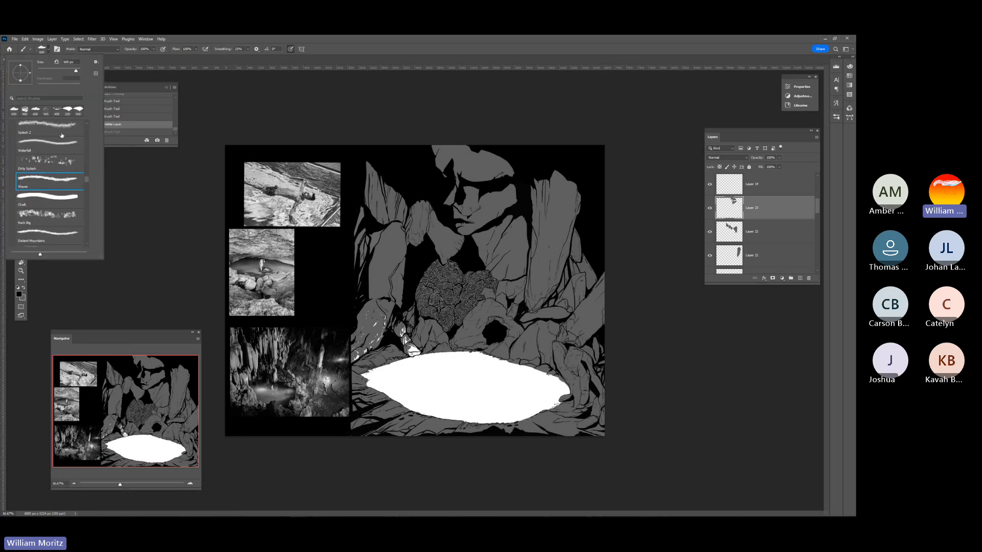
pyautogui.scroll(8, 61, 161)
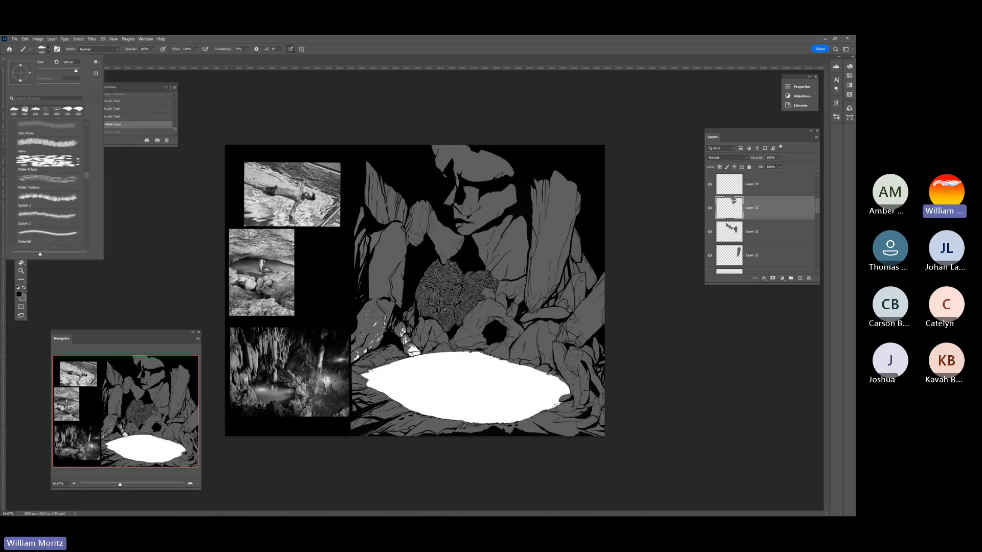
pyautogui.scroll(5, 56, 155)
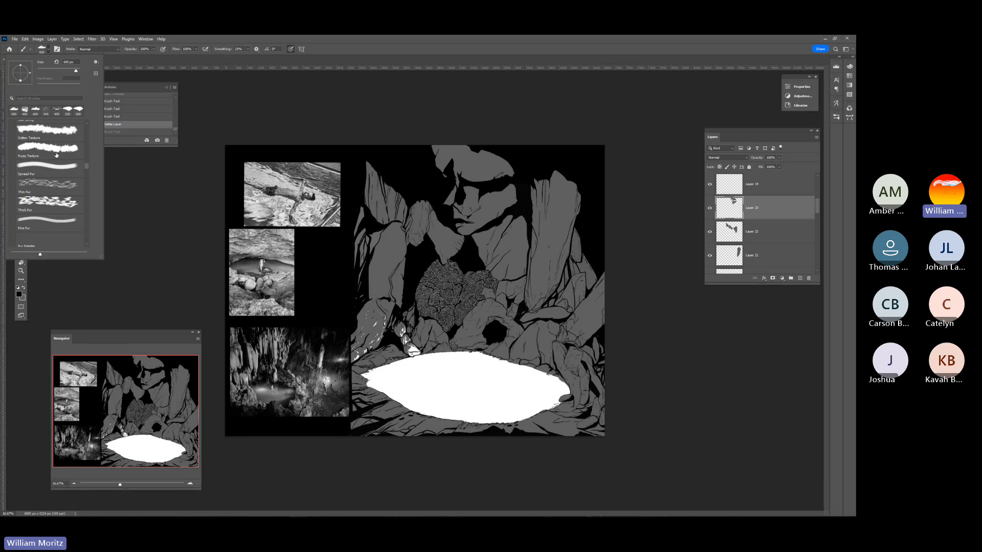
pyautogui.scroll(1, 57, 154)
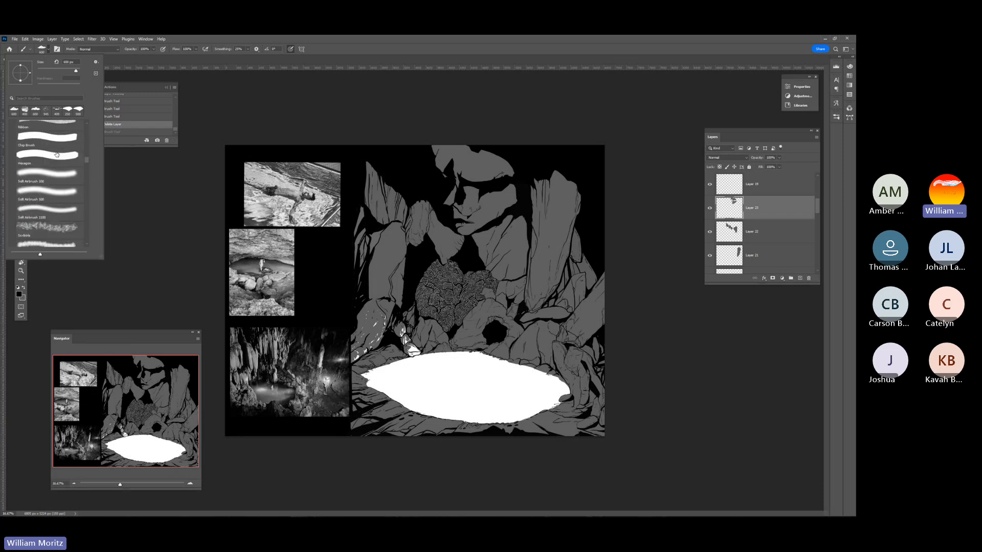
pyautogui.scroll(2, 57, 155)
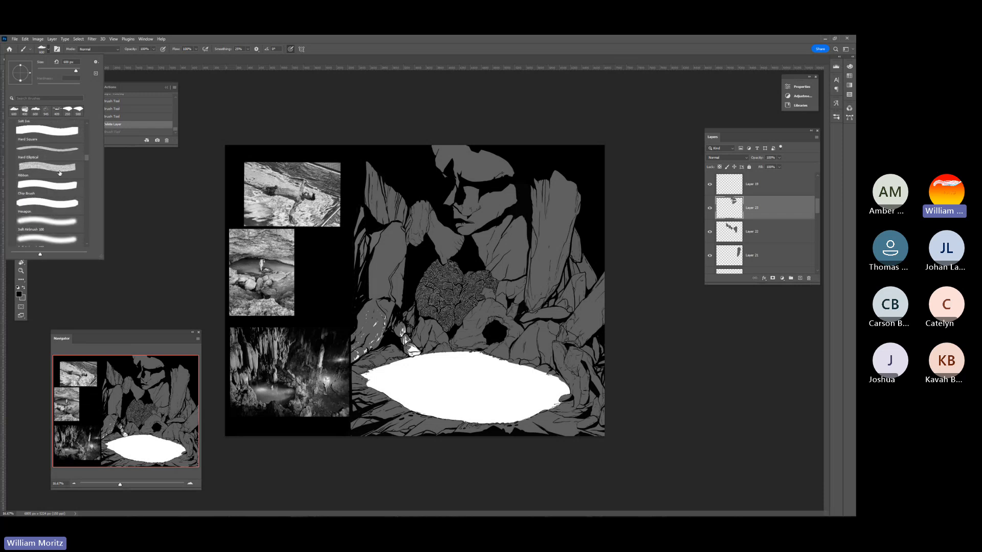
pyautogui.click(62, 167)
pyautogui.press('Return')
pyautogui.moveTo(507, 221)
pyautogui.mouseDown()
pyautogui.moveTo(528, 244)
pyautogui.moveTo(489, 269)
pyautogui.moveTo(562, 218)
pyautogui.moveTo(445, 330)
pyautogui.moveTo(514, 342)
pyautogui.mouseUp()
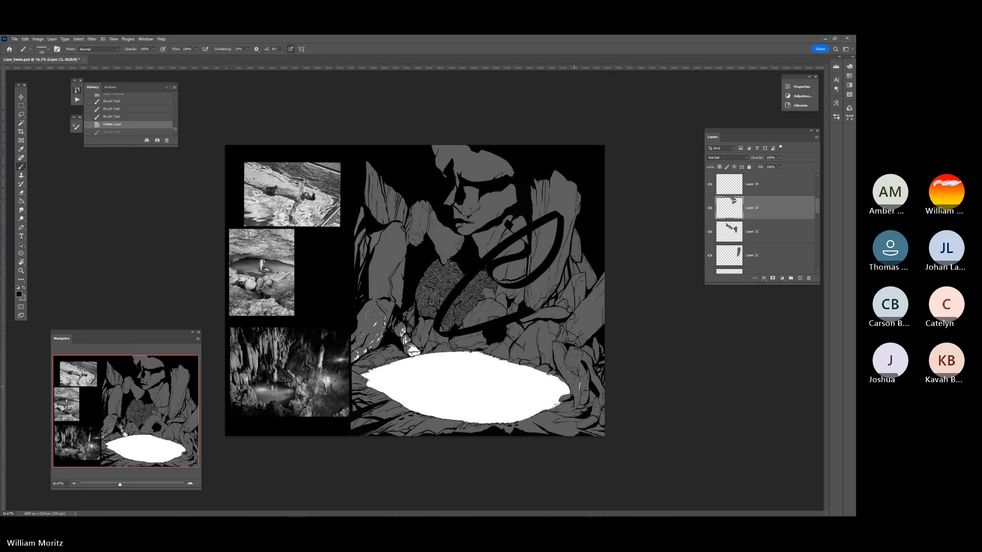
pyautogui.hotkey('ctrl', 'z')
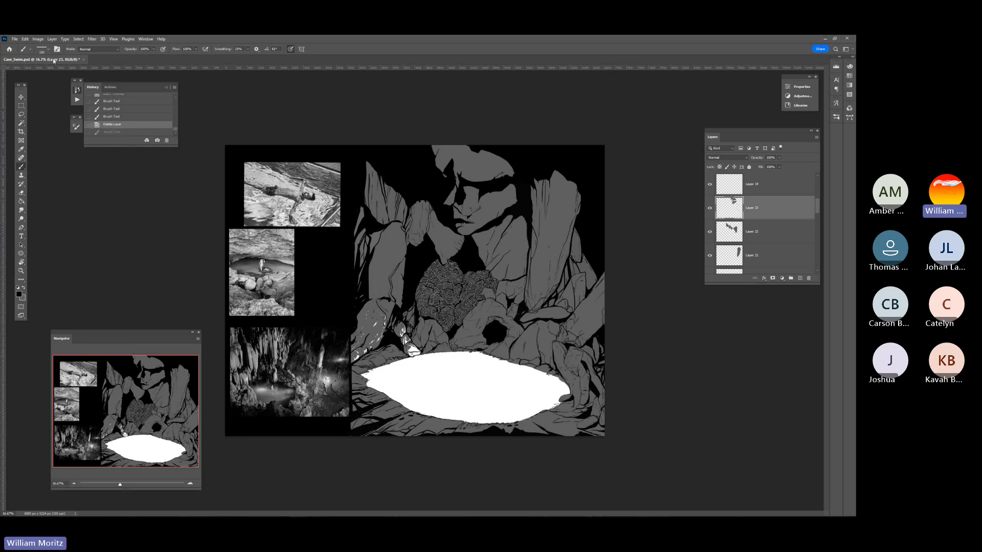
# - Choose the MB Stripe brush, try a black stroke from the tall rock across the cave, and undo it
pyautogui.click(49, 49)
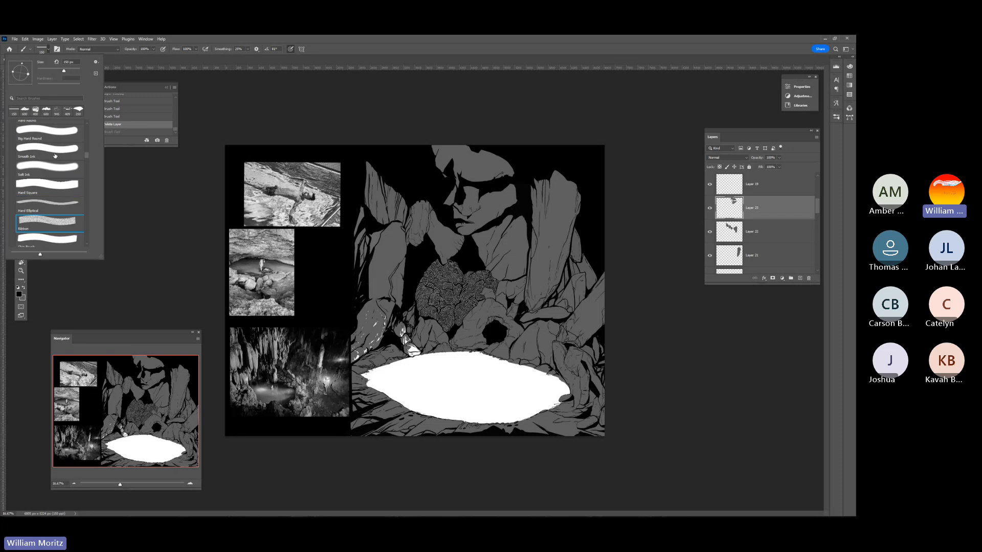
pyautogui.scroll(10, 55, 156)
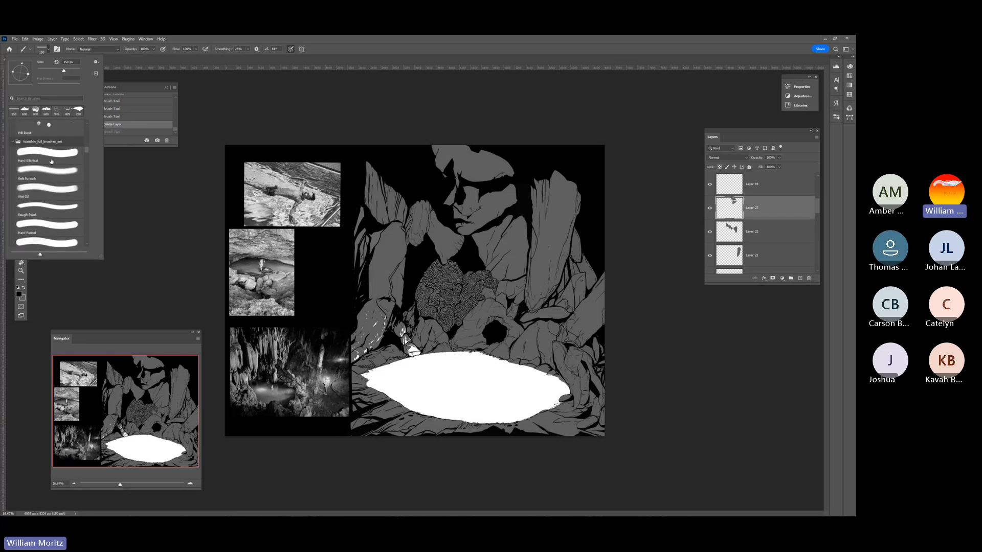
pyautogui.scroll(3, 51, 161)
pyautogui.click(50, 163)
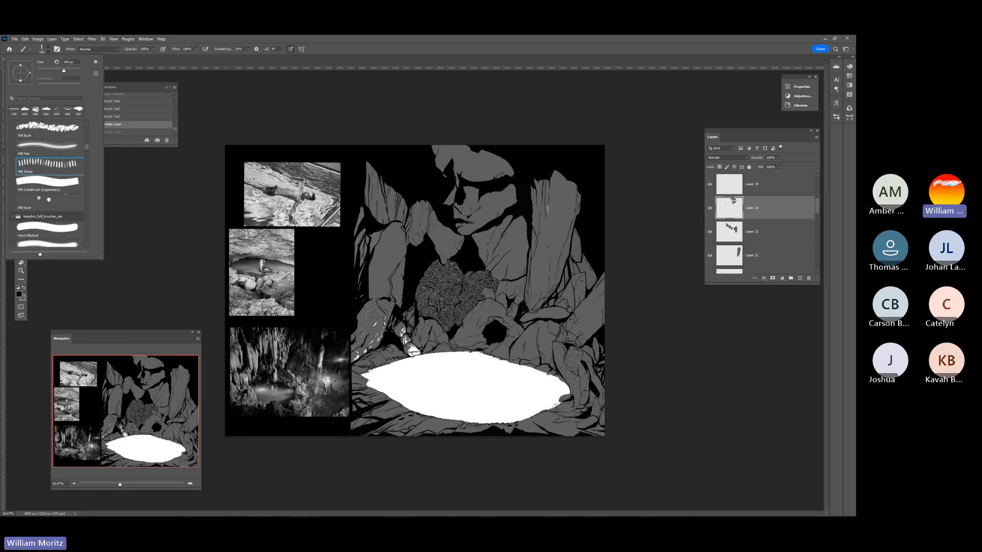
pyautogui.moveTo(548, 209)
pyautogui.mouseDown()
pyautogui.moveTo(566, 234)
pyautogui.moveTo(547, 247)
pyautogui.moveTo(517, 233)
pyautogui.moveTo(543, 217)
pyautogui.moveTo(550, 243)
pyautogui.moveTo(495, 254)
pyautogui.moveTo(397, 223)
pyautogui.moveTo(364, 291)
pyautogui.mouseUp()
pyautogui.hotkey('ctrl', 'z')
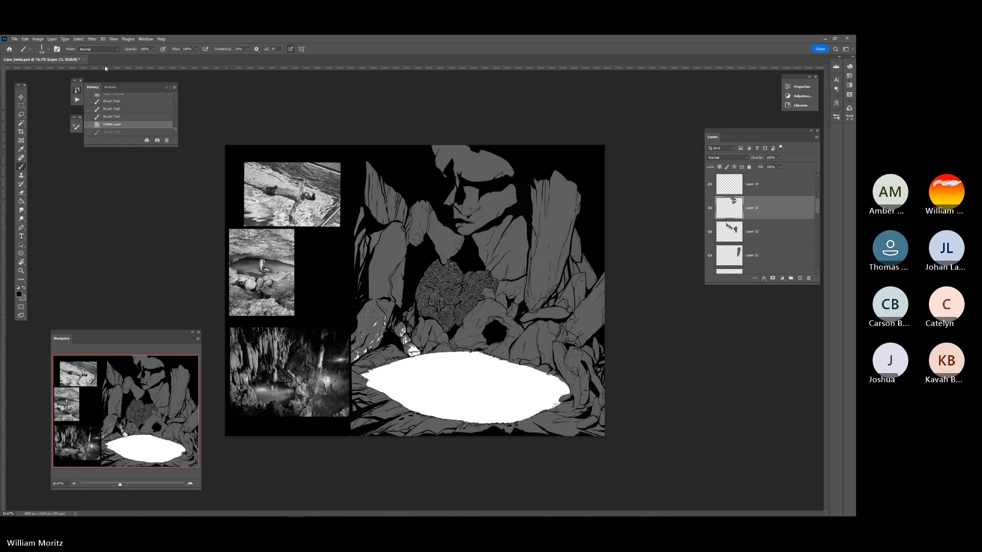
# - Choose the MB Hair brush and try black strokes on the tall rocks on both sides of the cave, undoing each test
pyautogui.click(49, 50)
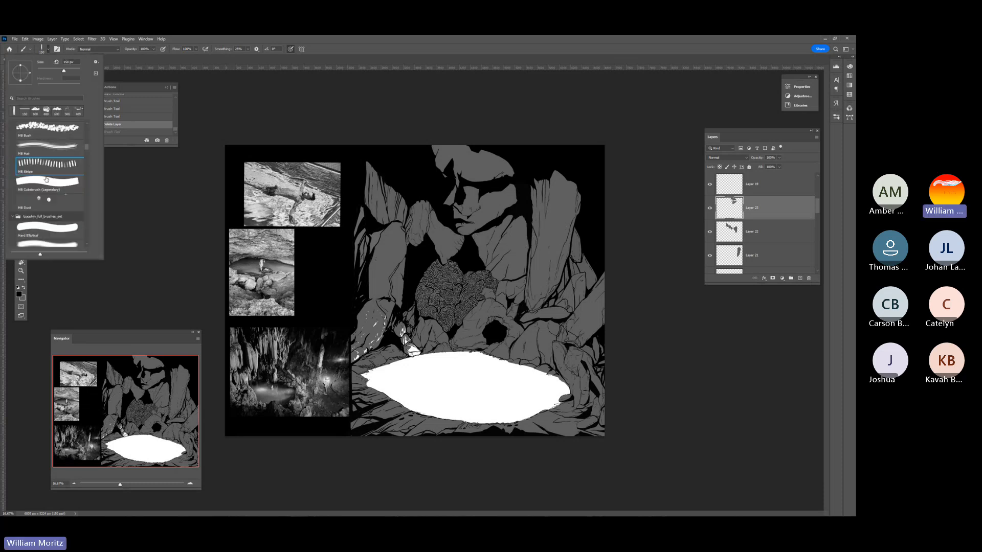
pyautogui.click(45, 149)
pyautogui.moveTo(561, 218)
pyautogui.mouseDown()
pyautogui.moveTo(523, 245)
pyautogui.moveTo(547, 244)
pyautogui.moveTo(534, 256)
pyautogui.moveTo(560, 266)
pyautogui.moveTo(556, 304)
pyautogui.mouseUp()
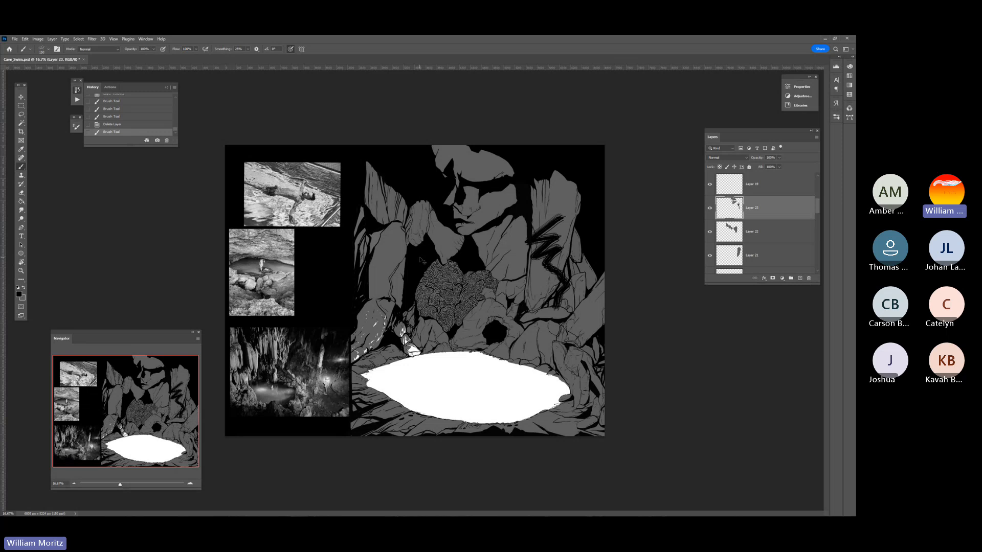
pyautogui.hotkey('ctrl', 'z')
pyautogui.moveTo(383, 240)
pyautogui.mouseDown()
pyautogui.moveTo(407, 230)
pyautogui.moveTo(381, 267)
pyautogui.moveTo(422, 247)
pyautogui.moveTo(405, 237)
pyautogui.moveTo(384, 286)
pyautogui.mouseUp()
pyautogui.hotkey('ctrl', 'z')
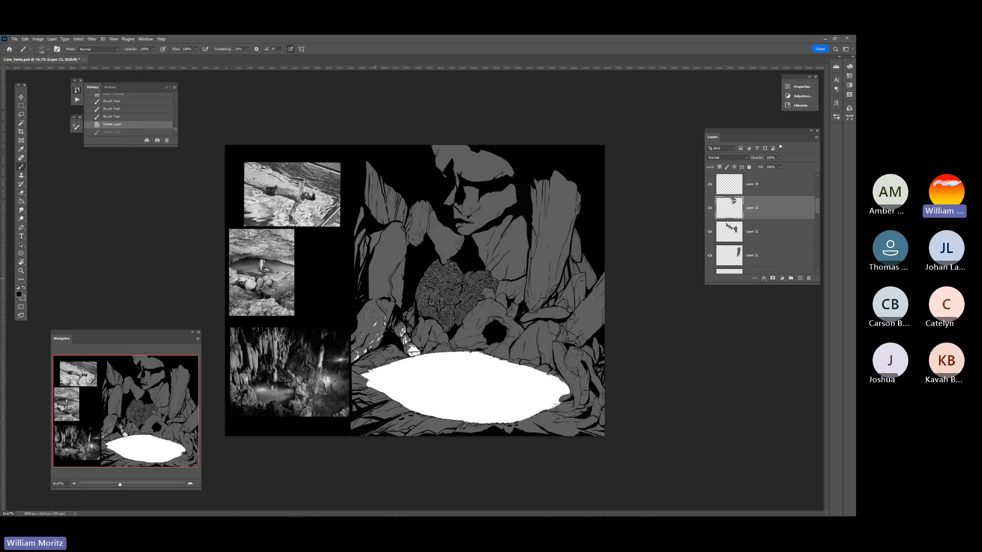
pyautogui.click(49, 50)
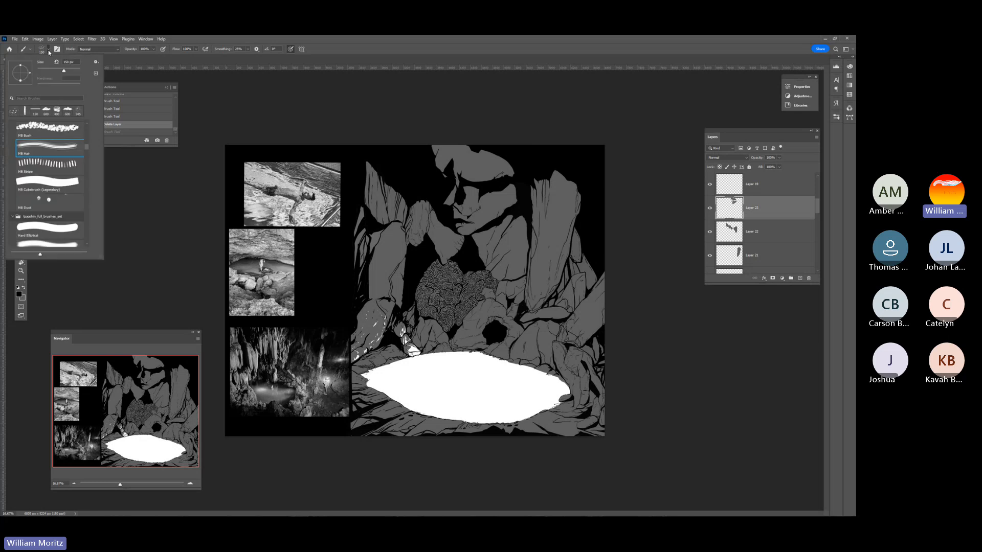
pyautogui.press('Escape')
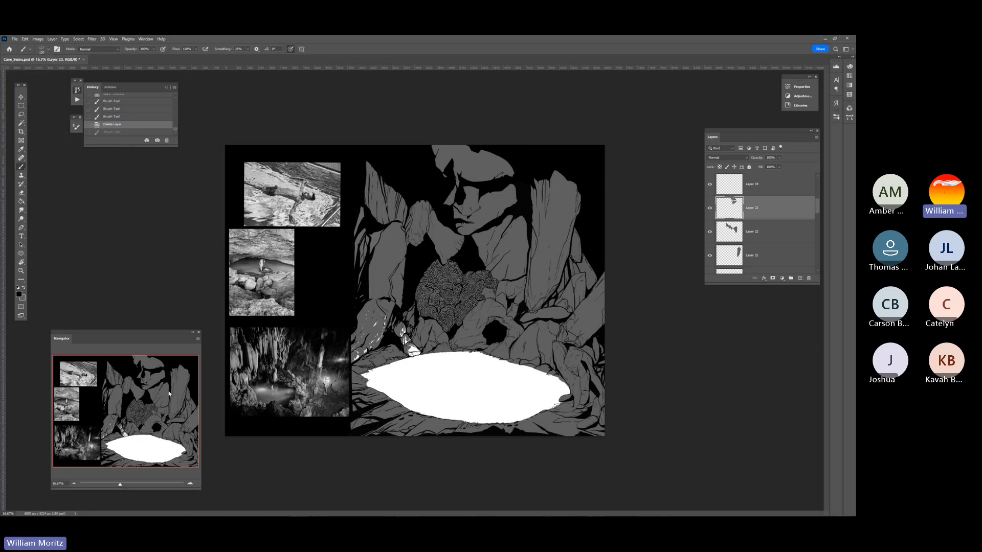
# - Switch to Chrome and open google.com
pyautogui.press('super')
pyautogui.click(203, 509)
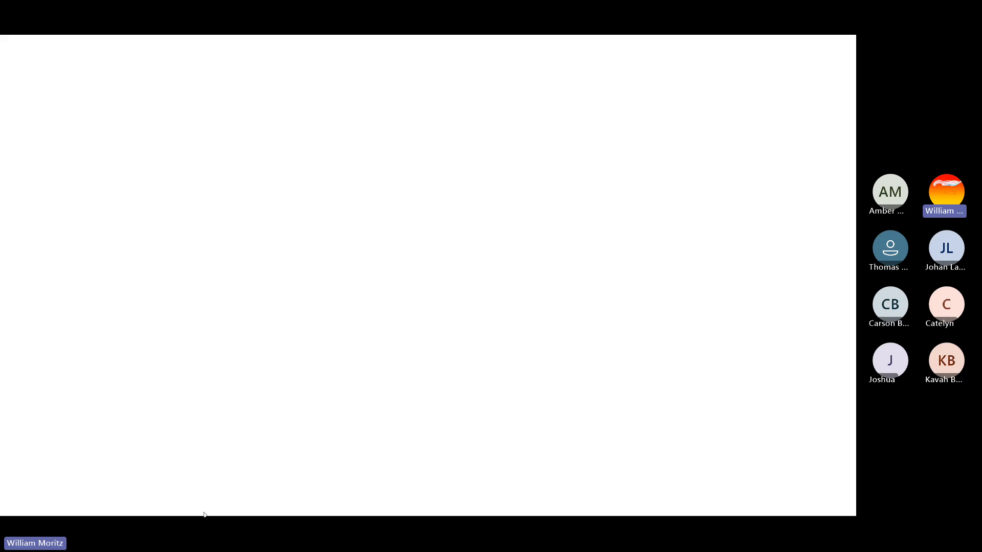
pyautogui.click(206, 57)
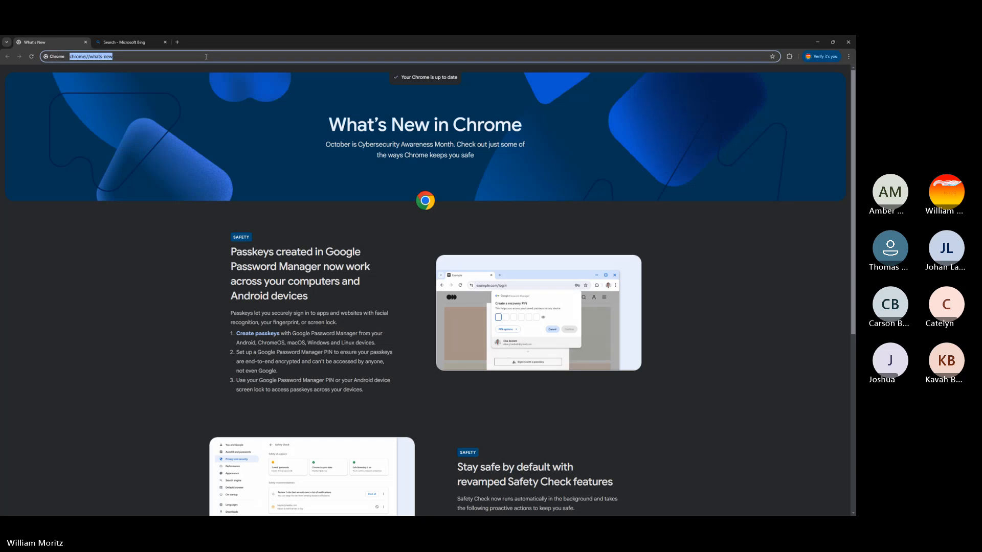
pyautogui.write('google.com')
pyautogui.press('Return')
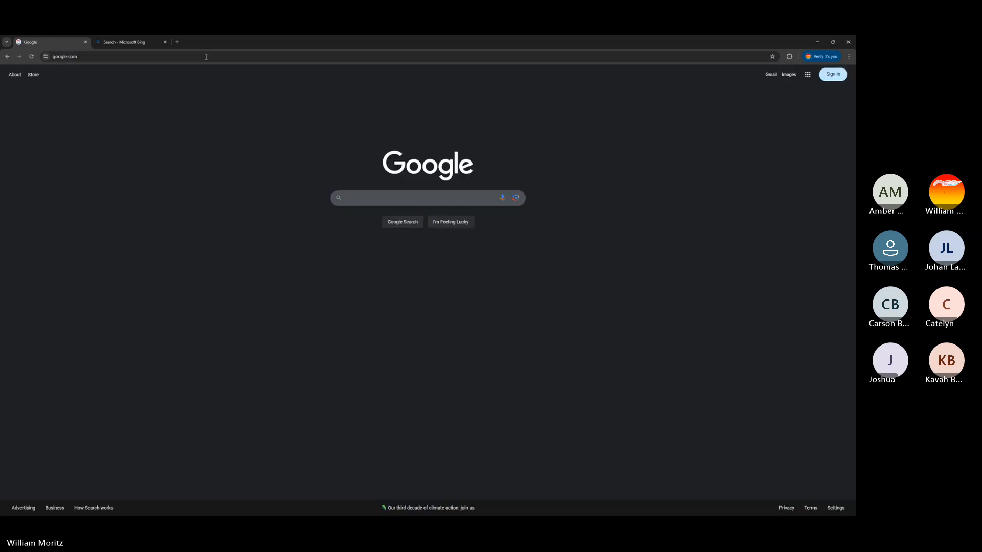
# - Search Google for "grundge txture" and show the image results
pyautogui.write('grundge txture')
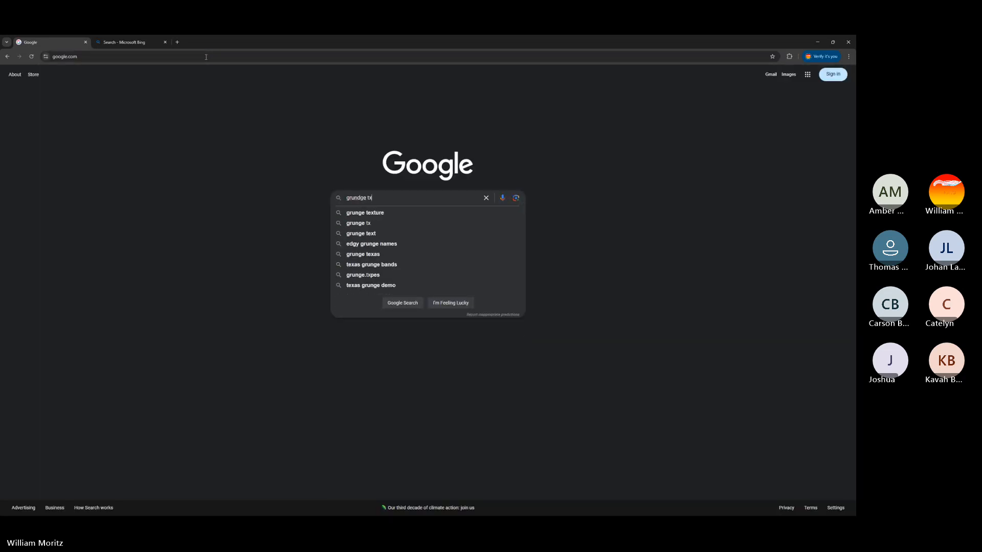
pyautogui.press('Return')
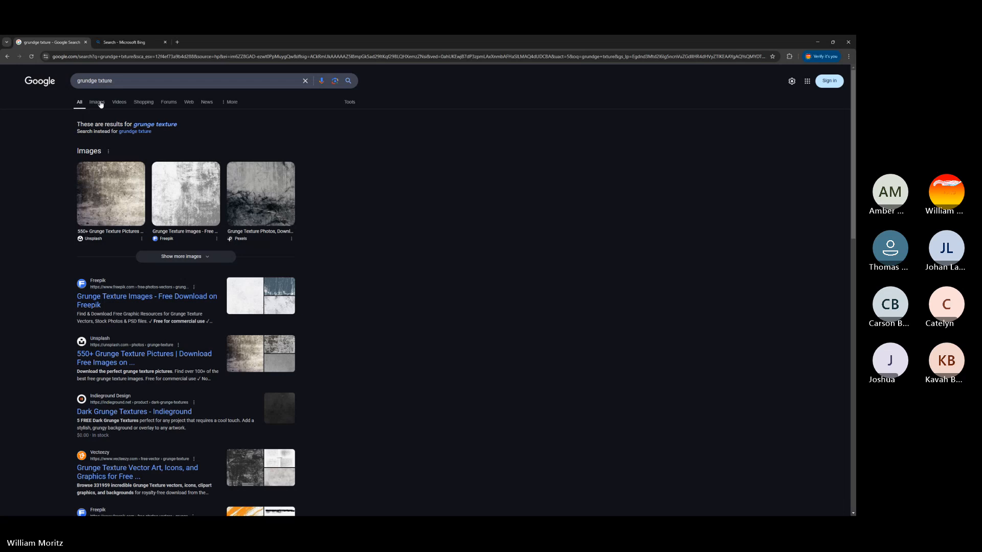
pyautogui.click(101, 104)
# - Refine the image search to "grunge texture black and white" and browse the results
pyautogui.click(130, 78)
pyautogui.write('b')
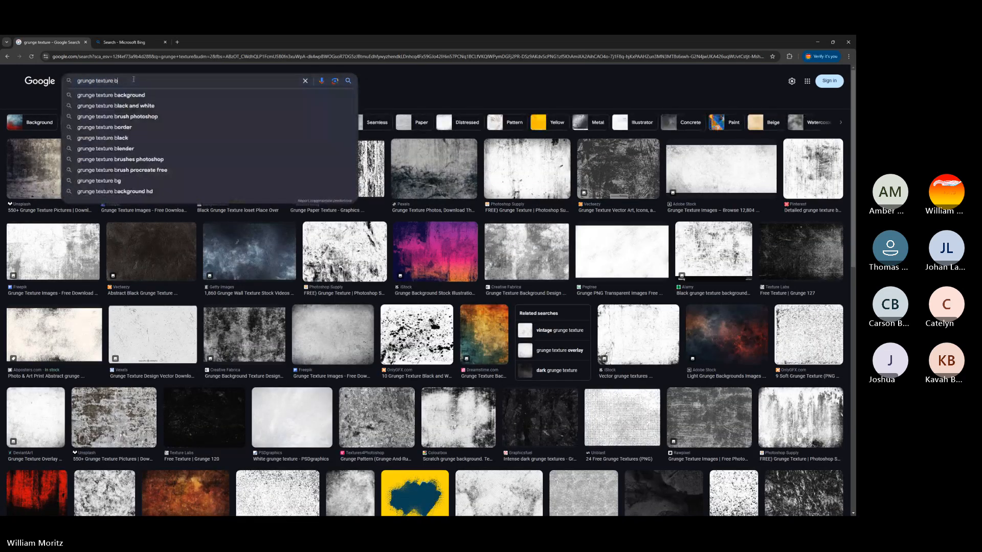
pyautogui.write('lack and white')
pyautogui.press('Return')
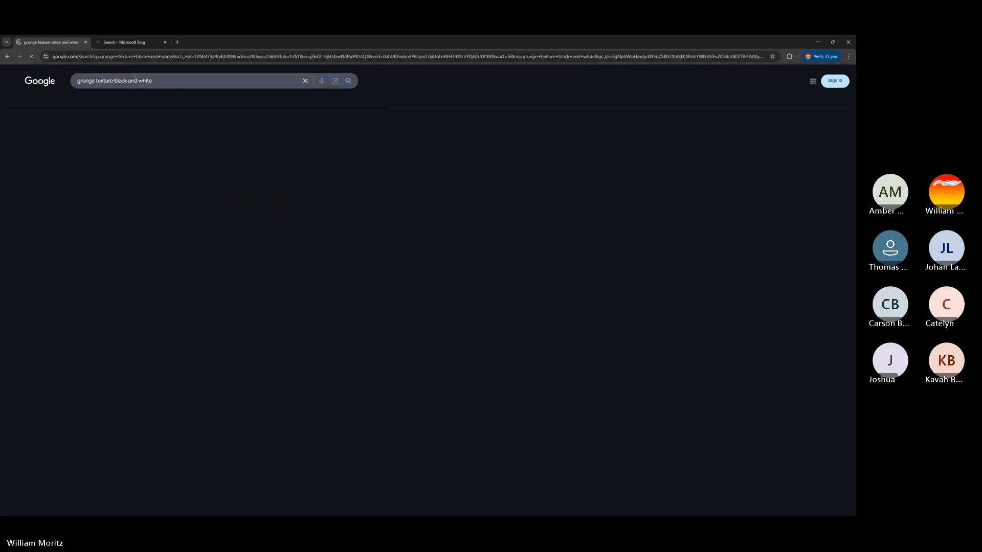
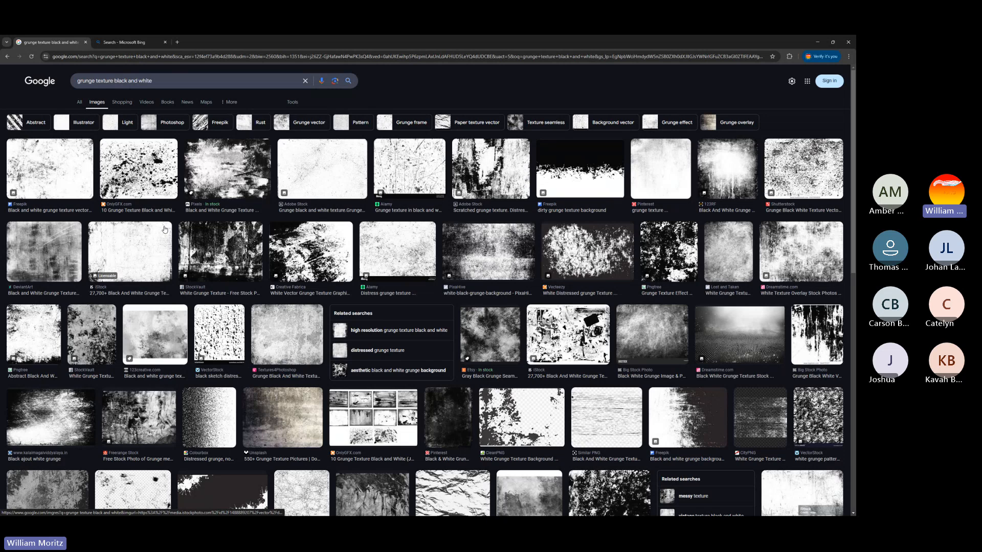
pyautogui.scroll(-2, 172, 241)
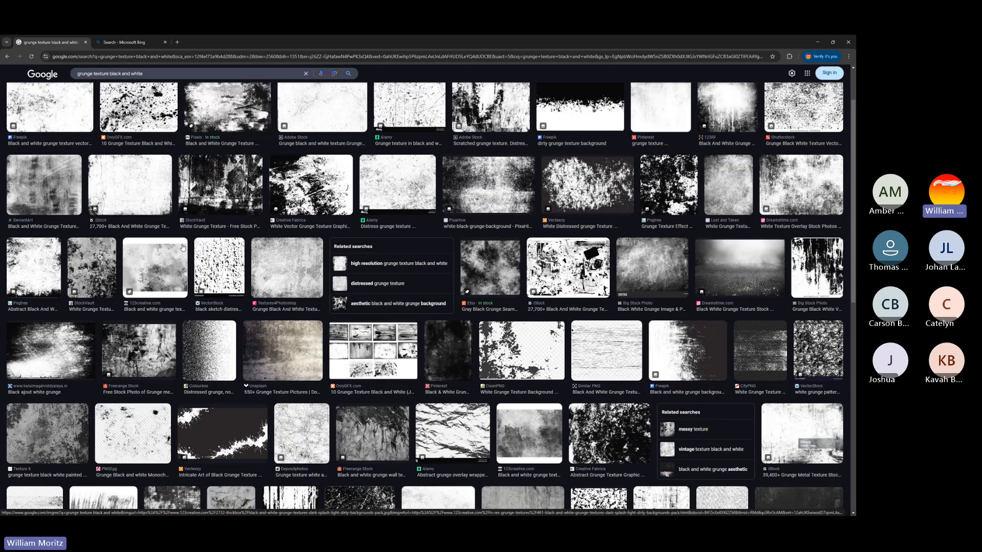
# - Copy the Creative Fabrica black and white grunge texture image from the search results and switch to Photoshop
pyautogui.scroll(-2, 182, 248)
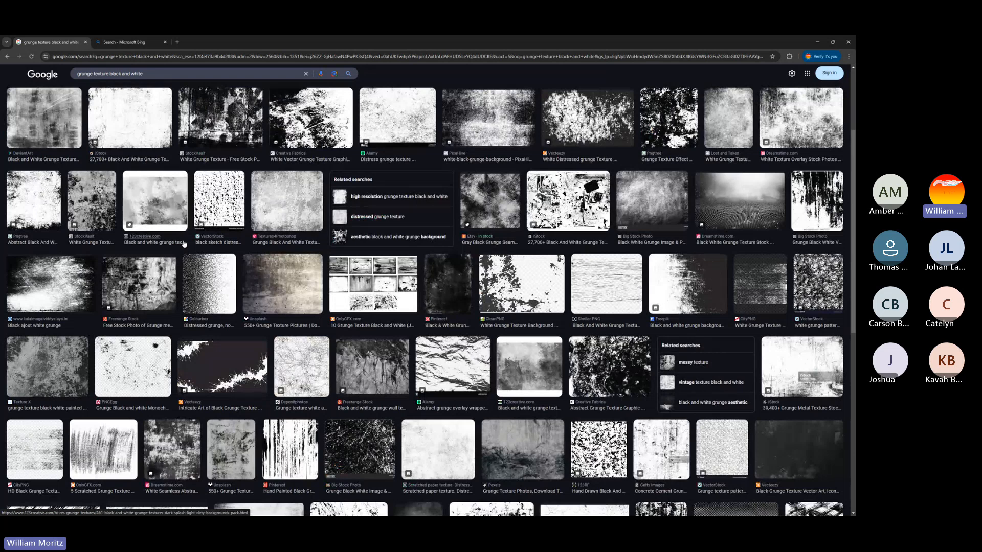
pyautogui.scroll(4, 463, 217)
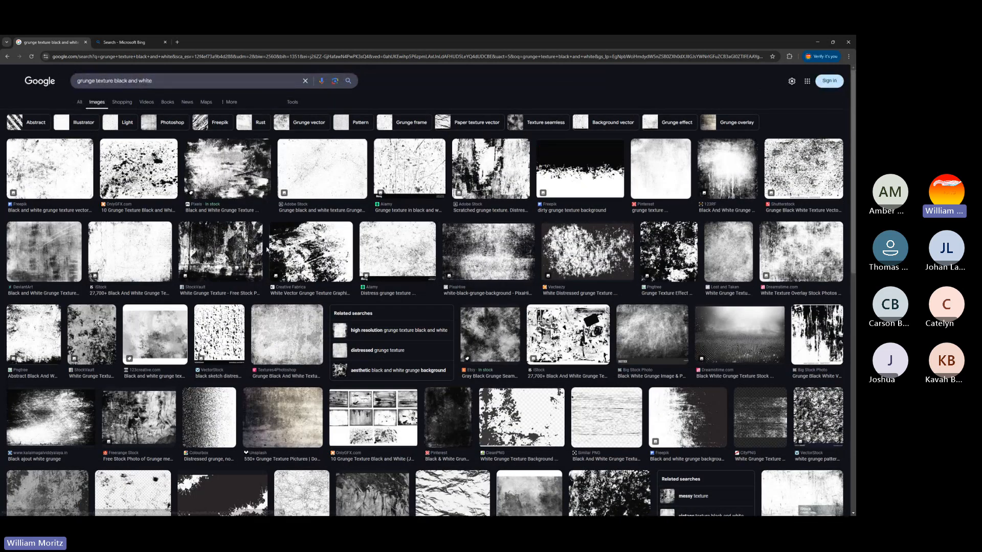
pyautogui.click(314, 253)
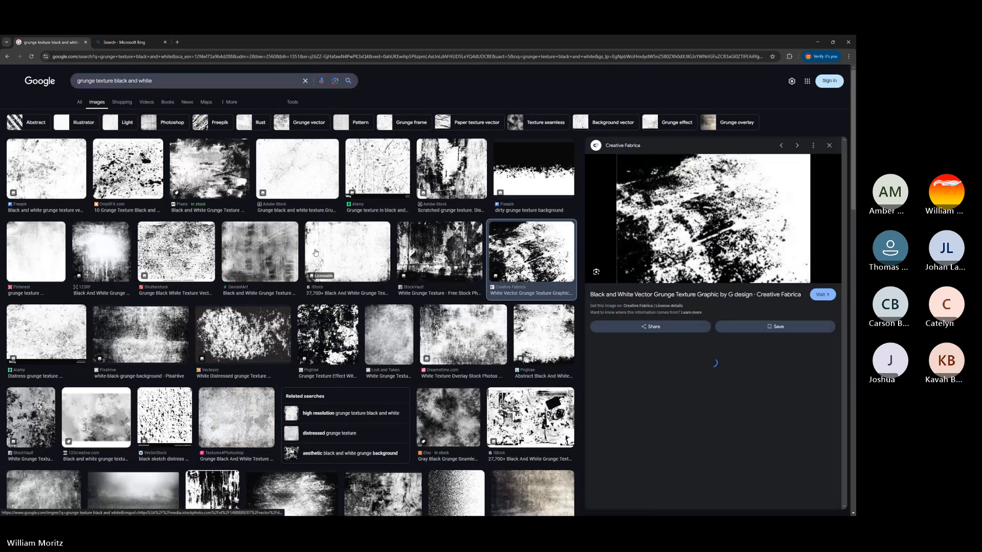
pyautogui.rightClick(702, 234)
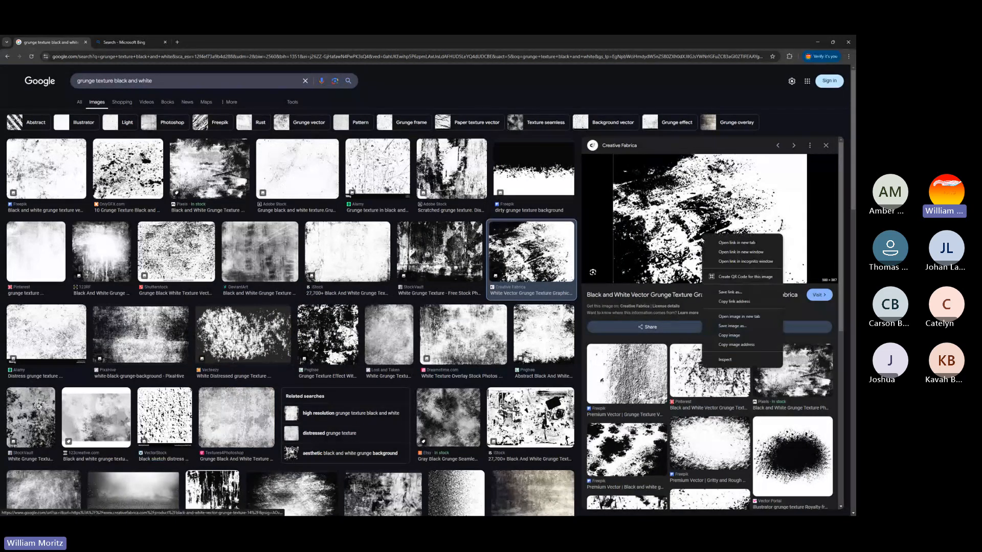
pyautogui.click(716, 337)
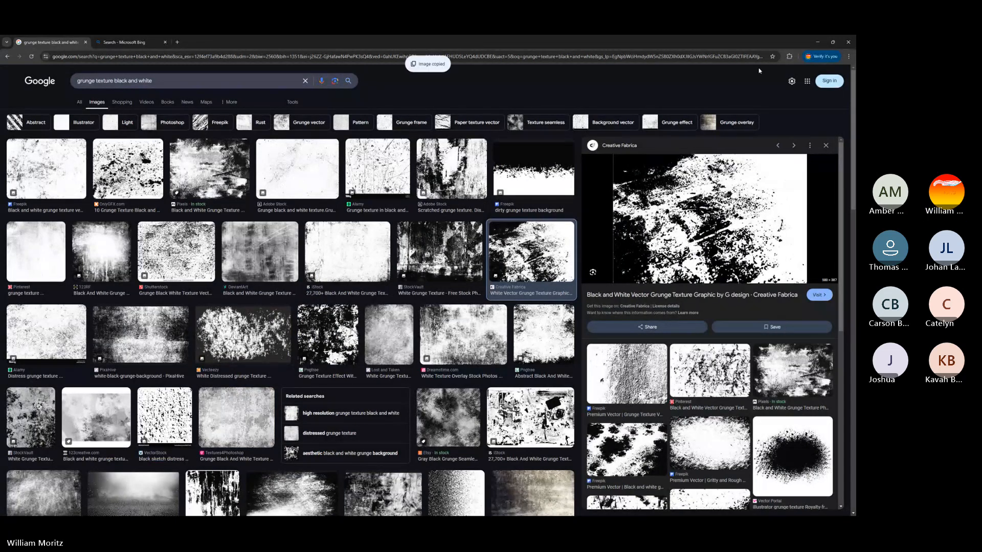
pyautogui.hotkey('alt', 'Tab')
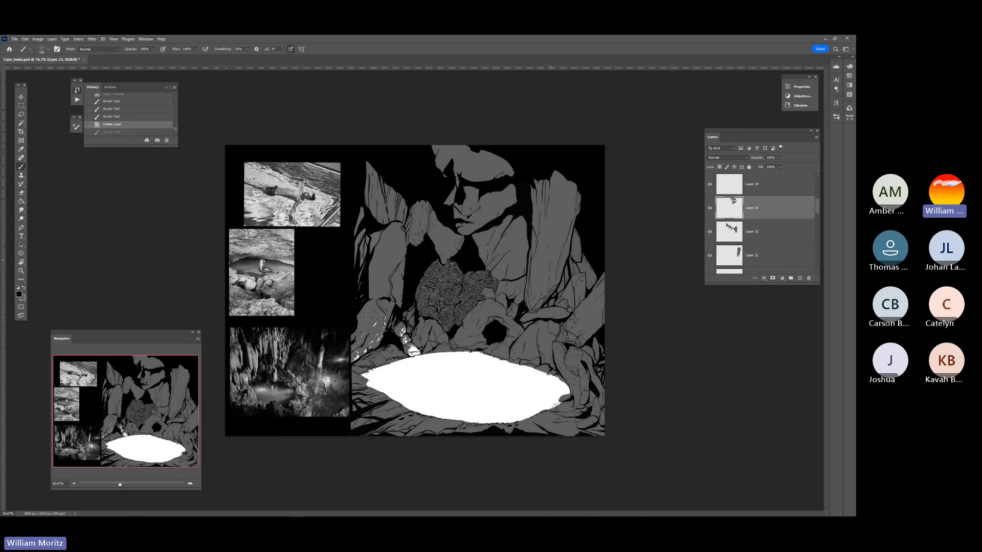
# - Check which layers make up the tall rock on the cave's left side, picking layers beneath it and toggling their visibility
pyautogui.click(708, 209)
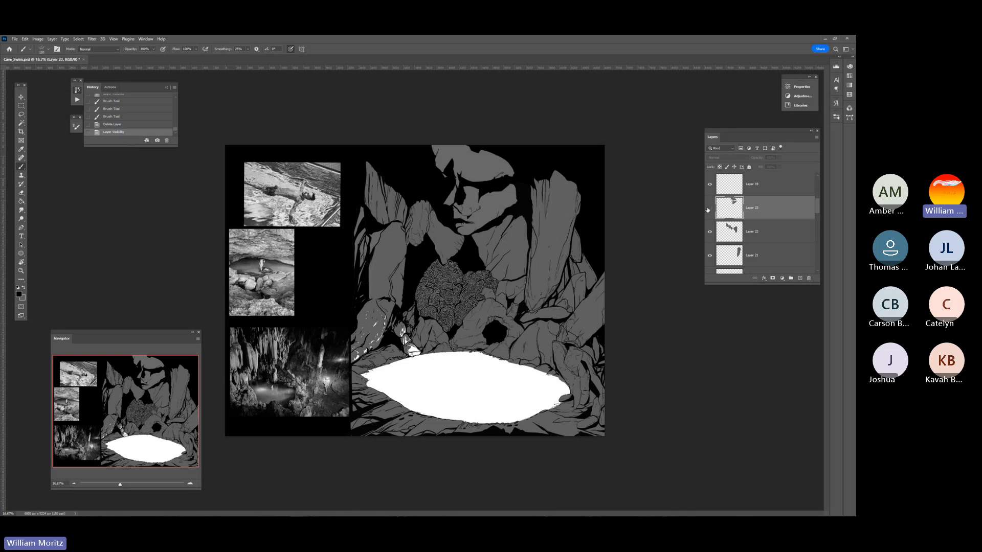
pyautogui.click(709, 209)
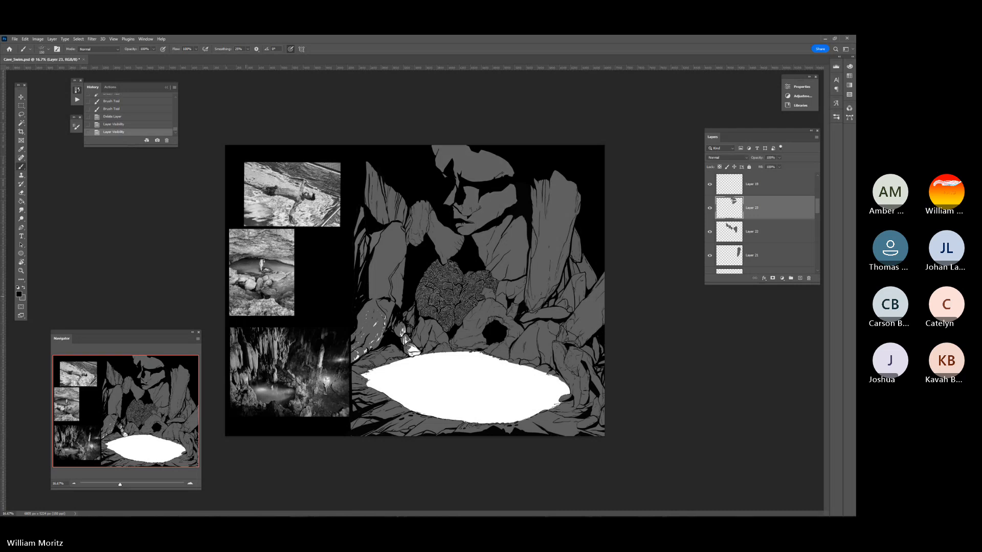
pyautogui.press('v')
pyautogui.rightClick(372, 240)
pyautogui.click(391, 251)
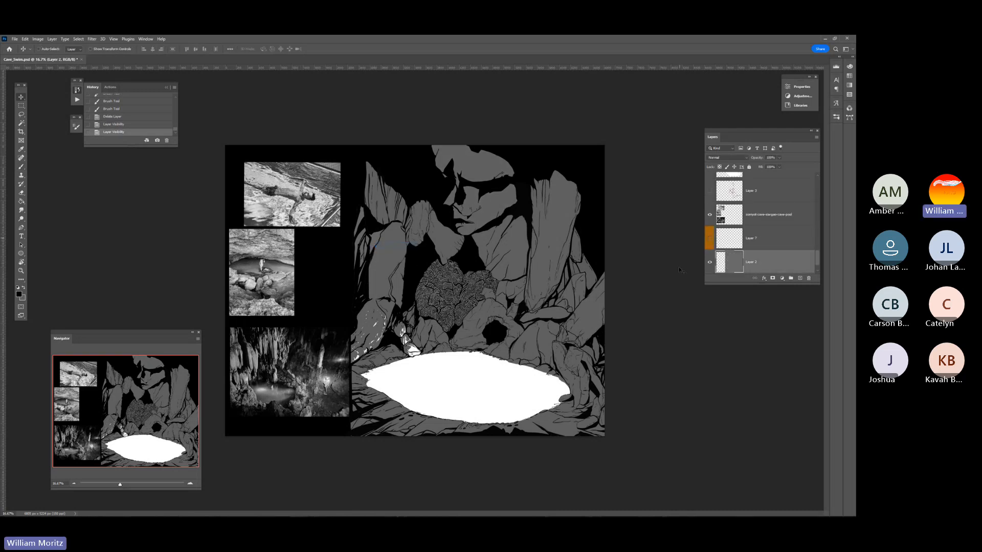
pyautogui.rightClick(362, 245)
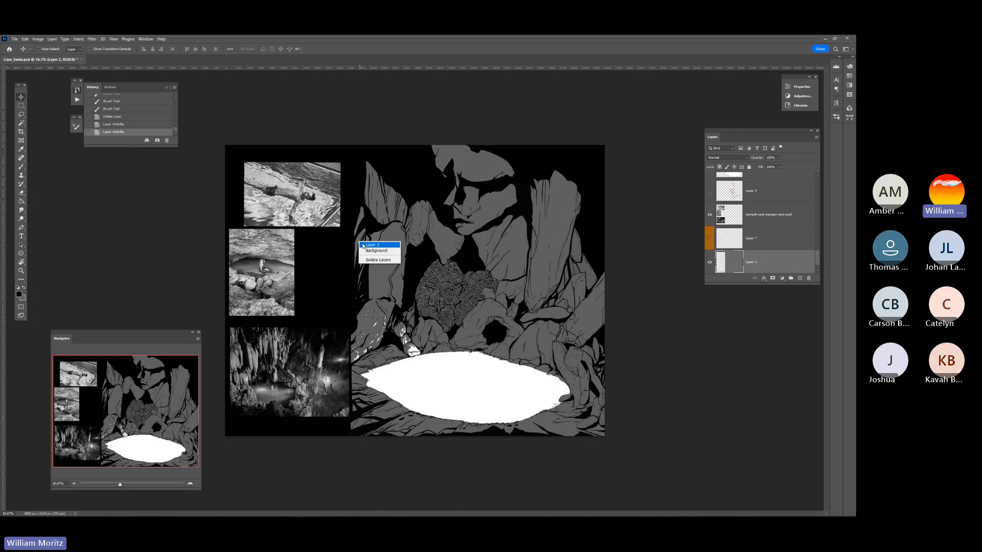
pyautogui.click(367, 246)
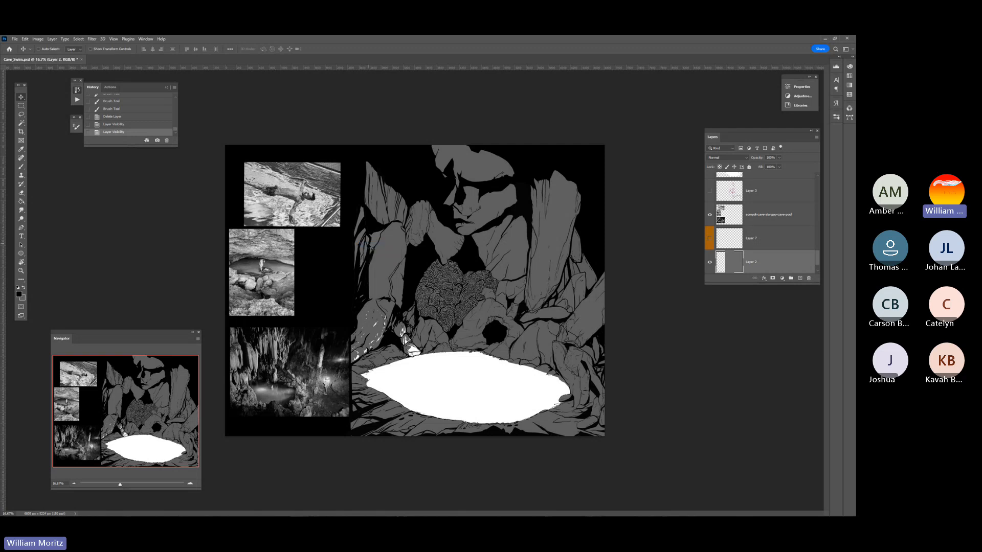
pyautogui.rightClick(381, 244)
pyautogui.click(404, 231)
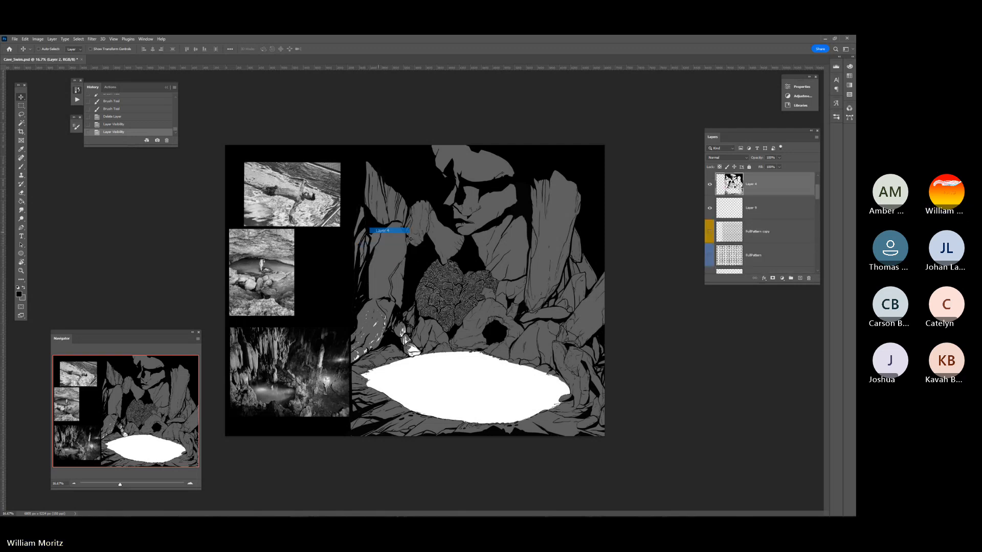
pyautogui.scroll(-2, 721, 230)
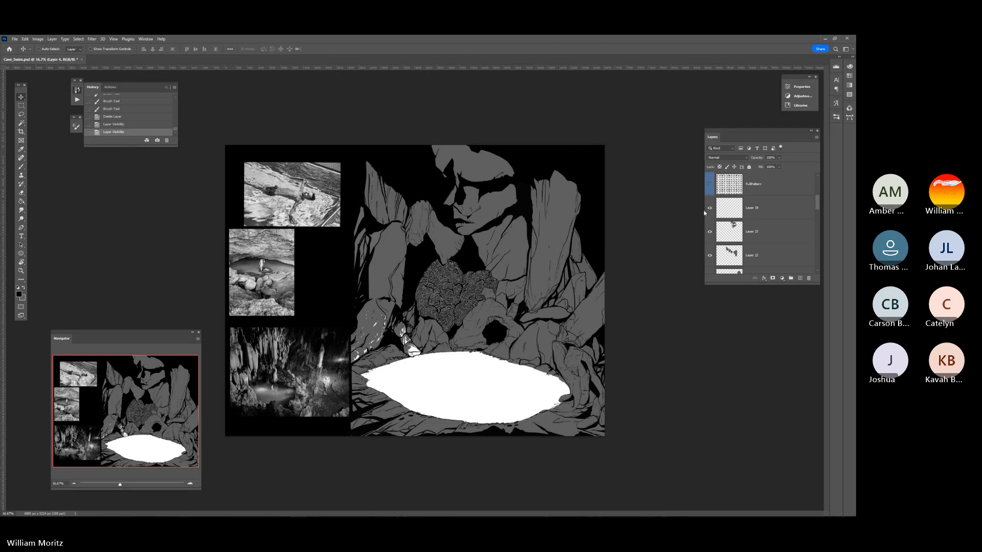
pyautogui.click(709, 208)
pyautogui.click(709, 209)
pyautogui.scroll(-1, 707, 235)
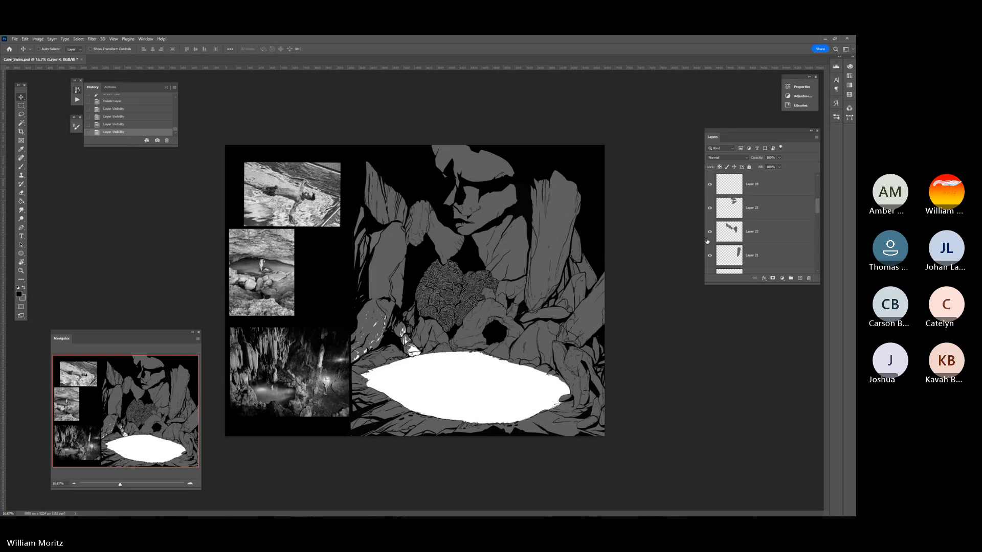
pyautogui.scroll(-5, 707, 241)
# - Select Layer 2, add an empty layer above it and swap the foreground colour to gray
pyautogui.rightClick(379, 246)
pyautogui.click(394, 250)
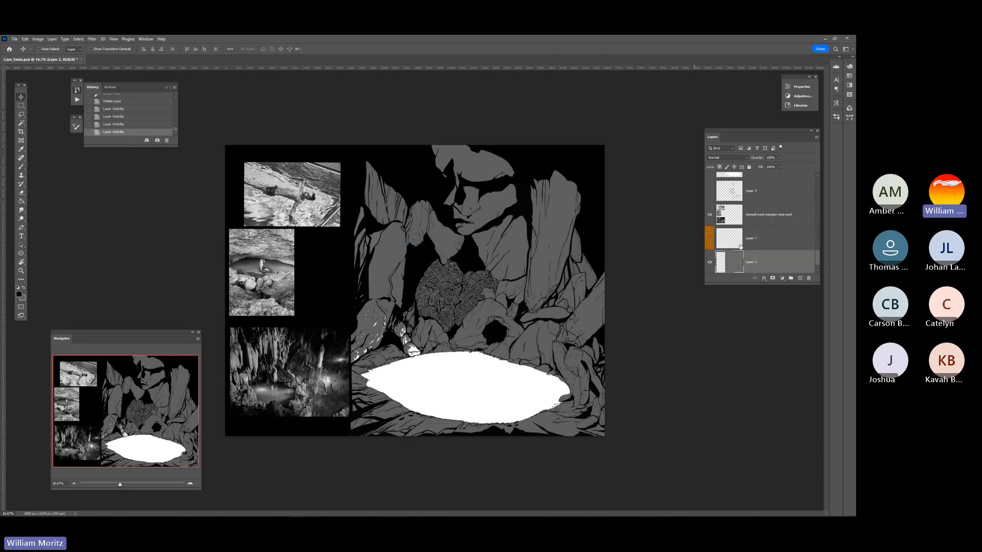
pyautogui.click(799, 280)
pyautogui.click(24, 288)
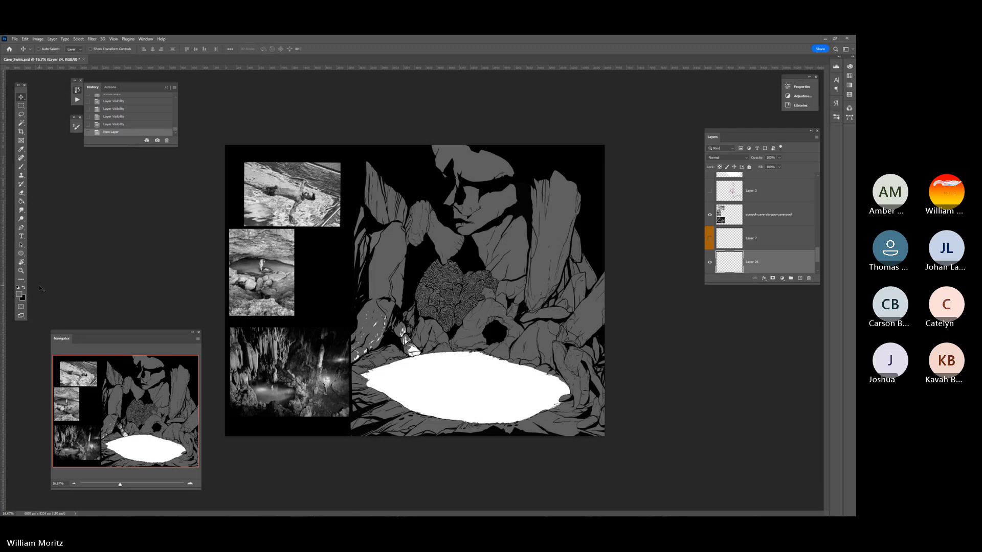
# - Paint a narrow gray rock shape along the cave's left edge with a small hard round brush
pyautogui.press('b')
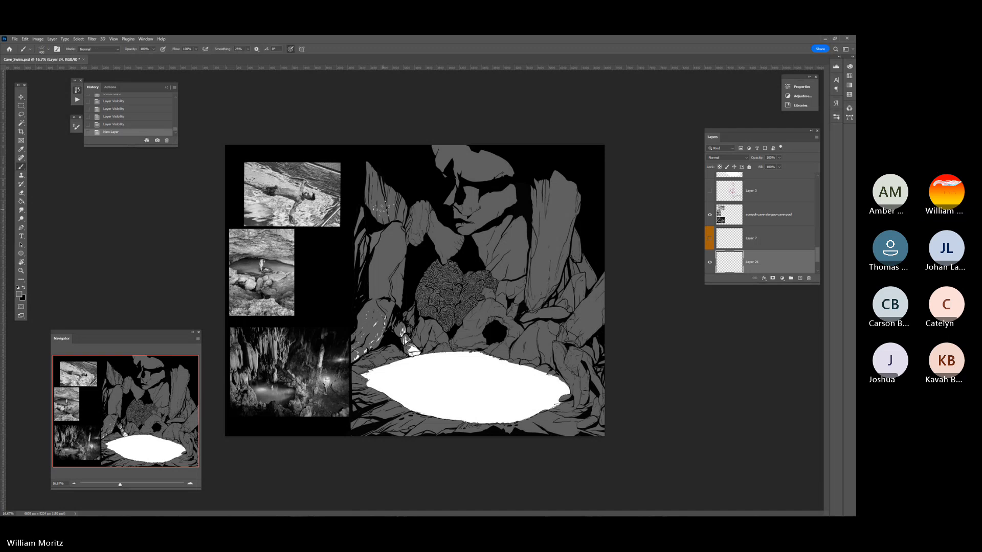
pyautogui.click(41, 49)
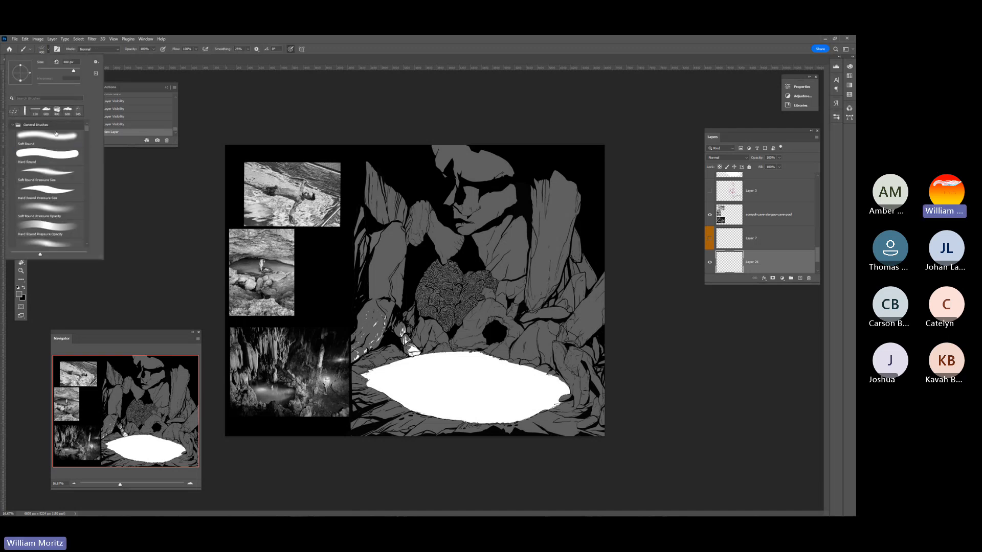
pyautogui.click(131, 215)
pyautogui.press('[')
pyautogui.press('[')
pyautogui.press('[')
pyautogui.press('[')
pyautogui.press('[')
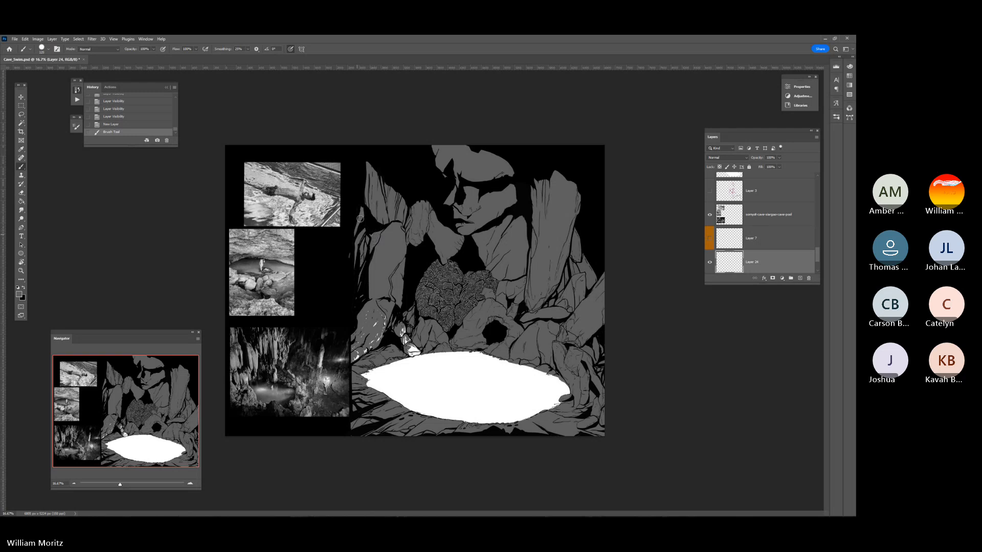
pyautogui.moveTo(356, 239); pyautogui.dragTo(339, 308)
# - Erase the excess paint at the outer edge of the new gray rock shape
pyautogui.press('e')
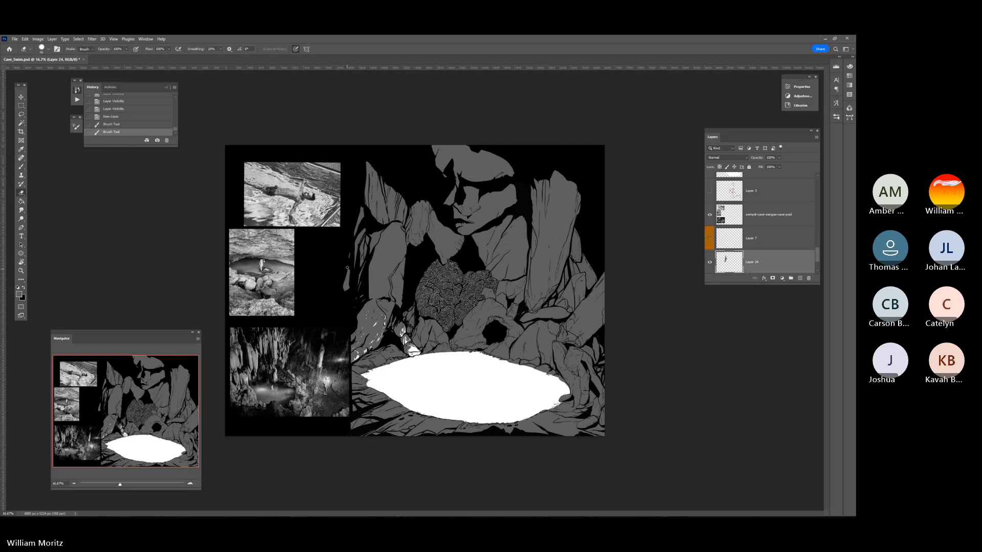
pyautogui.moveTo(347, 267); pyautogui.dragTo(348, 263)
pyautogui.click(346, 231)
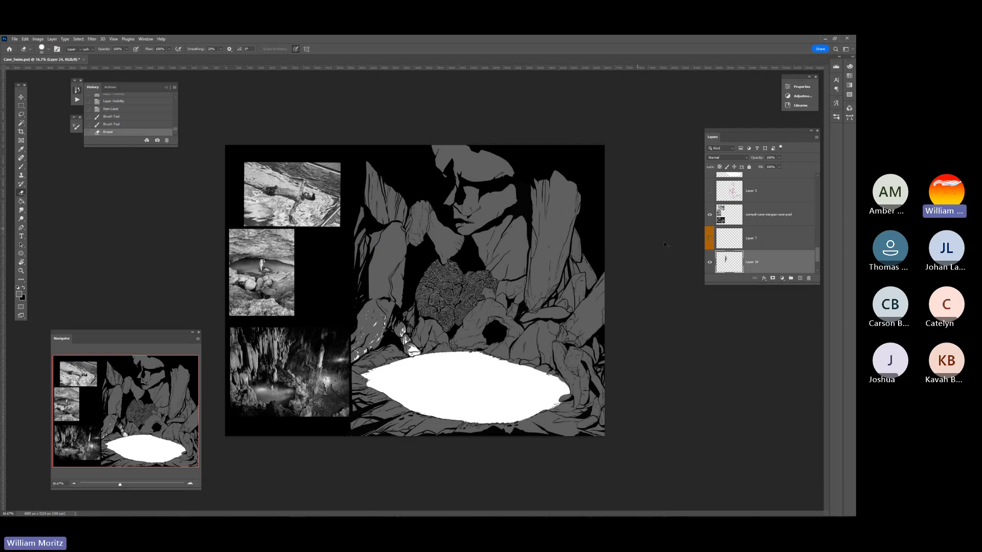
# - Load the new gray rock shape as a selection, paste the grunge texture and move it over the left rock
pyautogui.press('v')
pyautogui.keyDown('ctrl'); pyautogui.click(730, 266); pyautogui.keyUp('ctrl')
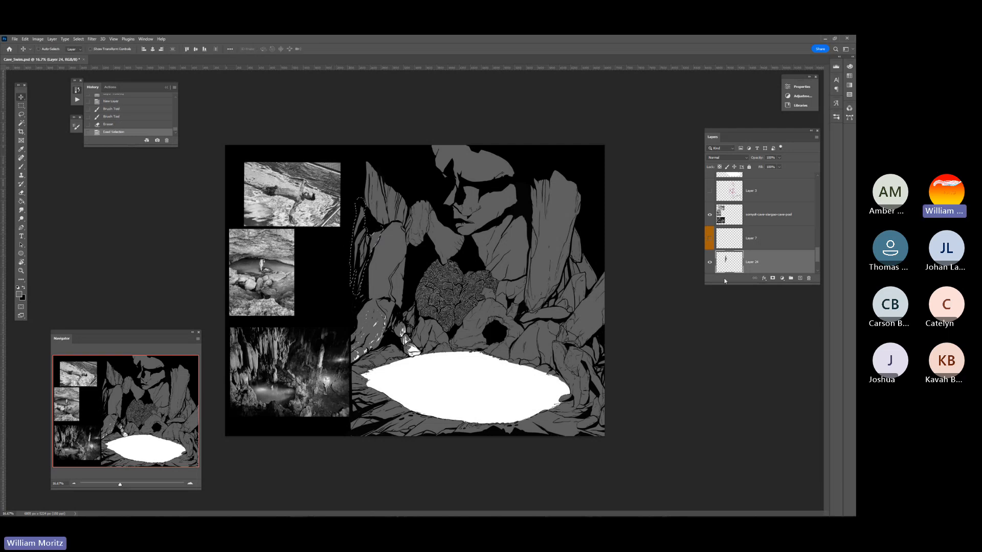
pyautogui.hotkey('ctrl', 'c')
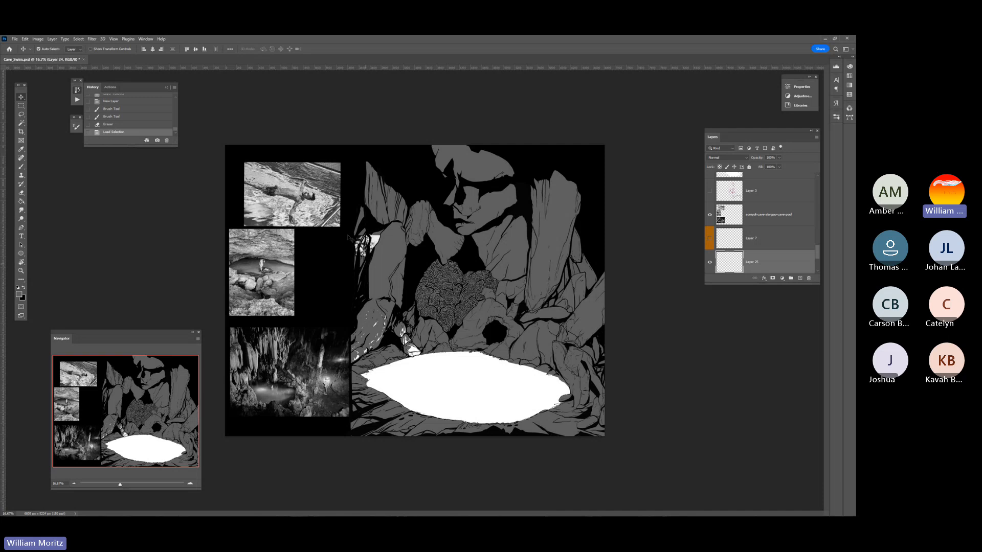
pyautogui.hotkey('ctrl', 'v')
pyautogui.moveTo(387, 262)
pyautogui.mouseDown()
pyautogui.moveTo(435, 209)
pyautogui.moveTo(495, 236)
pyautogui.moveTo(405, 244)
pyautogui.moveTo(390, 225)
pyautogui.moveTo(382, 231)
pyautogui.mouseUp()
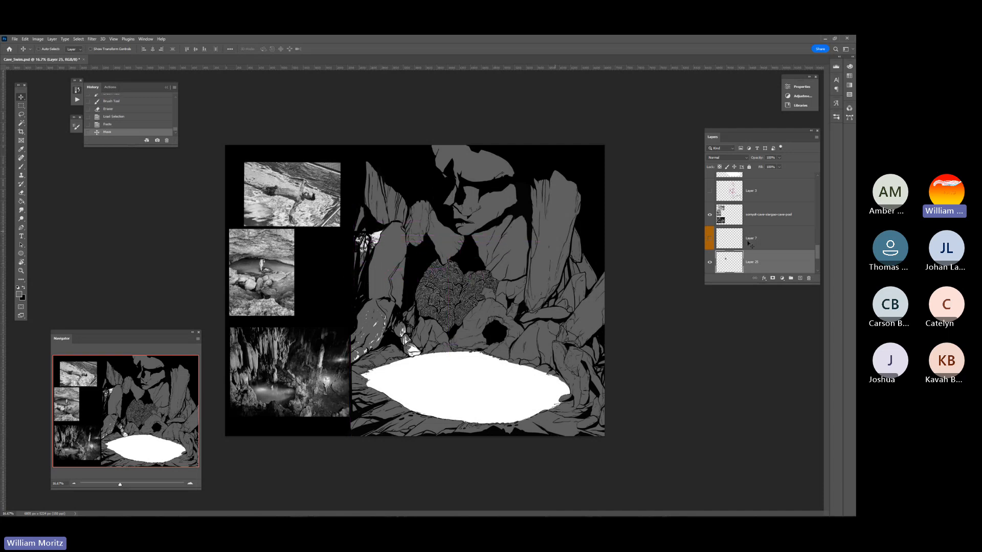
# - Move the grunge texture layer to the top of the layer stack and enlarge the texture over the left rocks
pyautogui.moveTo(786, 263); pyautogui.dragTo(794, 182)
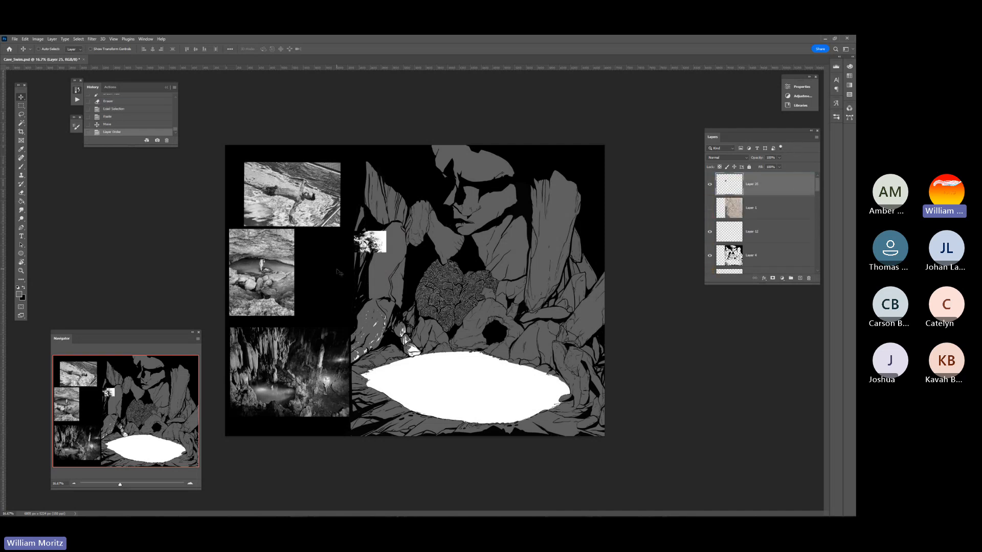
pyautogui.moveTo(364, 246)
pyautogui.mouseDown()
pyautogui.moveTo(391, 250)
pyautogui.moveTo(388, 261)
pyautogui.moveTo(439, 226)
pyautogui.mouseUp()
pyautogui.hotkey('ctrl', 't')
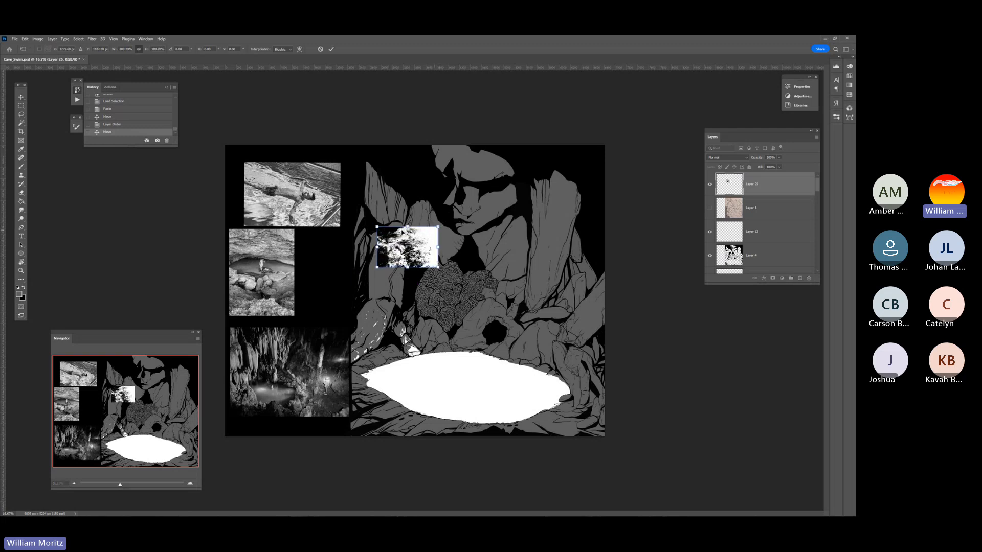
pyautogui.press('Return')
# - Select the texture's white areas with Color Range using sampled colours and cut them from the layer
pyautogui.click(78, 39)
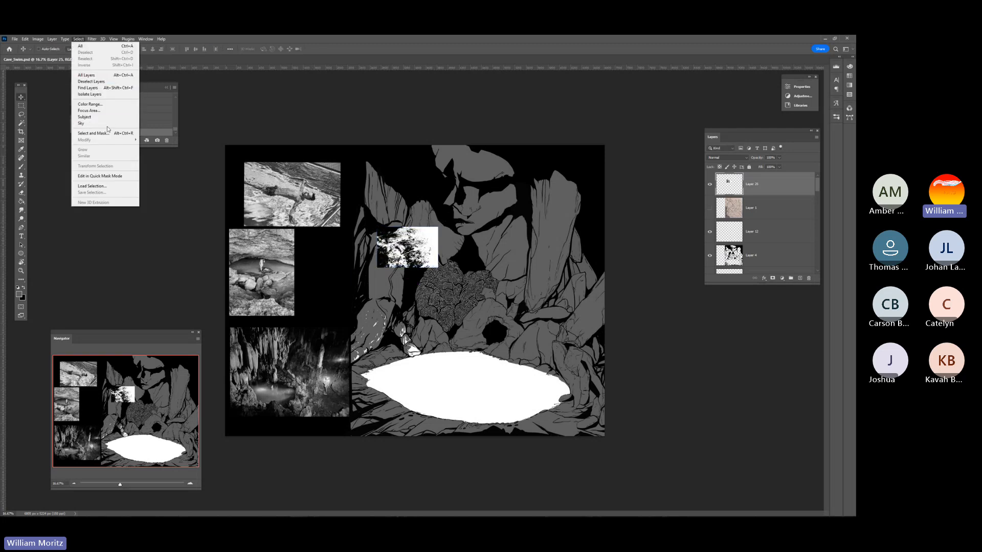
pyautogui.click(114, 105)
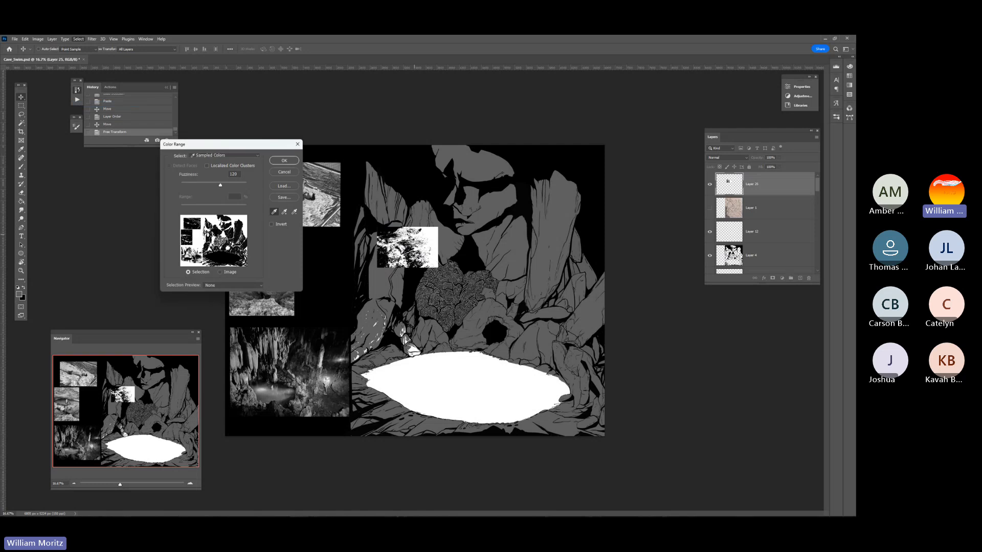
pyautogui.click(290, 163)
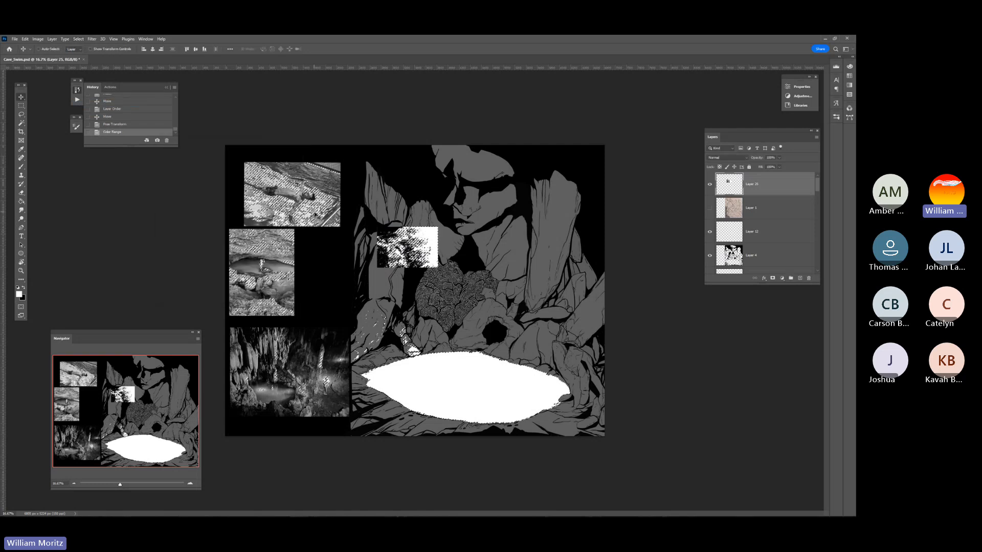
pyautogui.hotkey('ctrl', 'x')
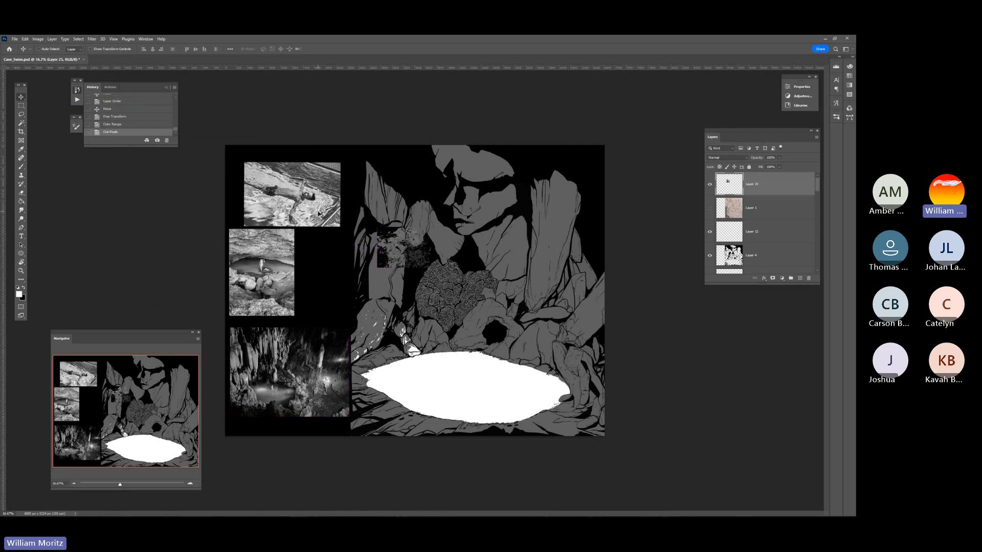
# - Apply a black Color Overlay to the grunge texture layer and rasterize its layer style
pyautogui.click(22, 271)
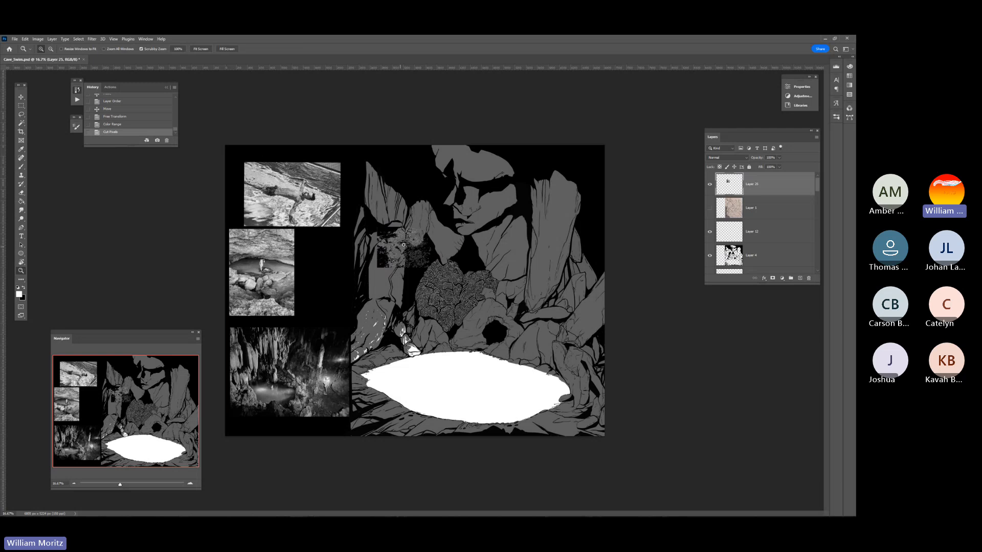
pyautogui.moveTo(403, 245); pyautogui.dragTo(323, 252)
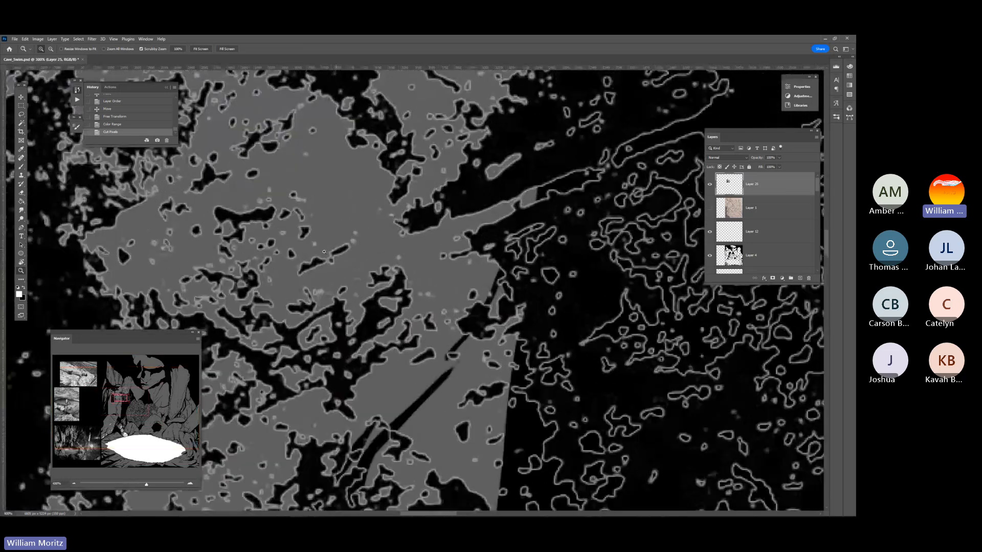
pyautogui.doubleClick(774, 185)
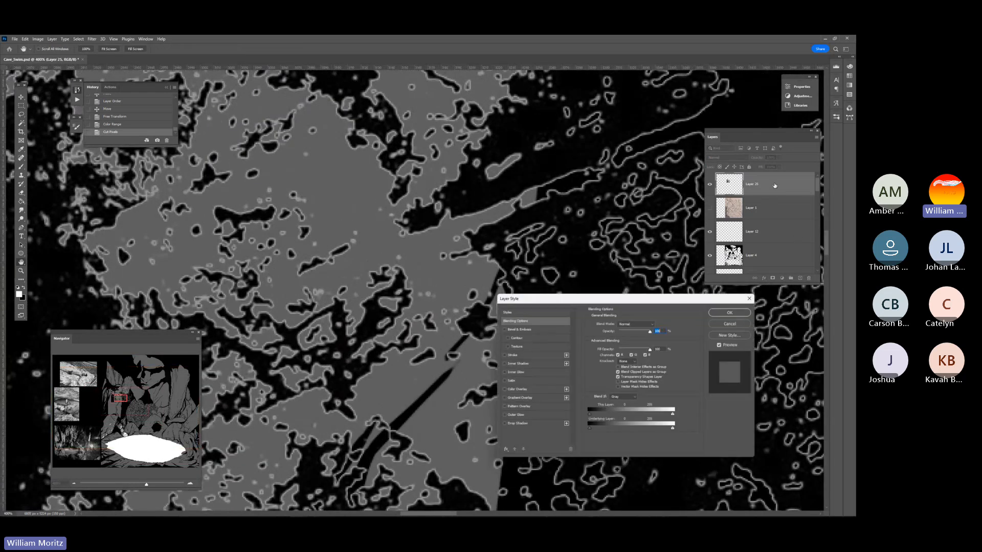
pyautogui.click(532, 389)
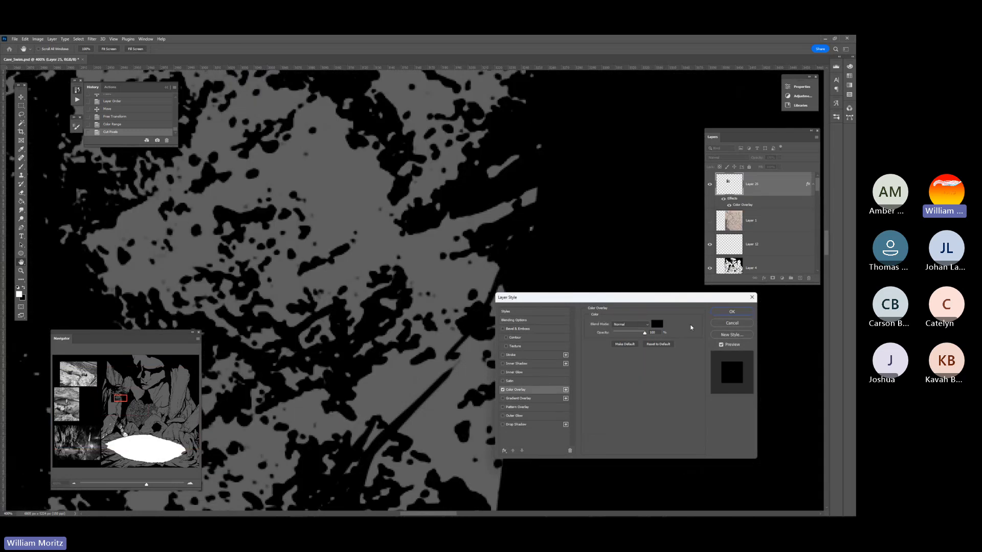
pyautogui.click(731, 313)
pyautogui.rightClick(773, 189)
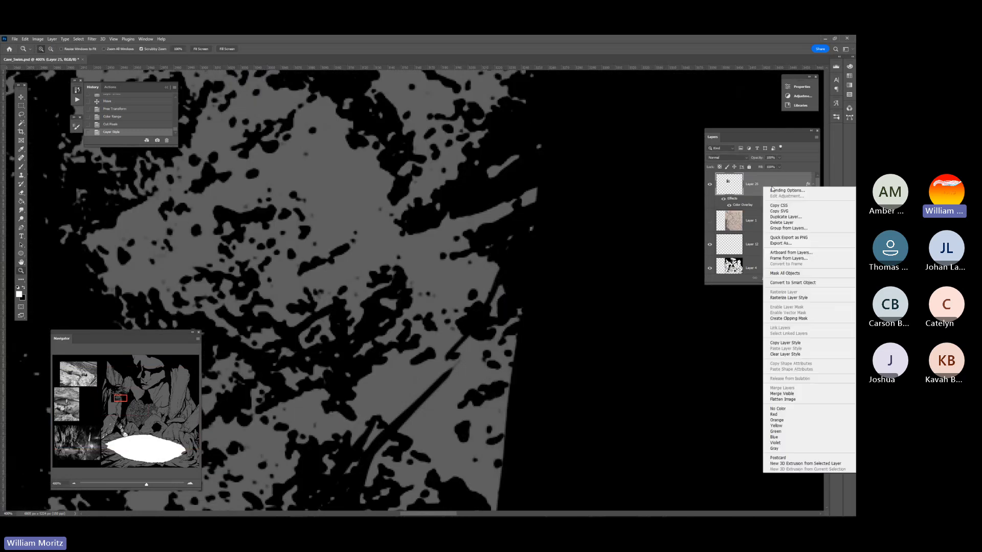
pyautogui.click(789, 297)
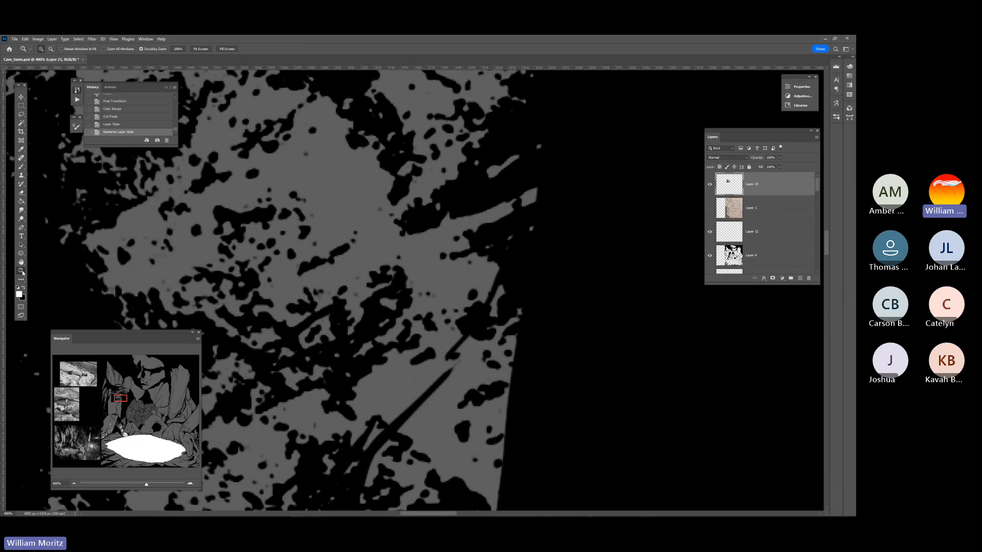
# - Move the black texture onto the narrow rocks at the cave's far left edge, scaling it down and rotating it with Free Transform
pyautogui.scroll(-5, 288, 266)
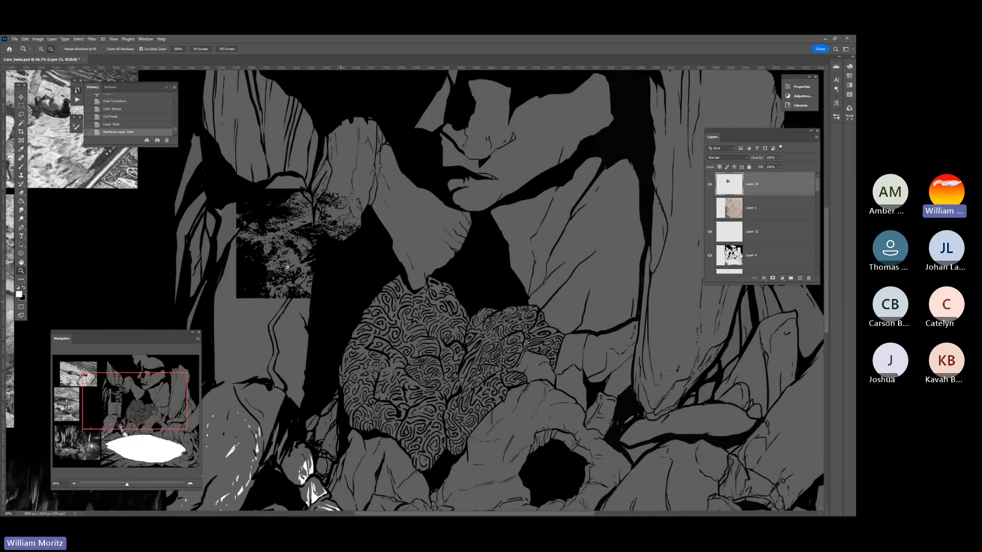
pyautogui.scroll(-3, 288, 267)
pyautogui.moveTo(288, 267); pyautogui.dragTo(351, 268)
pyautogui.press('v')
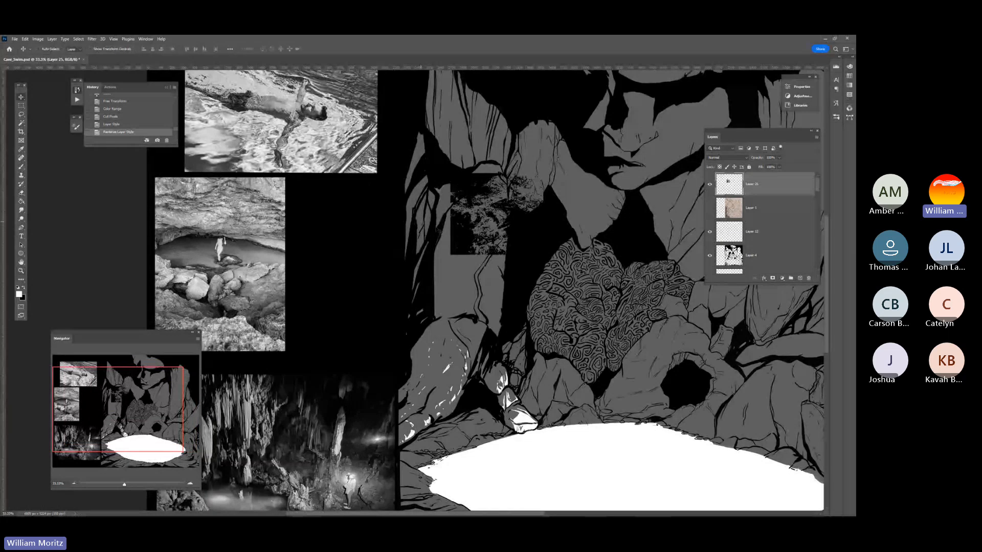
pyautogui.moveTo(457, 247); pyautogui.dragTo(418, 207)
pyautogui.hotkey('ctrl', 't')
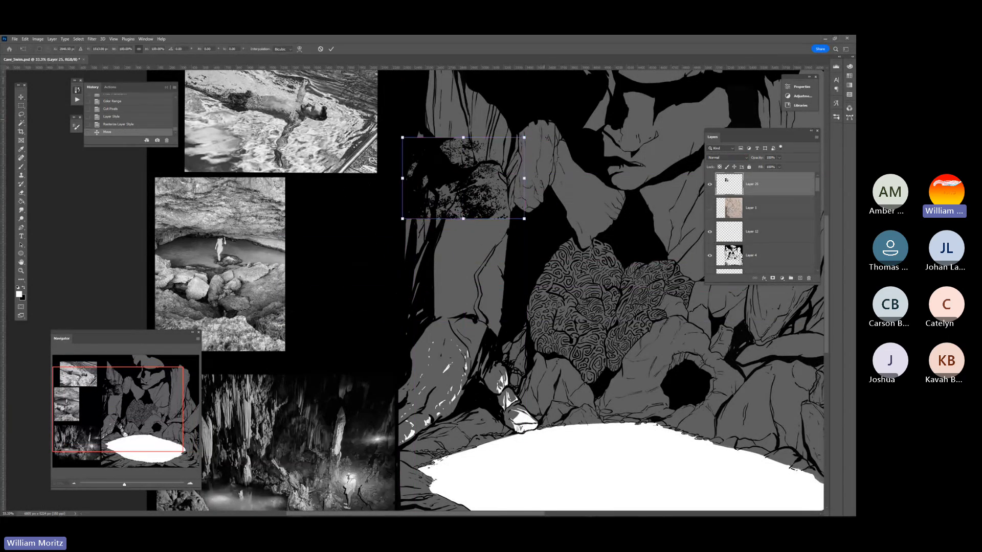
pyautogui.moveTo(534, 131); pyautogui.dragTo(518, 219)
pyautogui.moveTo(473, 170); pyautogui.dragTo(449, 177)
pyautogui.moveTo(470, 117); pyautogui.dragTo(453, 156)
pyautogui.moveTo(432, 205); pyautogui.dragTo(430, 172)
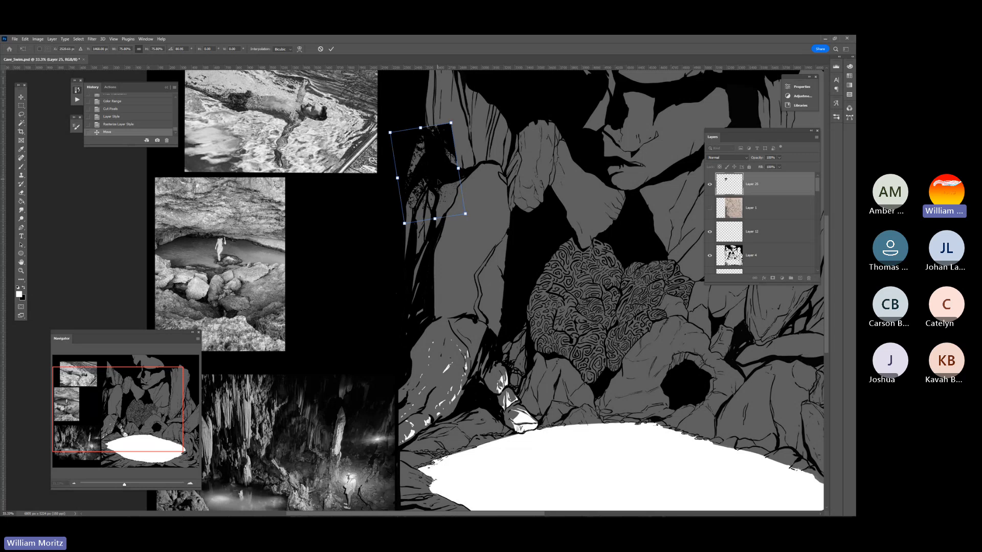
pyautogui.moveTo(426, 192); pyautogui.dragTo(427, 193)
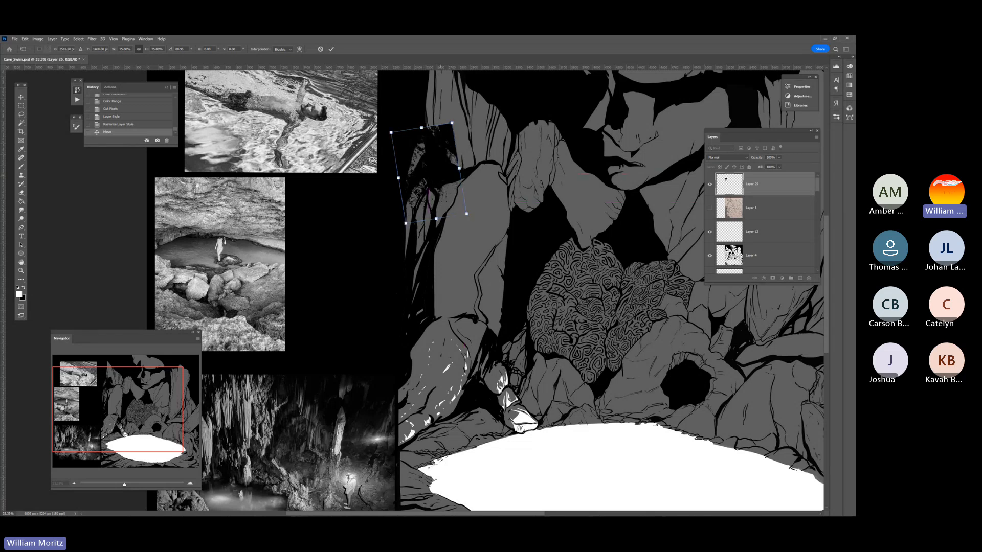
# - Distort the texture's corners so it stretches down along the narrow far-left rocks, and apply the transformation
pyautogui.click(33, 39)
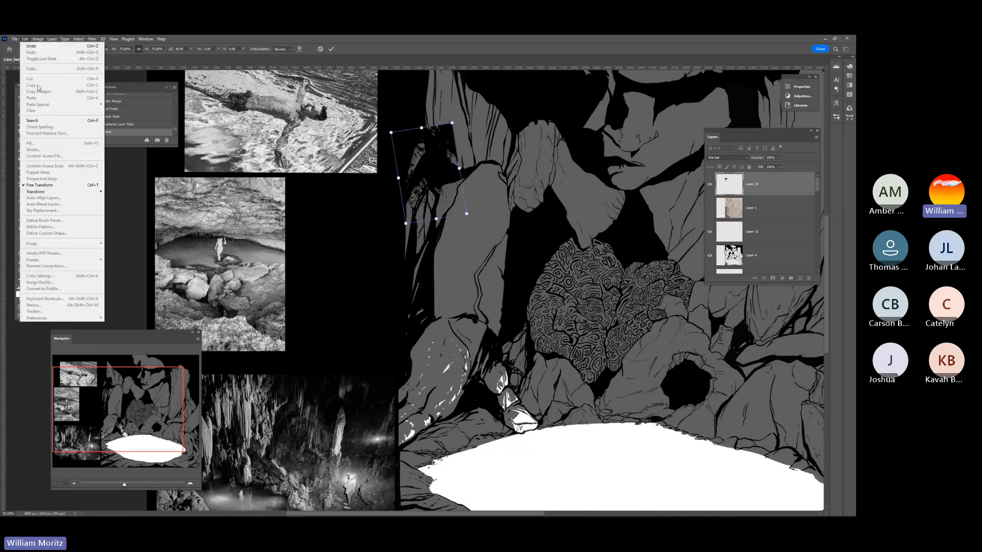
pyautogui.moveTo(89, 193)
pyautogui.click(114, 213)
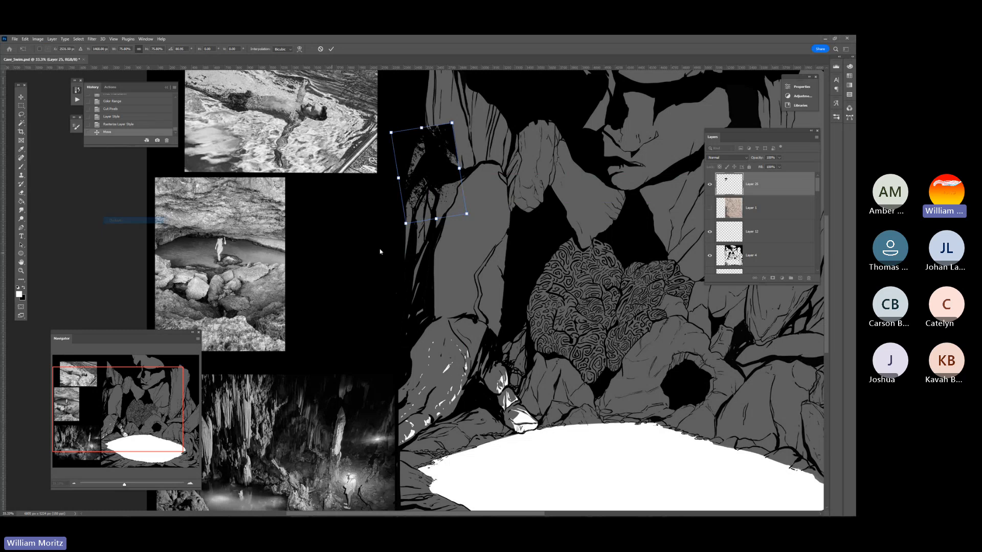
pyautogui.moveTo(405, 224); pyautogui.dragTo(407, 301)
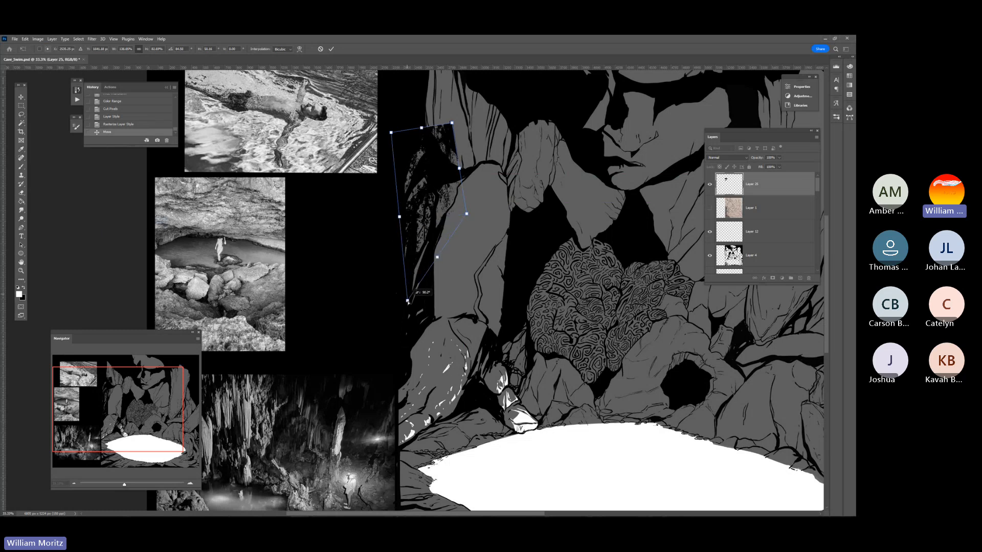
pyautogui.moveTo(468, 215)
pyautogui.mouseDown()
pyautogui.moveTo(463, 203)
pyautogui.moveTo(467, 217)
pyautogui.mouseUp()
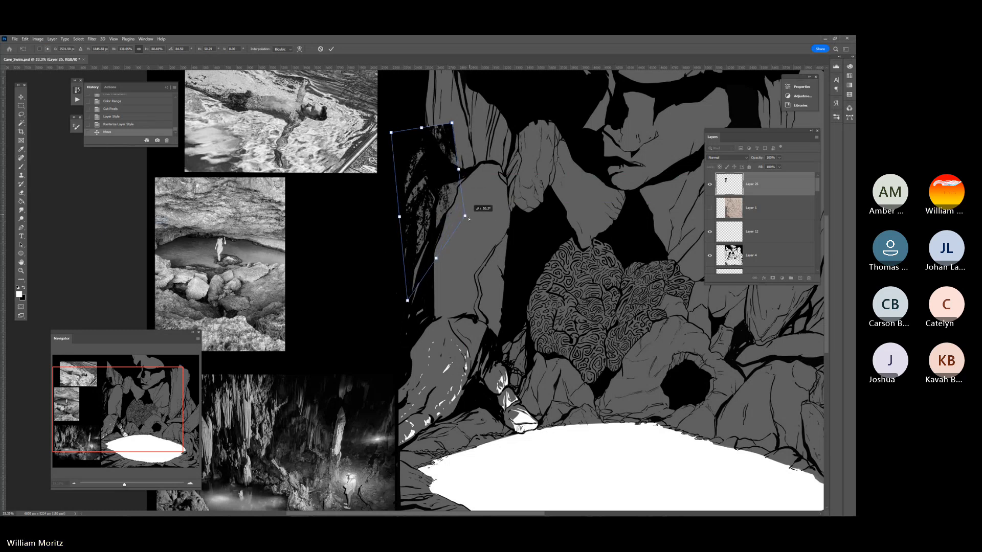
pyautogui.moveTo(452, 124)
pyautogui.mouseDown()
pyautogui.moveTo(438, 139)
pyautogui.moveTo(448, 154)
pyautogui.moveTo(463, 136)
pyautogui.moveTo(463, 152)
pyautogui.moveTo(450, 159)
pyautogui.moveTo(452, 131)
pyautogui.moveTo(471, 175)
pyautogui.moveTo(443, 245)
pyautogui.mouseUp()
pyautogui.press('Return')
# - Erase the excess black texture overlapping the rocks beside the narrow far-left formation
pyautogui.press('e')
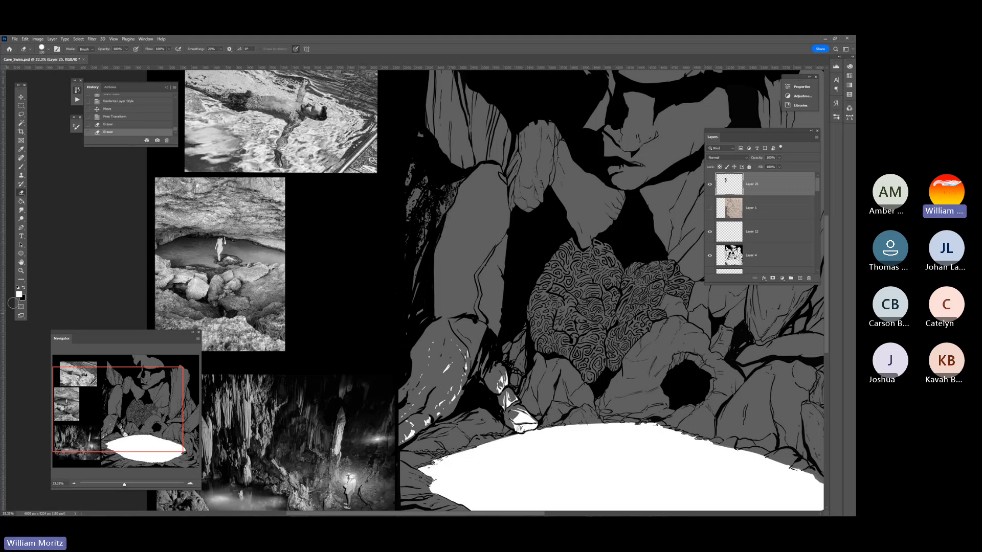
pyautogui.press('z')
pyautogui.keyDown('alt'); pyautogui.click(431, 272); pyautogui.keyUp('alt')
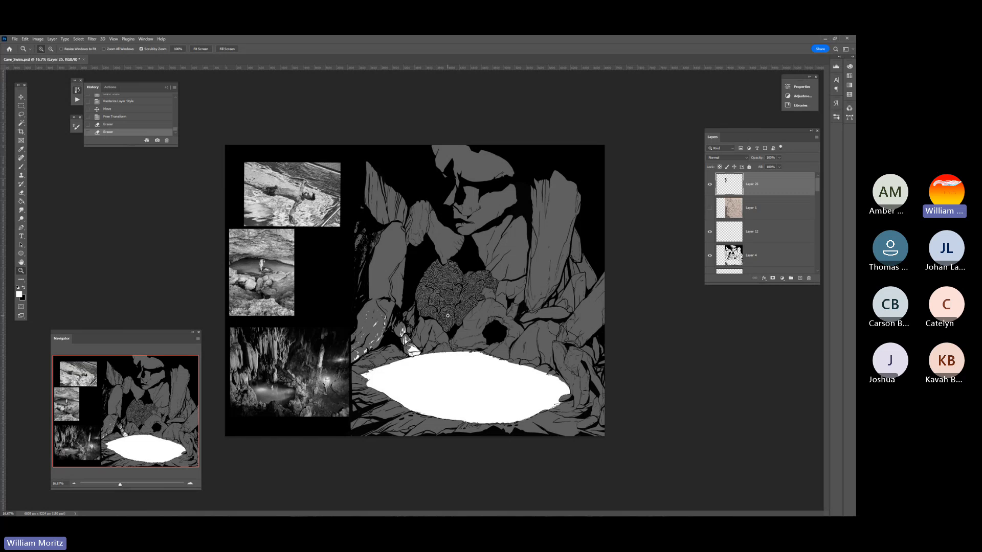
# - Select Layer 10 from the canvas beside the tall right-hand rock and toggle its visibility to check its contents
pyautogui.press('v')
pyautogui.rightClick(575, 246)
pyautogui.click(594, 249)
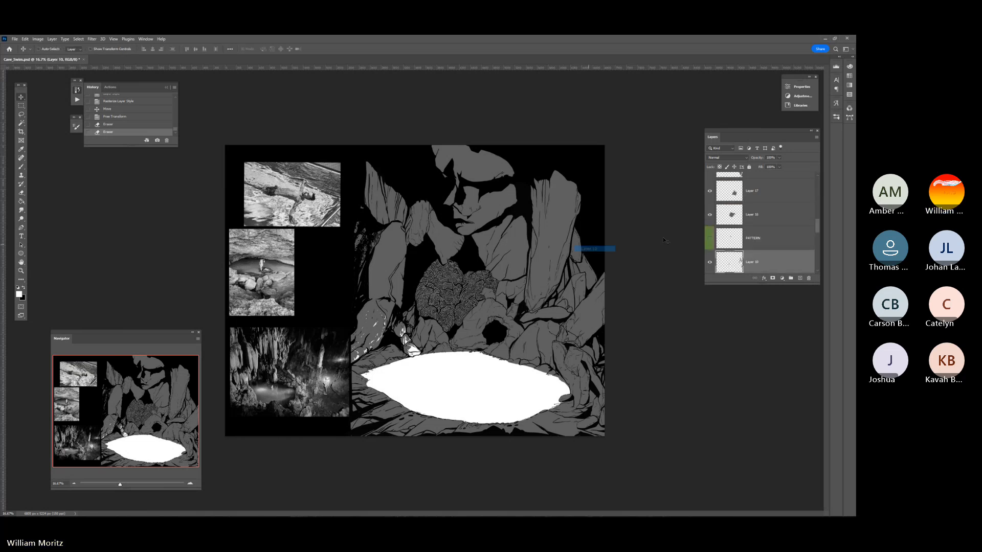
pyautogui.click(709, 262)
pyautogui.click(710, 263)
pyautogui.keyDown('ctrl'); pyautogui.click(722, 266); pyautogui.keyUp('ctrl')
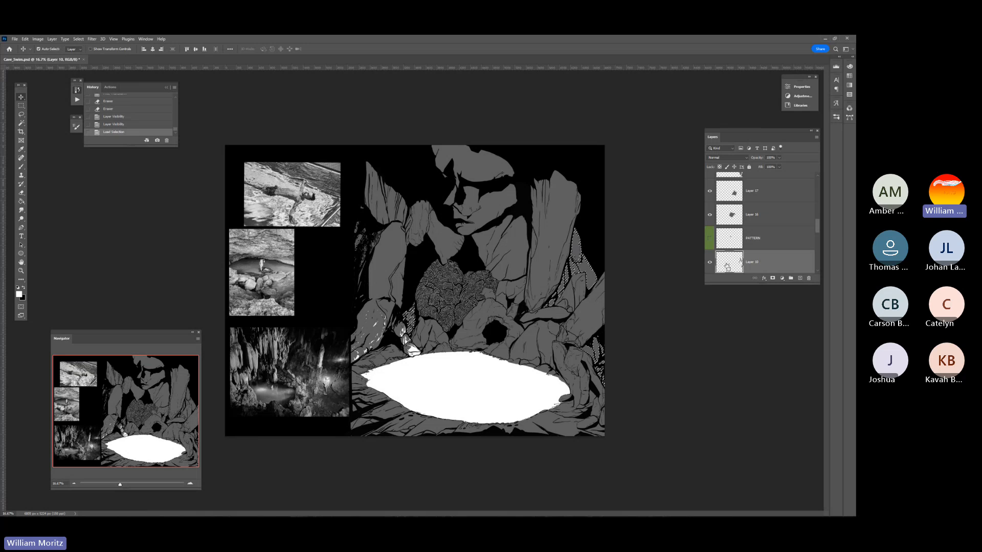
pyautogui.hotkey('ctrl', 'v')
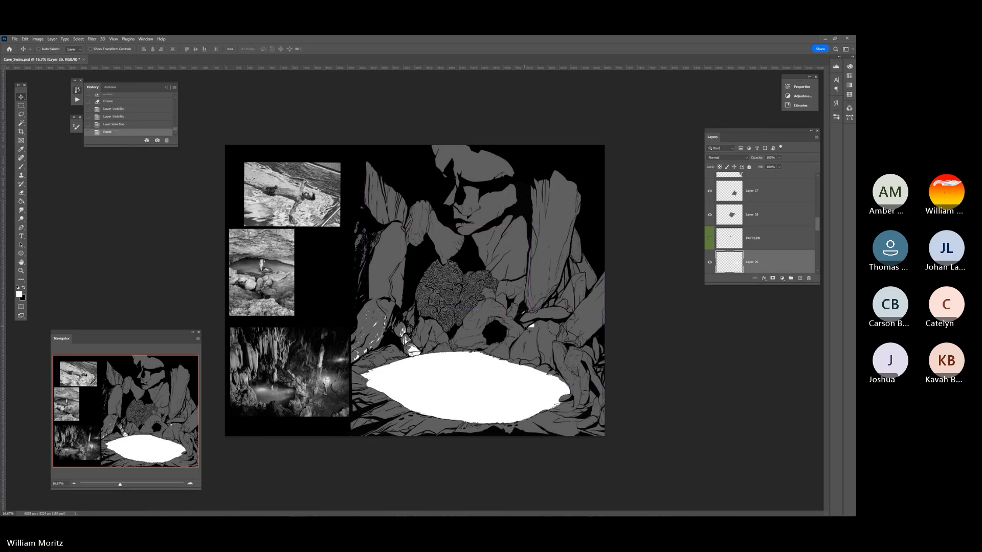
pyautogui.moveTo(529, 321); pyautogui.dragTo(506, 246)
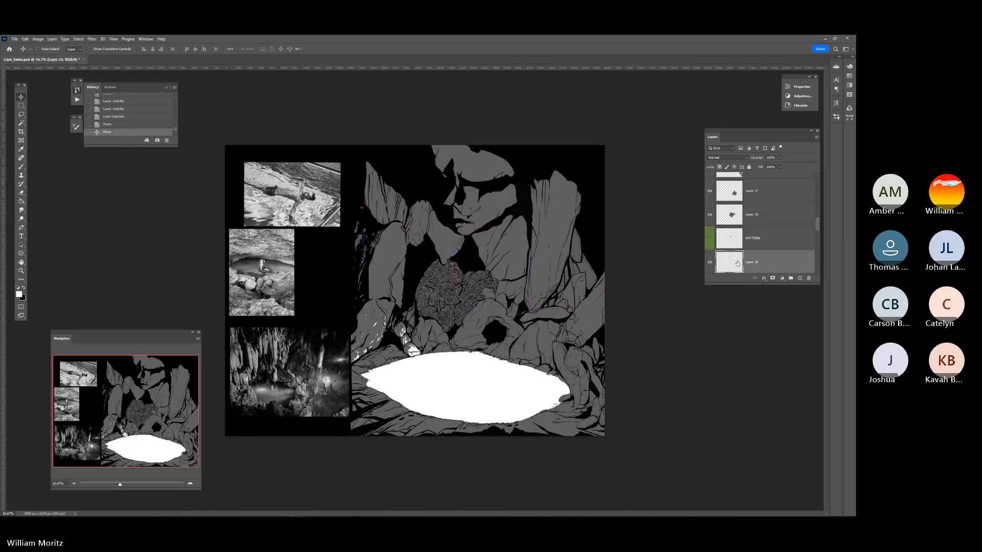
pyautogui.click(809, 278)
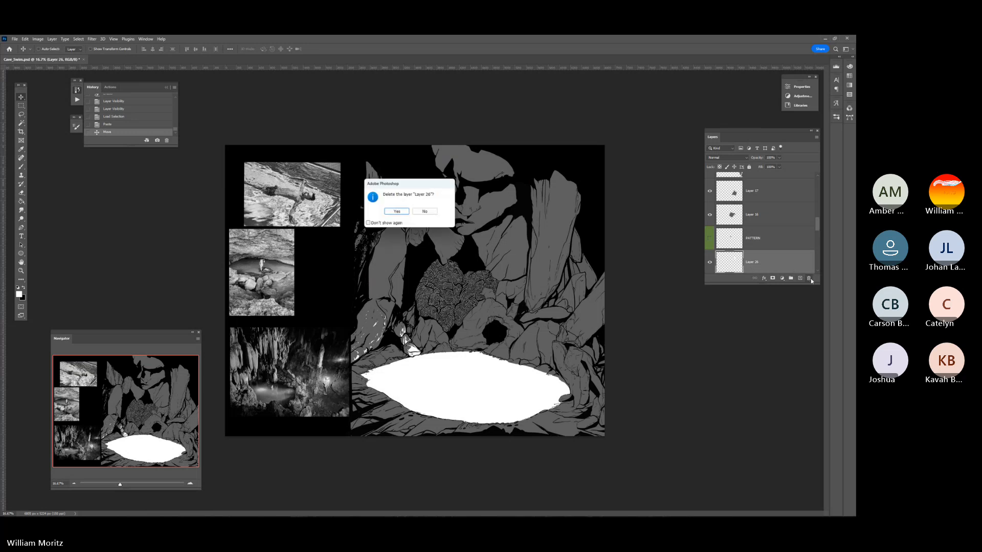
pyautogui.click(403, 212)
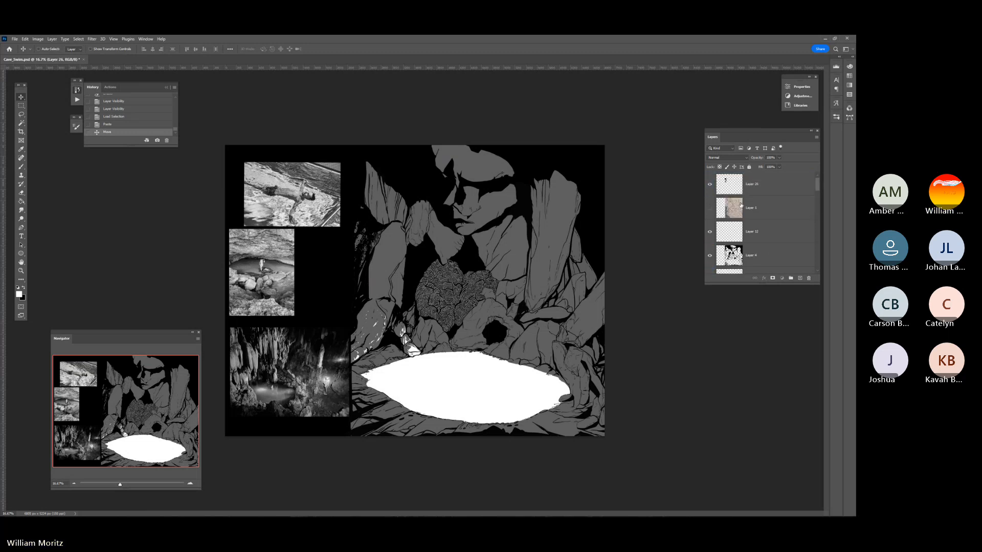
pyautogui.click(759, 193)
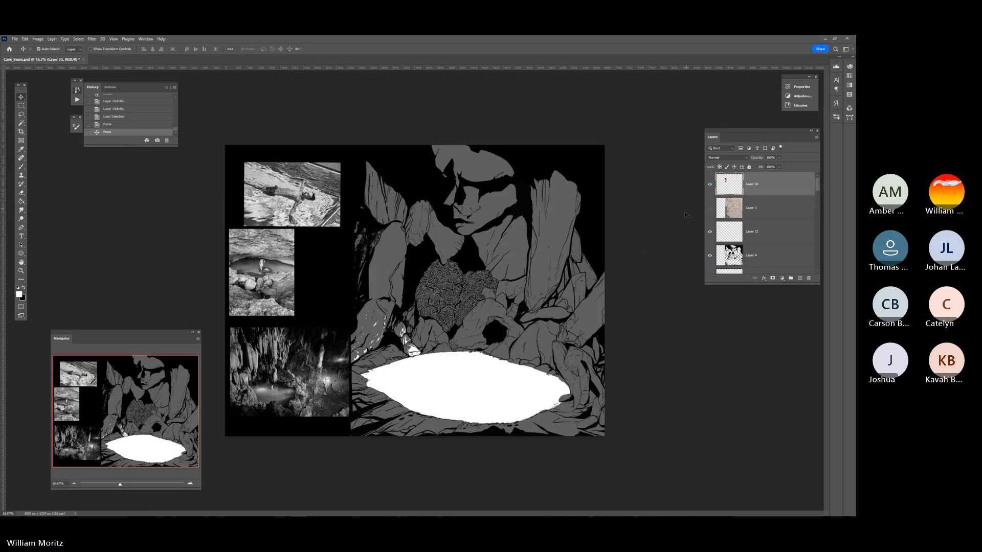
pyautogui.click(709, 184)
pyautogui.click(710, 185)
pyautogui.hotkey('ctrl', 'z')
pyautogui.hotkey('ctrl', 'z')
pyautogui.hotkey('ctrl', 'z')
pyautogui.hotkey('ctrl', 'z')
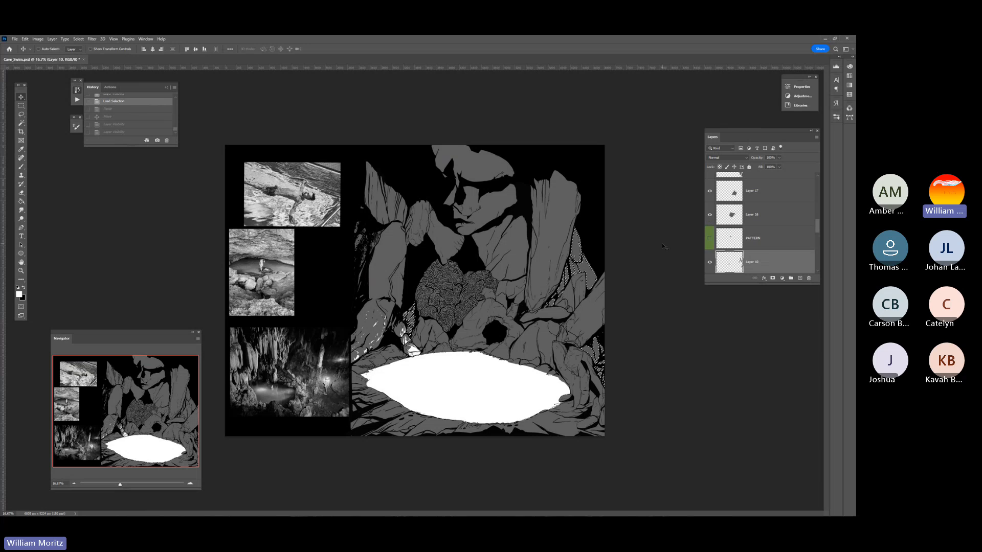
pyautogui.press('l')
pyautogui.hotkey('ctrl', 'd')
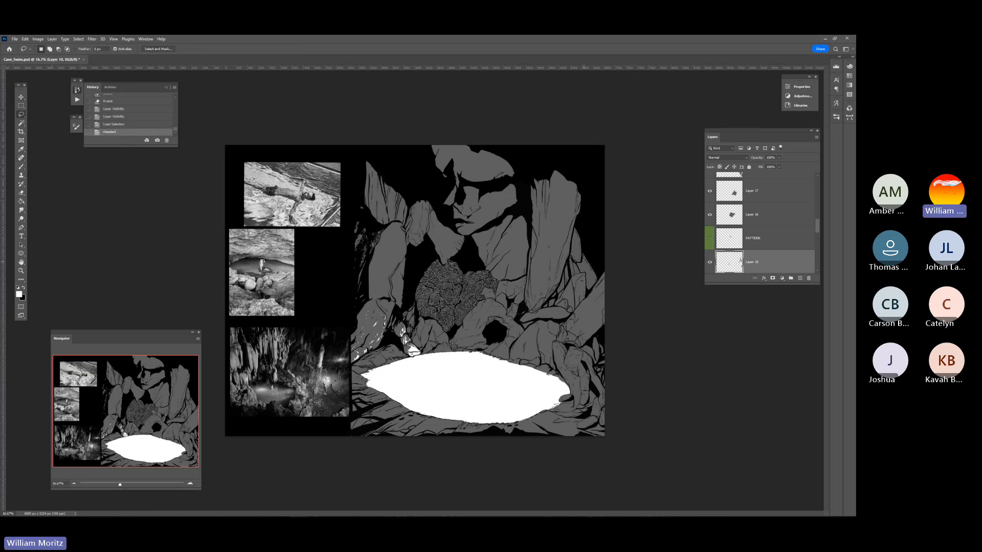
# - Paste the copied rock texture above Layer 10 and transform it to fill the dark gap right of the tall rock
pyautogui.hotkey('ctrl', 'v')
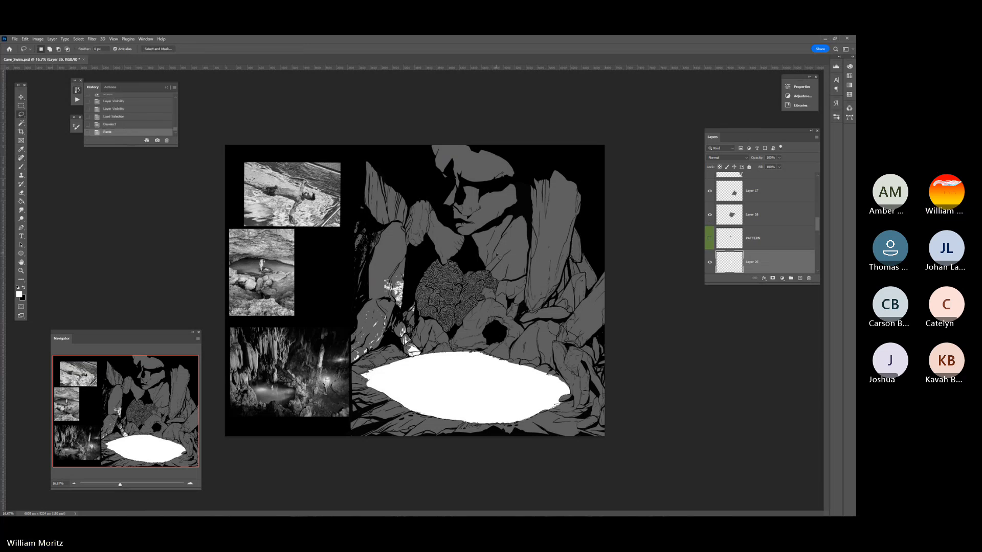
pyautogui.moveTo(397, 275); pyautogui.dragTo(395, 235)
pyautogui.hotkey('ctrl', 'z')
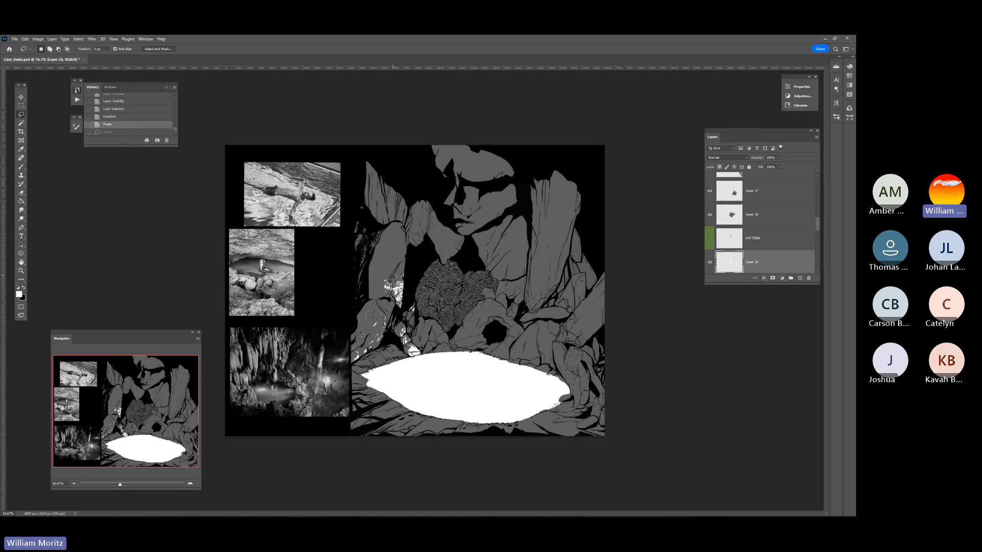
pyautogui.press('v')
pyautogui.moveTo(397, 278)
pyautogui.mouseDown()
pyautogui.moveTo(431, 245)
pyautogui.moveTo(508, 239)
pyautogui.moveTo(561, 290)
pyautogui.moveTo(575, 267)
pyautogui.moveTo(578, 204)
pyautogui.moveTo(554, 210)
pyautogui.mouseUp()
pyautogui.hotkey('ctrl', 't')
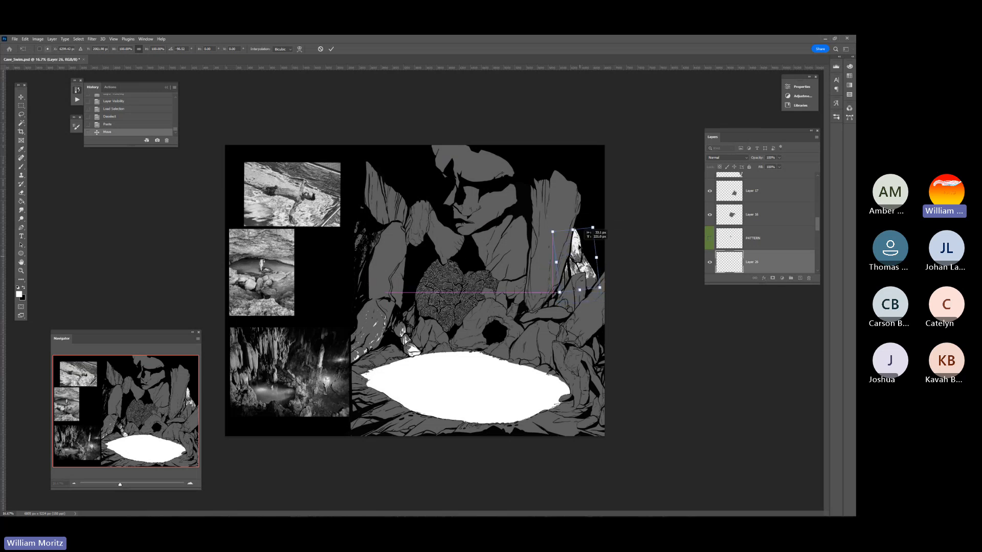
pyautogui.moveTo(600, 288); pyautogui.dragTo(608, 302)
pyautogui.press('Return')
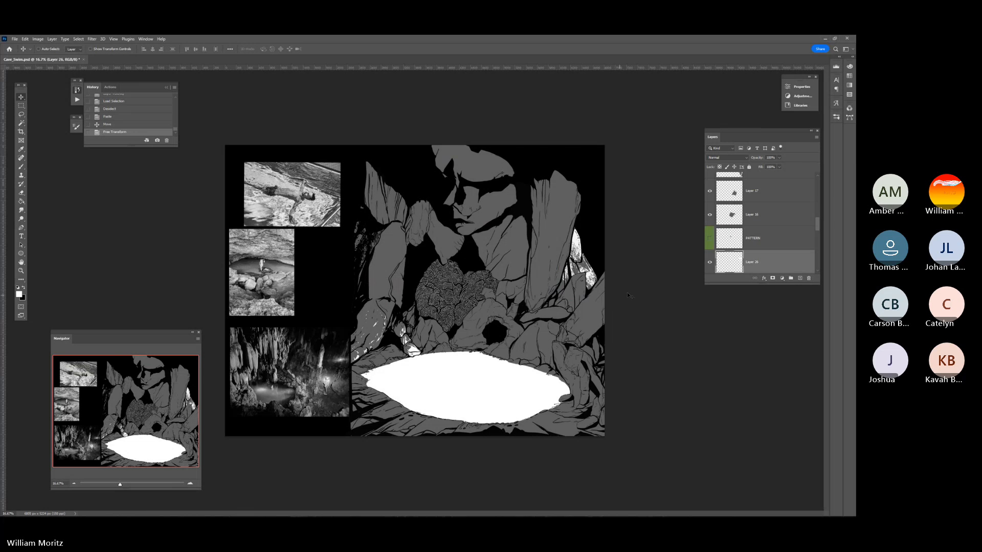
# - Apply a black Color Overlay to the pasted texture and rasterize its layer style
pyautogui.doubleClick(785, 262)
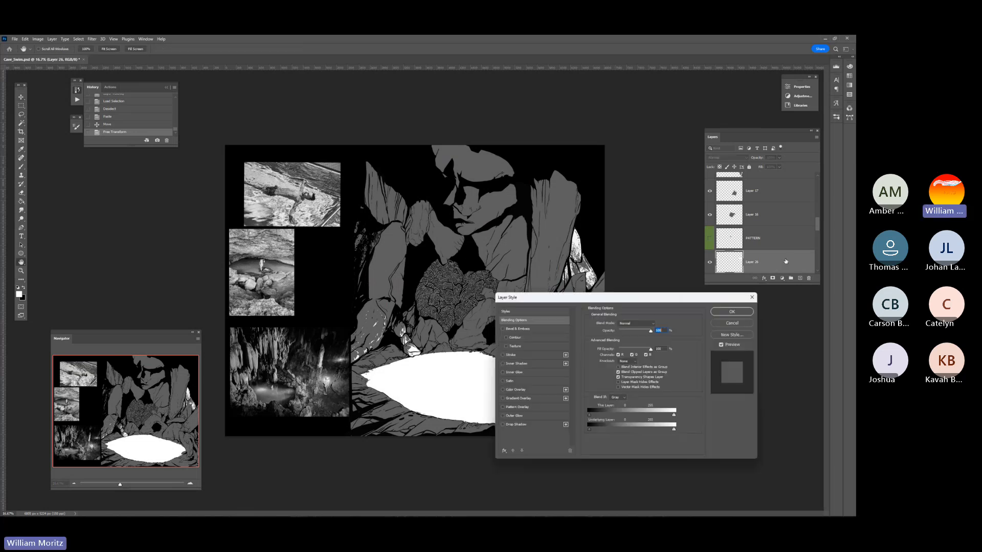
pyautogui.click(526, 391)
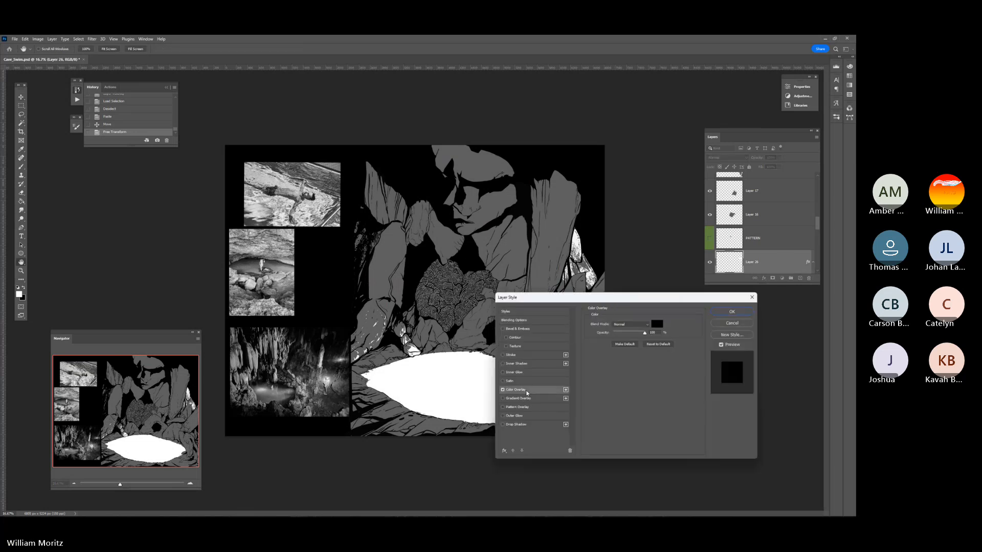
pyautogui.click(732, 313)
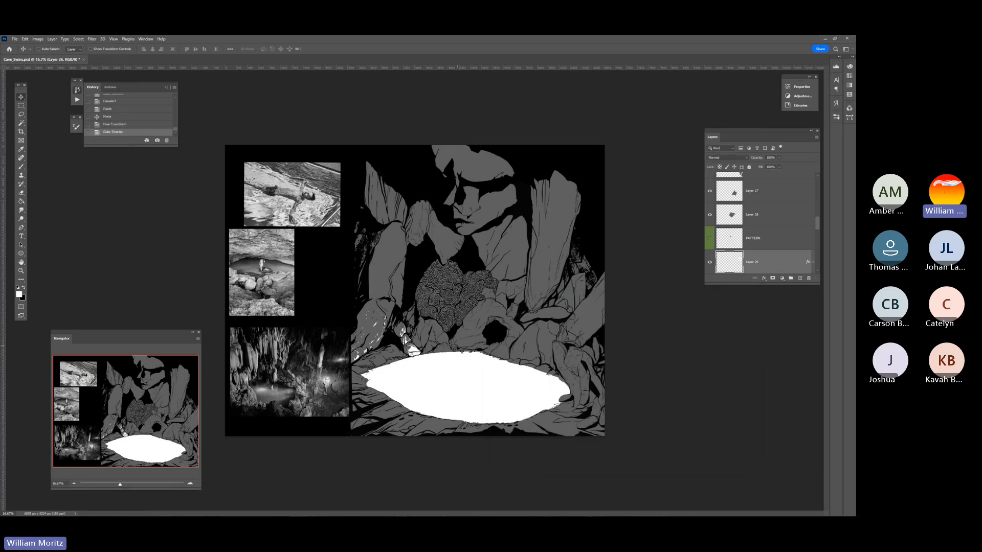
pyautogui.rightClick(771, 261)
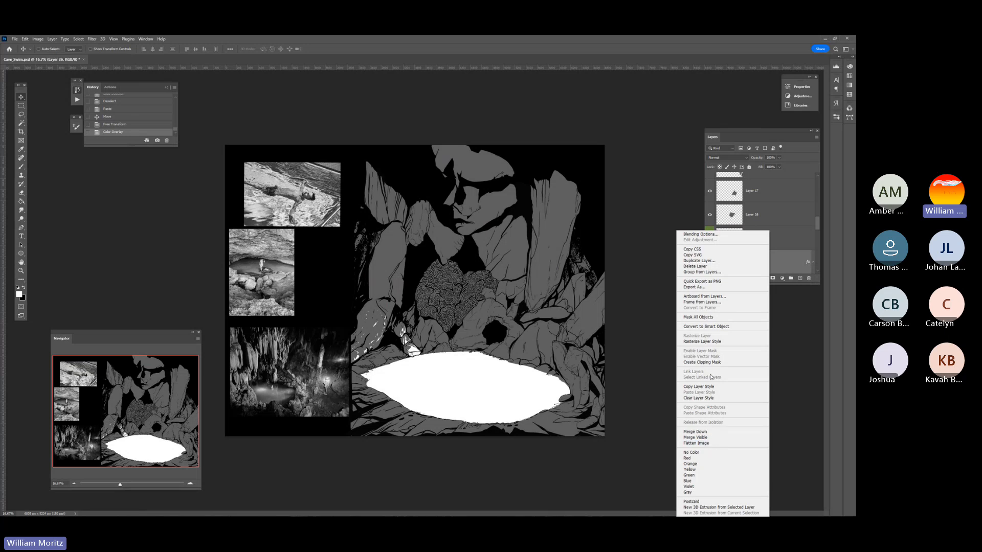
pyautogui.click(713, 342)
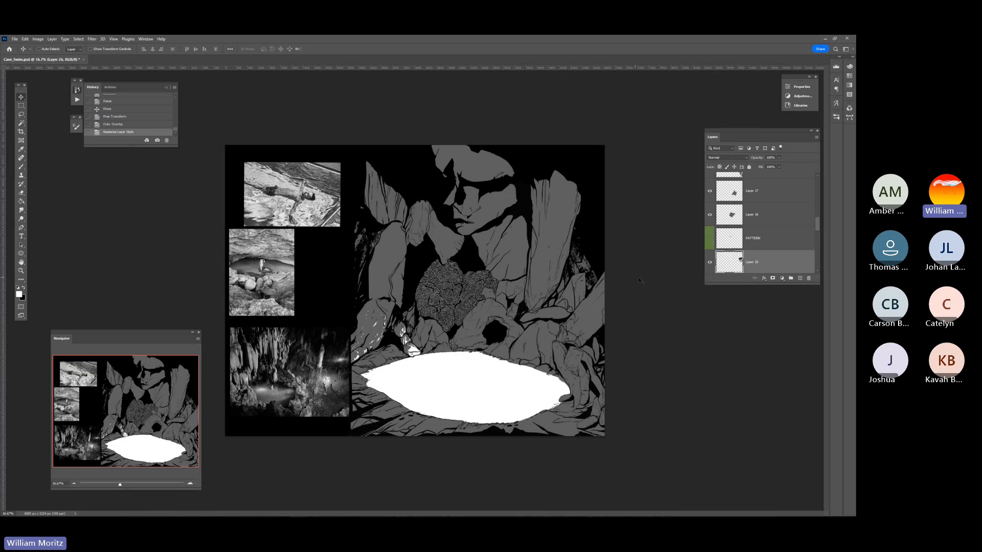
# - Paint black touch-ups with a small brush on the texture layer beside the tall right-hand rock
pyautogui.press('b')
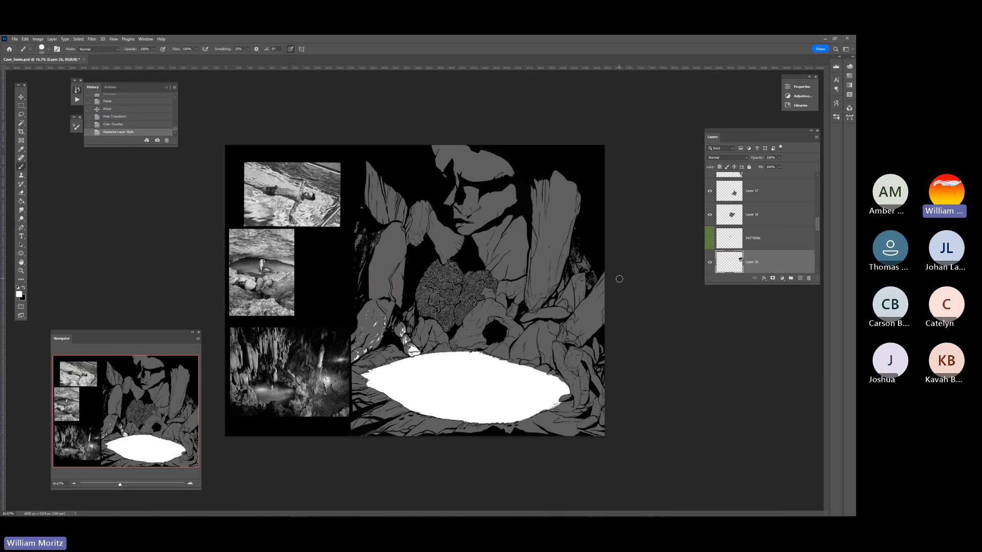
pyautogui.click(23, 288)
pyautogui.press('[')
pyautogui.press('[')
pyautogui.press('[')
pyautogui.press('[')
pyautogui.press('[')
pyautogui.press('[')
pyautogui.press('[')
pyautogui.moveTo(562, 273)
pyautogui.mouseDown()
pyautogui.moveTo(563, 292)
pyautogui.moveTo(564, 260)
pyautogui.mouseUp()
pyautogui.press('v')
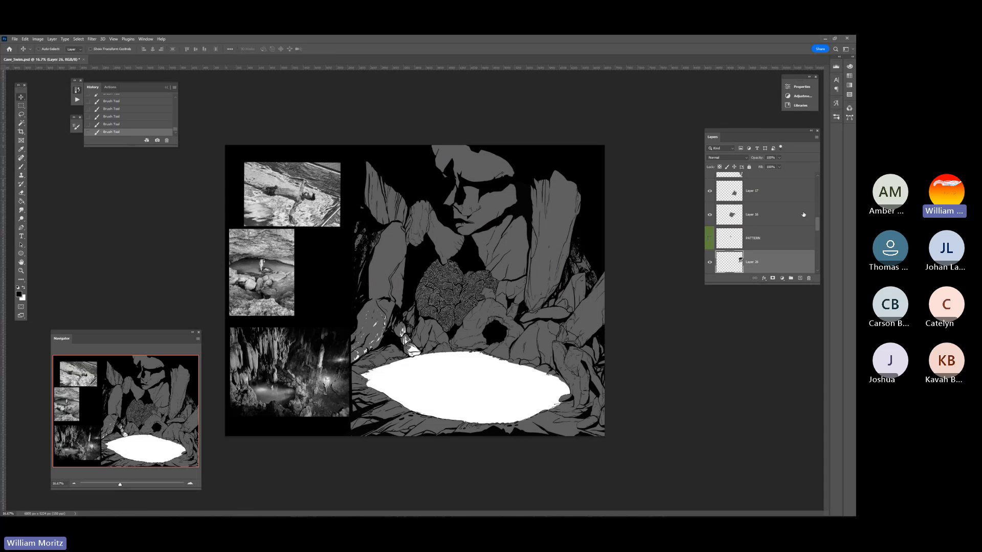
# - Toggle Layer 10's visibility to compare the rocks with and without it
pyautogui.scroll(-1, 754, 236)
pyautogui.click(775, 263)
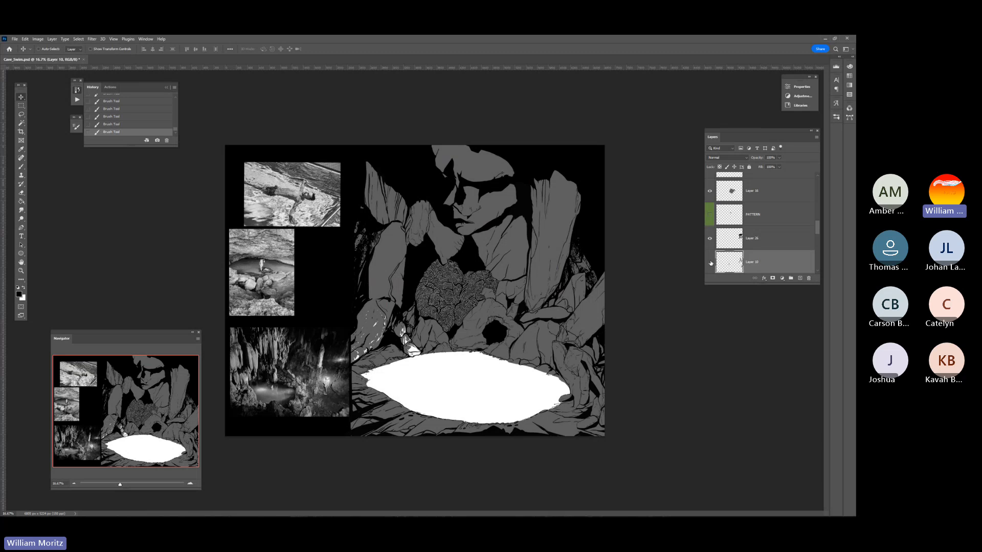
pyautogui.click(710, 263)
pyautogui.click(709, 263)
pyautogui.click(710, 263)
# - Duplicate Layer 26, place the copy above Layer 4 in the stack, and move it over the centre-right rocks
pyautogui.click(775, 238)
pyautogui.rightClick(778, 238)
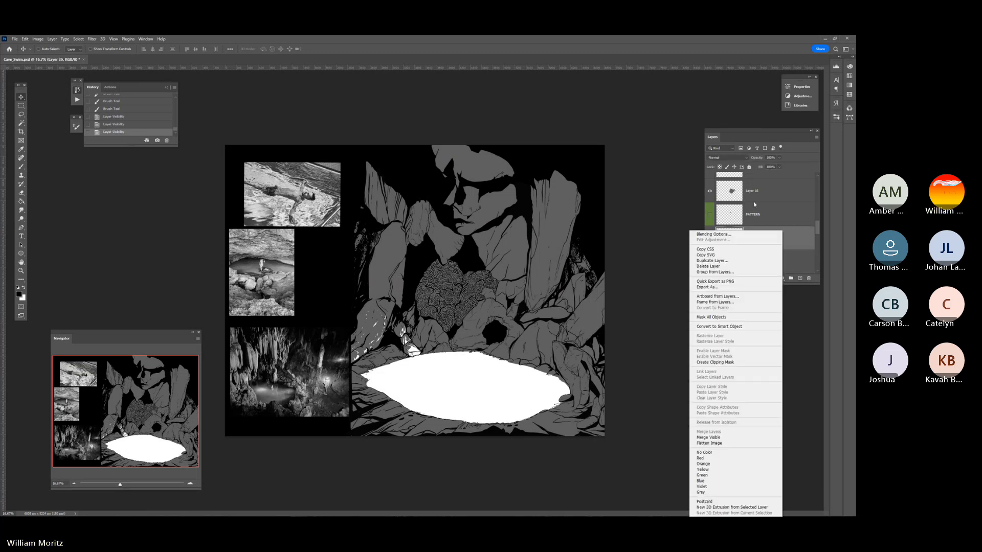
pyautogui.click(739, 263)
pyautogui.press('Return')
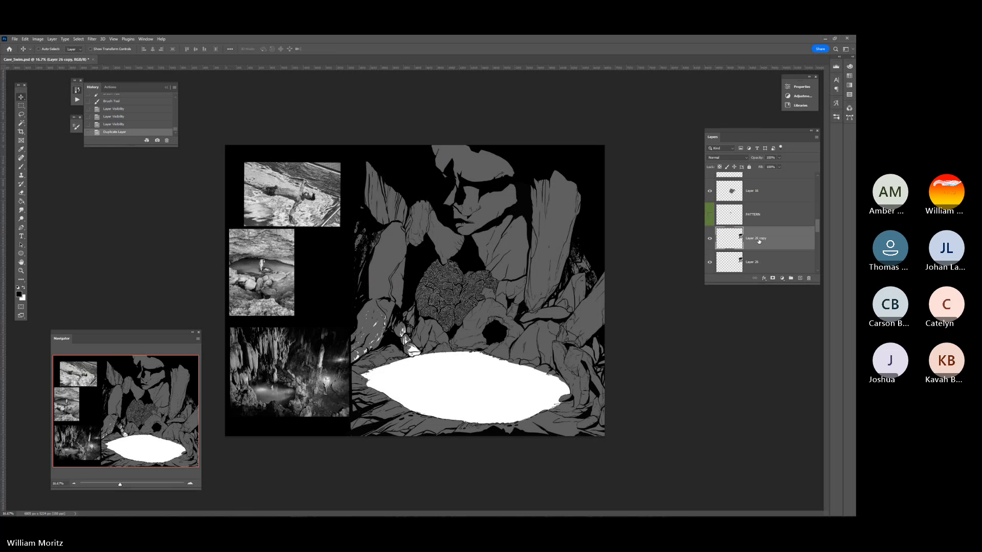
pyautogui.moveTo(759, 241)
pyautogui.mouseDown()
pyautogui.moveTo(758, 151)
pyautogui.moveTo(760, 248)
pyautogui.mouseUp()
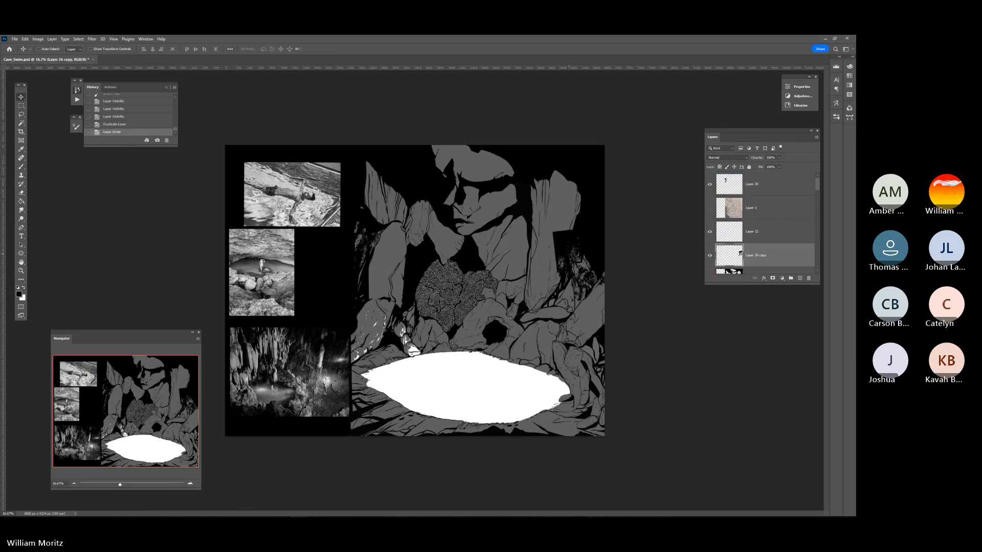
pyautogui.moveTo(577, 235); pyautogui.dragTo(516, 258)
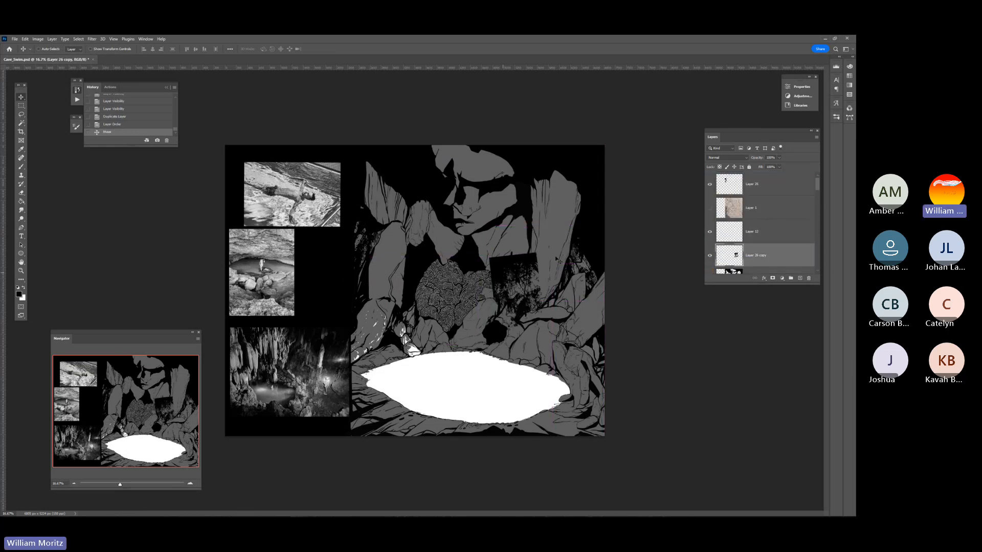
# - Add a Color Overlay to the duplicated texture using the mid-gray sampled from the rocks
pyautogui.doubleClick(801, 254)
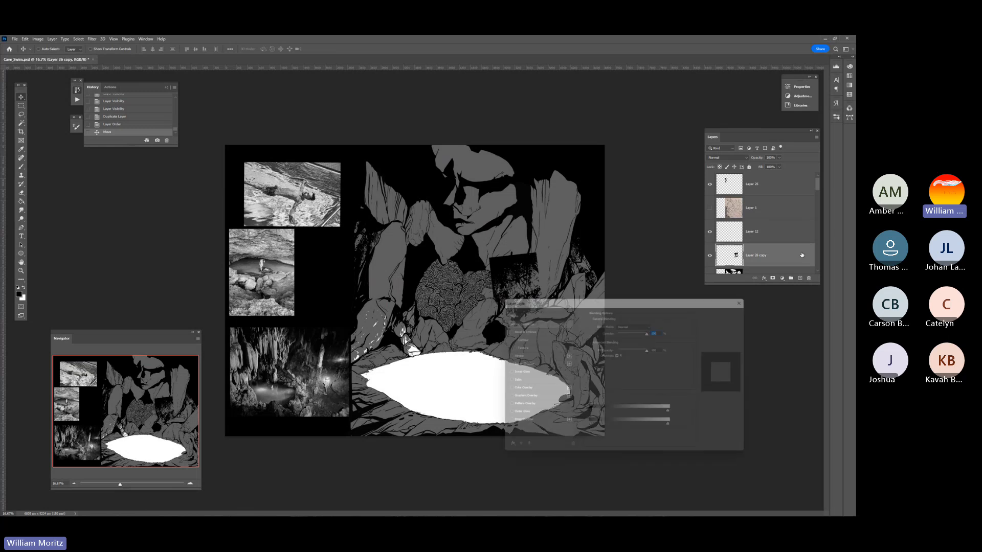
pyautogui.click(534, 391)
pyautogui.click(657, 325)
pyautogui.click(514, 273)
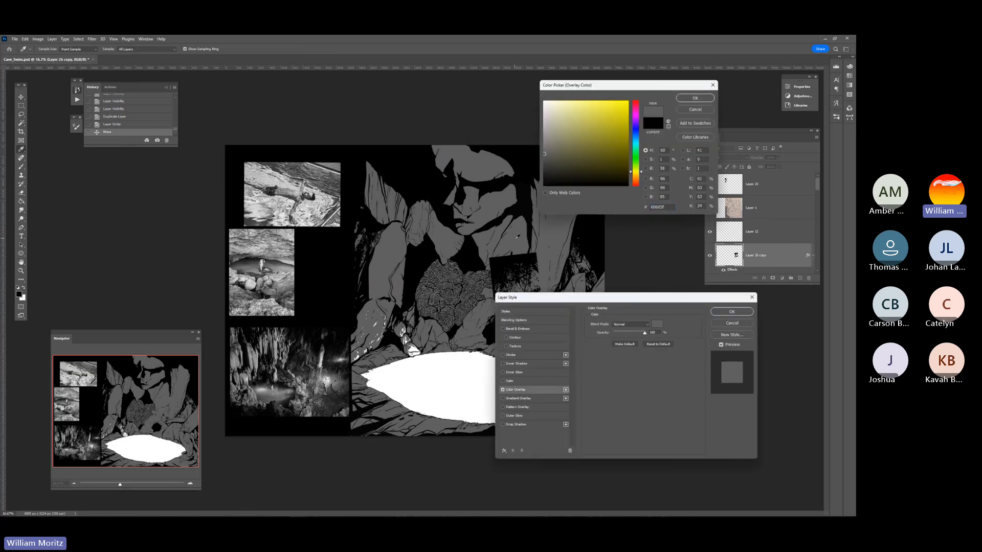
pyautogui.click(694, 97)
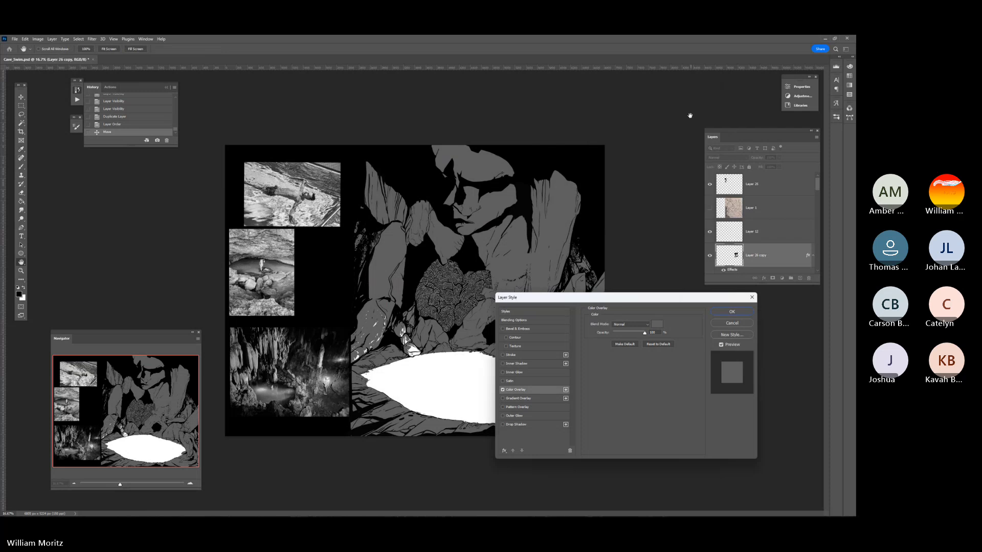
pyautogui.press('Return')
# - Move the gray texture to the artwork's upper-right corner and scale it to about twice its size
pyautogui.moveTo(530, 279); pyautogui.dragTo(553, 136)
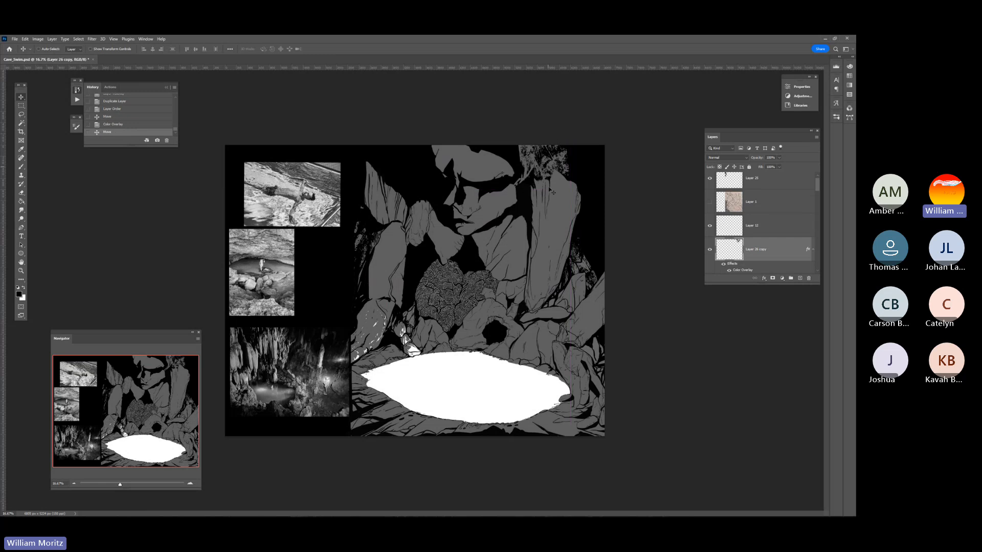
pyautogui.hotkey('ctrl', 't')
pyautogui.moveTo(572, 193)
pyautogui.mouseDown()
pyautogui.moveTo(617, 215)
pyautogui.moveTo(647, 258)
pyautogui.moveTo(592, 179)
pyautogui.moveTo(563, 174)
pyautogui.moveTo(637, 265)
pyautogui.mouseUp()
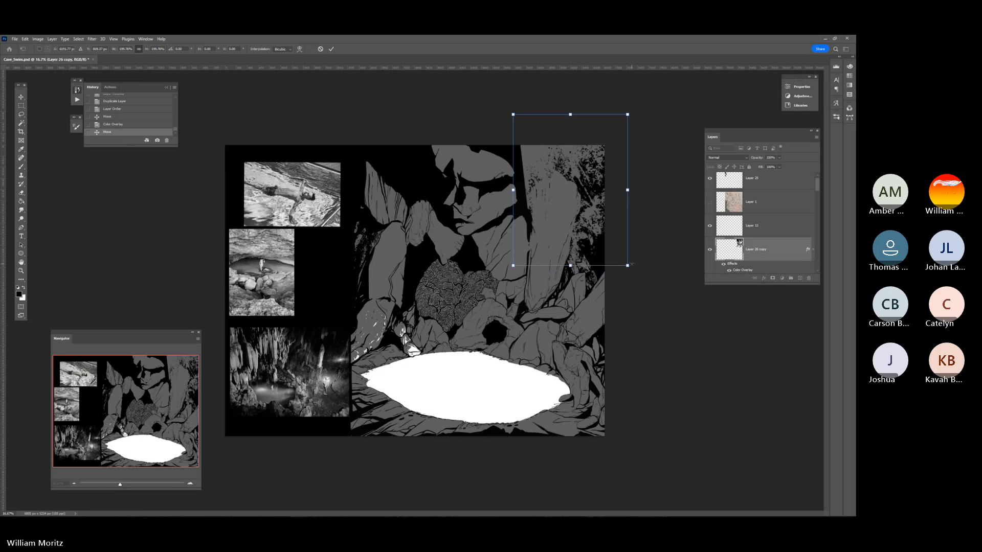
pyautogui.press('Return')
# - Erase the excess gray texture around the face and the tall rock, shaping separate rocks in the upper-right corner
pyautogui.press('e')
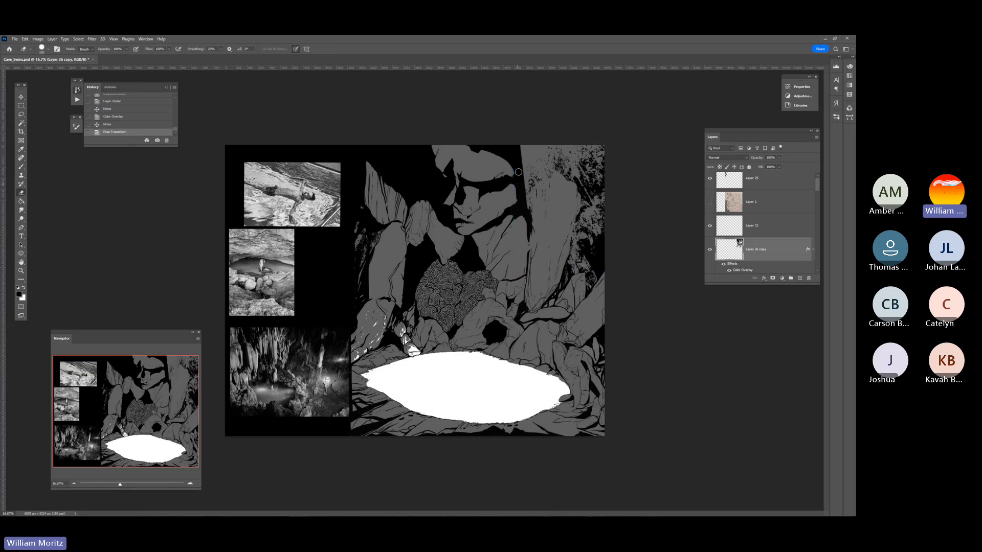
pyautogui.moveTo(517, 151)
pyautogui.mouseDown()
pyautogui.moveTo(547, 183)
pyautogui.moveTo(540, 165)
pyautogui.moveTo(509, 147)
pyautogui.moveTo(555, 170)
pyautogui.moveTo(507, 135)
pyautogui.moveTo(535, 225)
pyautogui.mouseUp()
pyautogui.moveTo(531, 185); pyautogui.dragTo(527, 166)
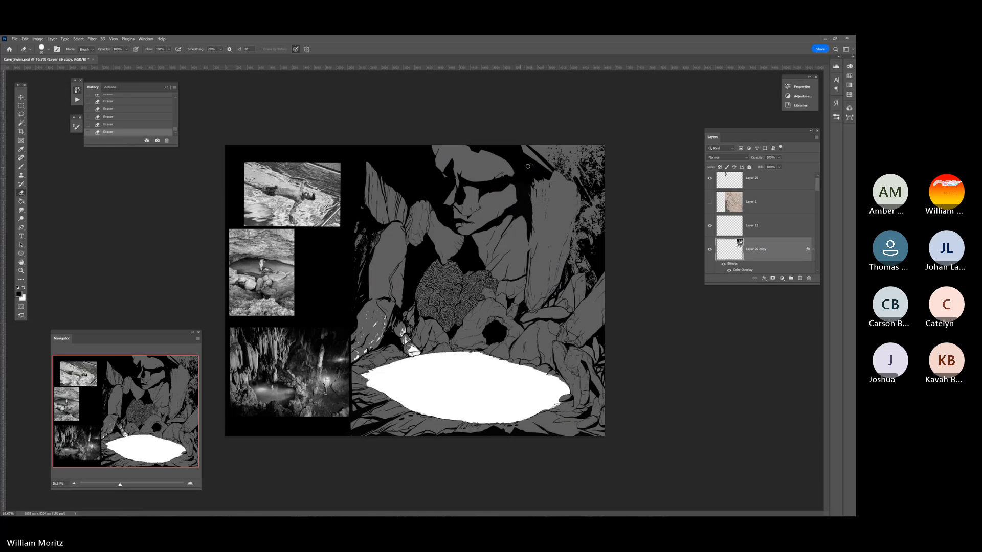
pyautogui.moveTo(576, 247); pyautogui.dragTo(572, 219)
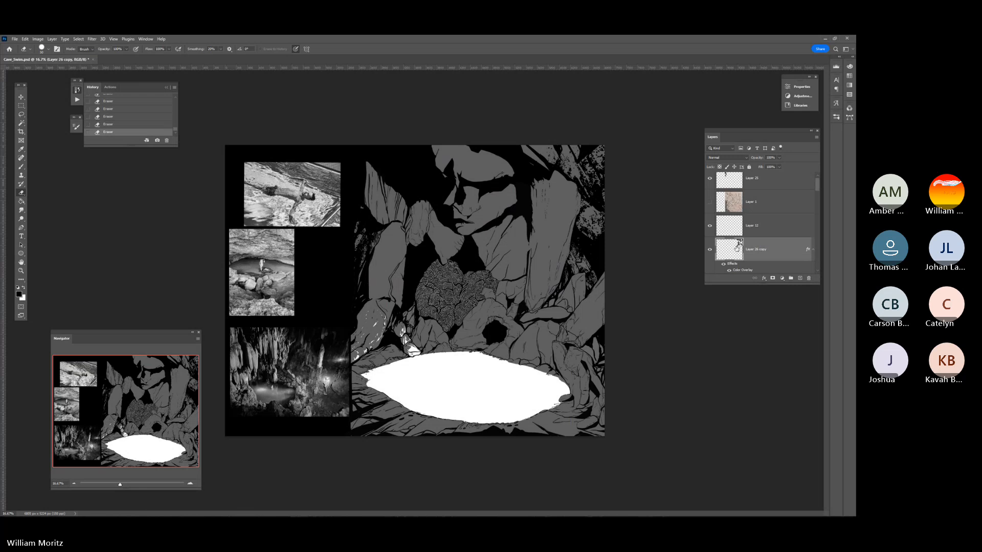
# - Show the FullPattern copy layer, deselect the texture outline, and move the dot pattern slightly to the right across the artwork
pyautogui.scroll(-3, 732, 247)
pyautogui.scroll(3, 724, 237)
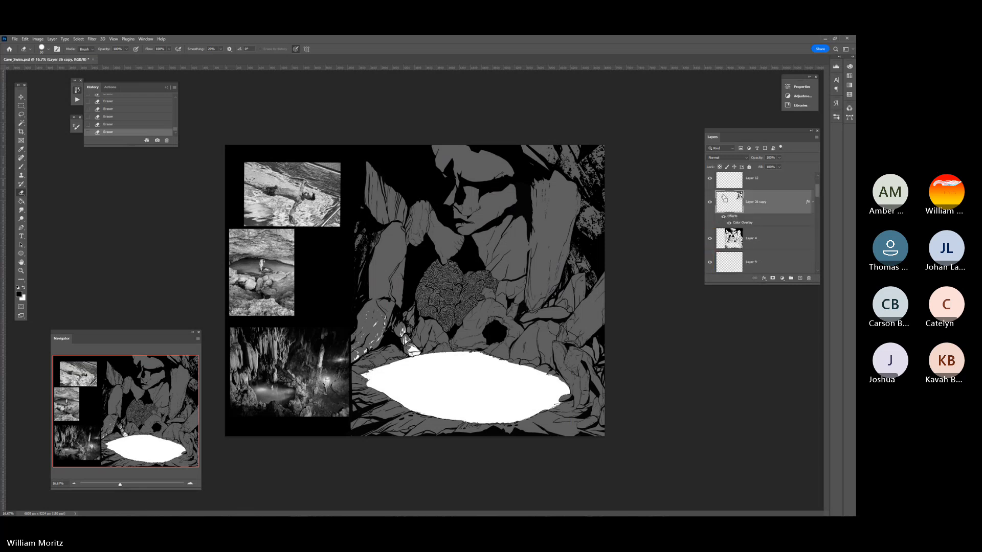
pyautogui.keyDown('ctrl'); pyautogui.click(724, 199); pyautogui.keyUp('ctrl')
pyautogui.scroll(-3, 724, 205)
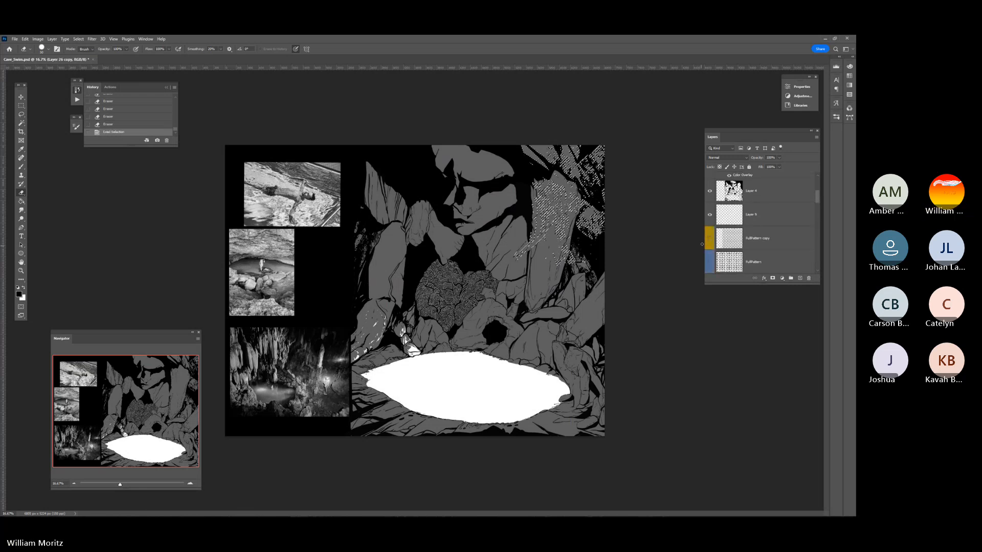
pyautogui.click(710, 239)
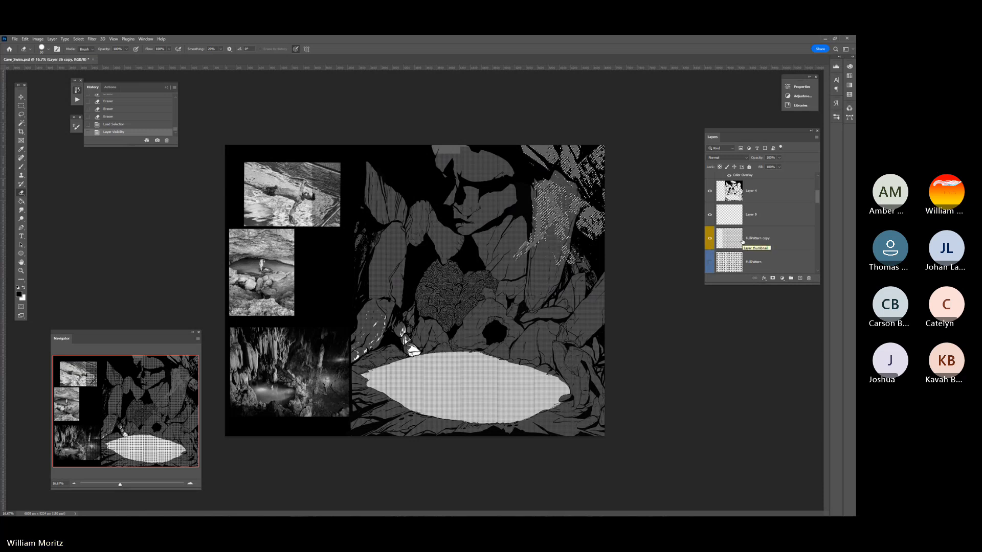
pyautogui.click(734, 243)
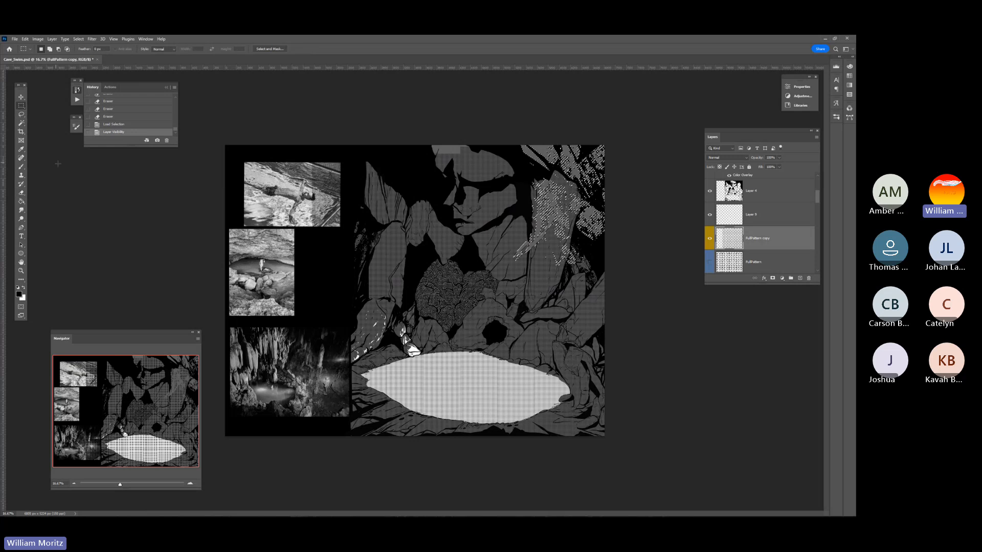
pyautogui.hotkey('ctrl', 'd')
pyautogui.press('v')
pyautogui.moveTo(501, 248); pyautogui.dragTo(548, 234)
pyautogui.scroll(3, 739, 205)
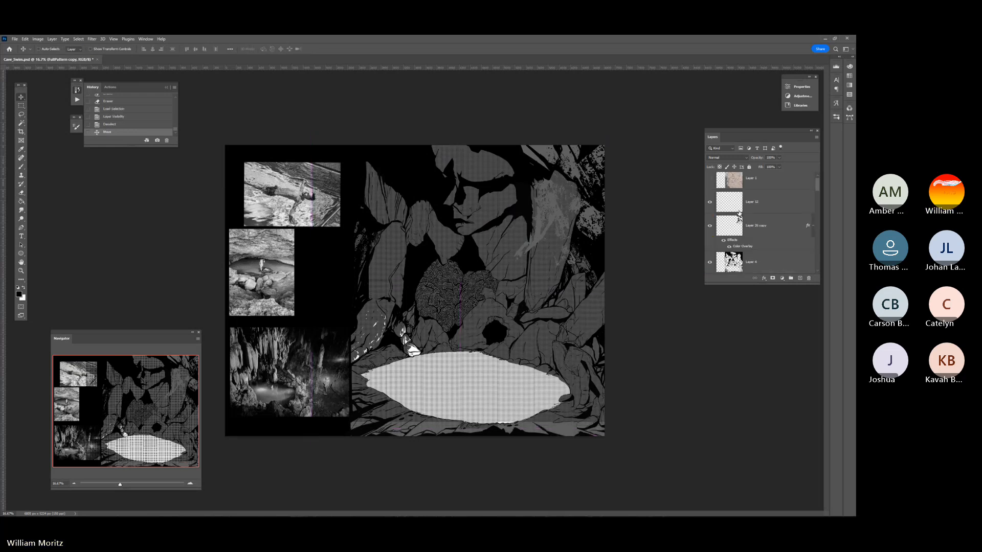
pyautogui.scroll(2, 739, 215)
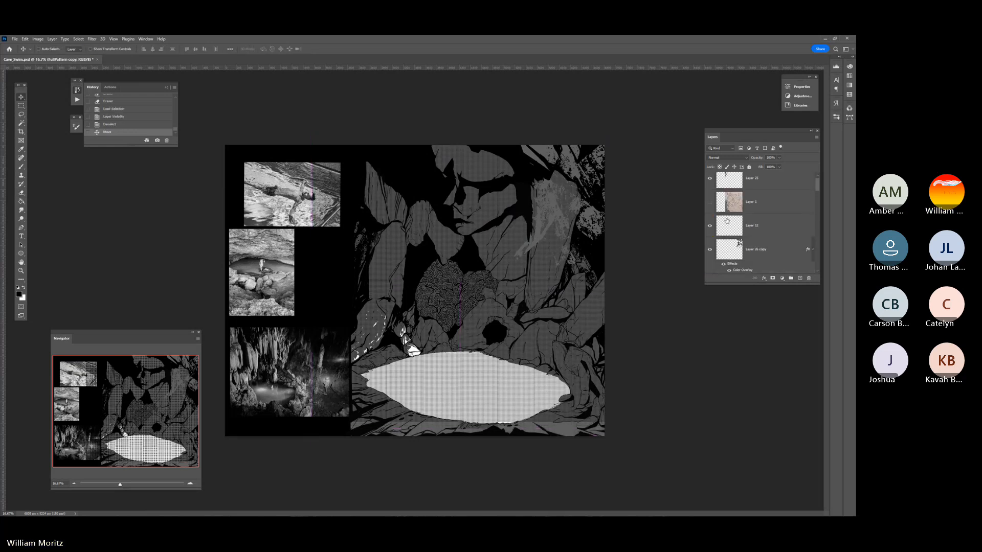
pyautogui.click(709, 185)
pyautogui.click(710, 185)
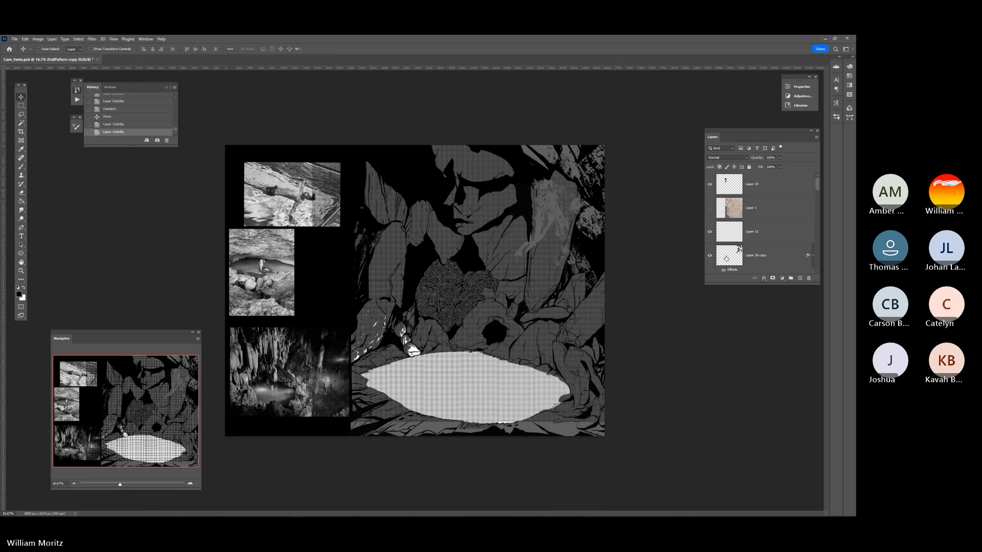
pyautogui.moveTo(726, 259); pyautogui.dragTo(720, 210)
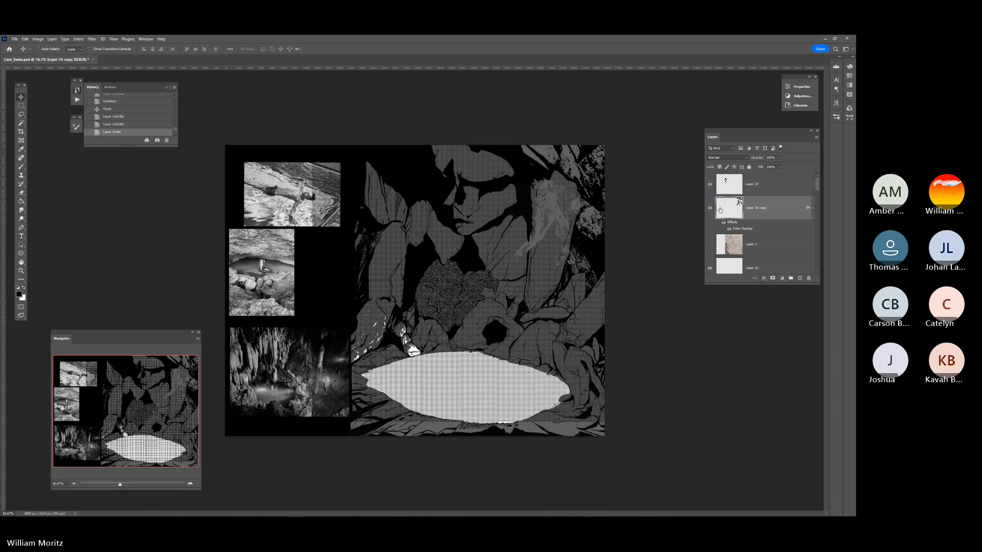
pyautogui.keyDown('ctrl'); pyautogui.click(720, 209); pyautogui.keyUp('ctrl')
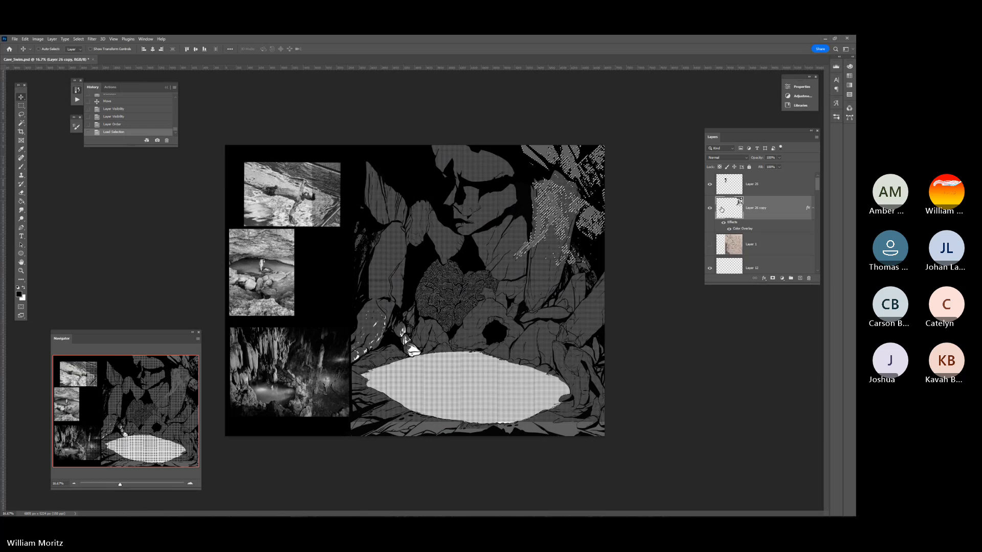
pyautogui.hotkey('ctrl', 'z')
pyautogui.hotkey('ctrl', 'z')
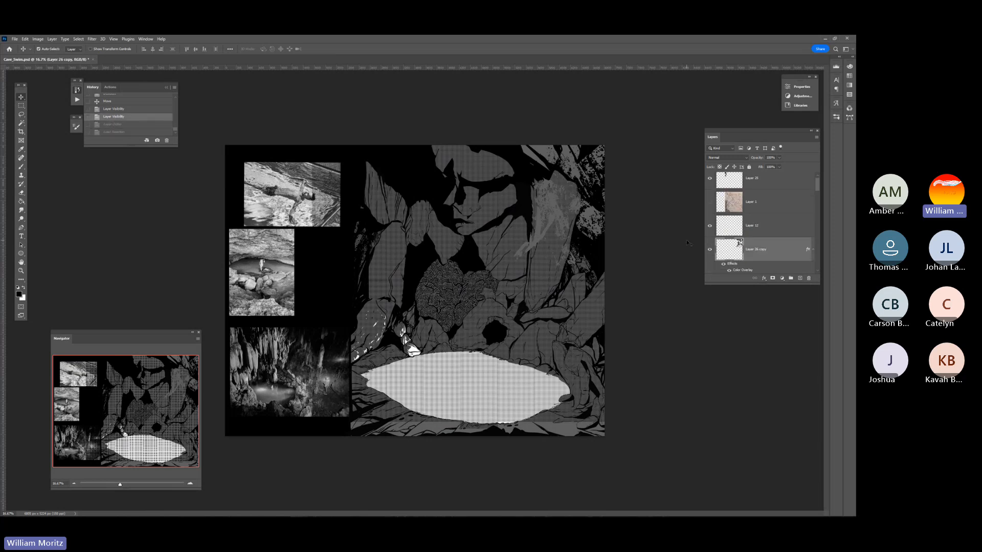
# - Lasso the Layer 26 copy texture lying over the tall right-hand rock and move it to the dark area at the artwork's upper-left
pyautogui.scroll(-2, 720, 242)
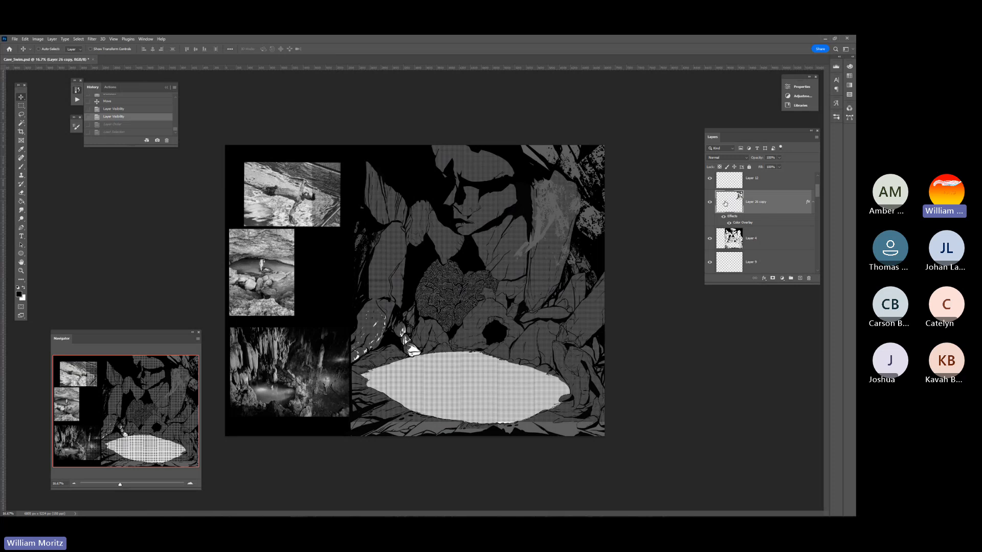
pyautogui.click(21, 115)
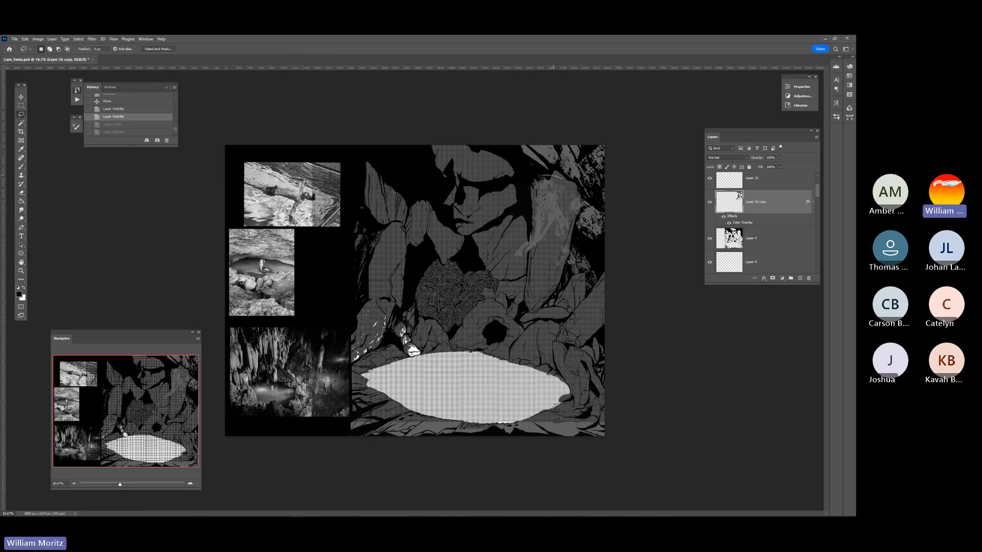
pyautogui.moveTo(545, 175)
pyautogui.mouseDown()
pyautogui.moveTo(525, 187)
pyautogui.moveTo(505, 256)
pyautogui.moveTo(543, 254)
pyautogui.moveTo(552, 270)
pyautogui.moveTo(578, 266)
pyautogui.moveTo(580, 243)
pyautogui.moveTo(607, 220)
pyautogui.moveTo(547, 182)
pyautogui.mouseUp()
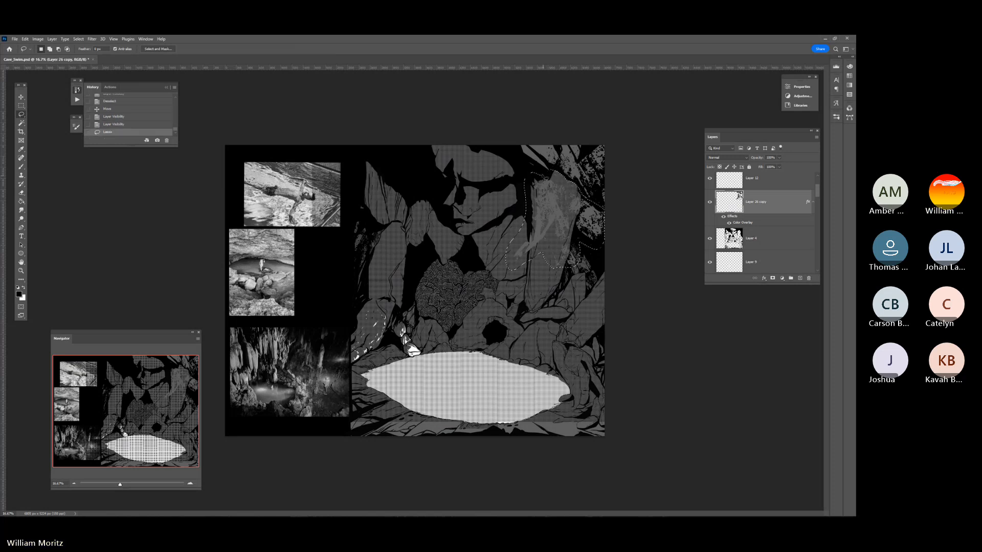
pyautogui.moveTo(542, 215)
pyautogui.mouseDown()
pyautogui.moveTo(394, 148)
pyautogui.moveTo(403, 113)
pyautogui.moveTo(384, 146)
pyautogui.moveTo(370, 144)
pyautogui.moveTo(379, 148)
pyautogui.mouseUp()
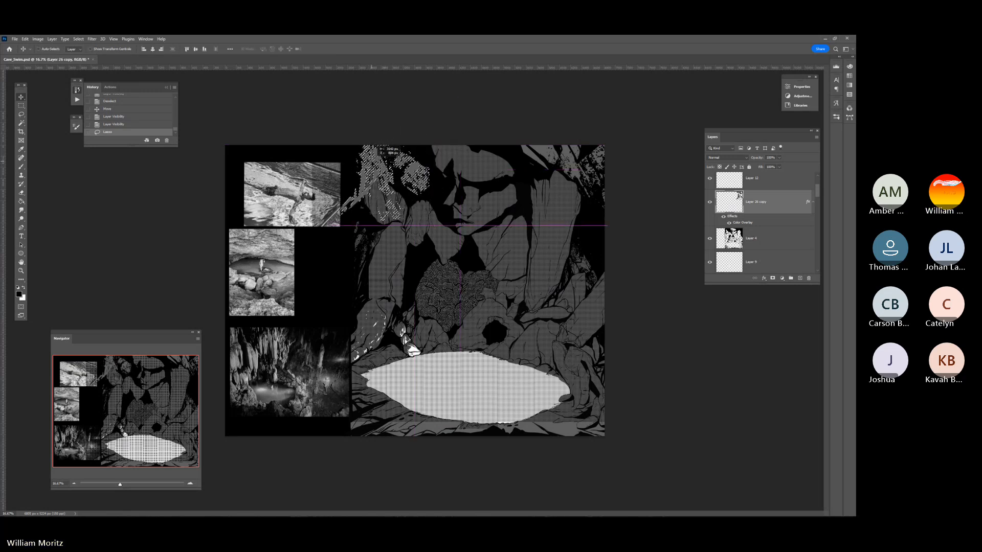
pyautogui.press('l')
pyautogui.hotkey('ctrl', 'd')
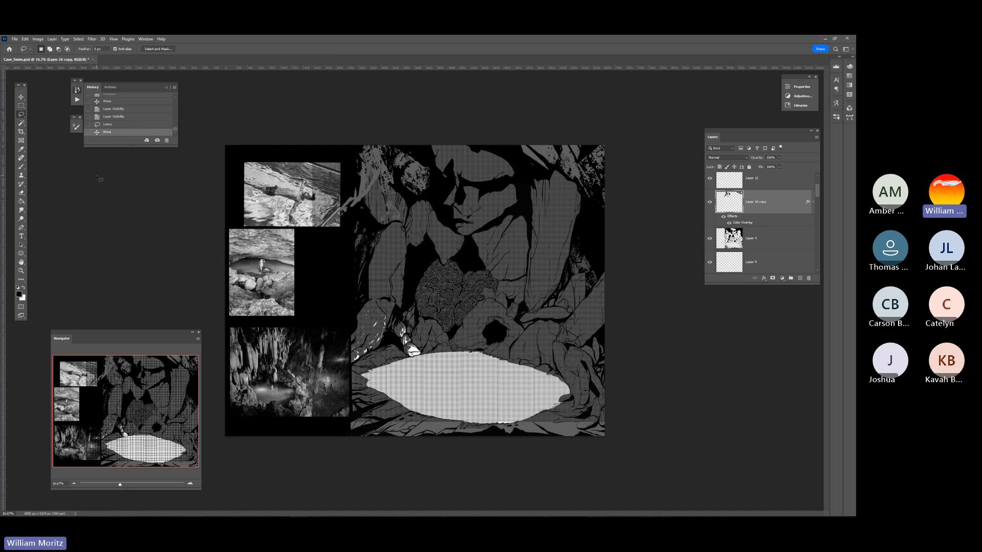
# - Lasso the leftmost piece of the moved texture and scale it to about 56% into the upper-left corner beside the reference photo
pyautogui.moveTo(396, 184)
pyautogui.mouseDown()
pyautogui.moveTo(367, 145)
pyautogui.moveTo(326, 231)
pyautogui.moveTo(393, 209)
pyautogui.moveTo(392, 162)
pyautogui.mouseUp()
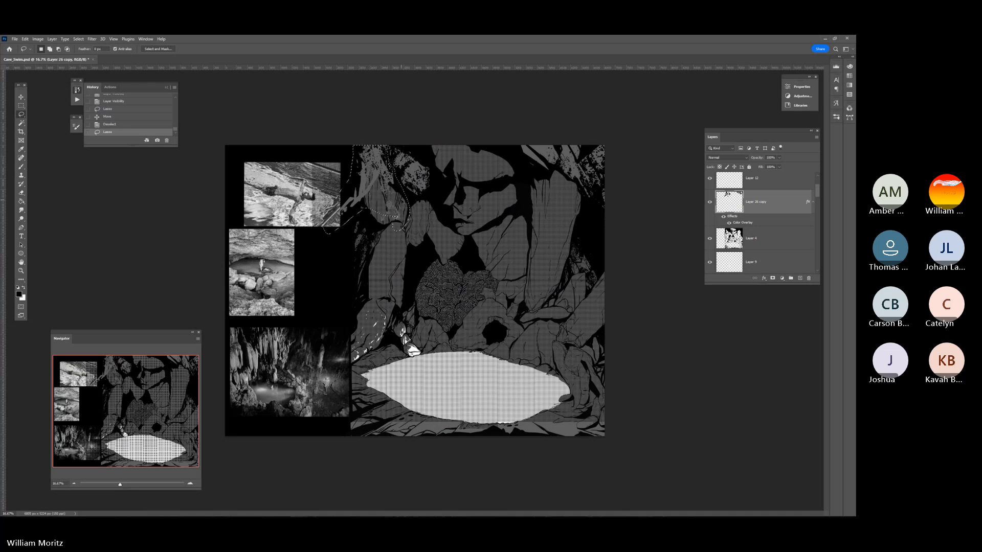
pyautogui.hotkey('ctrl', 't')
pyautogui.moveTo(410, 232); pyautogui.dragTo(371, 195)
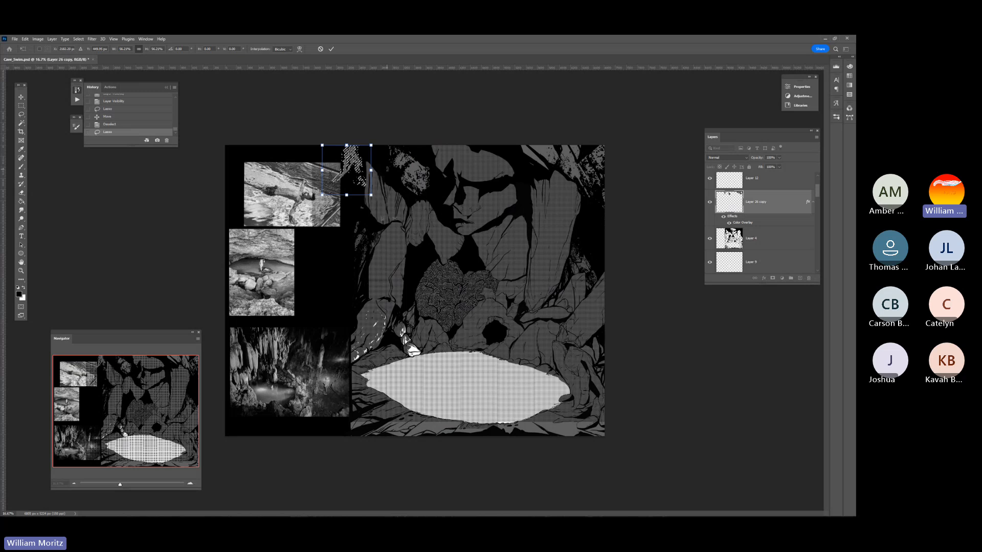
pyautogui.press('Return')
pyautogui.hotkey('ctrl', 'd')
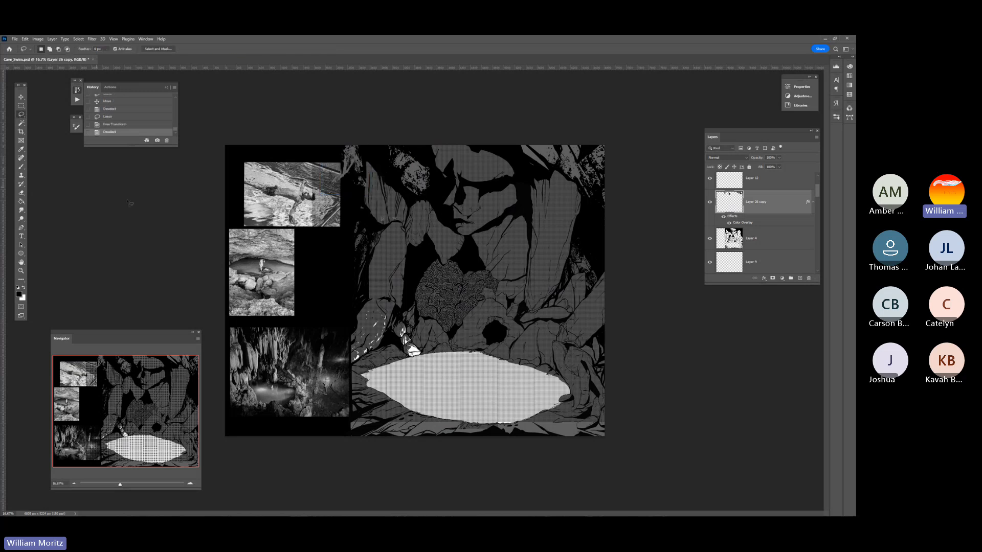
# - Erase the excess gray texture over the reference photo and the upper-left rocks, including leftover specks on the rock below
pyautogui.press('e')
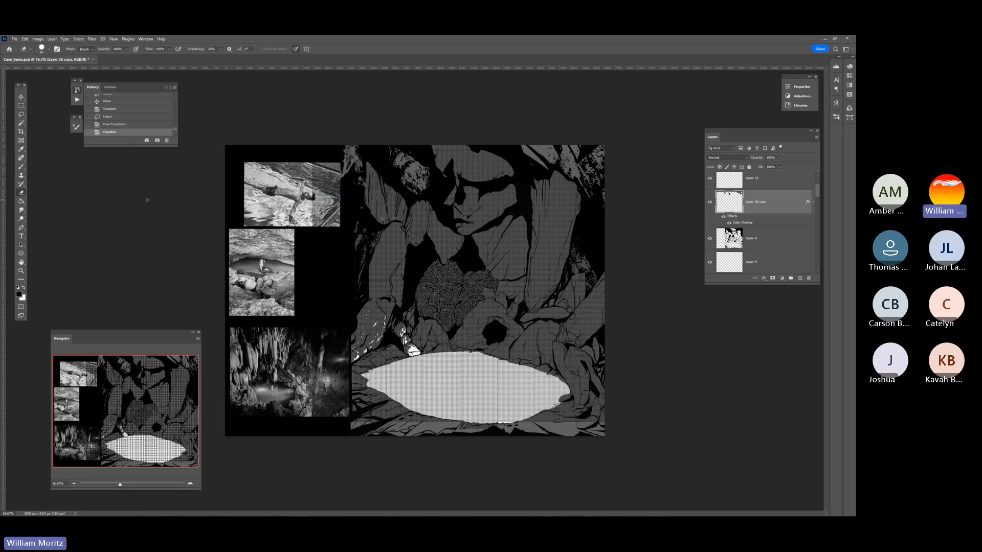
pyautogui.moveTo(369, 175)
pyautogui.mouseDown()
pyautogui.moveTo(363, 187)
pyautogui.moveTo(344, 178)
pyautogui.moveTo(346, 159)
pyautogui.mouseUp()
pyautogui.click(345, 156)
pyautogui.click(346, 164)
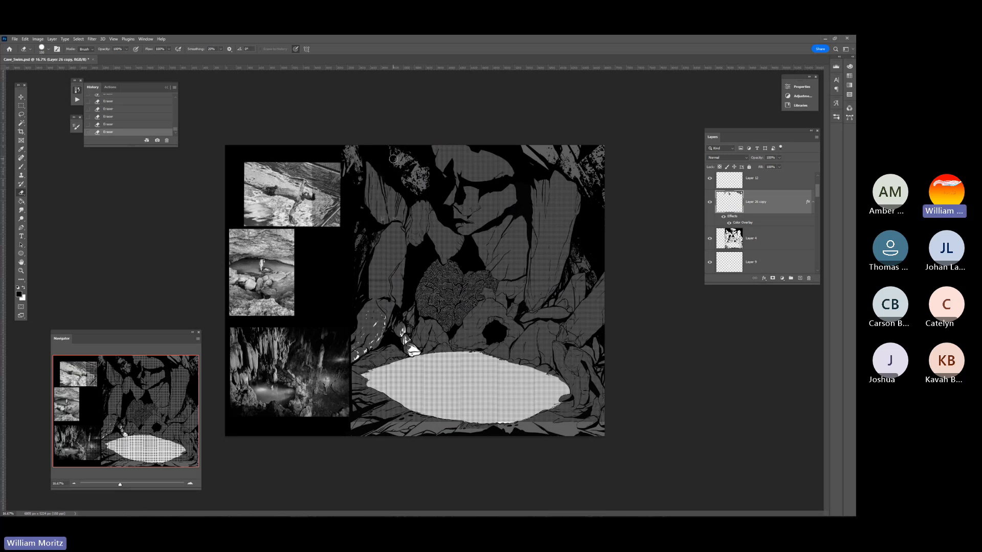
pyautogui.keyDown('ctrl'); pyautogui.click(732, 203); pyautogui.keyUp('ctrl')
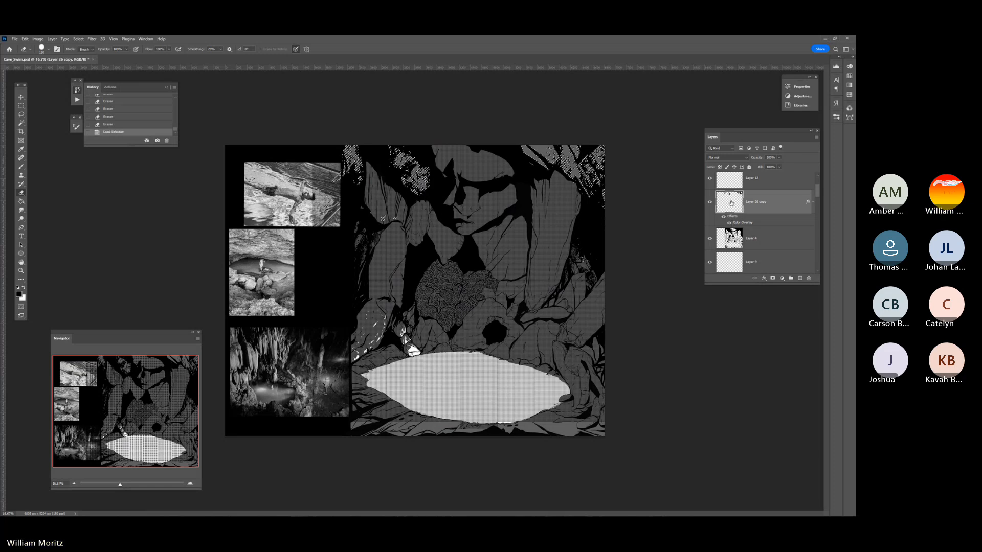
pyautogui.hotkey('ctrl', 'd')
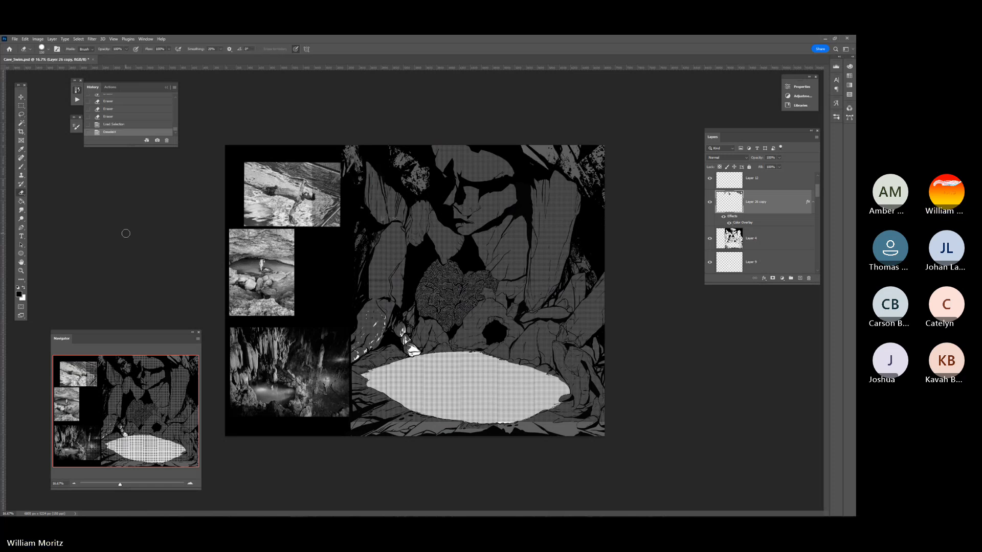
pyautogui.scroll(1, 410, 290)
pyautogui.moveTo(385, 215); pyautogui.dragTo(364, 213)
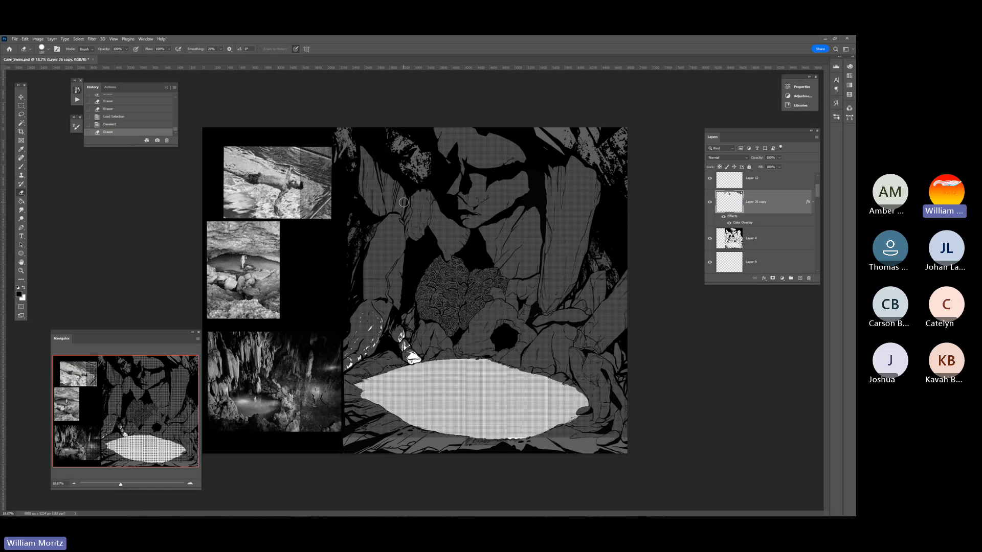
# - Copy the FullPattern copy dots within the Layer 26 copy outline, paste them in place above that layer, and hide FullPattern copy
pyautogui.keyDown('ctrl'); pyautogui.click(725, 201); pyautogui.keyUp('ctrl')
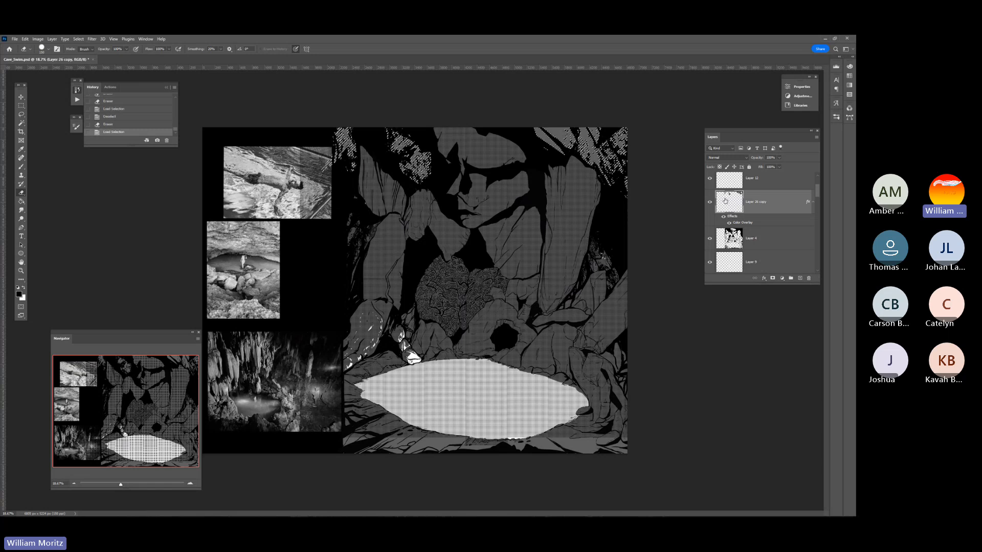
pyautogui.scroll(-3, 757, 214)
pyautogui.click(757, 238)
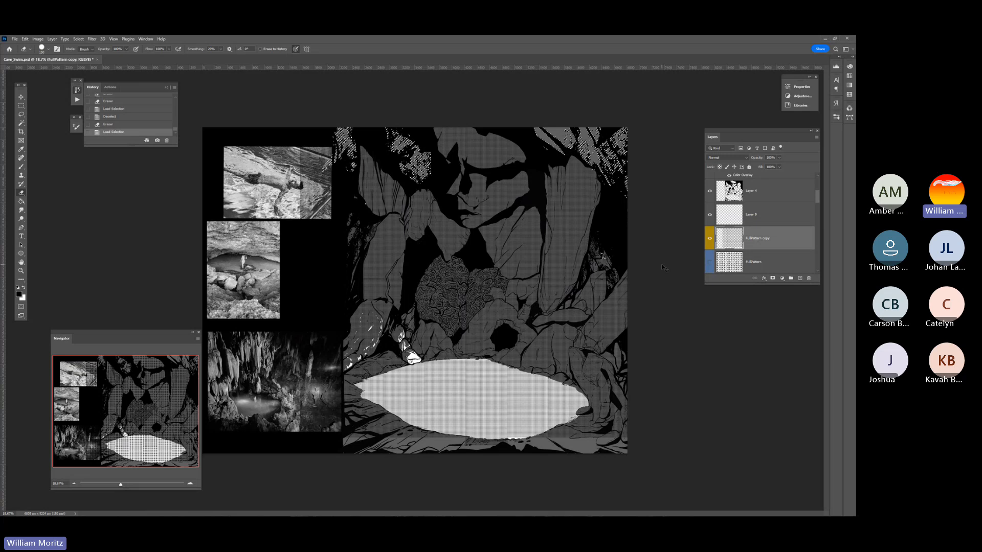
pyautogui.scroll(5, 756, 217)
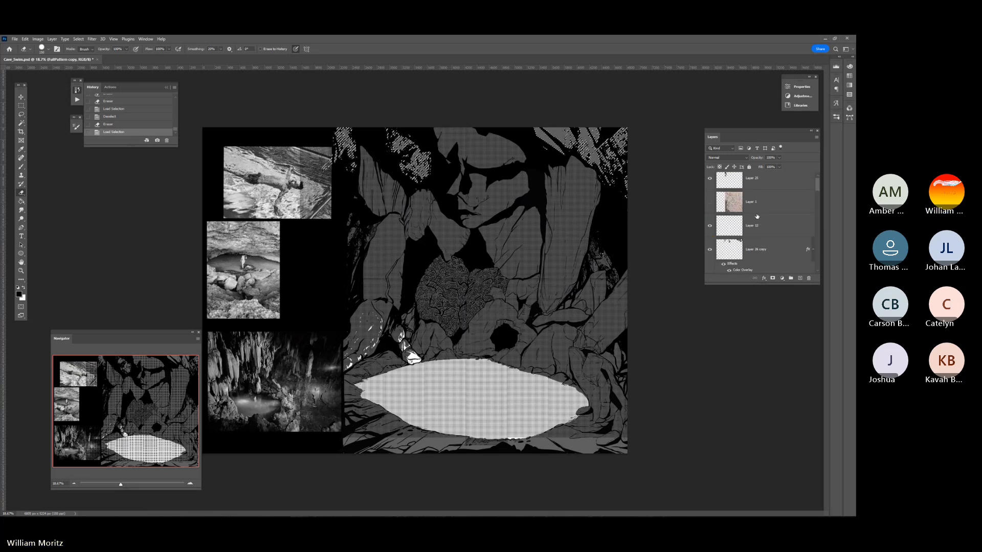
pyautogui.click(772, 251)
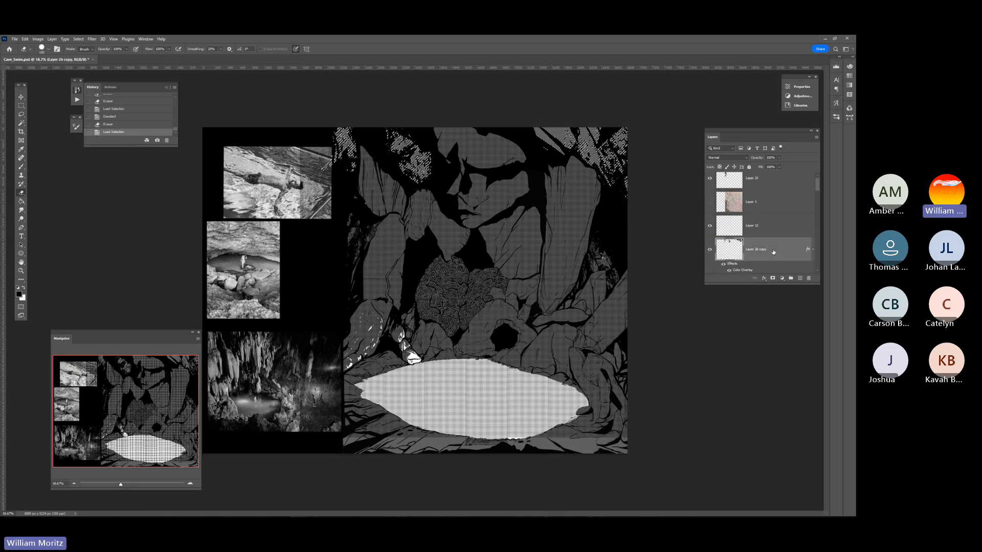
pyautogui.hotkey('ctrl', 'shift', 'v')
pyautogui.scroll(-4, 707, 266)
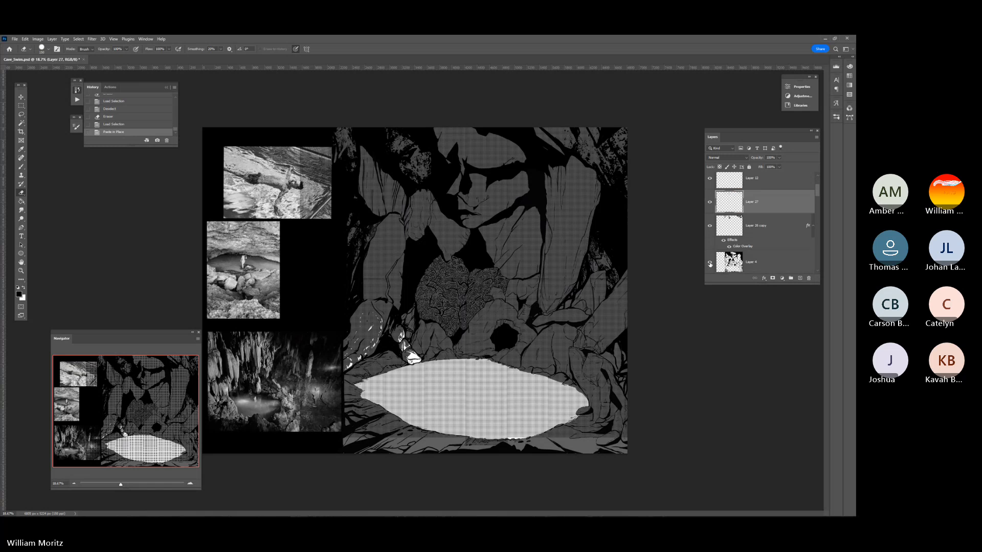
pyautogui.click(708, 263)
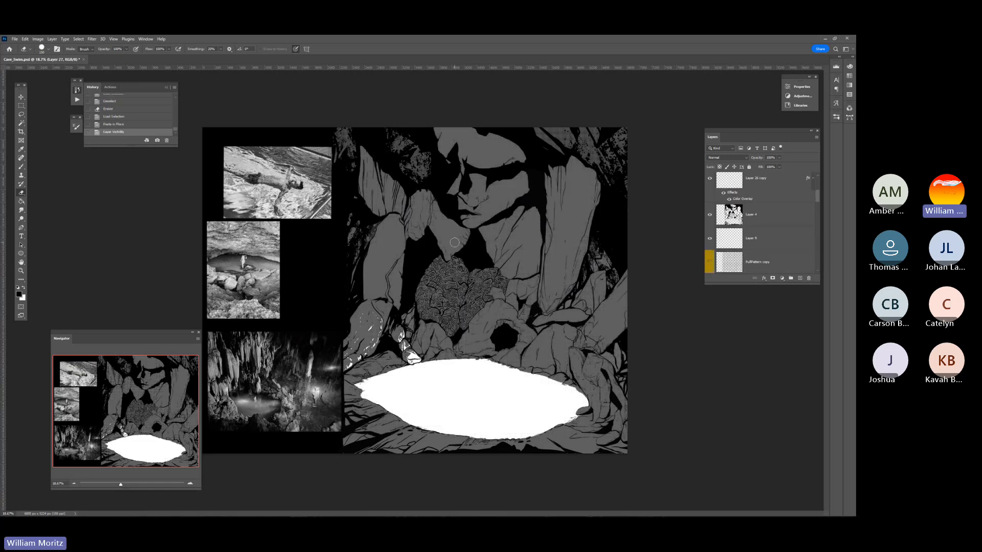
# - Compare the whole artwork with and without the pasted dot pattern on Layer 27
pyautogui.click(21, 271)
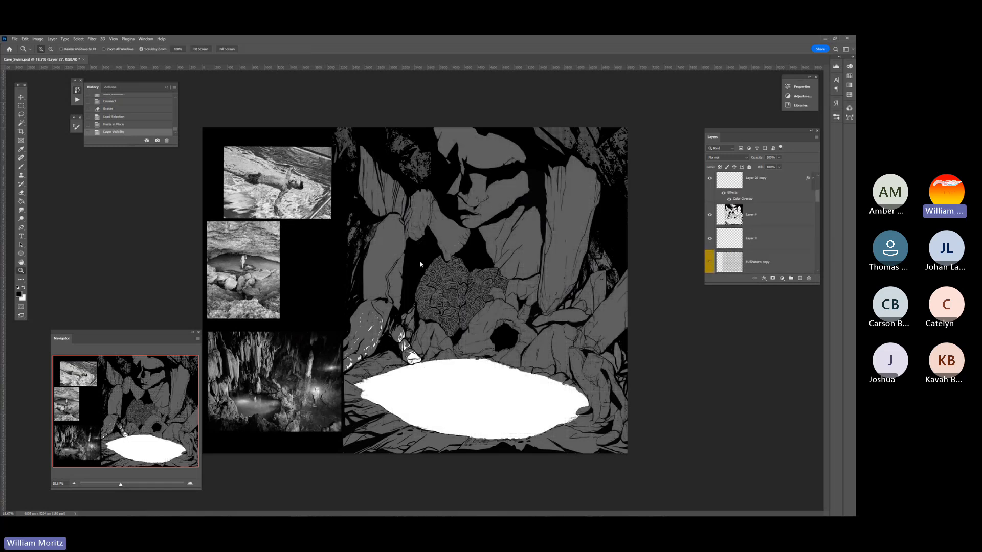
pyautogui.moveTo(527, 245); pyautogui.dragTo(490, 248)
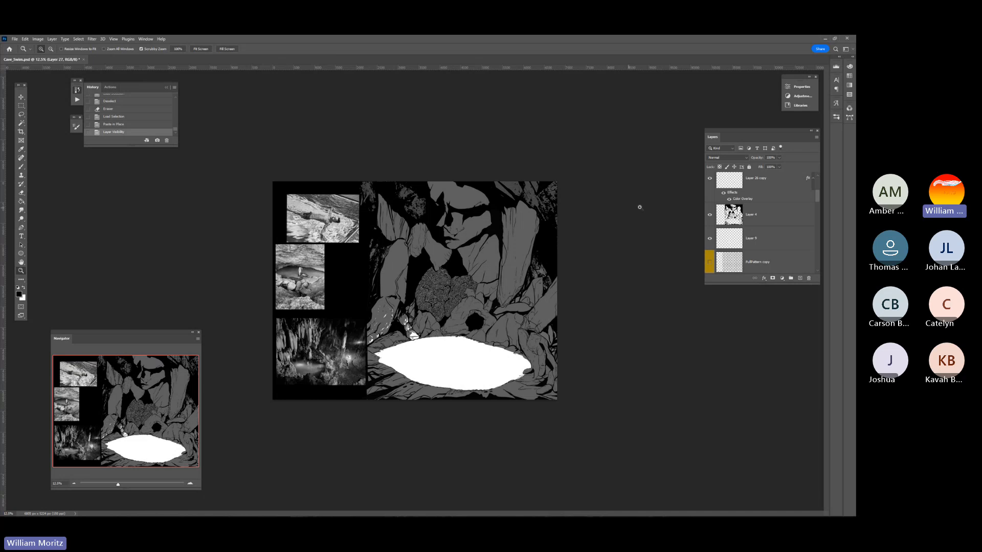
pyautogui.scroll(2, 731, 215)
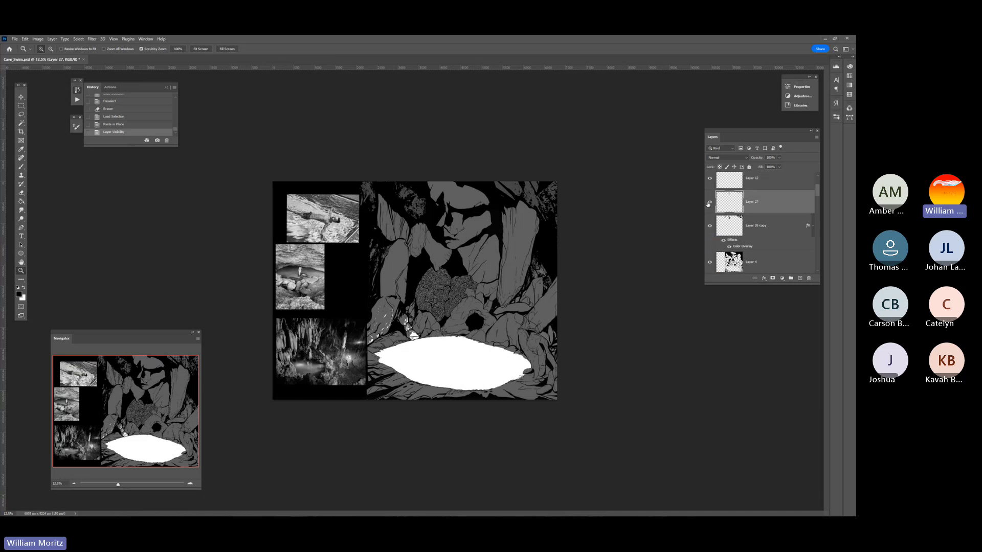
pyautogui.click(709, 203)
pyautogui.click(709, 202)
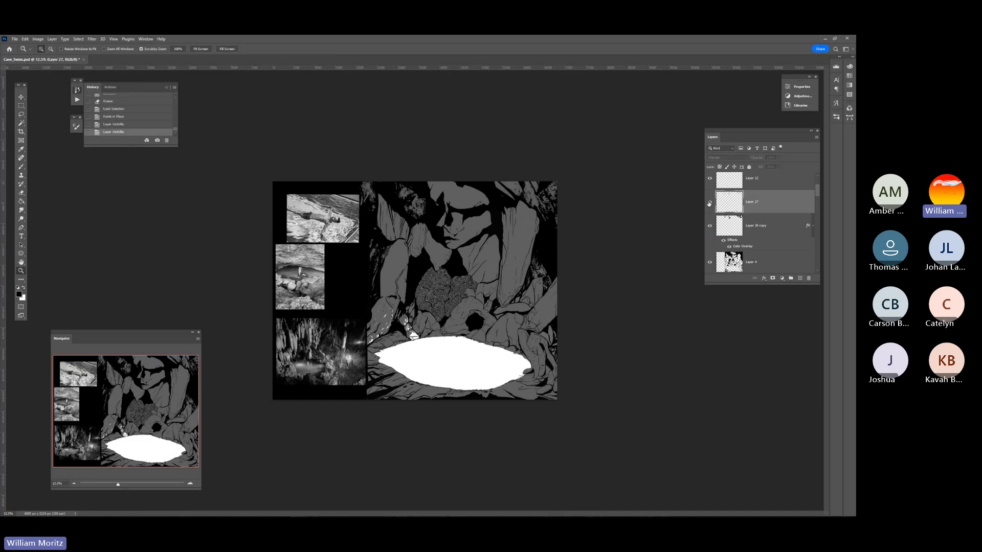
# - Add a new layer above Layer 27 and brush black shadows over the textured rocks in the artwork's upper corners
pyautogui.click(800, 278)
pyautogui.press('b')
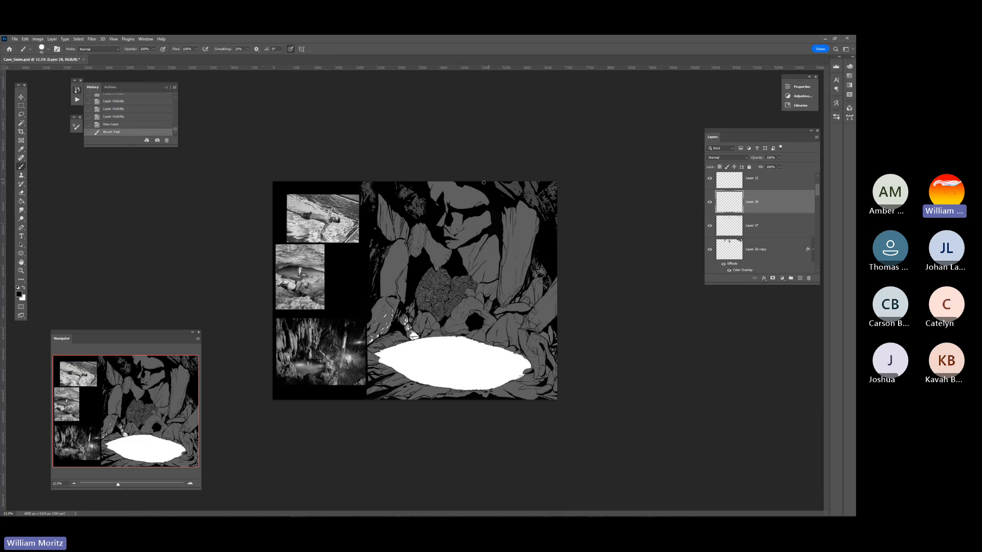
pyautogui.moveTo(535, 167); pyautogui.dragTo(511, 177)
pyautogui.moveTo(512, 176)
pyautogui.mouseDown()
pyautogui.moveTo(489, 186)
pyautogui.moveTo(509, 176)
pyautogui.mouseUp()
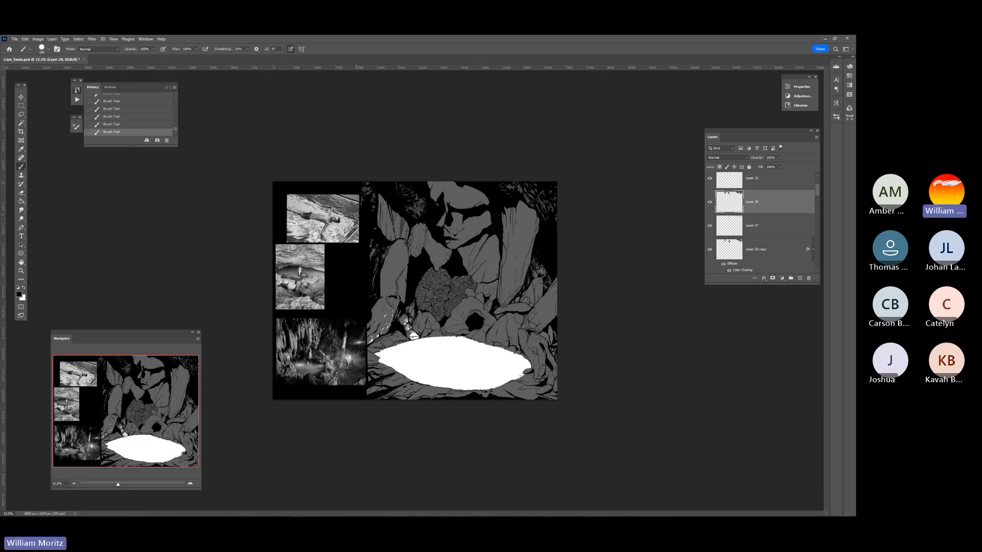
# - Pick the gray fill layer, Layer 2, from the artwork at the textured rocks near its right edge
pyautogui.click(22, 96)
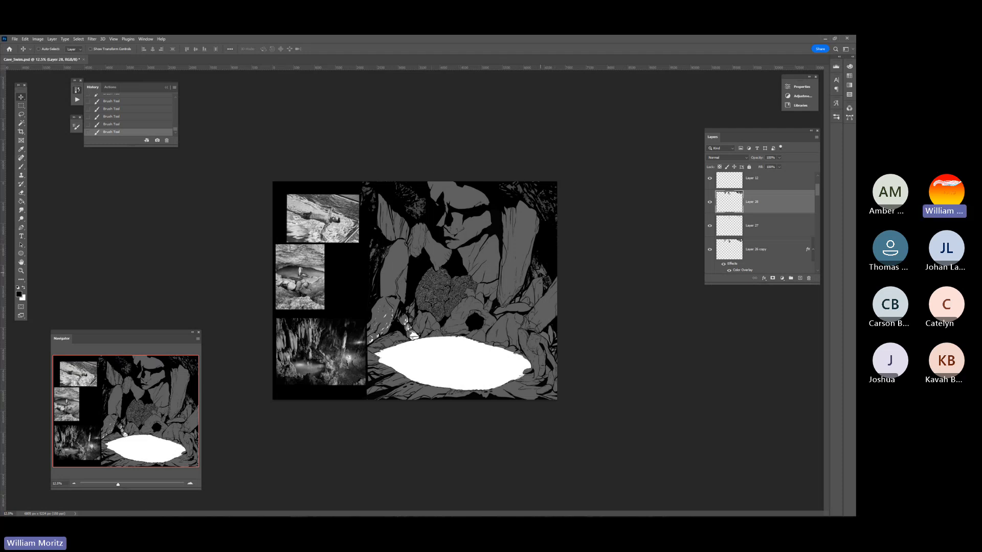
pyautogui.rightClick(542, 271)
pyautogui.click(562, 276)
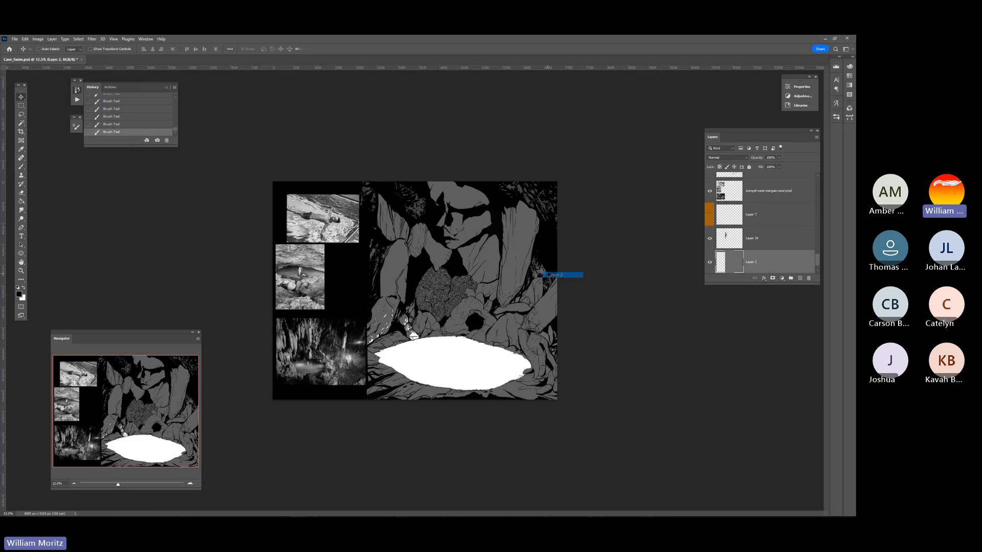
pyautogui.rightClick(536, 275)
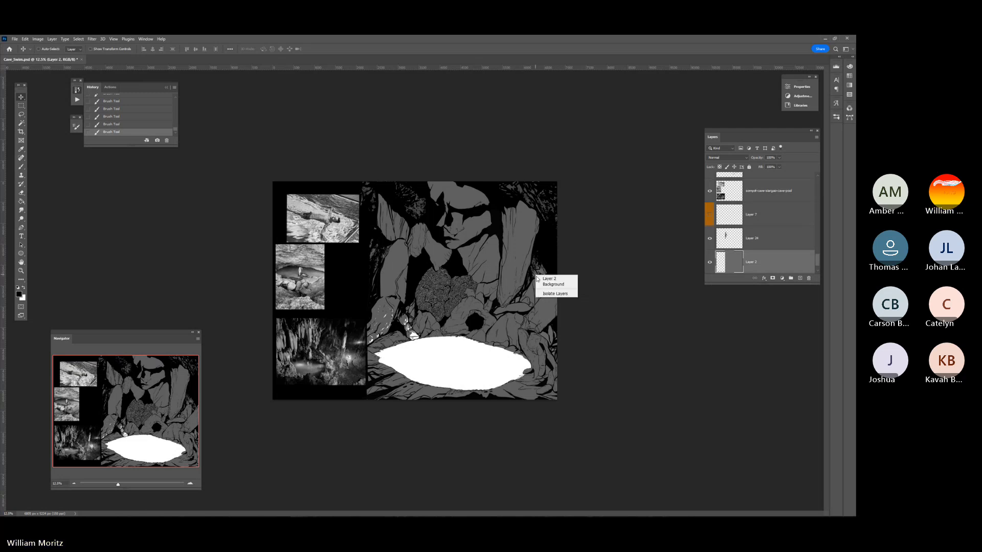
pyautogui.click(560, 278)
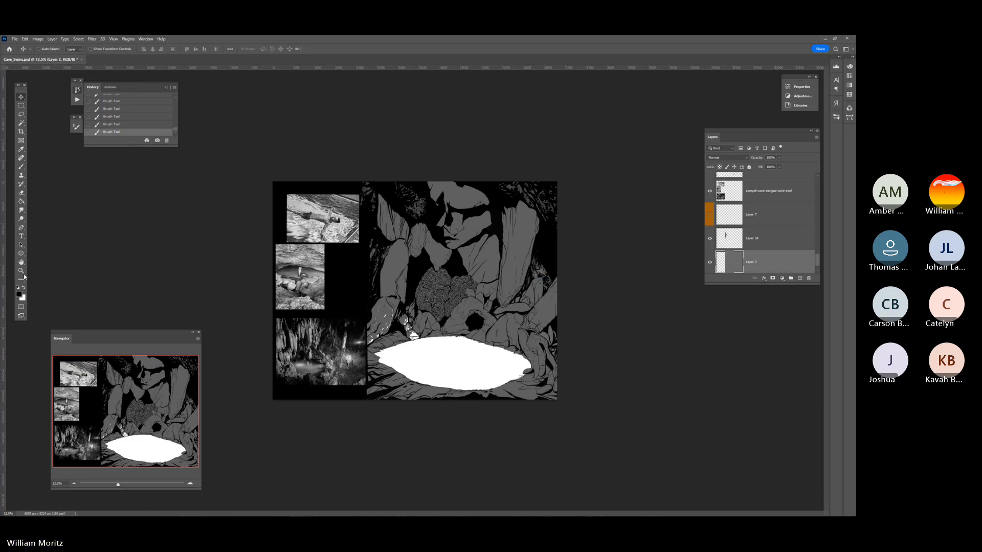
# - Compare the rocks along the artwork's right edge with and without Layer 2's gray fill
pyautogui.click(22, 272)
pyautogui.hotkey('ctrl', '+')
pyautogui.hotkey('ctrl', '+')
pyautogui.hotkey('ctrl', '+')
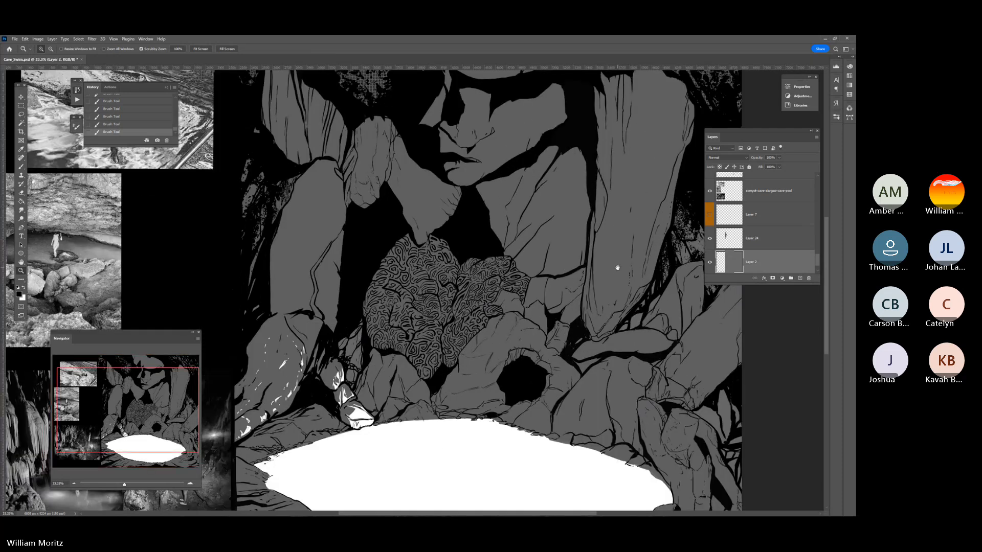
pyautogui.moveTo(617, 267); pyautogui.dragTo(420, 270)
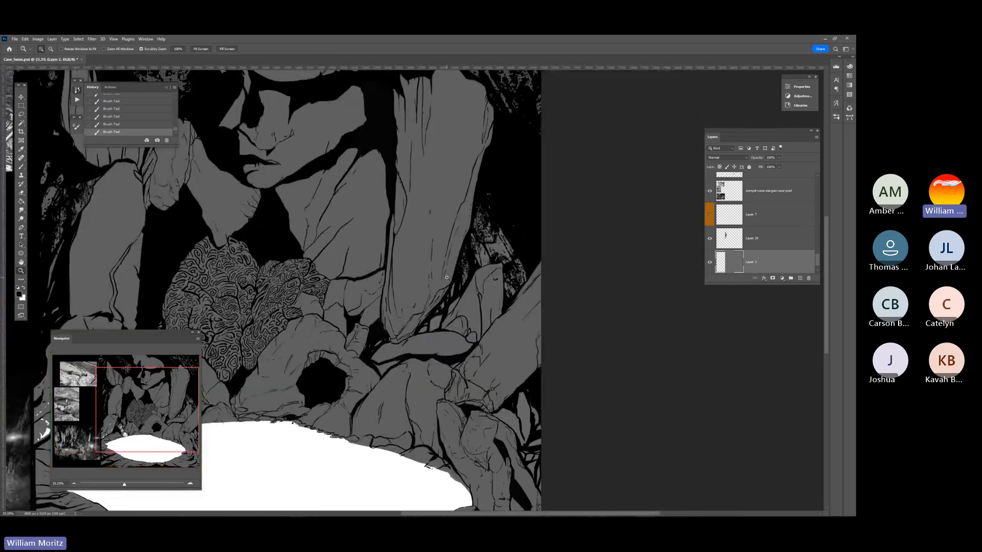
pyautogui.press('v')
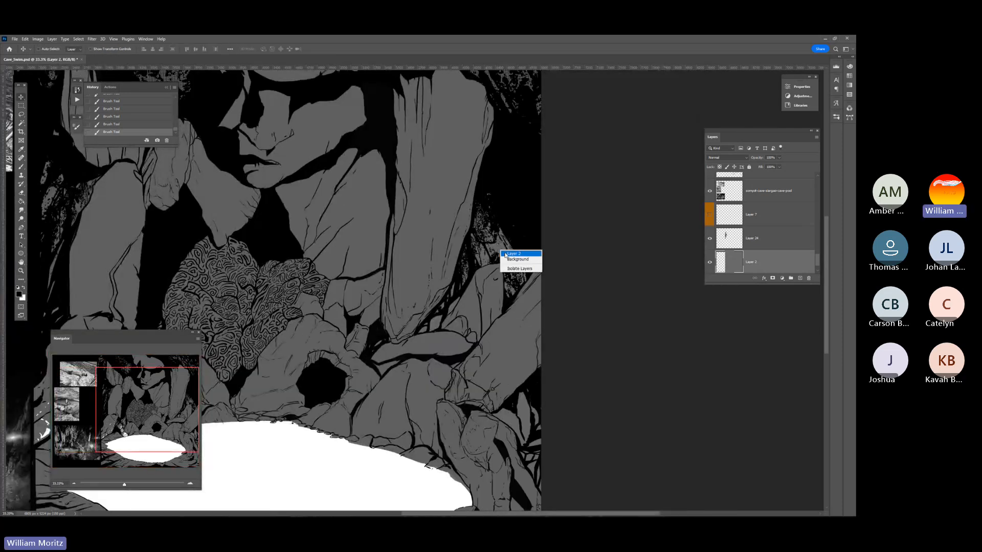
pyautogui.click(711, 263)
pyautogui.click(711, 264)
pyautogui.click(711, 264)
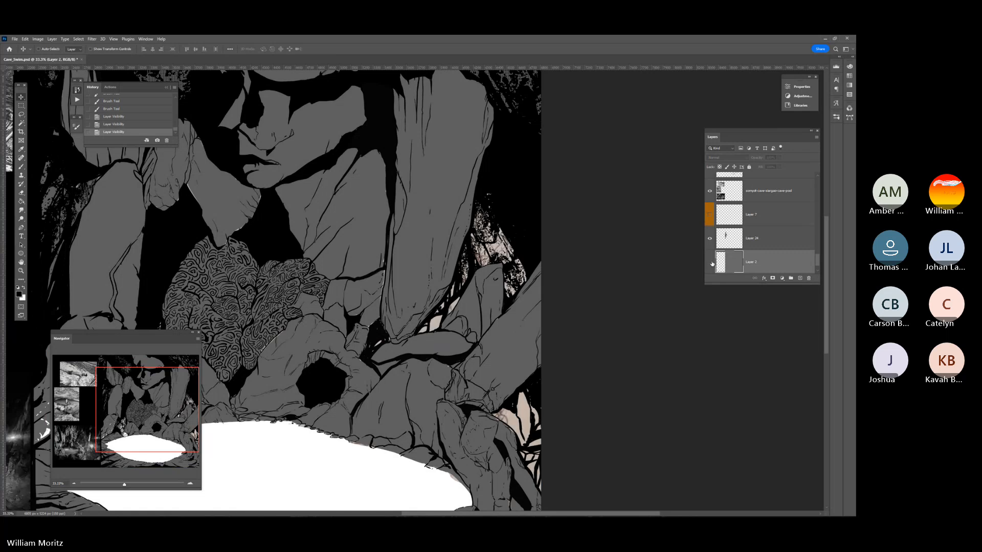
pyautogui.click(711, 264)
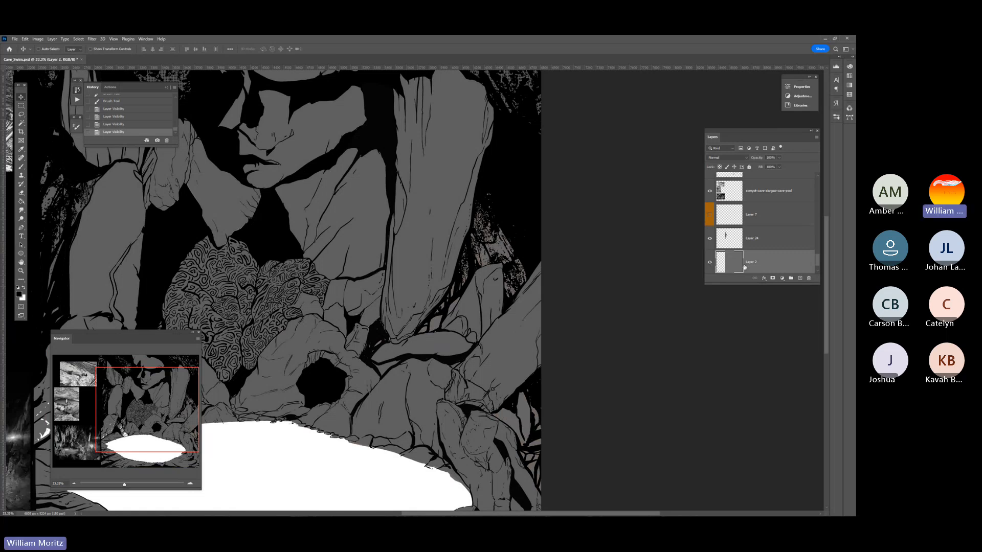
# - Add a new layer above Layer 2 and brush gray 5f5f5f behind the line work of the right-edge rocks
pyautogui.click(799, 279)
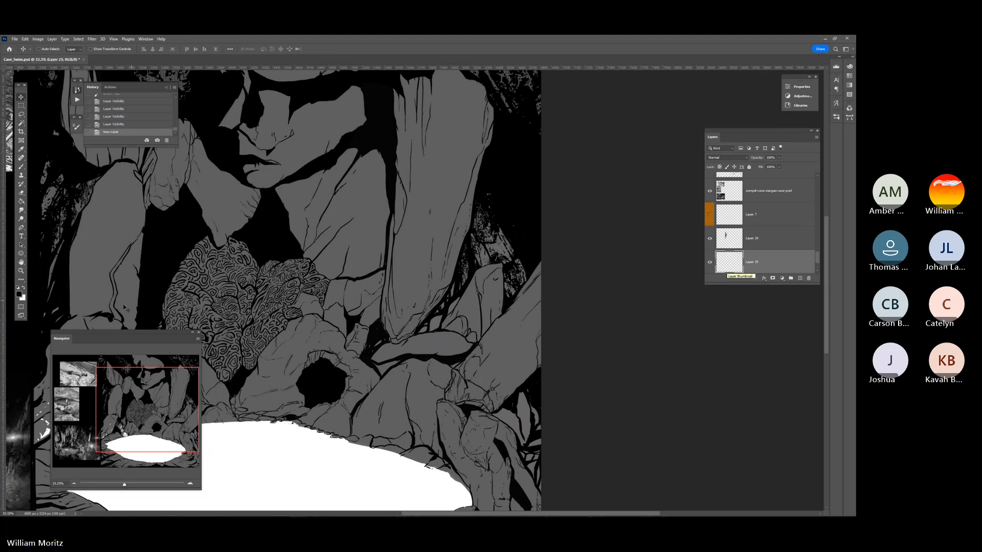
pyautogui.click(20, 295)
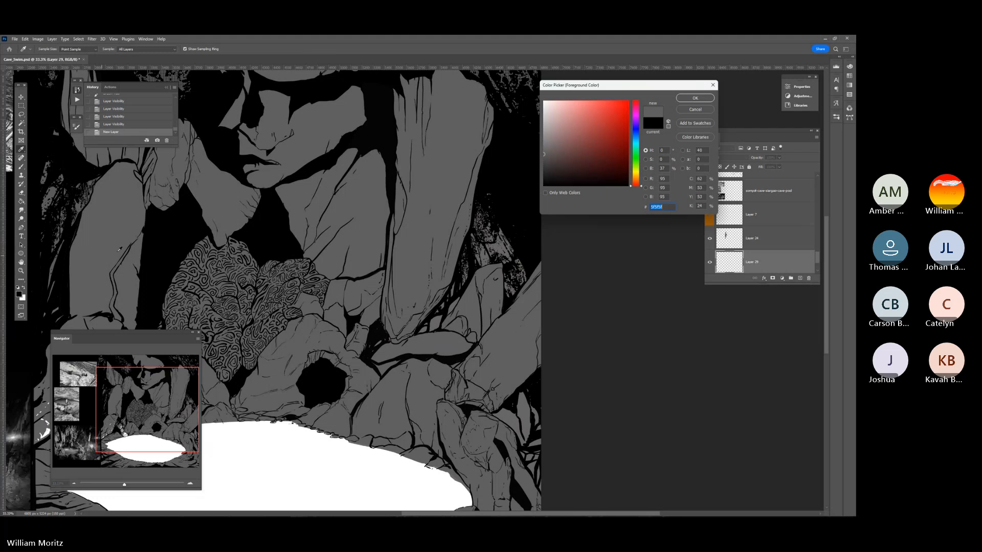
pyautogui.click(694, 98)
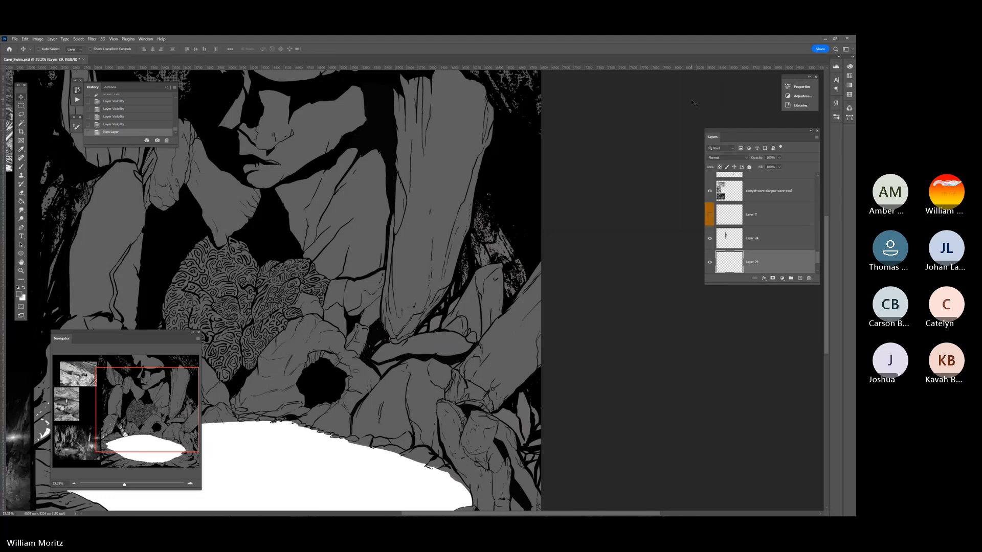
pyautogui.moveTo(485, 215)
pyautogui.mouseDown()
pyautogui.moveTo(487, 202)
pyautogui.moveTo(478, 245)
pyautogui.moveTo(480, 234)
pyautogui.mouseUp()
pyautogui.moveTo(460, 280); pyautogui.dragTo(450, 295)
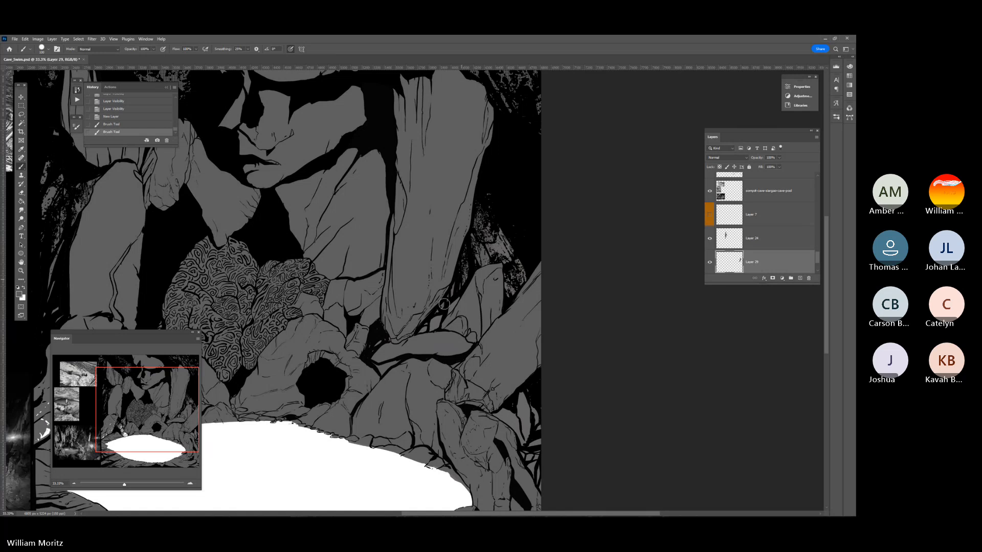
pyautogui.moveTo(488, 255); pyautogui.dragTo(510, 256)
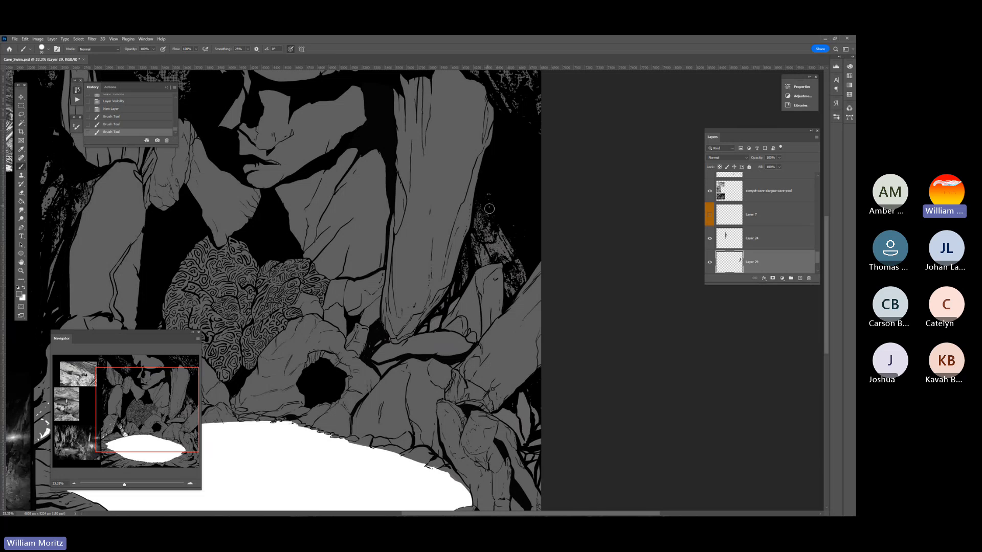
pyautogui.moveTo(500, 237); pyautogui.dragTo(521, 266)
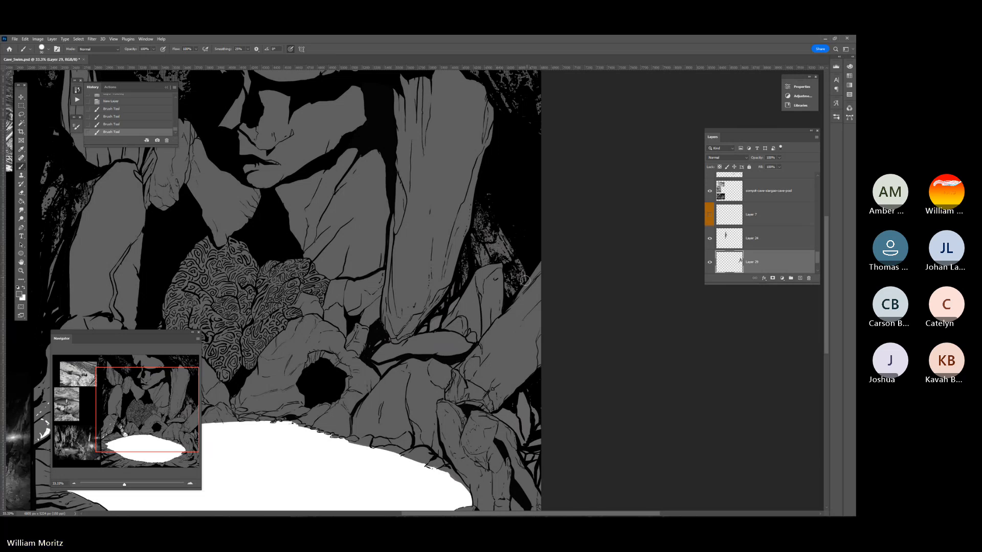
# - Hide Layer 2 and brush gray on Layer 29 into the exposed gaps between the rocks around the pool
pyautogui.scroll(-1, 715, 259)
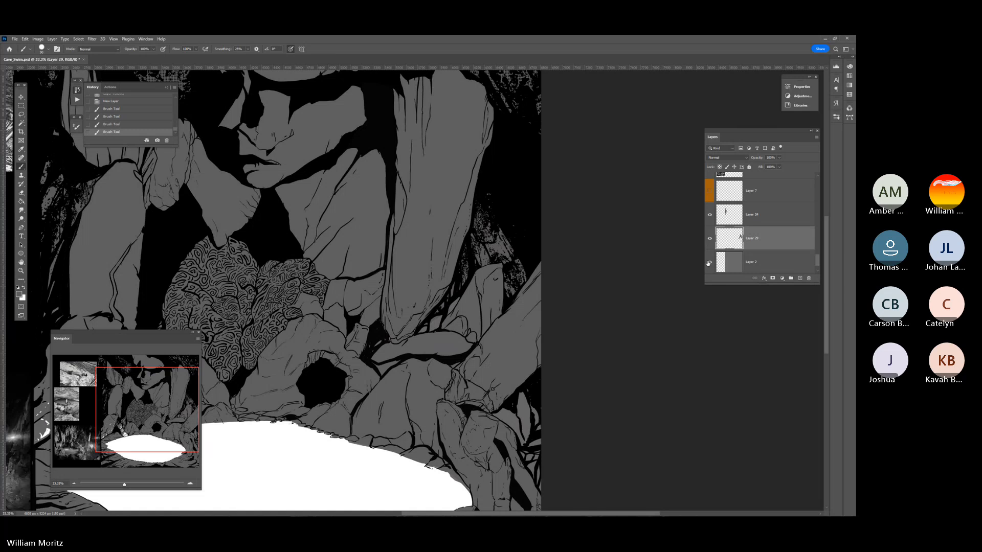
pyautogui.click(709, 263)
pyautogui.click(710, 263)
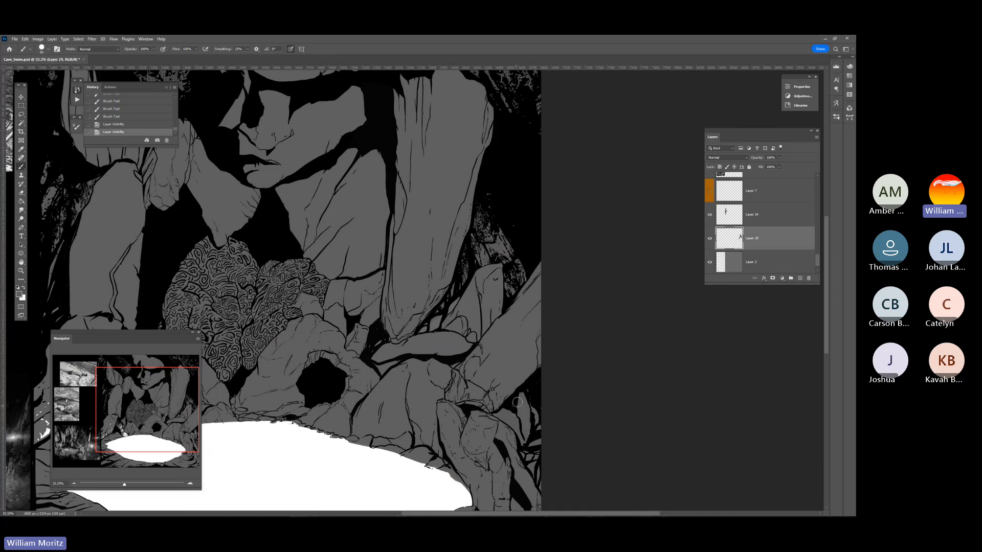
pyautogui.click(551, 484)
pyautogui.click(709, 263)
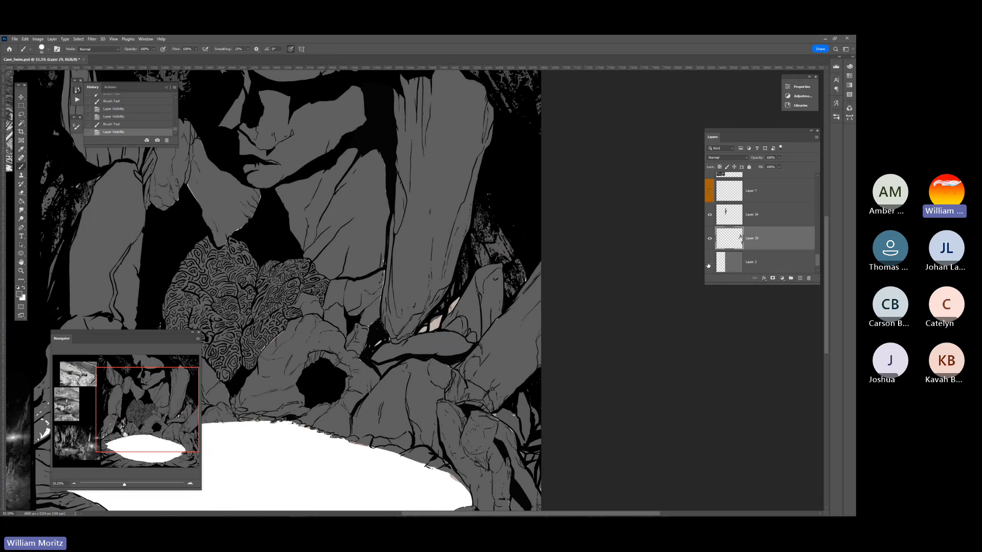
pyautogui.click(456, 299)
pyautogui.moveTo(447, 312)
pyautogui.mouseDown()
pyautogui.moveTo(420, 333)
pyautogui.moveTo(430, 323)
pyautogui.mouseUp()
pyautogui.moveTo(506, 425); pyautogui.dragTo(515, 434)
pyautogui.moveTo(382, 345); pyautogui.dragTo(371, 349)
pyautogui.moveTo(131, 247); pyautogui.dragTo(376, 231)
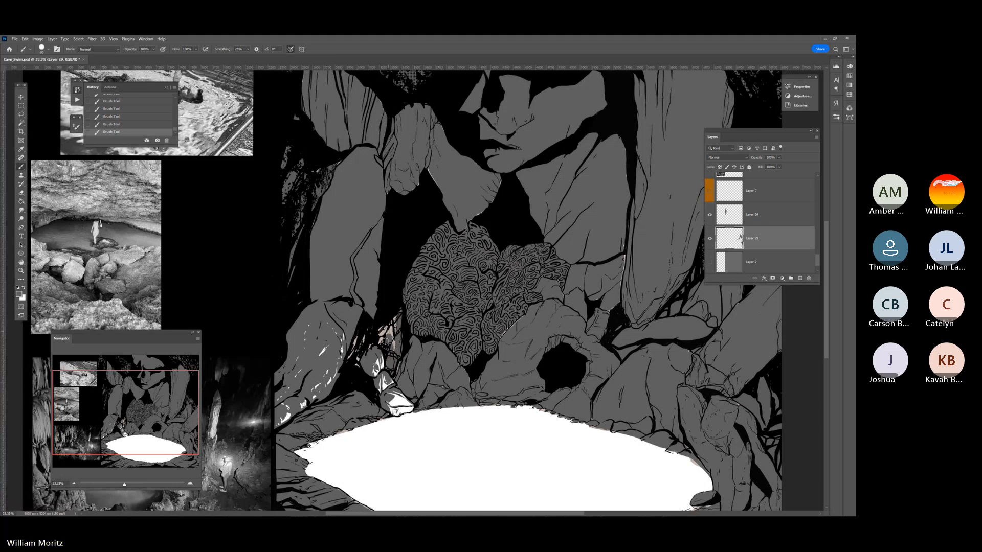
# - Copy a rectangular area of Layer 25 around the upper-left rocks and paste it as a new layer
pyautogui.click(21, 270)
pyautogui.keyDown('alt'); pyautogui.click(448, 264); pyautogui.keyUp('alt')
pyautogui.keyDown('alt'); pyautogui.click(335, 195); pyautogui.keyUp('alt')
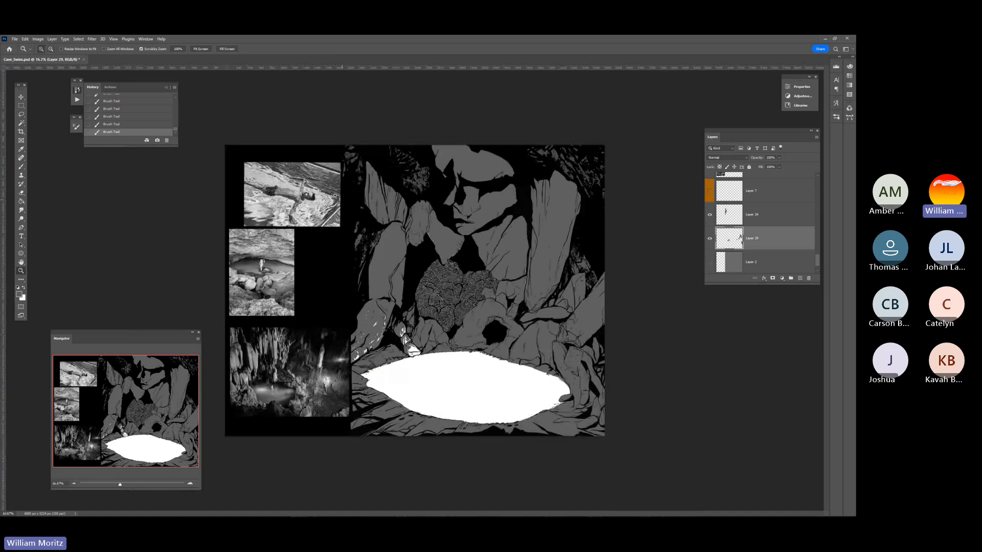
pyautogui.click(404, 241)
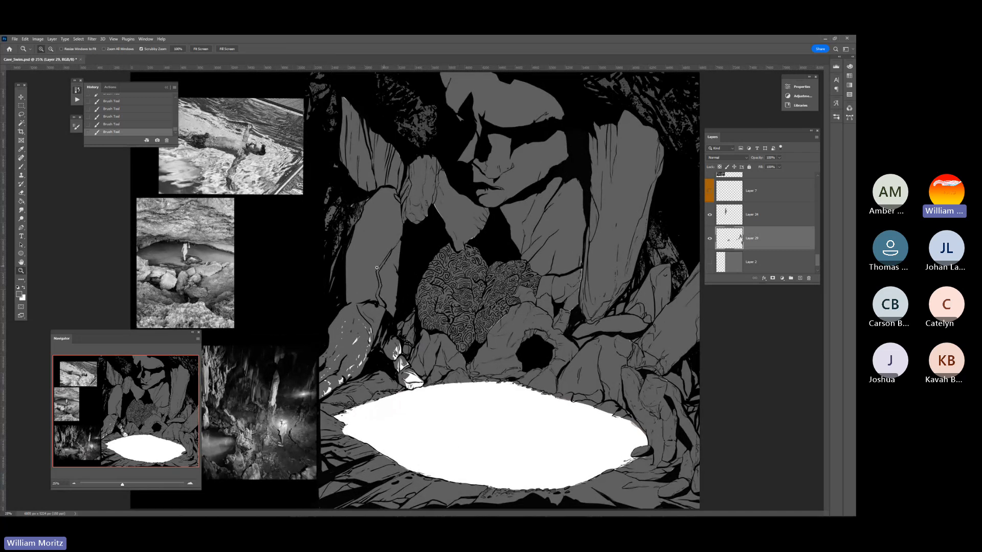
pyautogui.press('v')
pyautogui.rightClick(353, 214)
pyautogui.click(372, 217)
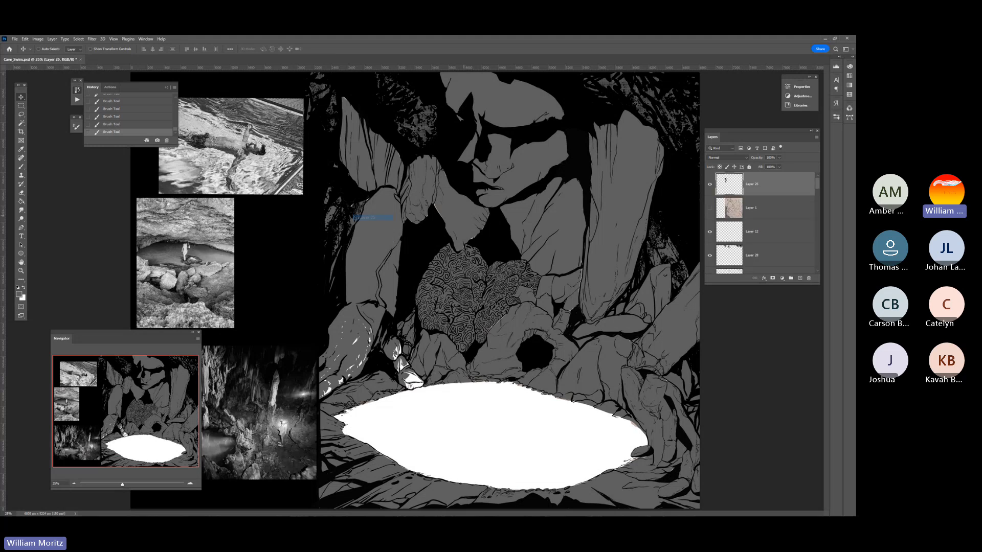
pyautogui.click(23, 107)
pyautogui.moveTo(338, 177); pyautogui.dragTo(262, 325)
pyautogui.press('Delete')
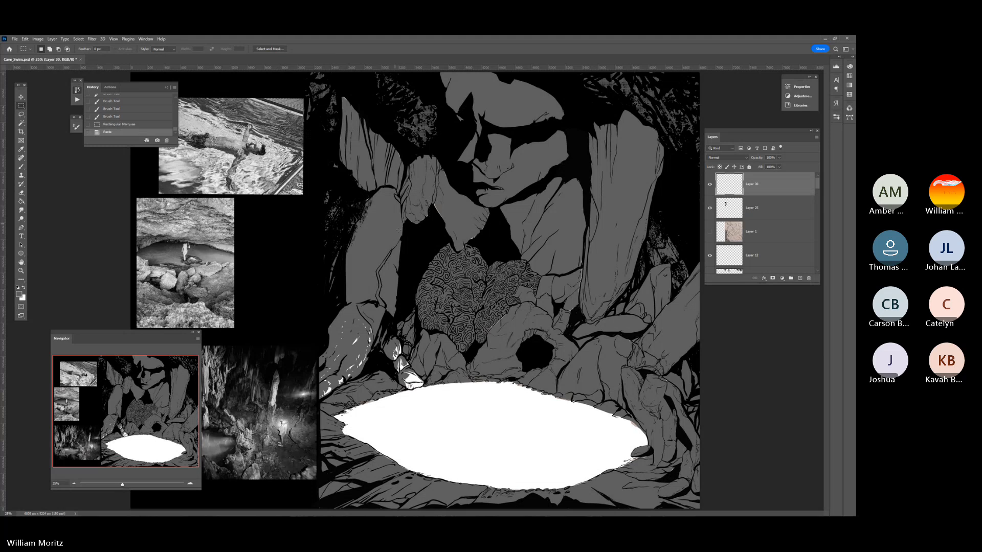
# - Undo the paste and instead paste the copied piece directly above Layer 29, moving it behind the artwork's left-hand rocks
pyautogui.hotkey('ctrl', 'z')
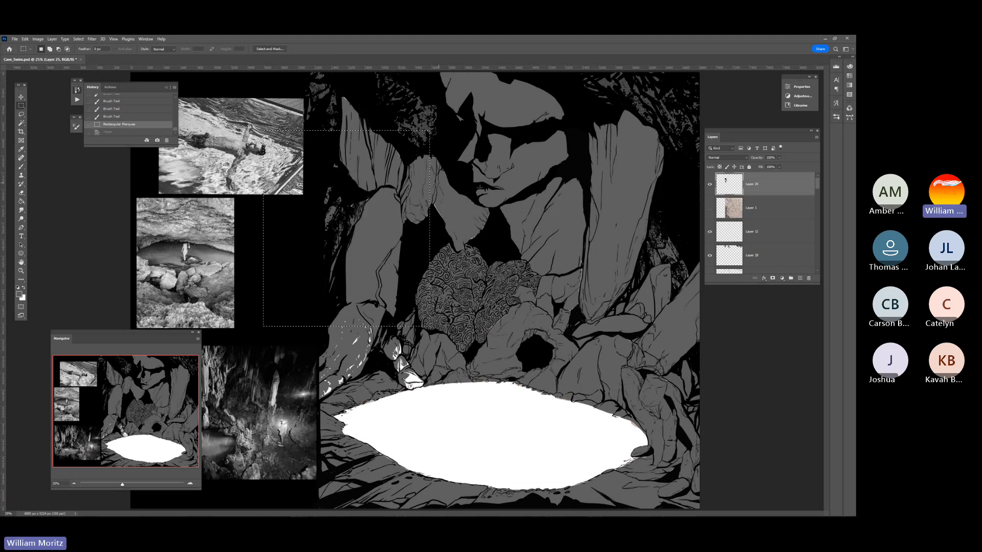
pyautogui.hotkey('ctrl', 'd')
pyautogui.scroll(-5, 752, 250)
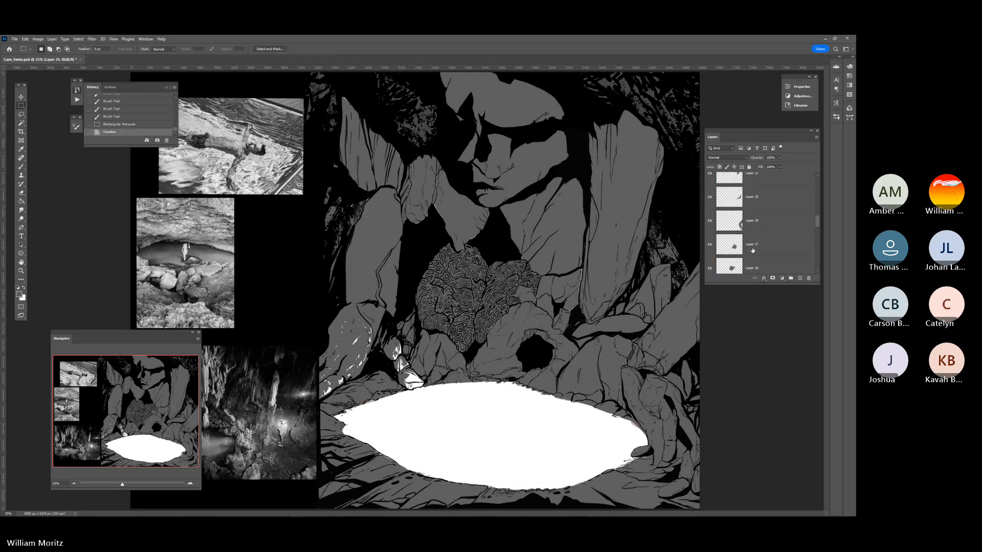
pyautogui.scroll(-5, 753, 250)
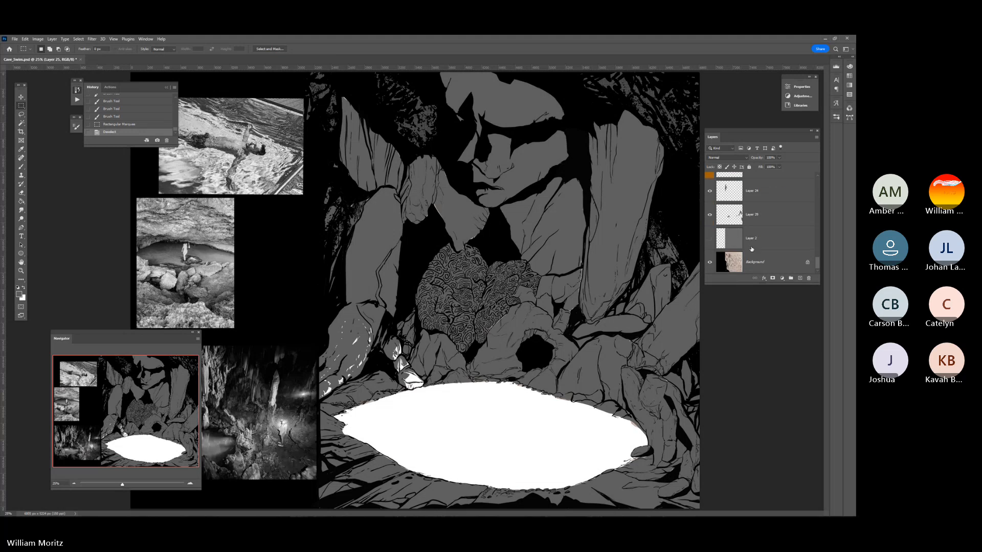
pyautogui.click(725, 208)
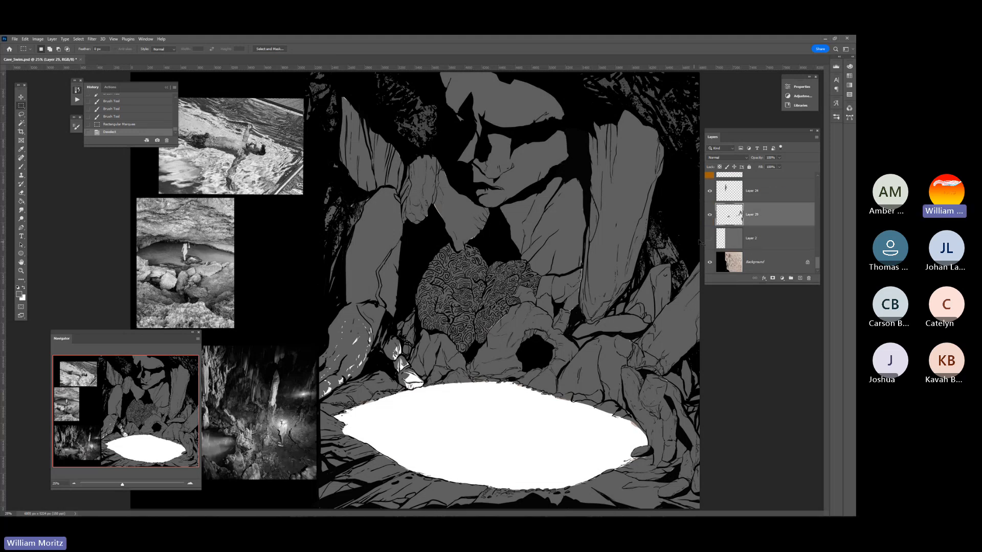
pyautogui.hotkey('ctrl', 'v')
pyautogui.press('v')
pyautogui.moveTo(433, 239); pyautogui.dragTo(384, 272)
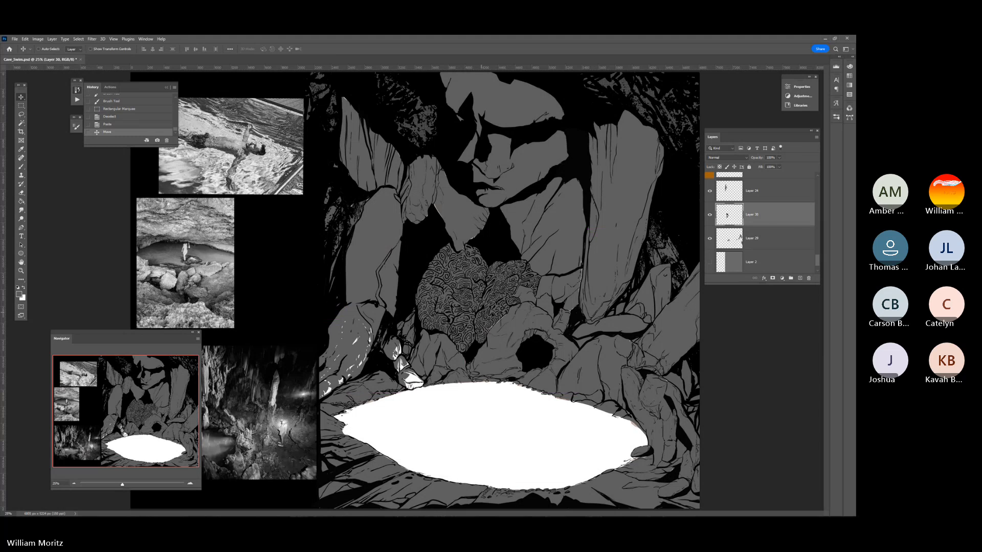
# - Duplicate Layer 30, move the copy to the rocks at the artwork's lower-right edge and rotate it about 125°
pyautogui.rightClick(790, 221)
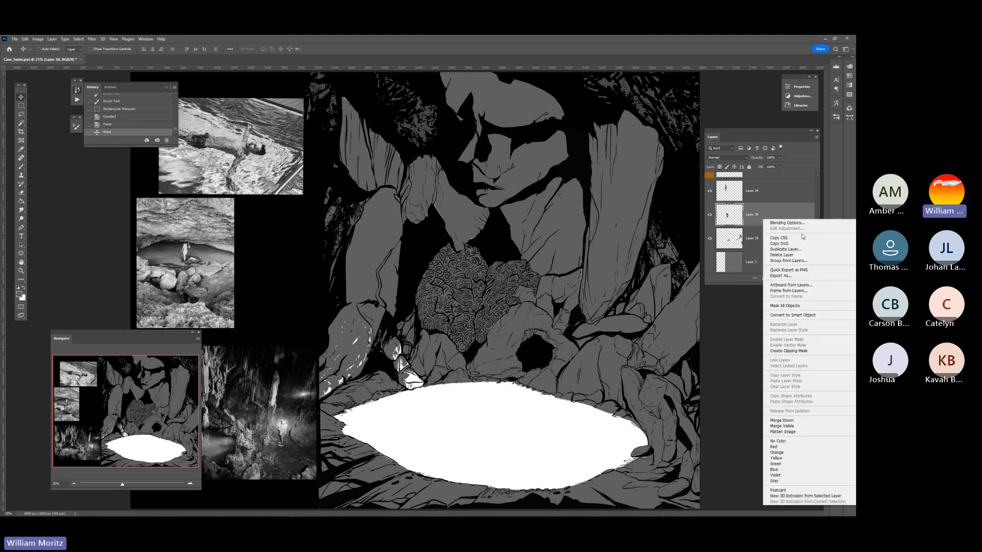
pyautogui.click(807, 247)
pyautogui.press('Return')
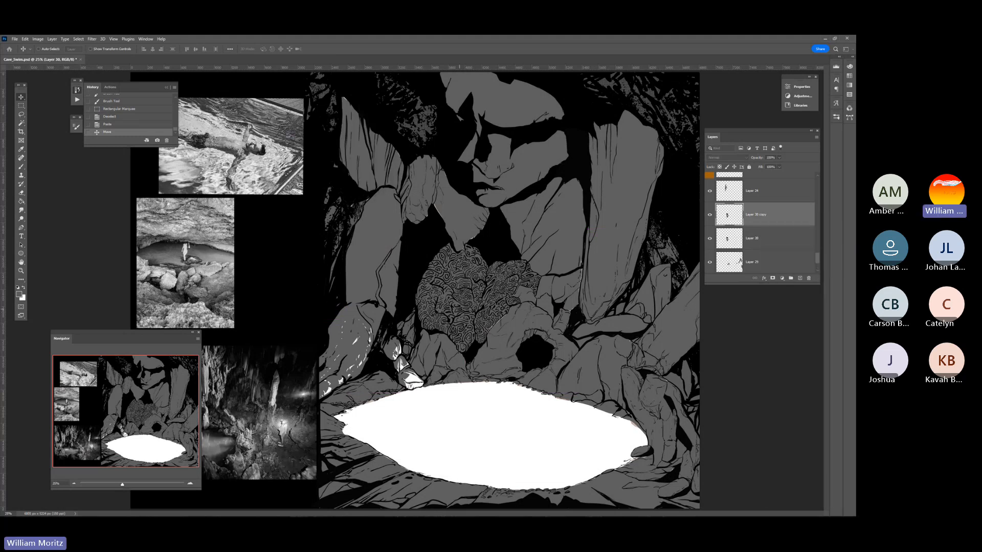
pyautogui.moveTo(439, 309); pyautogui.dragTo(778, 379)
pyautogui.hotkey('ctrl', 't')
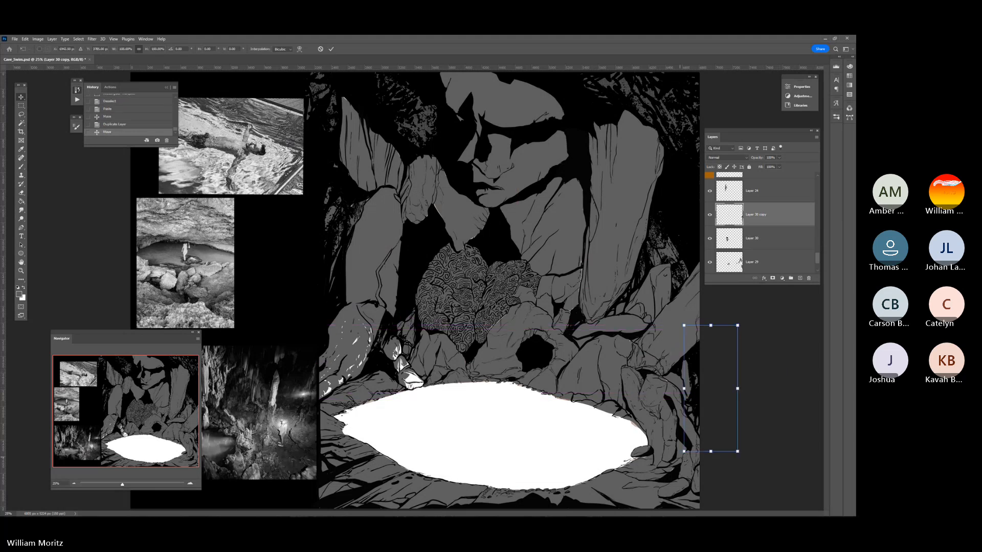
pyautogui.moveTo(706, 358); pyautogui.dragTo(727, 396)
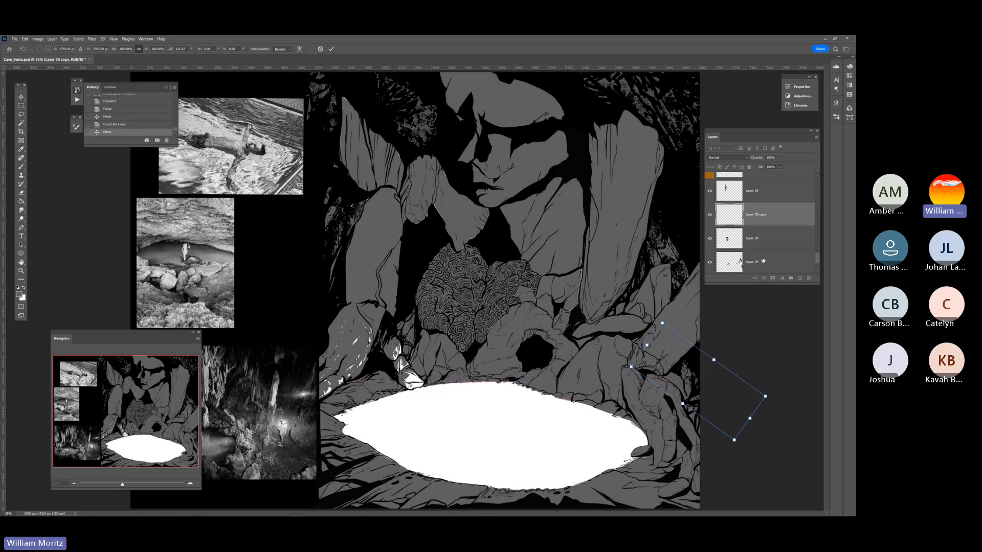
pyautogui.press('Return')
# - Duplicate Layer 30 copy, move the duplicate up to the rocks at the artwork's right edge, rotate it about 72° and scale it down
pyautogui.rightClick(790, 221)
pyautogui.click(787, 249)
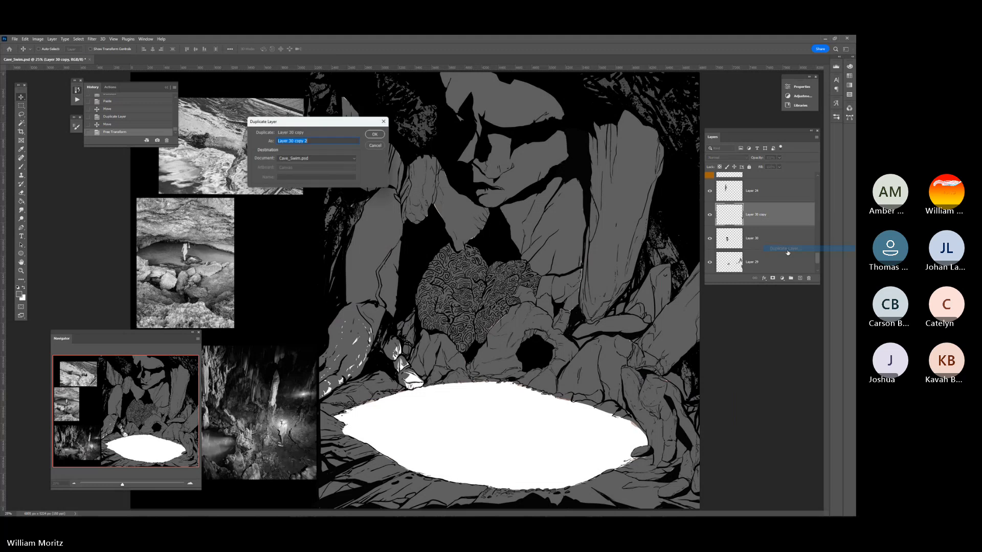
pyautogui.press('Return')
pyautogui.moveTo(546, 303); pyautogui.dragTo(554, 245)
pyautogui.hotkey('ctrl', 't')
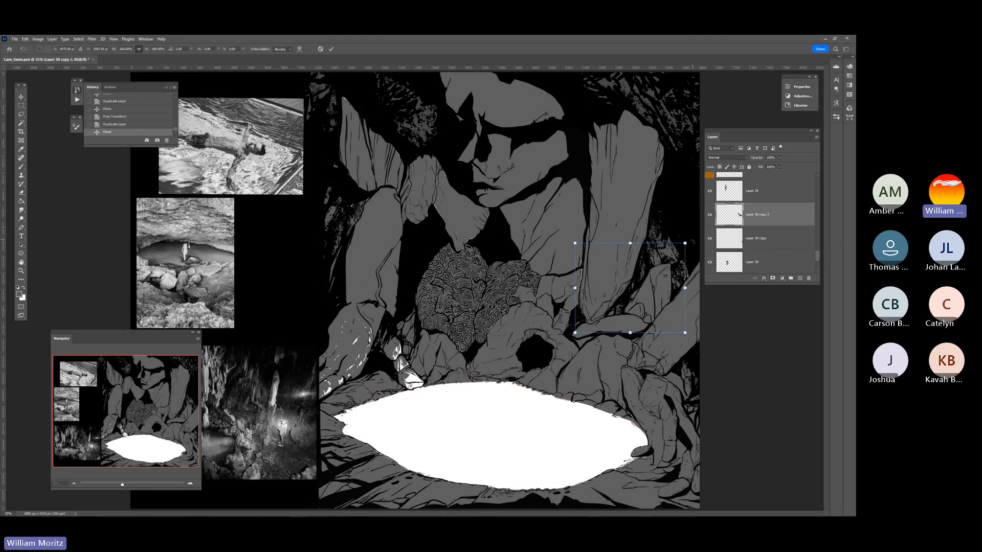
pyautogui.moveTo(690, 240); pyautogui.dragTo(693, 332)
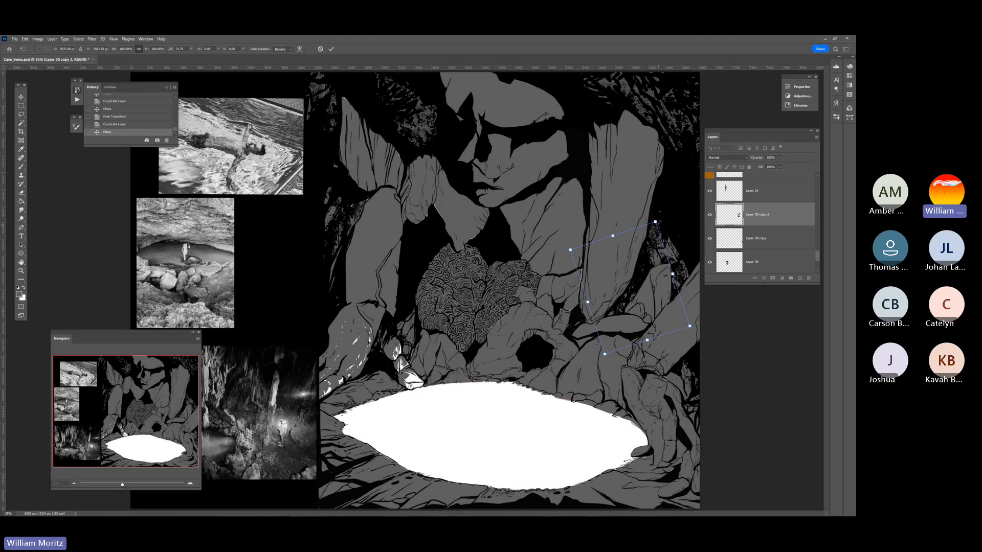
pyautogui.moveTo(655, 222); pyautogui.dragTo(645, 271)
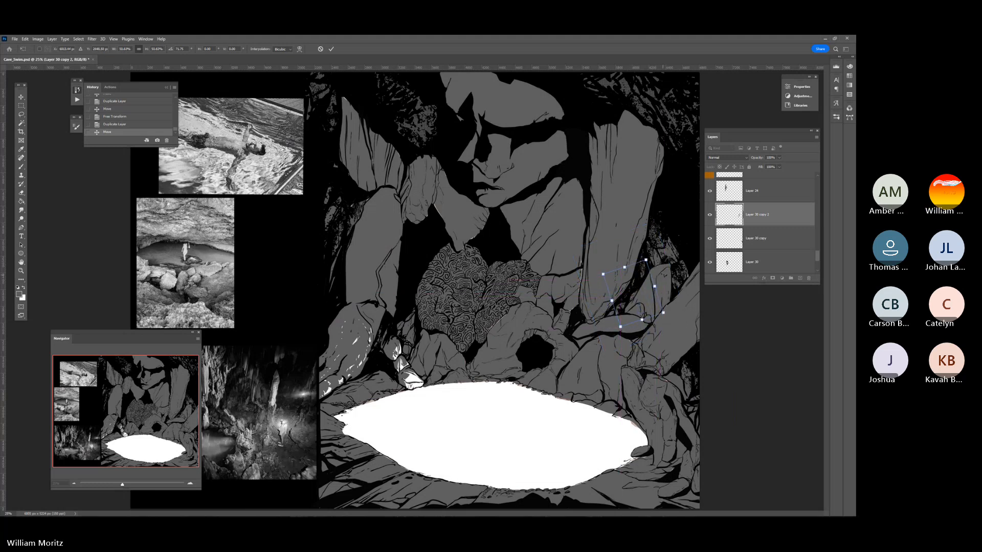
pyautogui.press('Return')
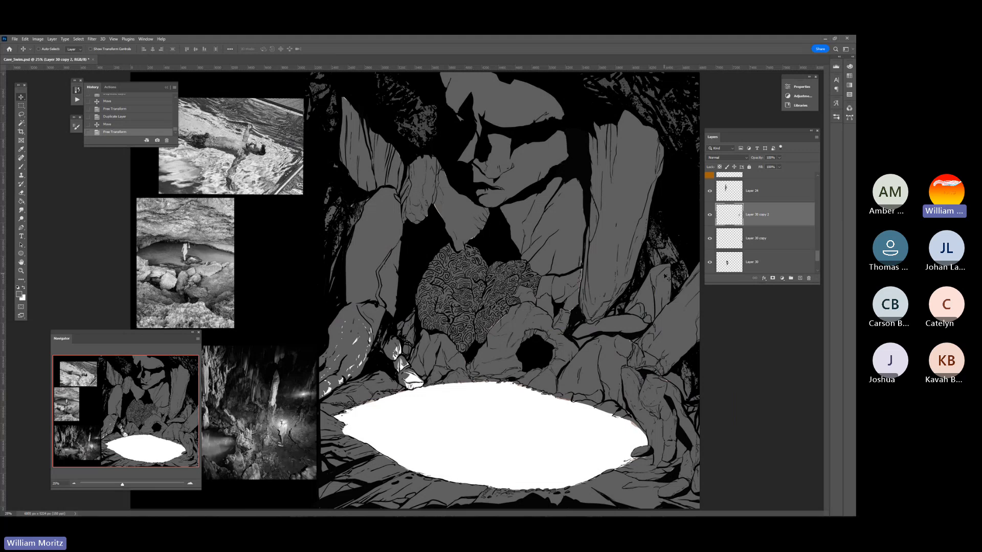
# - Merge Layer 30 and its two copies into one layer, checking the pieces by toggling their visibility
pyautogui.scroll(-1, 720, 255)
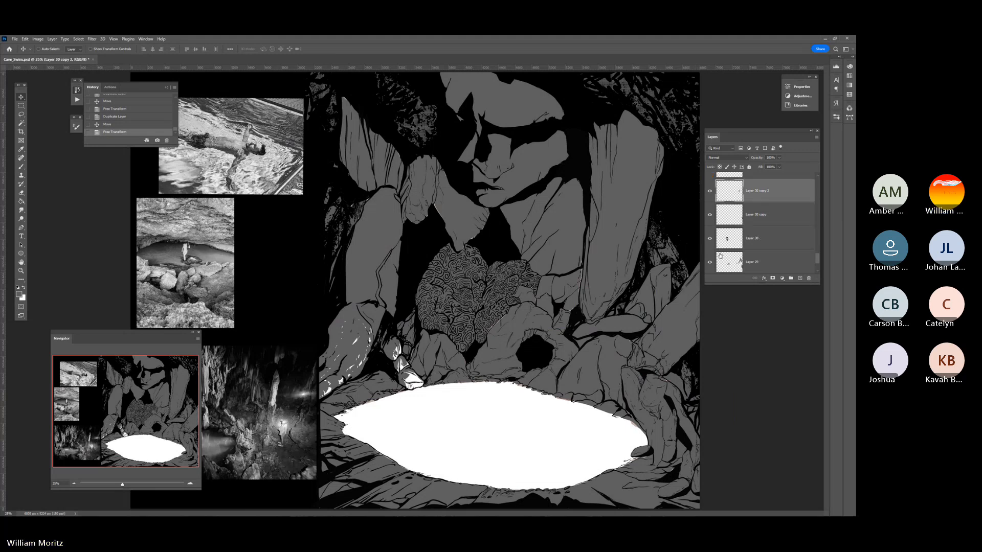
pyautogui.click(710, 262)
pyautogui.click(710, 262)
pyautogui.keyDown('shift'); pyautogui.click(752, 245); pyautogui.keyUp('shift')
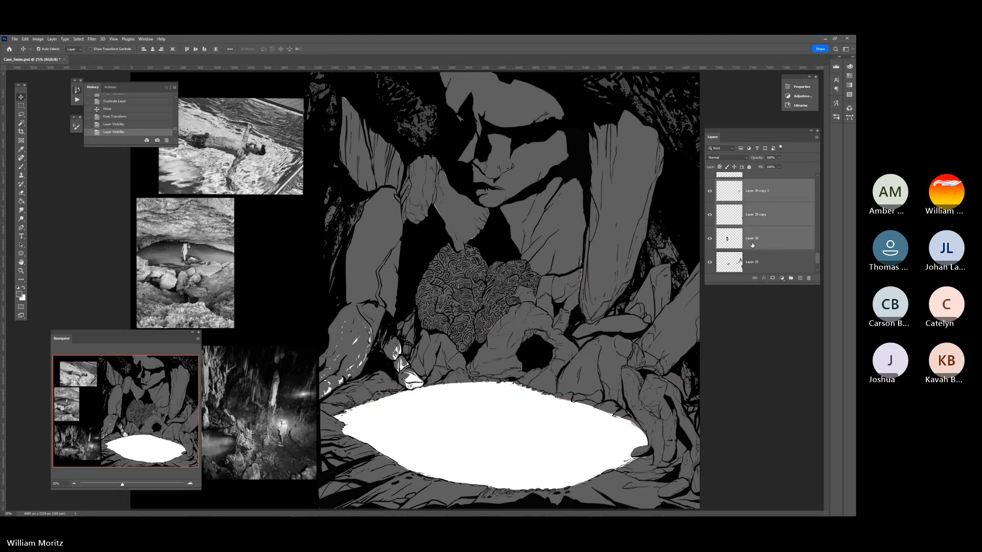
pyautogui.hotkey('ctrl', 'e')
pyautogui.click(710, 191)
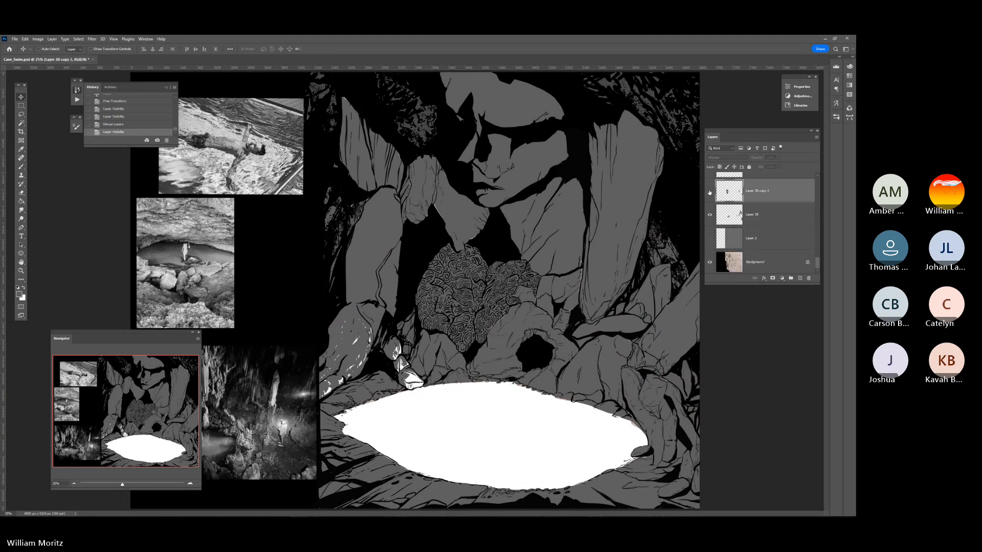
pyautogui.click(709, 191)
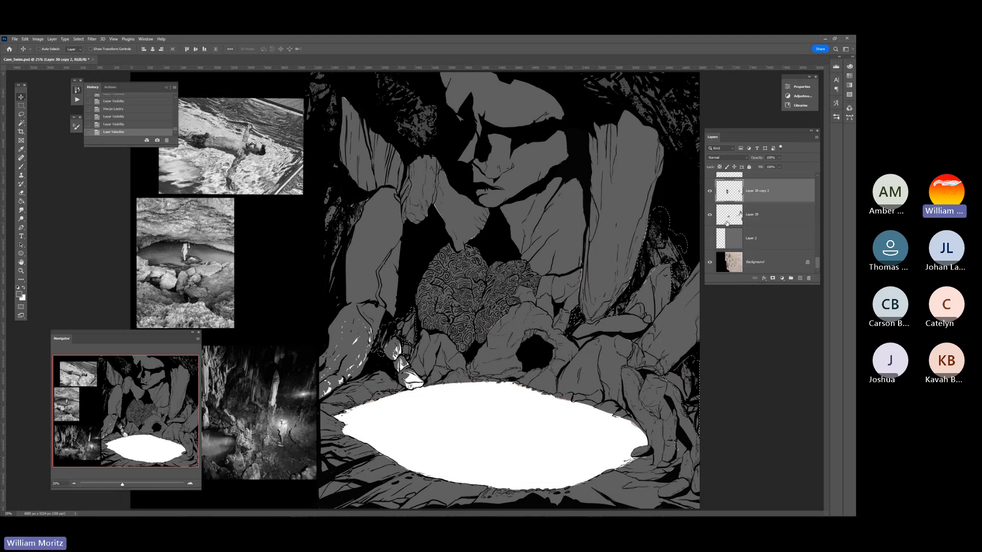
# - Load the merged layer's outline as a selection, then show and select the FullPattern copy layer to copy its texture
pyautogui.scroll(5, 737, 227)
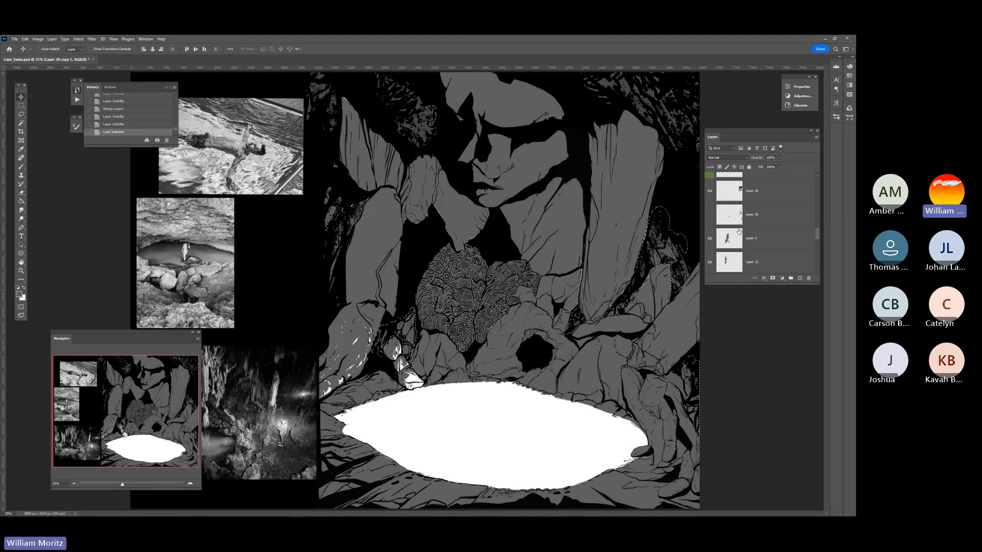
pyautogui.scroll(5, 740, 231)
pyautogui.click(710, 191)
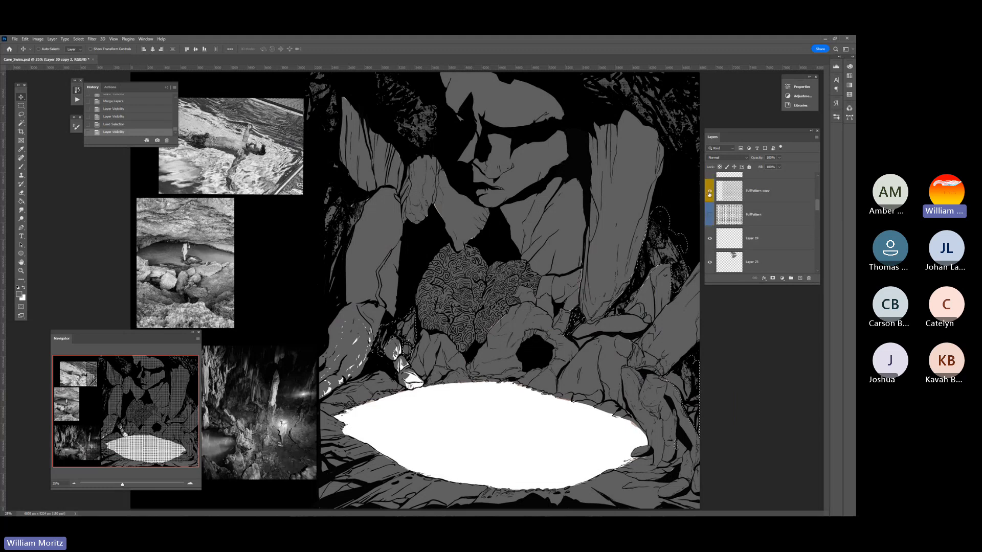
pyautogui.click(726, 201)
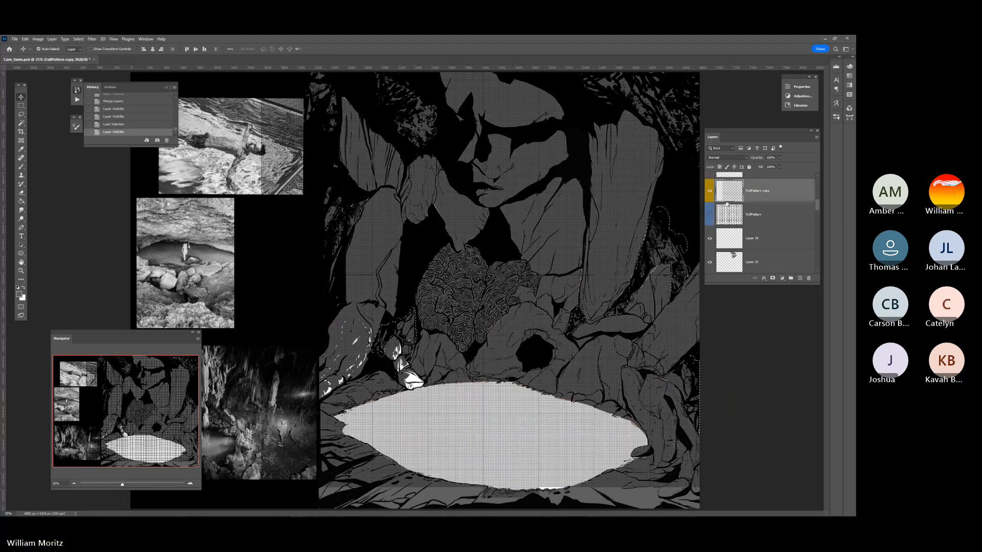
# - Paste the copied pattern in place directly above Layer 30 copy 2 and hide the FullPattern copy layer
pyautogui.scroll(-5, 745, 244)
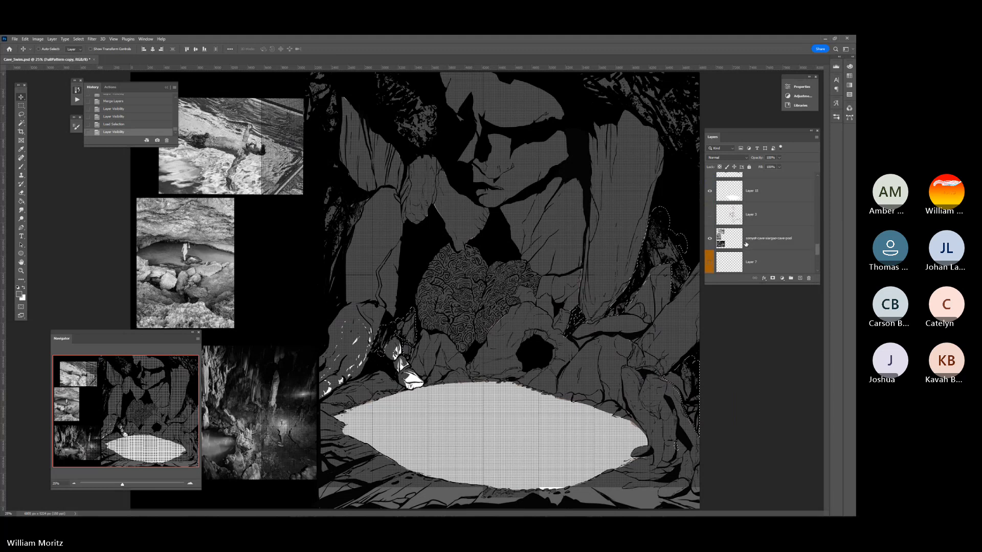
pyautogui.scroll(3, 746, 245)
pyautogui.click(749, 233)
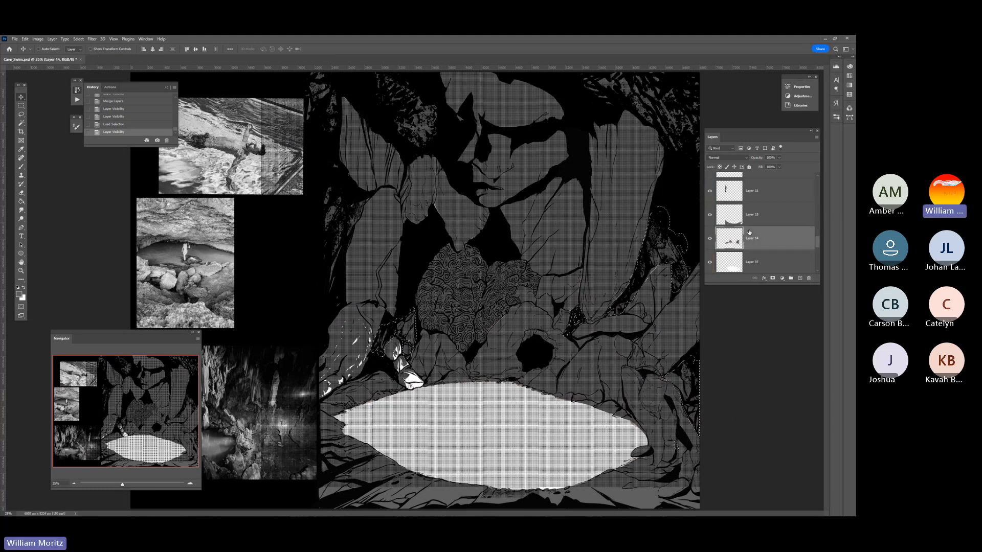
pyautogui.scroll(-5, 751, 227)
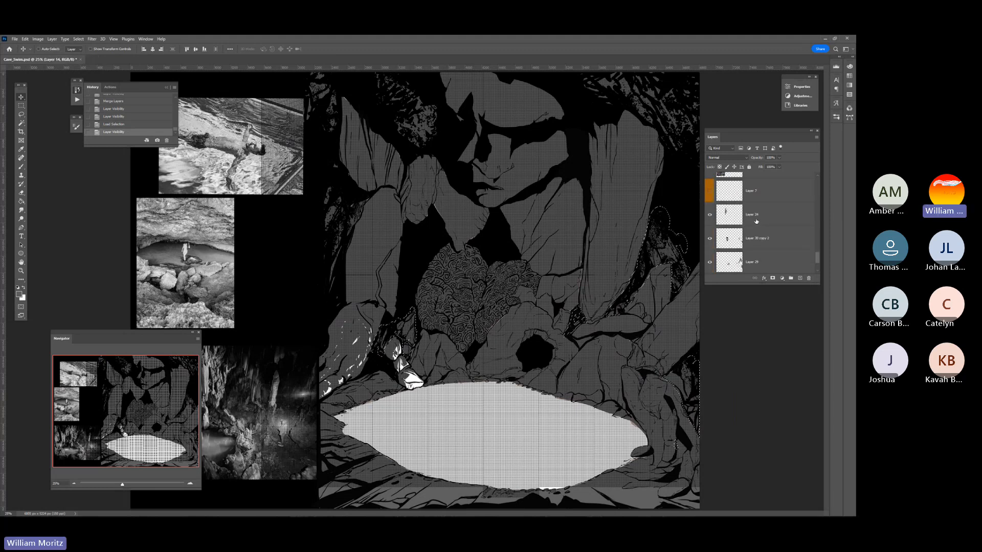
pyautogui.click(757, 238)
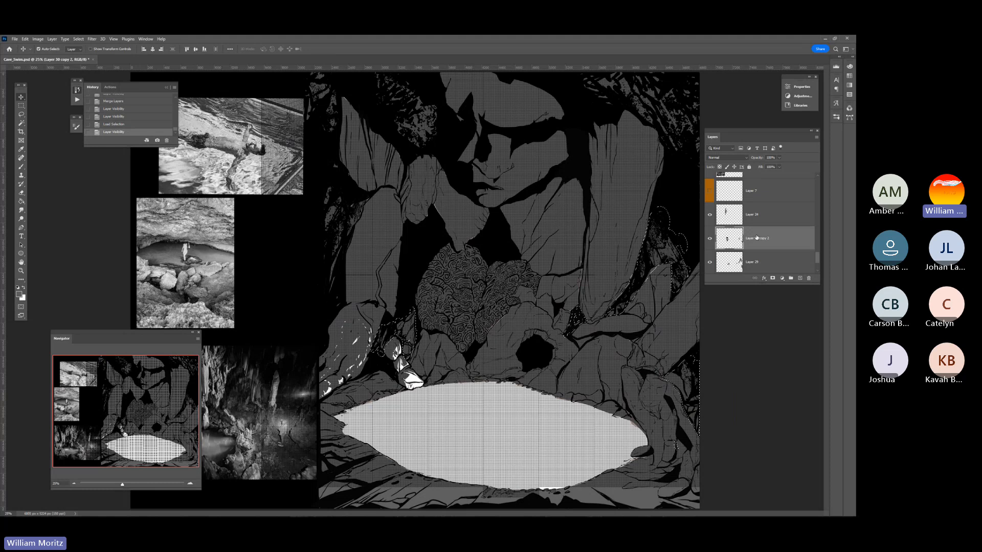
pyautogui.hotkey('ctrl', 'shift', 'v')
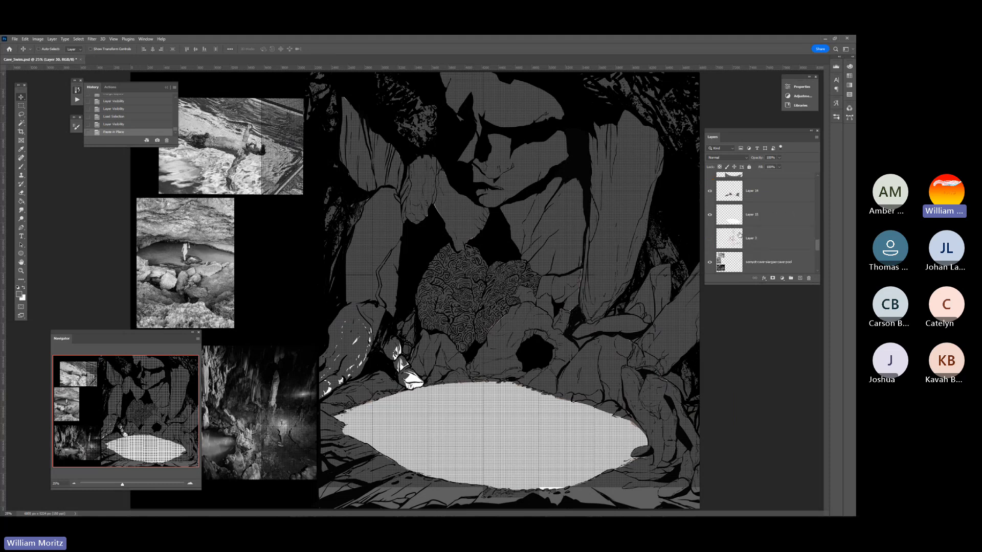
pyautogui.scroll(6, 738, 234)
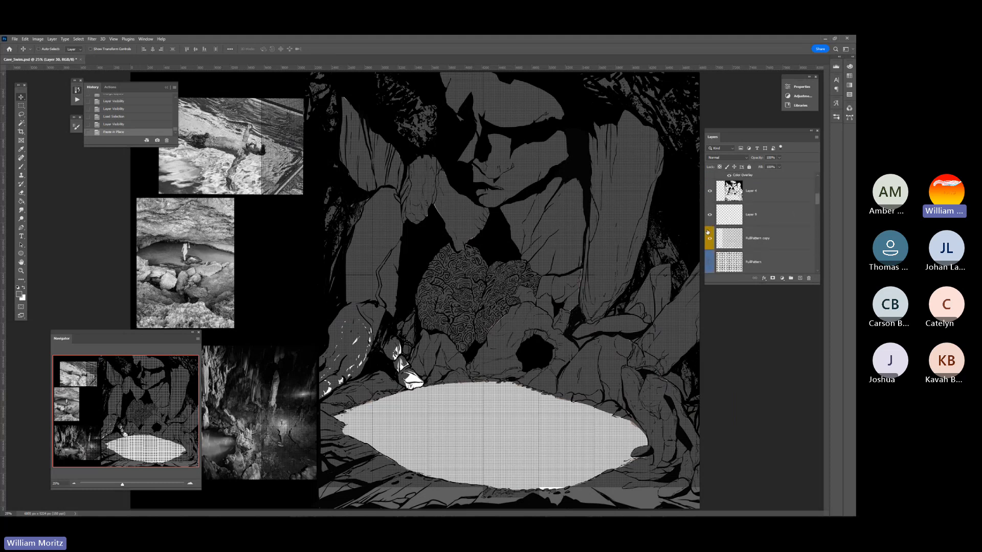
pyautogui.click(709, 238)
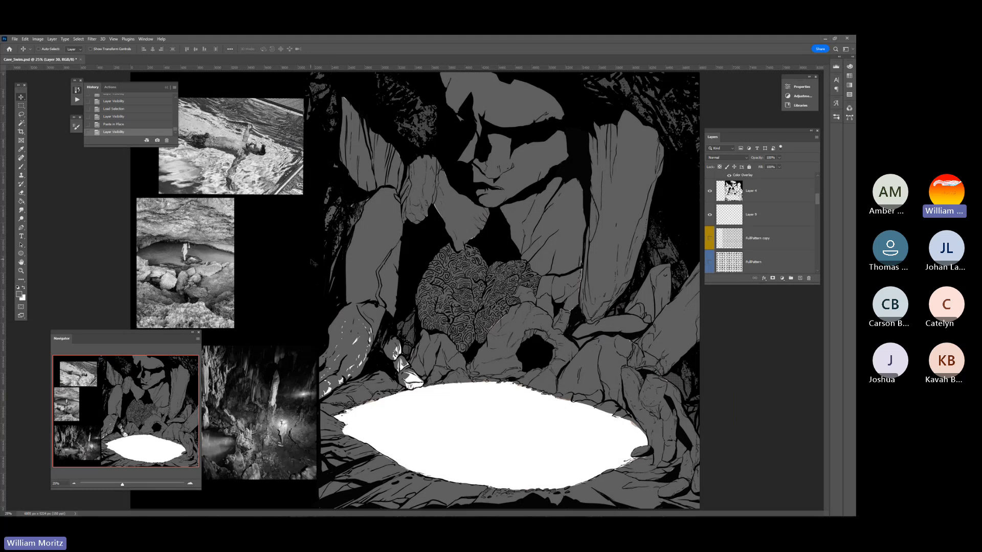
# - Select the face's Layer 23 on the whole artwork and toggle its visibility to check what it contains
pyautogui.click(19, 272)
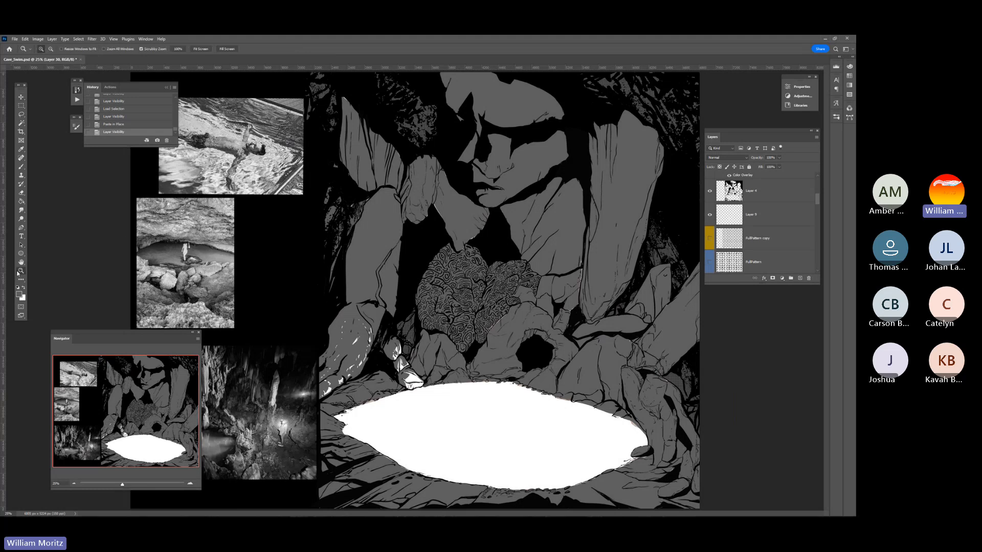
pyautogui.keyDown('alt'); pyautogui.click(459, 265); pyautogui.keyUp('alt')
pyautogui.keyDown('alt'); pyautogui.click(517, 250); pyautogui.keyUp('alt')
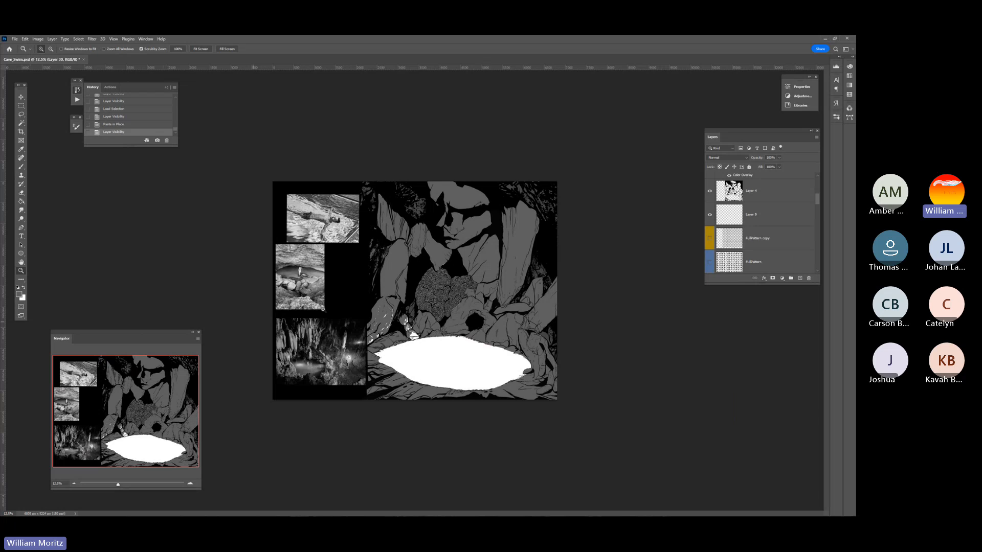
pyautogui.press('v')
pyautogui.rightClick(461, 200)
pyautogui.click(478, 205)
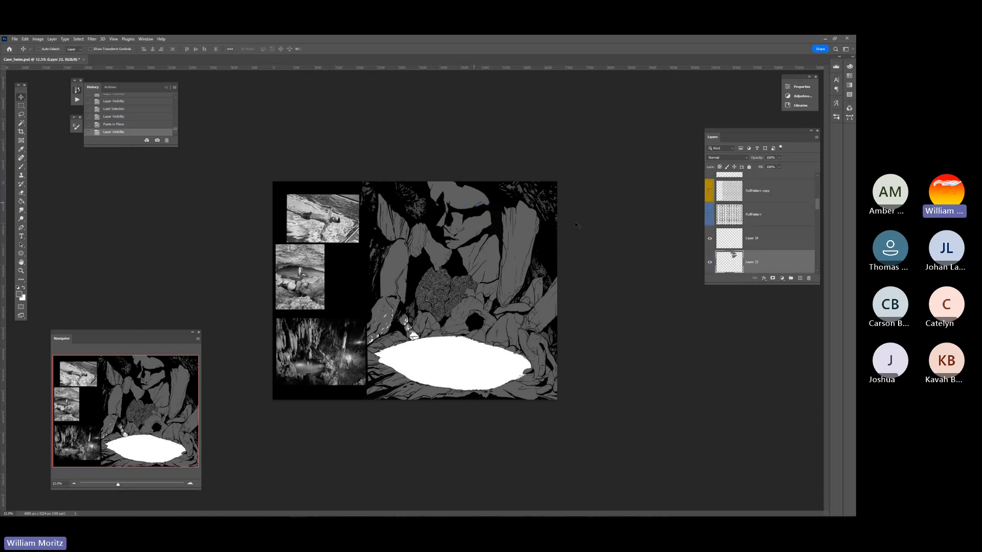
pyautogui.click(709, 263)
pyautogui.click(708, 263)
# - Switch to Chrome, browse the grunge texture image results and copy the Freepik image of diagonal black strokes on white
pyautogui.press('super')
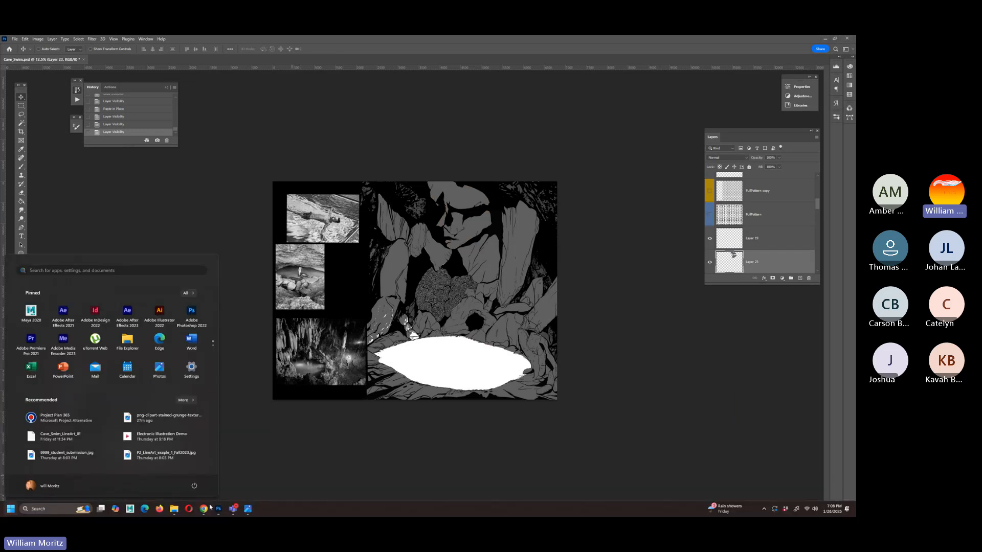
pyautogui.click(203, 509)
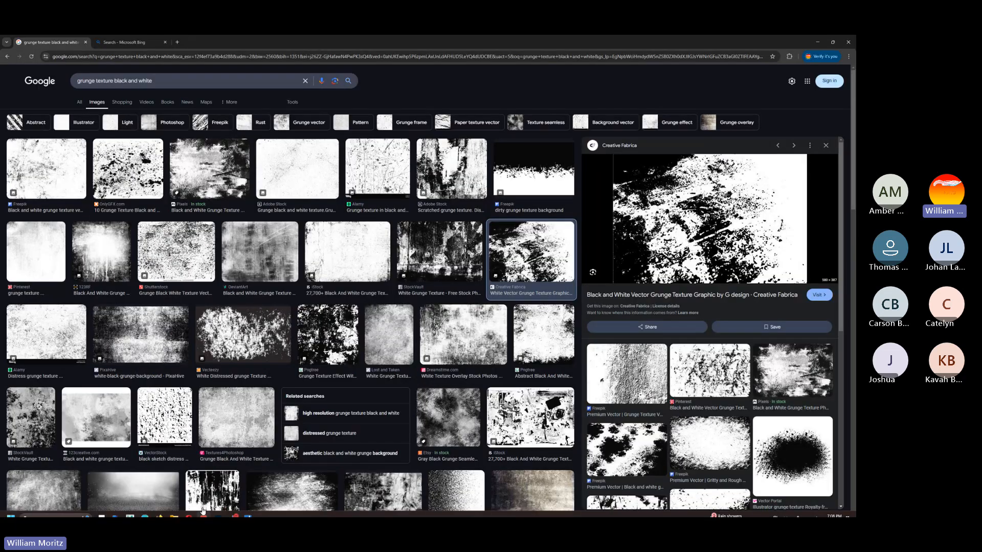
pyautogui.scroll(-3, 162, 386)
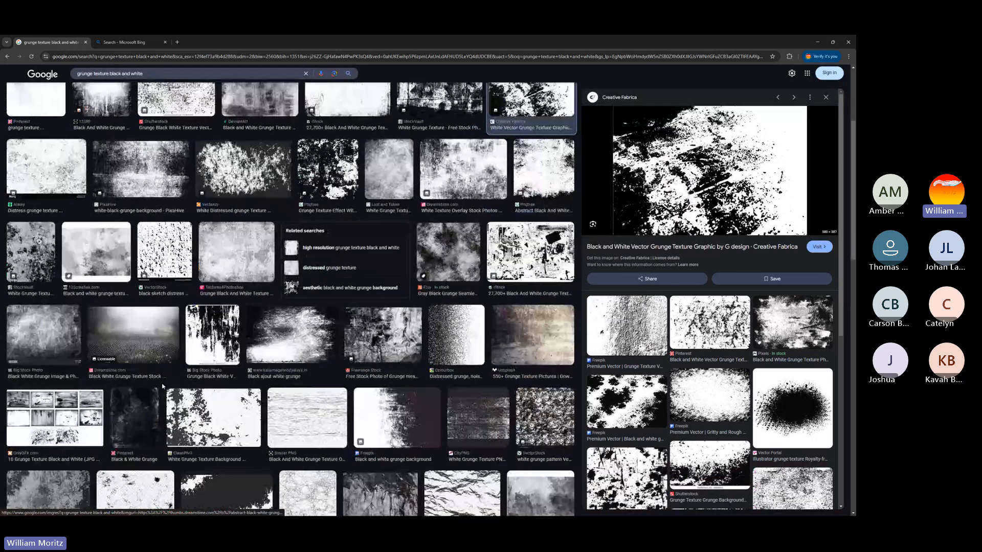
pyautogui.click(212, 340)
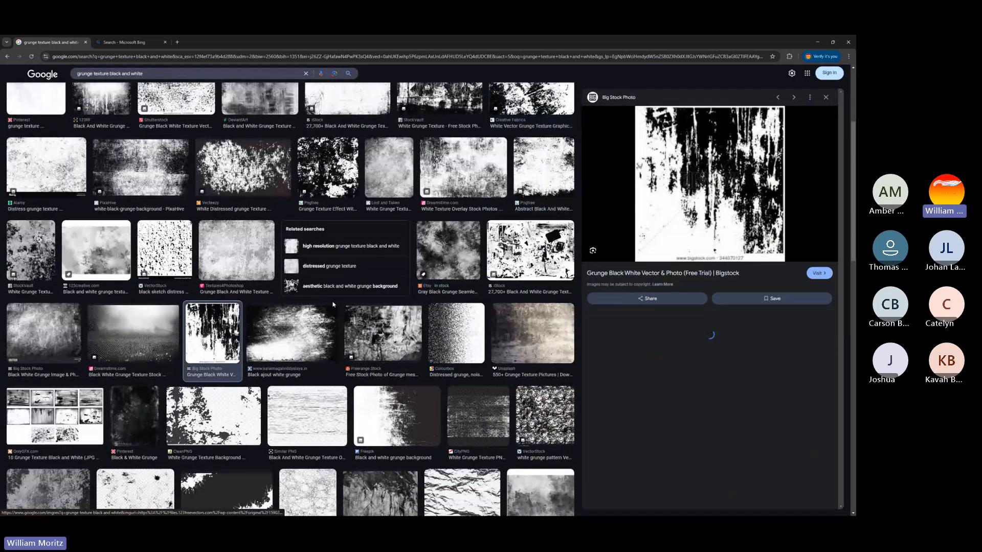
pyautogui.scroll(-2, 406, 365)
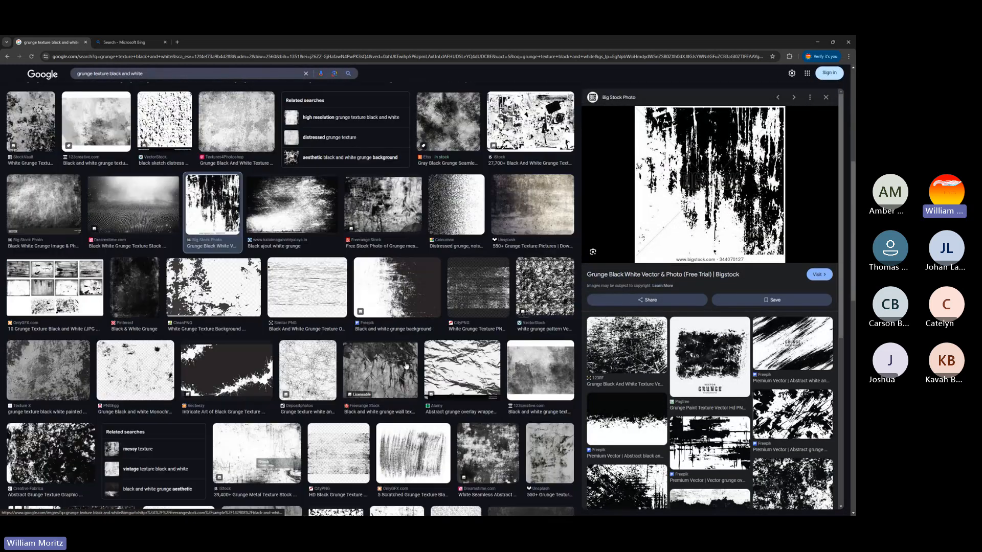
pyautogui.scroll(-3, 405, 365)
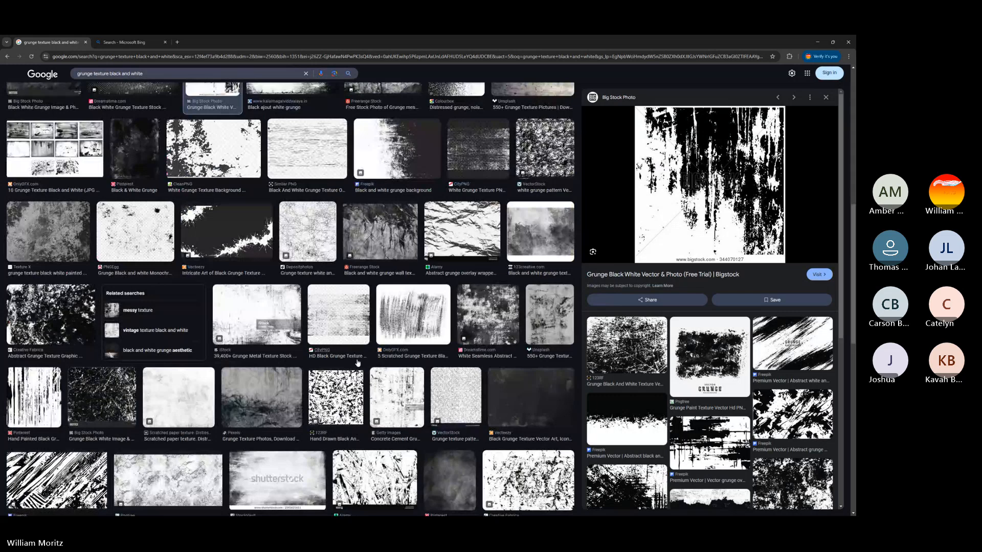
pyautogui.scroll(-1, 357, 363)
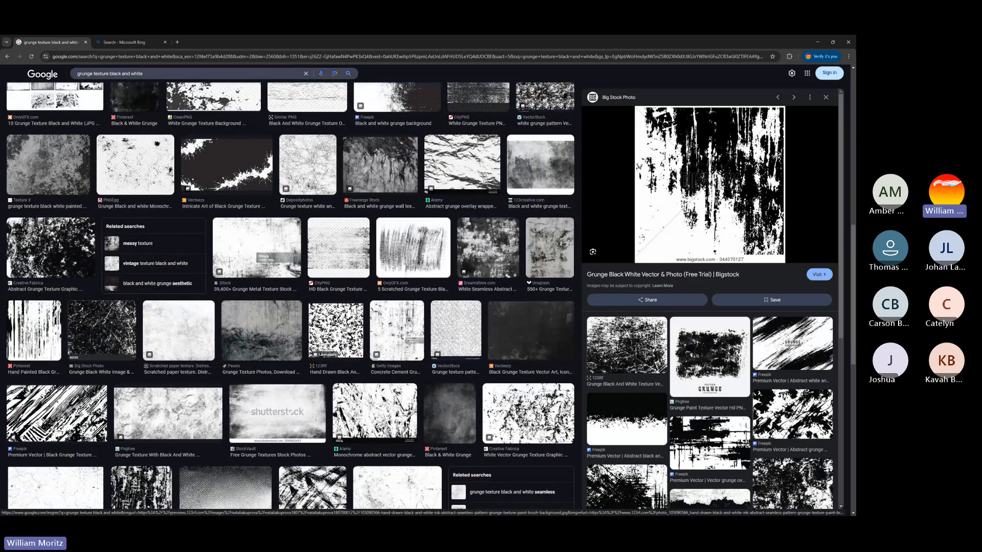
pyautogui.scroll(-2, 335, 330)
pyautogui.click(57, 313)
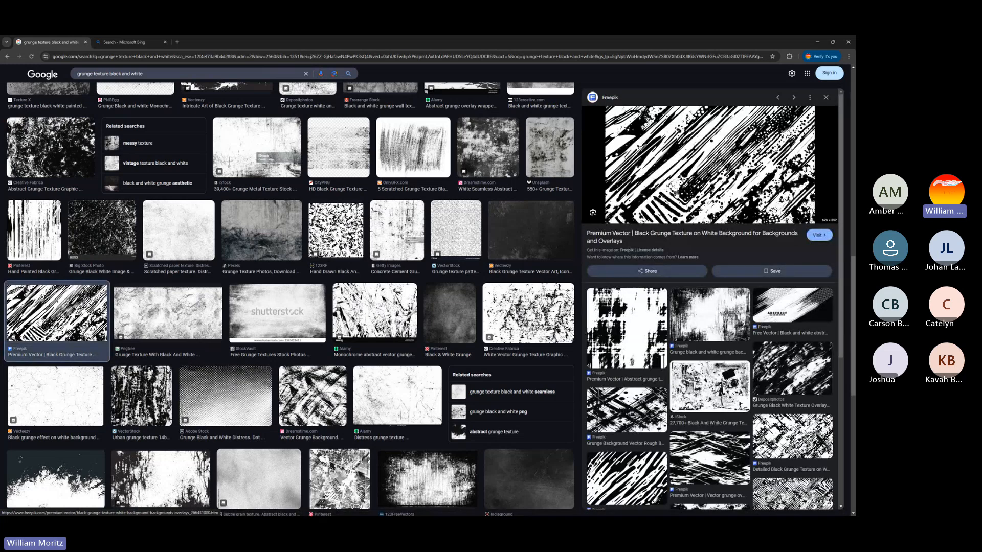
pyautogui.rightClick(686, 157)
pyautogui.click(713, 258)
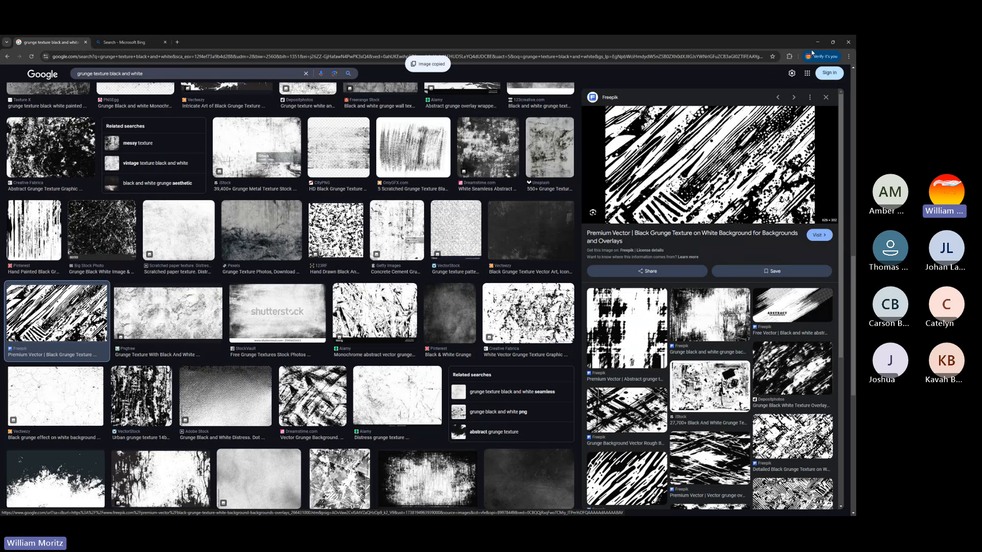
# - Switch back to Photoshop, paste the grunge texture, move it over the face and bring its layer to the front
pyautogui.hotkey('alt', 'Tab')
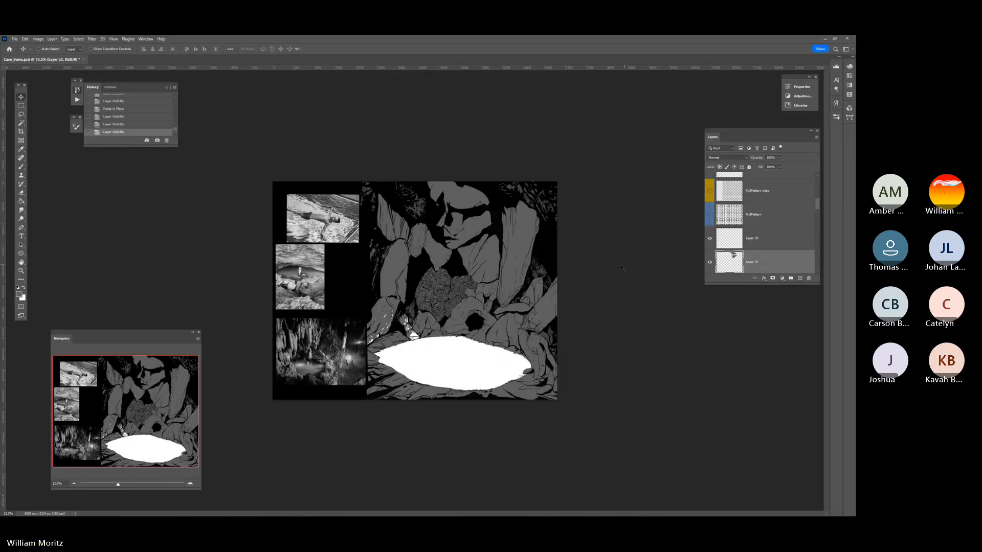
pyautogui.hotkey('ctrl', 'v')
pyautogui.moveTo(409, 289); pyautogui.dragTo(457, 204)
pyautogui.scroll(5, 774, 264)
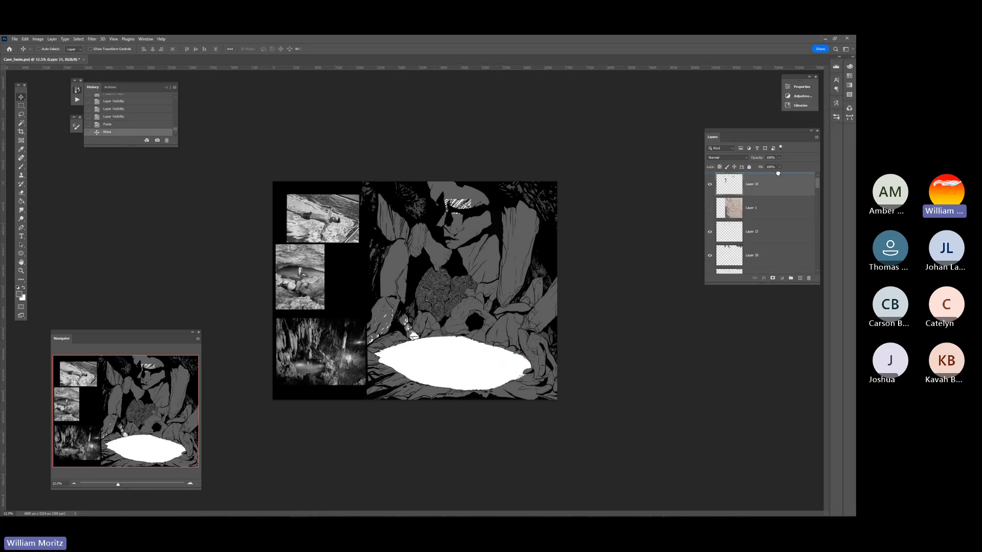
pyautogui.hotkey('ctrl', 'shift', ']')
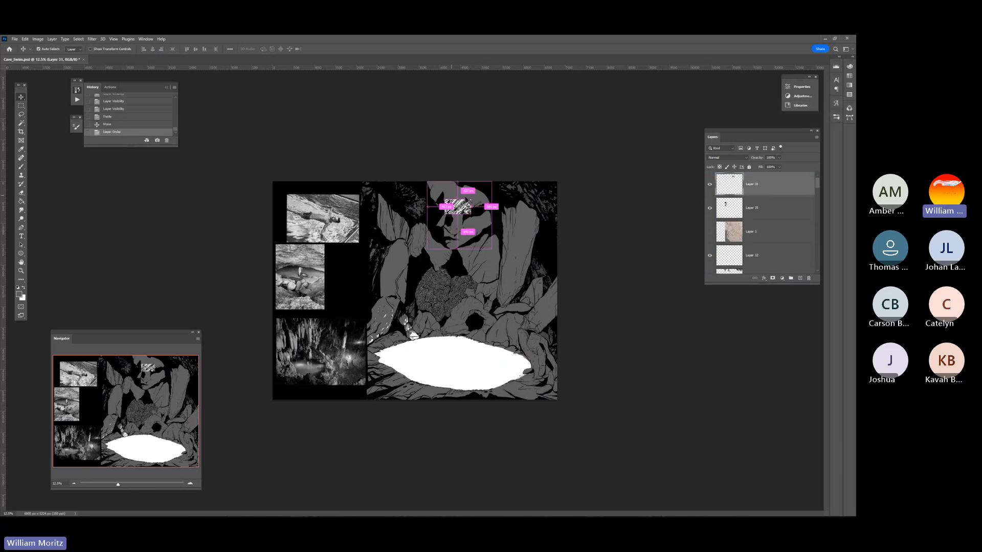
# - Enlarge the pasted grunge texture so it covers the upper part of the face
pyautogui.hotkey('ctrl', 't')
pyautogui.moveTo(471, 199); pyautogui.dragTo(501, 182)
pyautogui.press('Return')
pyautogui.click(20, 271)
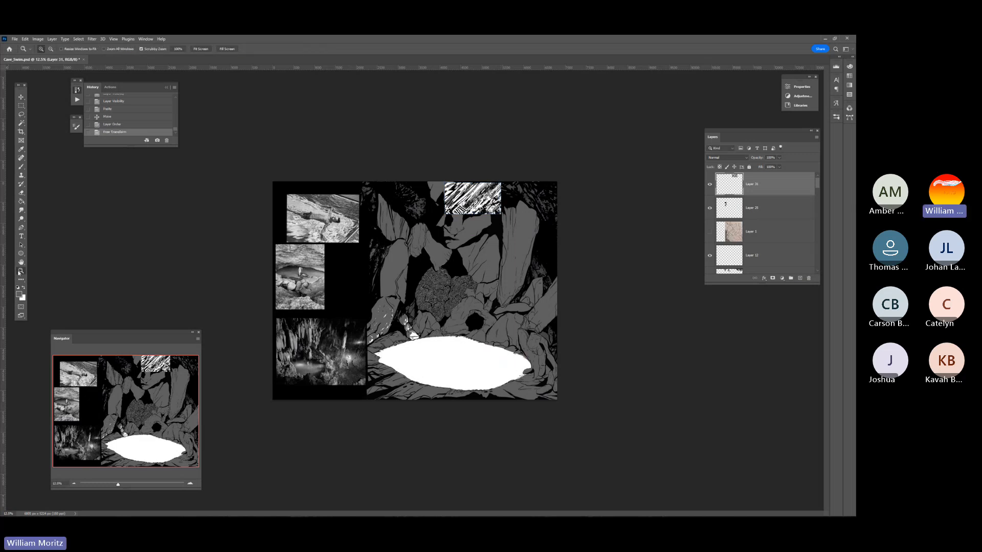
# - Move the enlarged grunge texture sideways so it covers the forehead of the large face
pyautogui.scroll(3, 377, 298)
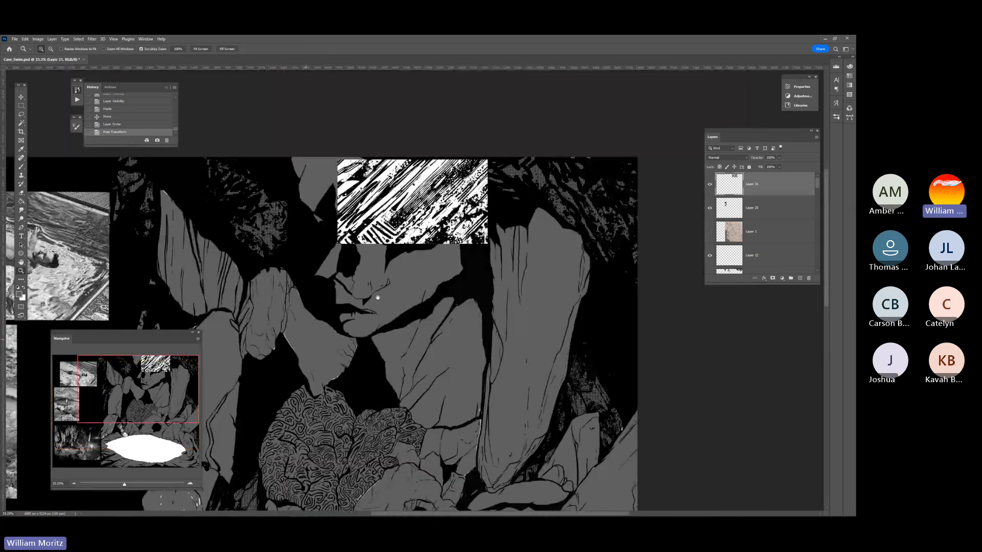
pyautogui.moveTo(377, 297); pyautogui.dragTo(377, 301)
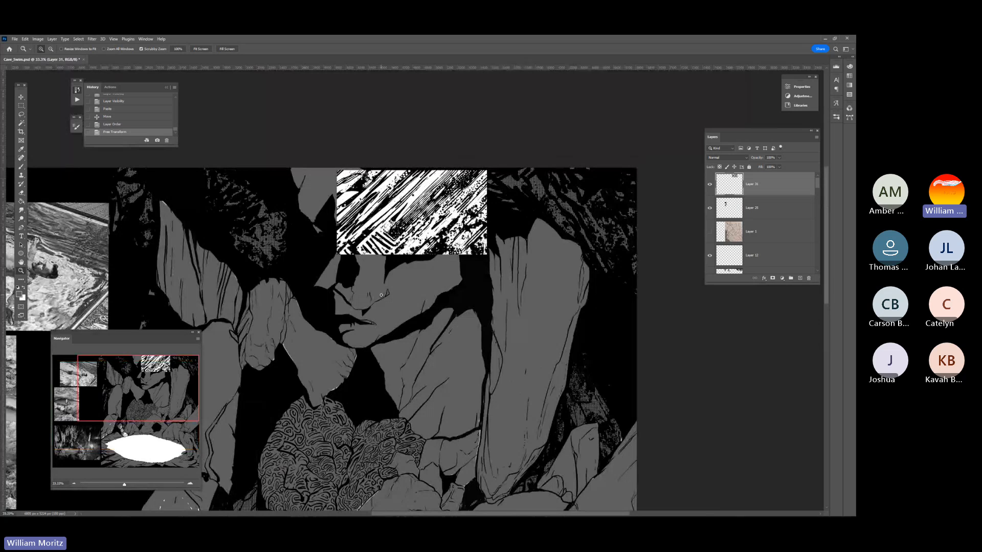
pyautogui.press('v')
pyautogui.moveTo(397, 223); pyautogui.dragTo(347, 224)
pyautogui.hotkey('ctrl', 't')
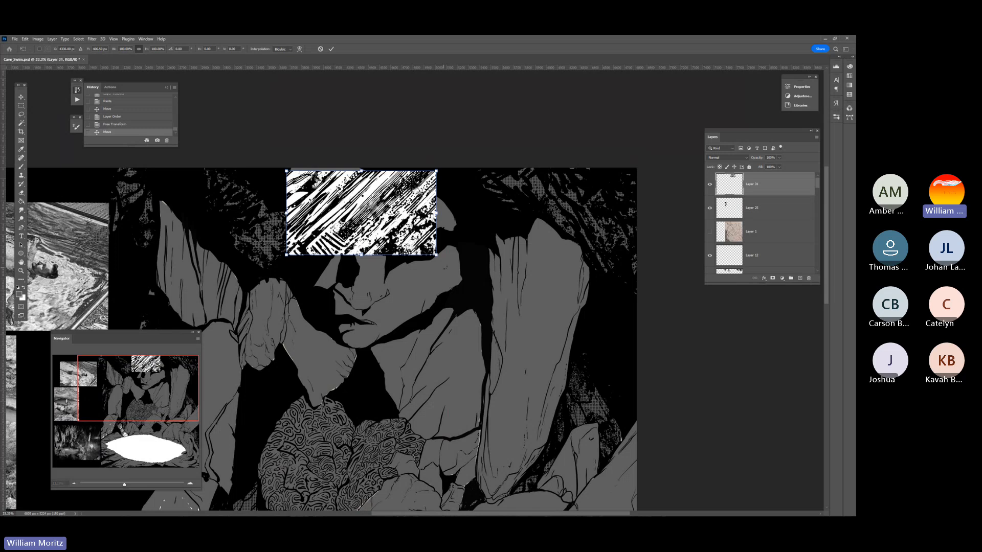
pyautogui.moveTo(441, 277); pyautogui.dragTo(444, 274)
pyautogui.press('Return')
pyautogui.hotkey('ctrl', 'z')
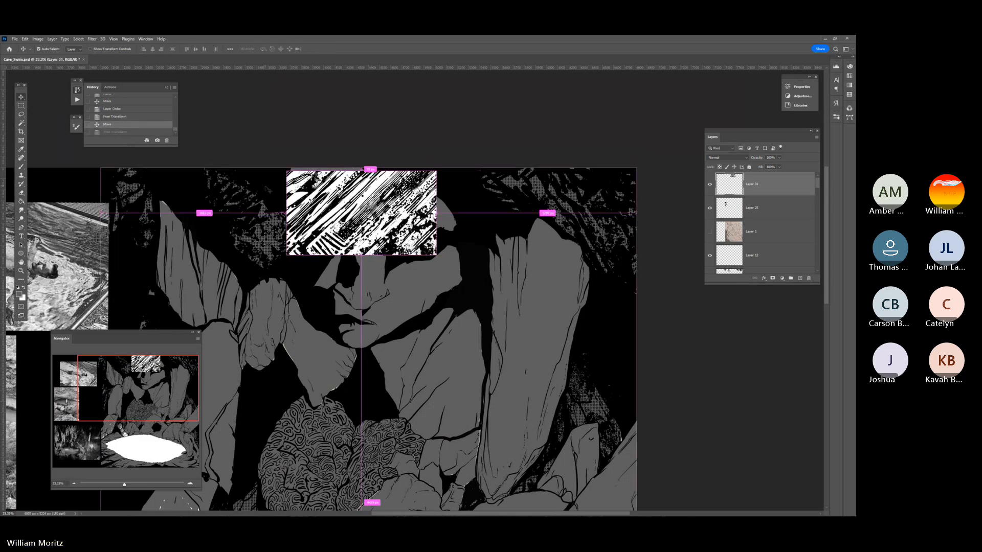
# - Flip the grunge texture horizontally and move it flush with the artwork's upper edge above the eyes
pyautogui.click(25, 39)
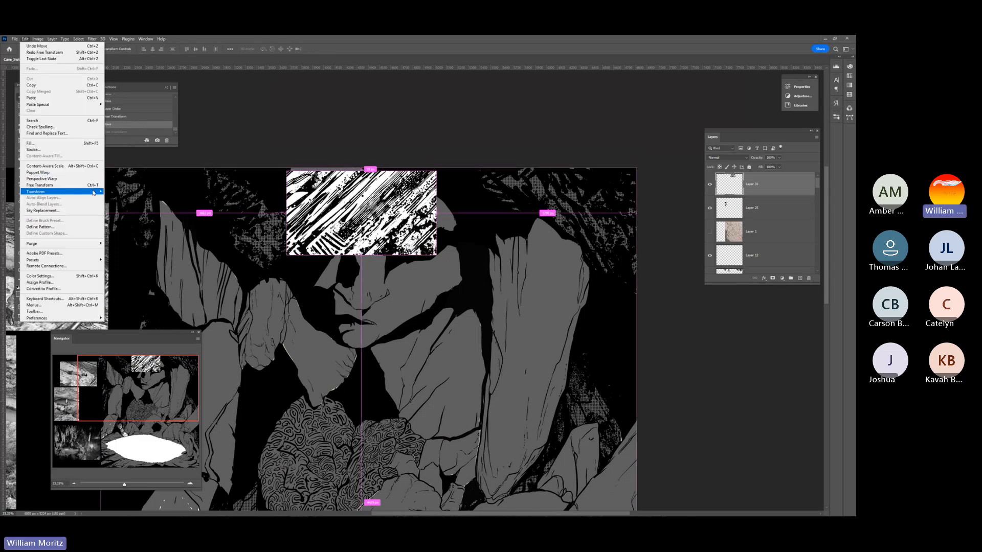
pyautogui.moveTo(56, 191)
pyautogui.click(137, 315)
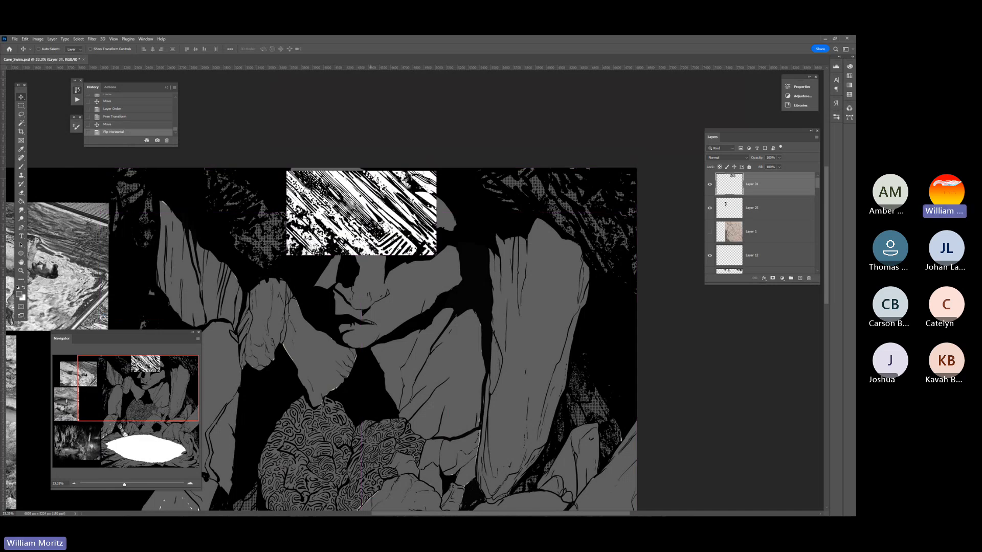
pyautogui.moveTo(375, 250); pyautogui.dragTo(385, 219)
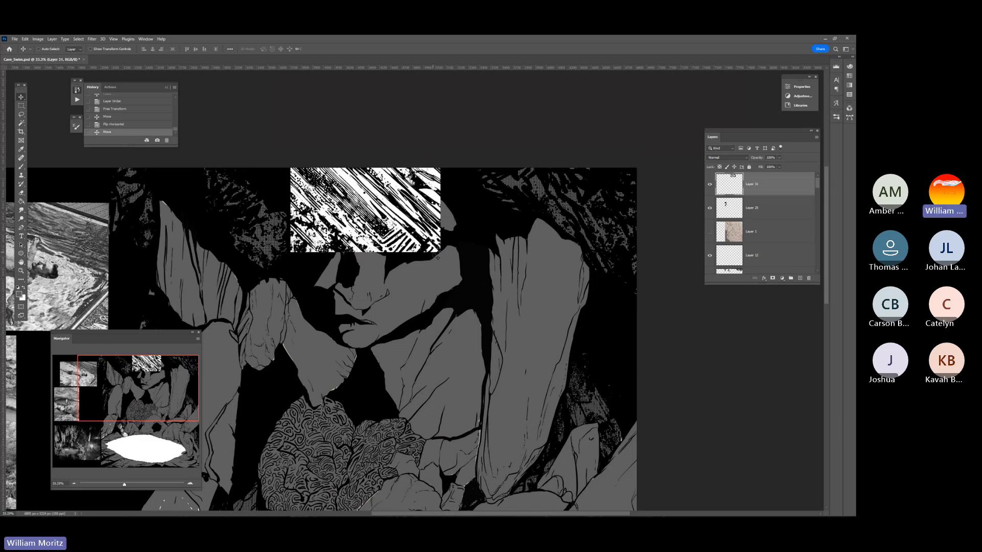
# - Duplicate the grunge texture layer and place the copy diagonally below the original, over the face's nose and mouth
pyautogui.rightClick(782, 190)
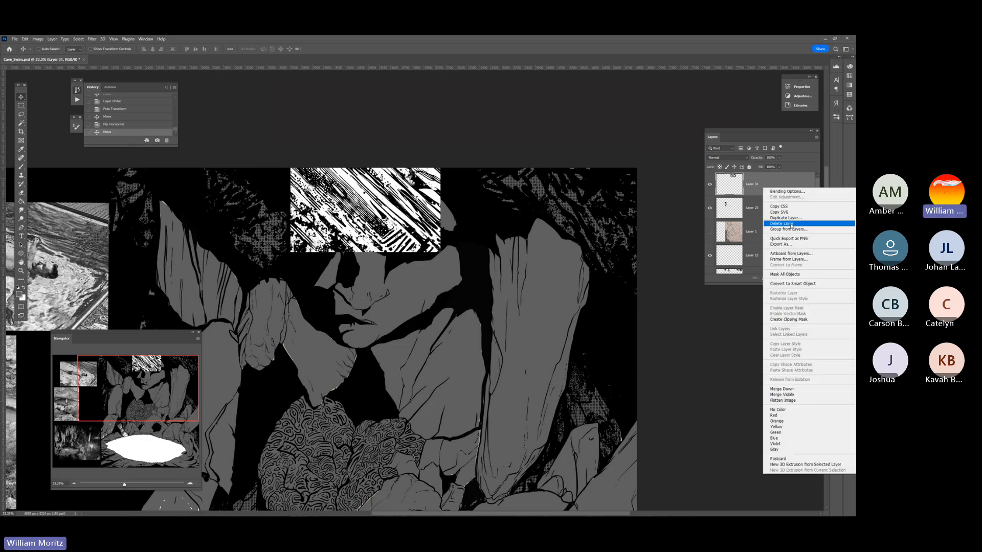
pyautogui.click(790, 225)
pyautogui.press('Return')
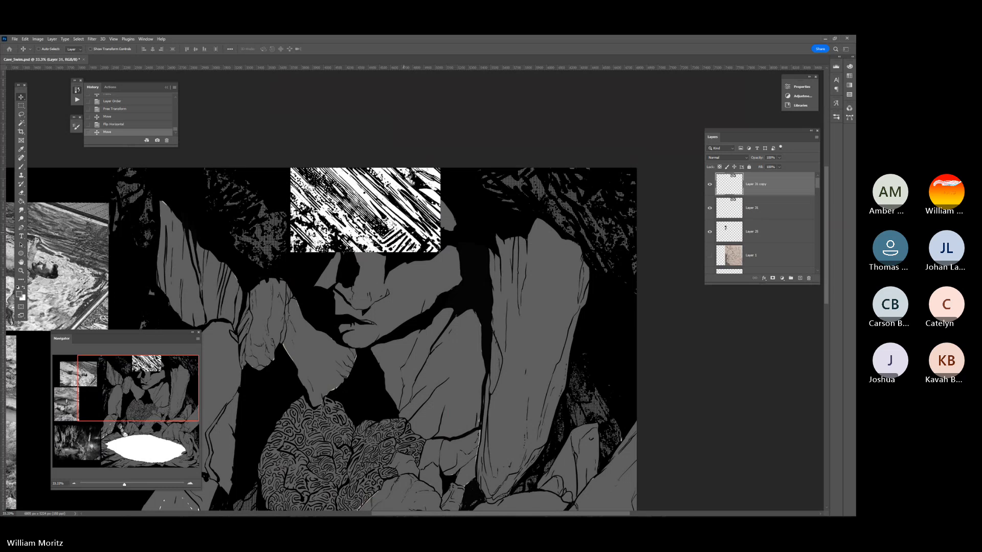
pyautogui.moveTo(403, 215); pyautogui.dragTo(450, 300)
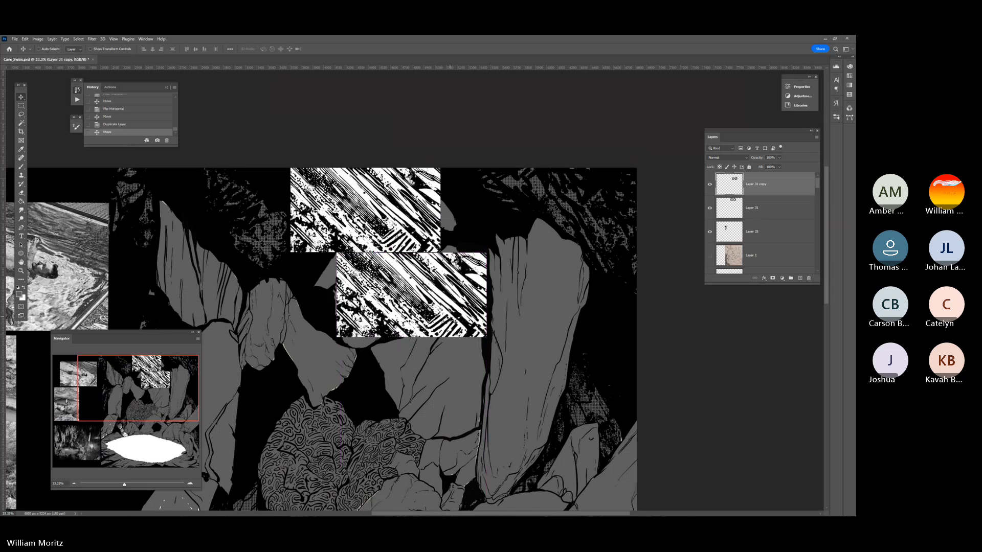
# - Nudge the texture copy up against the original and merge both into one layer
pyautogui.press('Left')
pyautogui.press('Left')
pyautogui.press('Left')
pyautogui.press('Left')
pyautogui.press('Left')
pyautogui.press('Left')
pyautogui.press('Up')
pyautogui.press('Up')
pyautogui.press('Up')
pyautogui.press('Up')
pyautogui.press('Up')
pyautogui.press('Up')
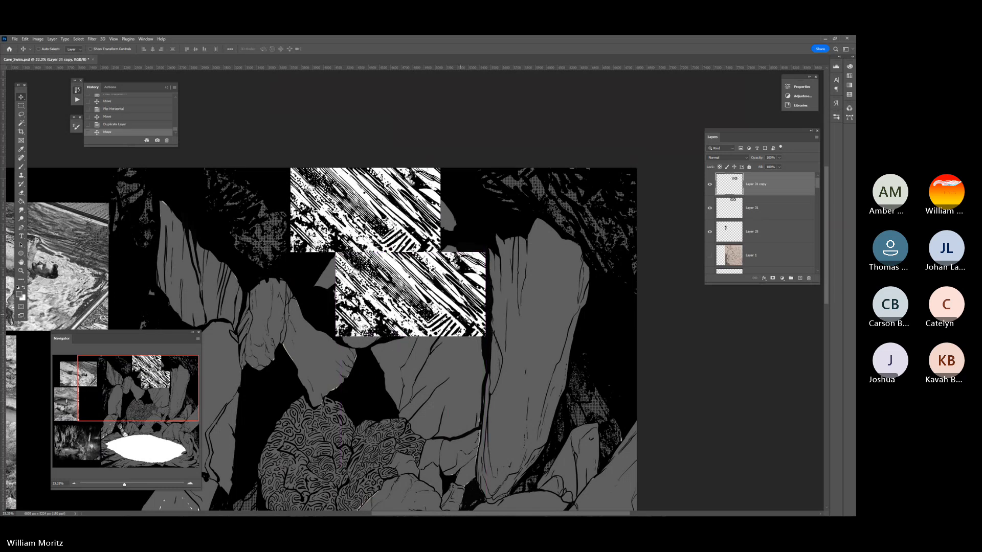
pyautogui.hotkey('ctrl', 'e')
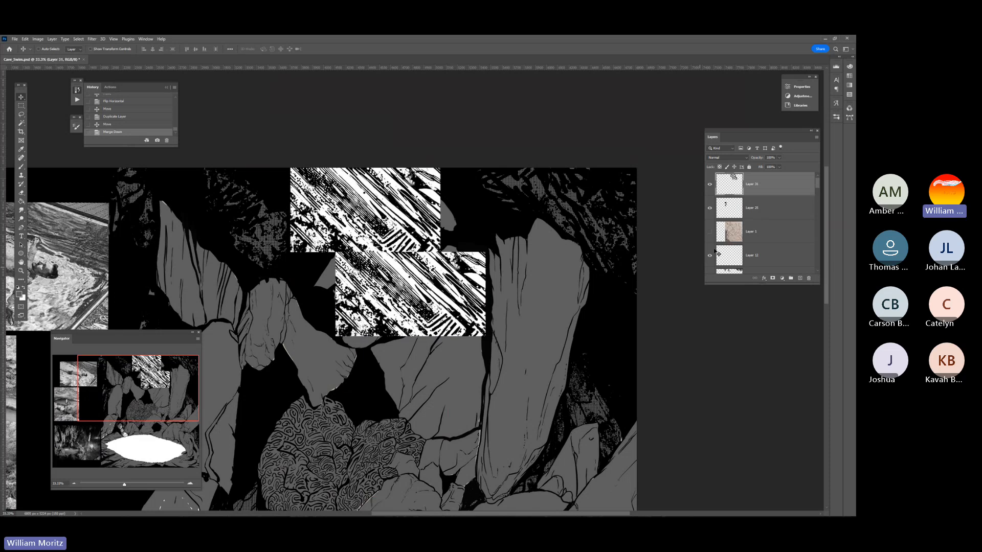
# - Make a Color Range selection of the white areas, merge the texture layer down and clear the selection
pyautogui.click(78, 39)
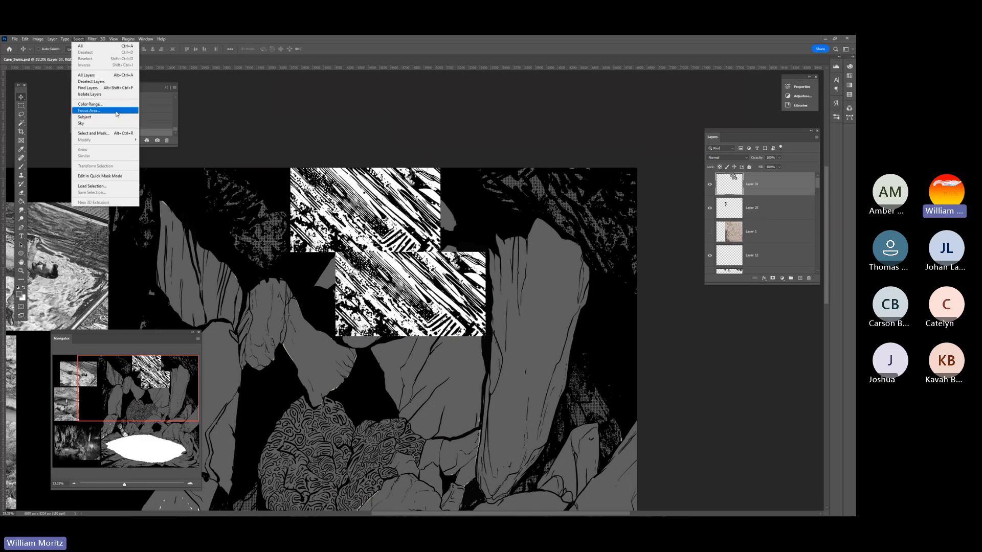
pyautogui.click(90, 104)
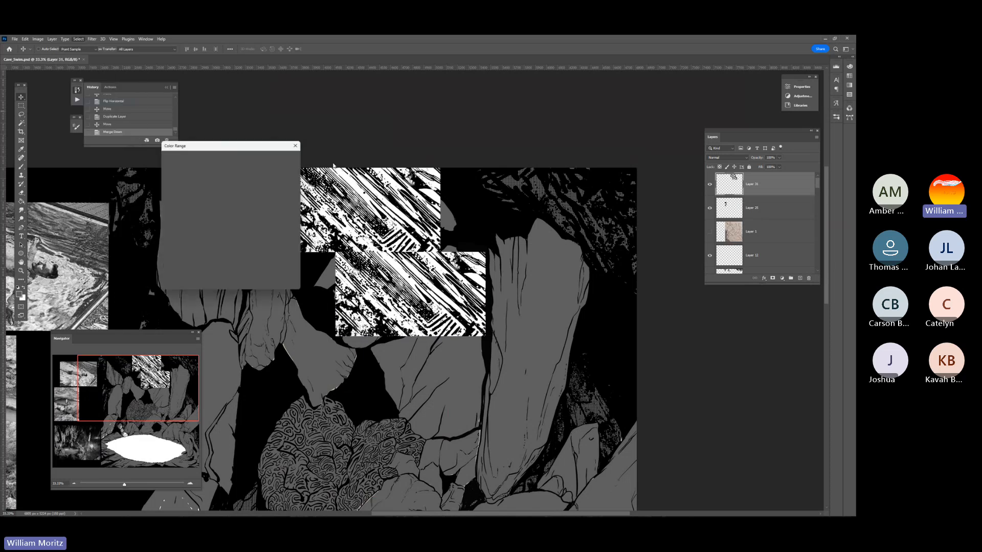
pyautogui.click(282, 161)
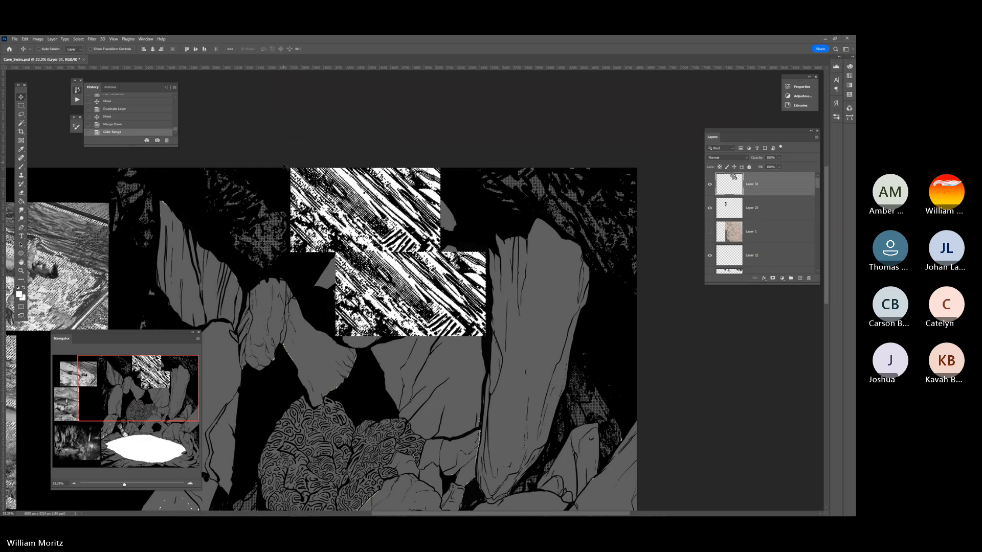
pyautogui.hotkey('ctrl', 'e')
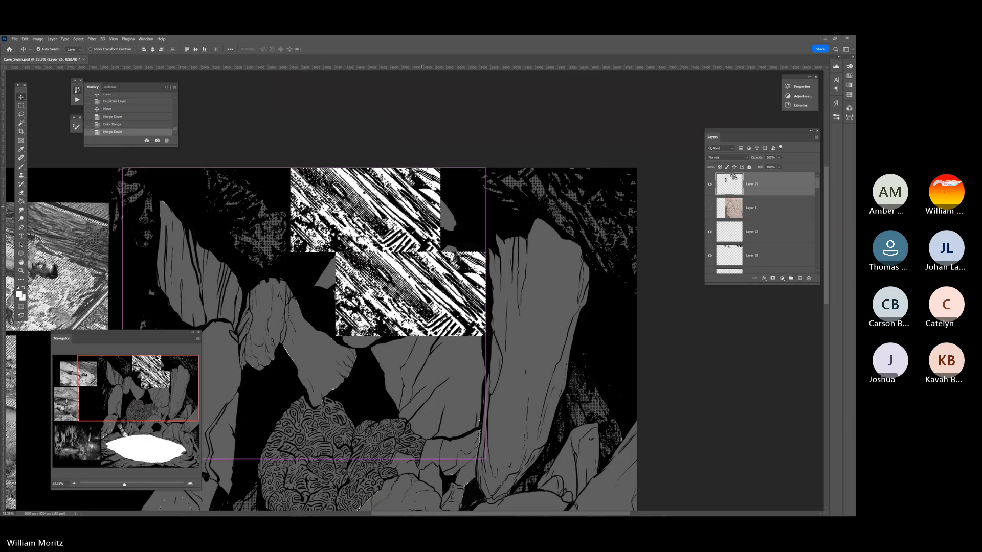
pyautogui.click(21, 113)
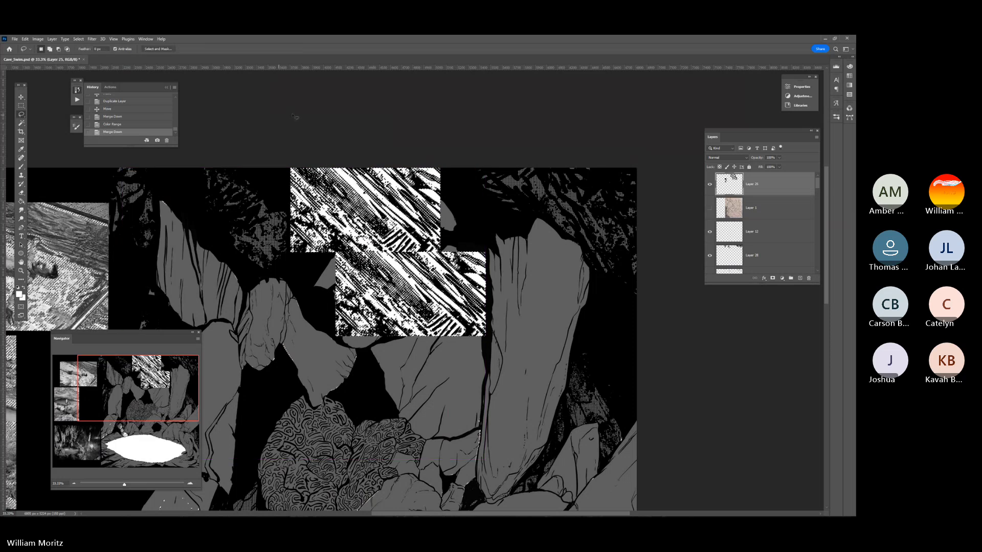
pyautogui.hotkey('ctrl', 'd')
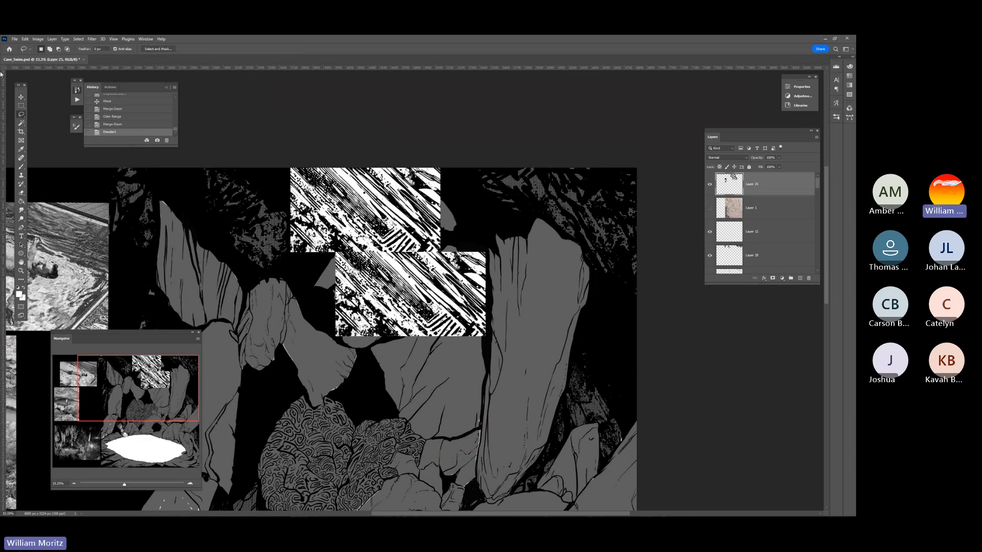
# - Select a rectangle around both texture pieces, cut it and paste it in place on its own layer
pyautogui.click(21, 105)
pyautogui.moveTo(252, 168)
pyautogui.mouseDown()
pyautogui.moveTo(517, 324)
pyautogui.moveTo(509, 352)
pyautogui.mouseUp()
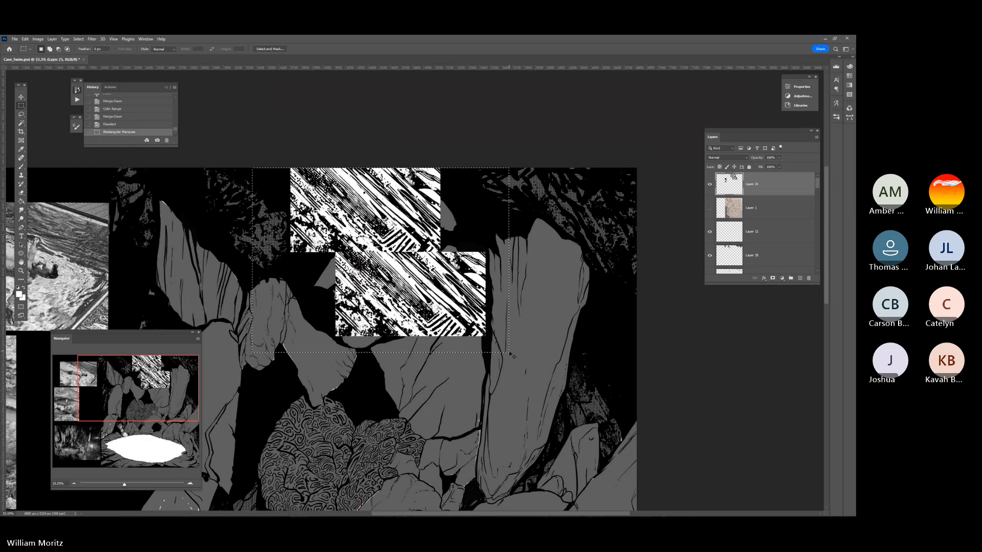
pyautogui.hotkey('ctrl', 'x')
pyautogui.hotkey('ctrl', 'shift', 'v')
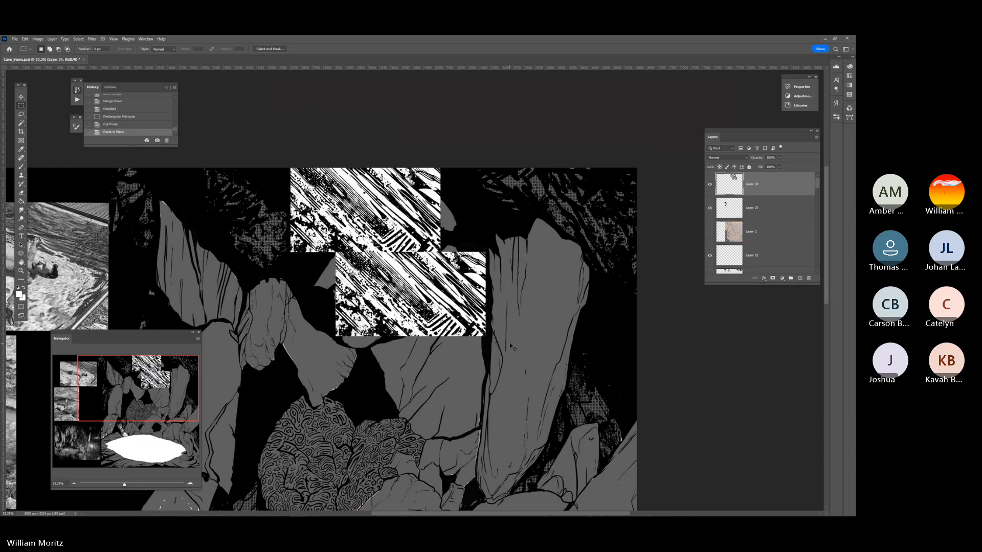
# - Select the texture's white areas with Color Range and cut them out, leaving only the dark strokes
pyautogui.click(77, 39)
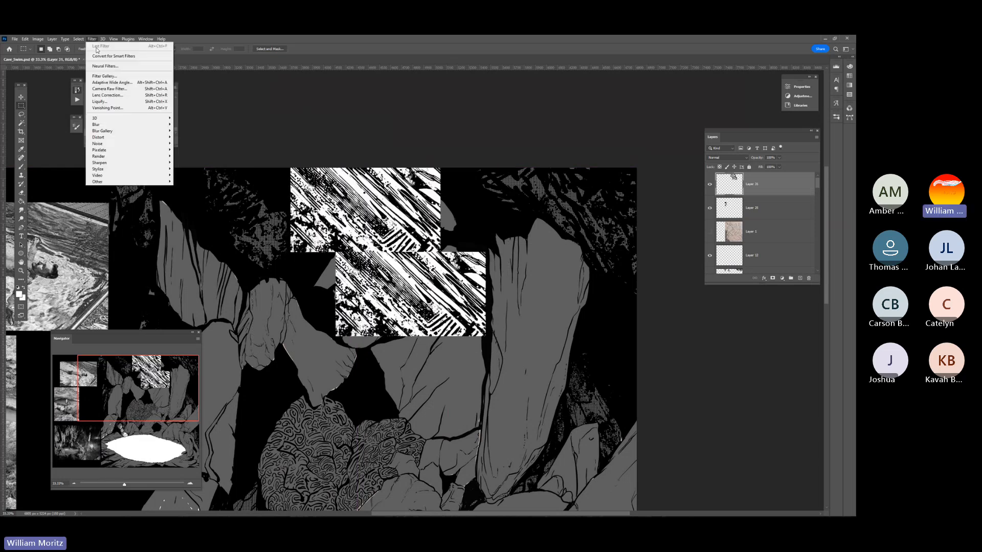
pyautogui.click(90, 104)
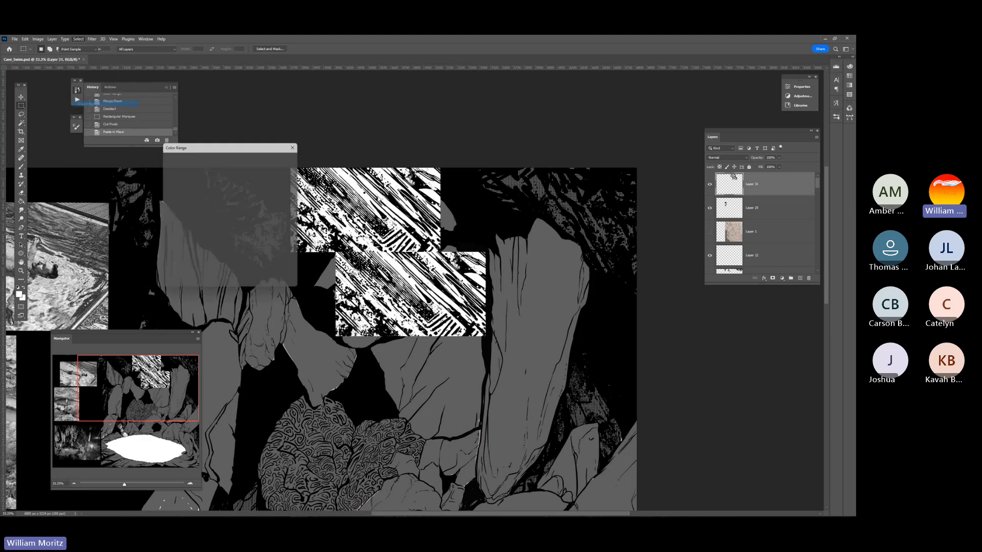
pyautogui.press('Return')
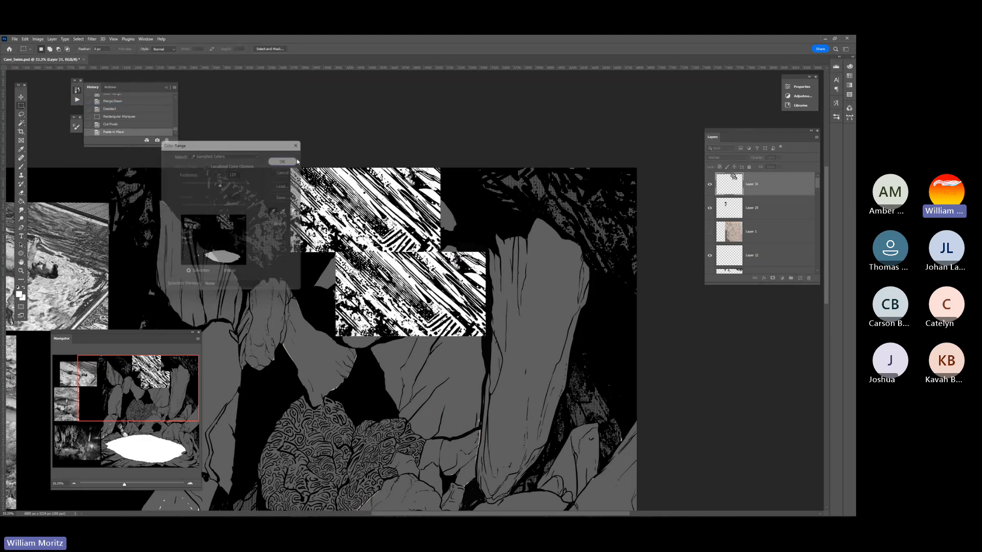
pyautogui.hotkey('ctrl', 'x')
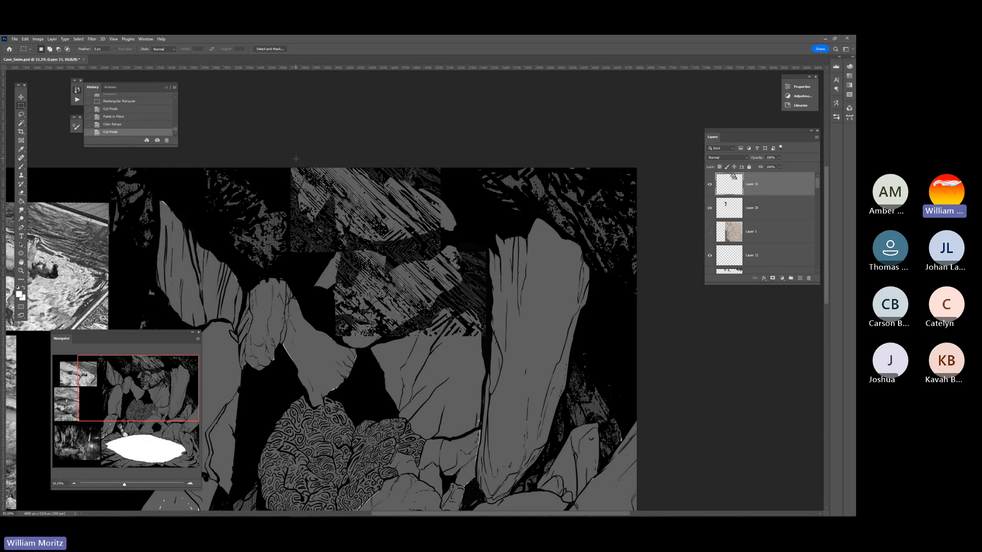
# - Apply a black Color Overlay to the texture layer and rasterize its layer style
pyautogui.doubleClick(755, 190)
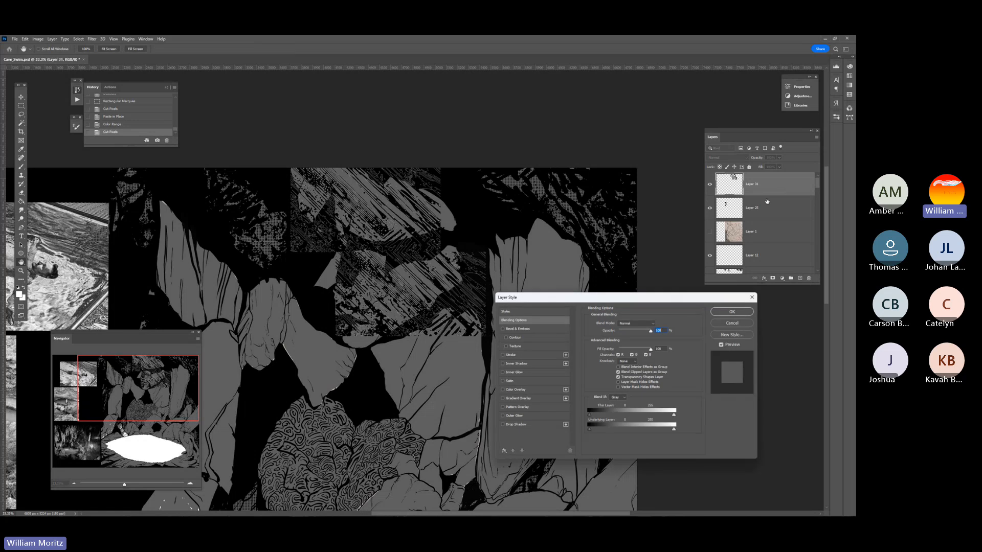
pyautogui.click(539, 391)
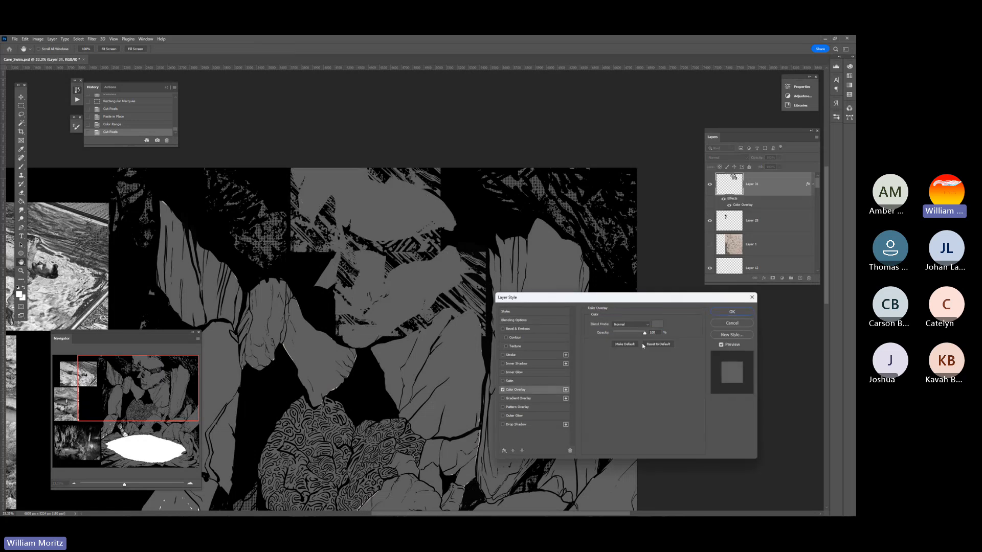
pyautogui.click(657, 323)
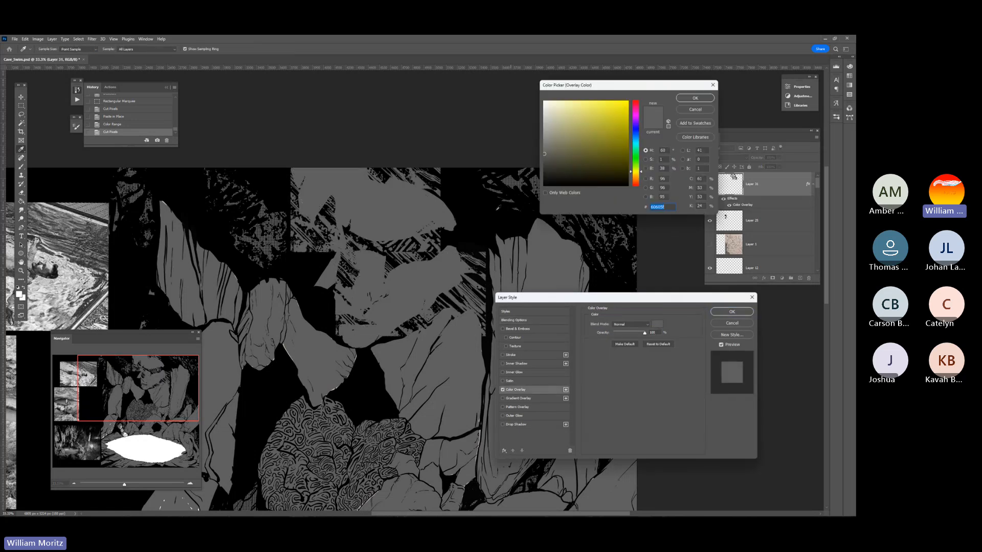
pyautogui.click(687, 99)
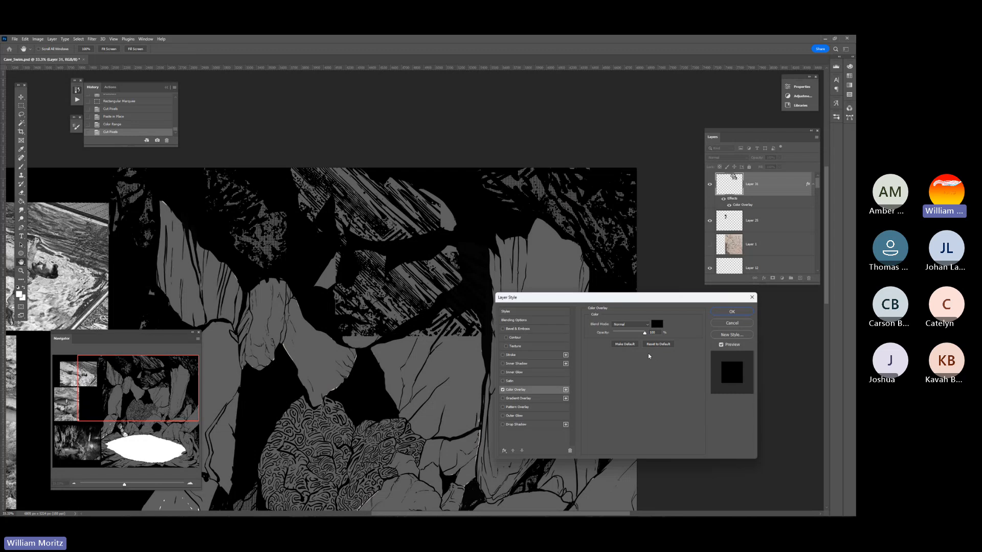
pyautogui.click(732, 312)
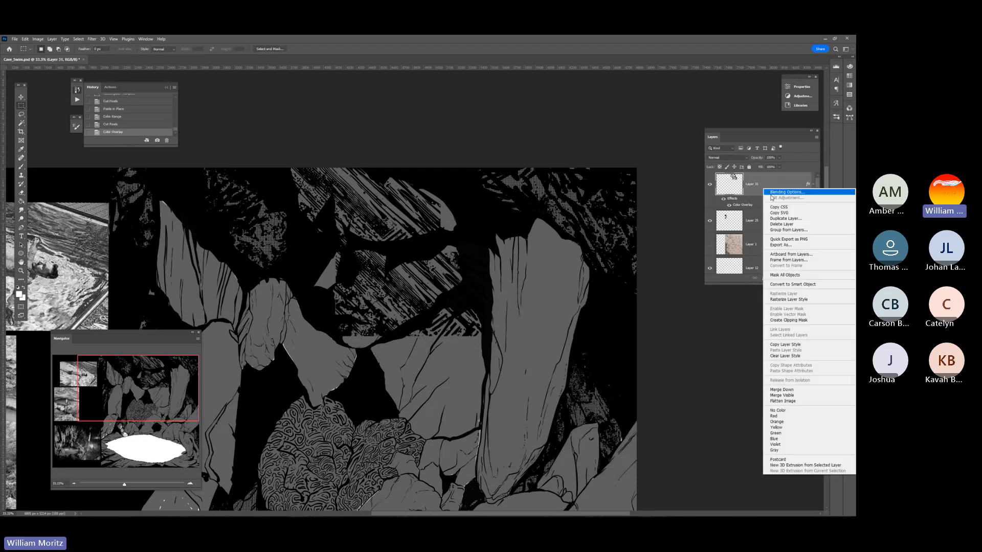
pyautogui.rightClick(763, 188)
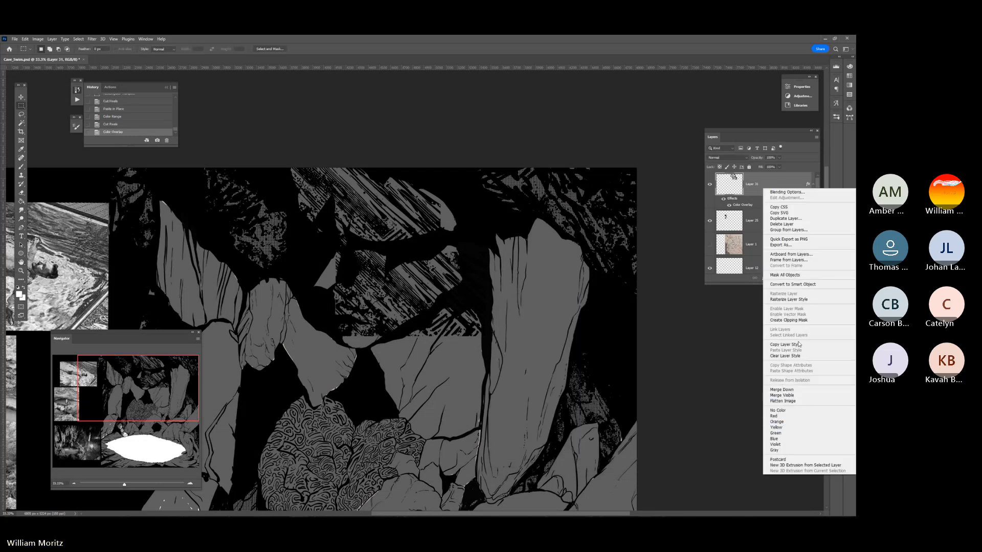
pyautogui.click(798, 298)
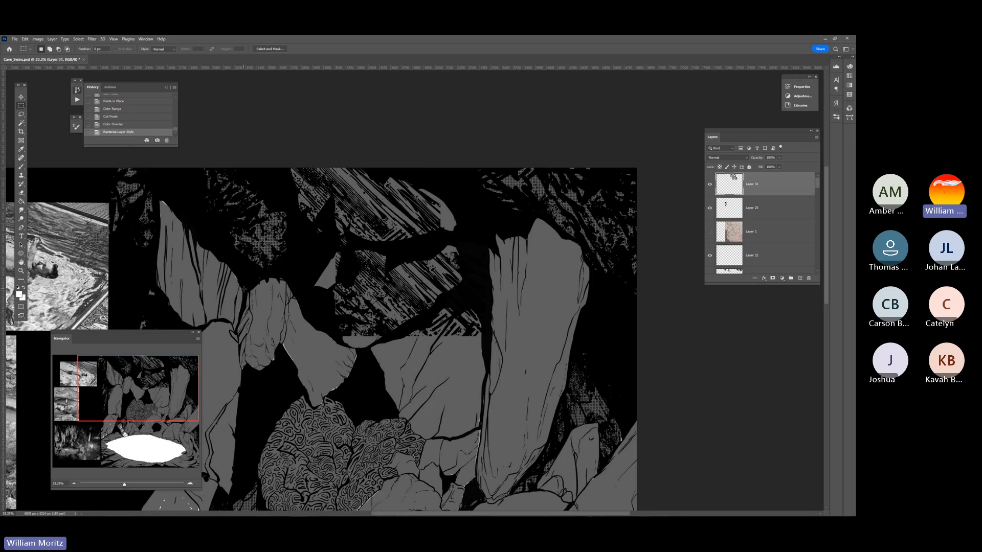
# - Move the texture layer down the layer stack to directly above the face's Layer 23
pyautogui.press('e')
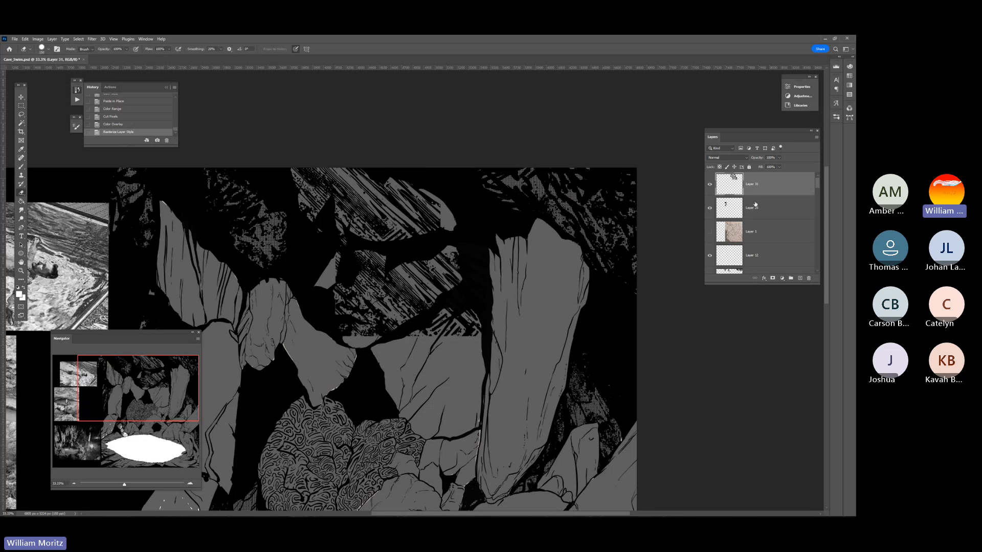
pyautogui.moveTo(768, 189); pyautogui.dragTo(764, 272)
pyautogui.scroll(3, 778, 204)
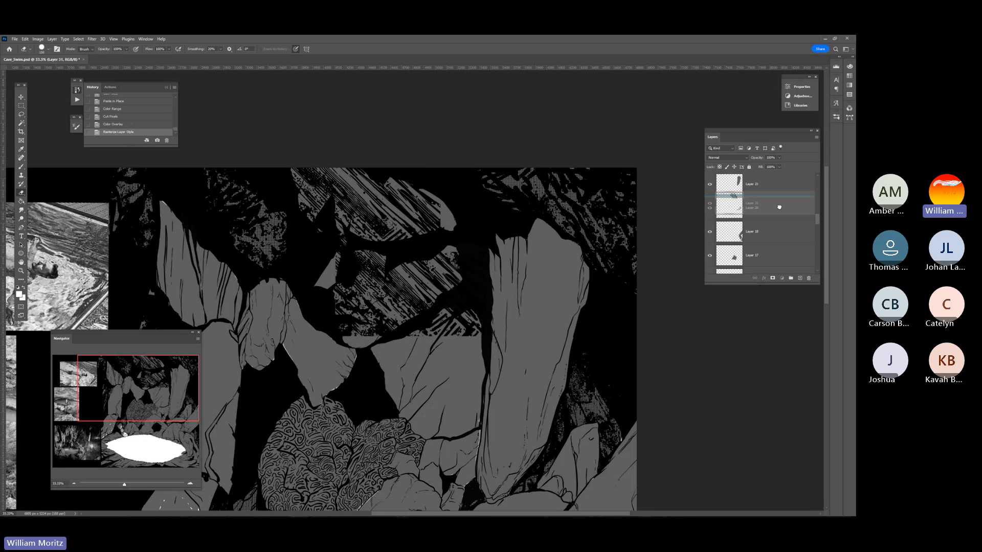
pyautogui.moveTo(778, 149); pyautogui.dragTo(756, 228)
# - Load the face shape of Layer 23 as a selection, copy the texture within it and paste it in place
pyautogui.keyDown('ctrl'); pyautogui.click(736, 232); pyautogui.keyUp('ctrl')
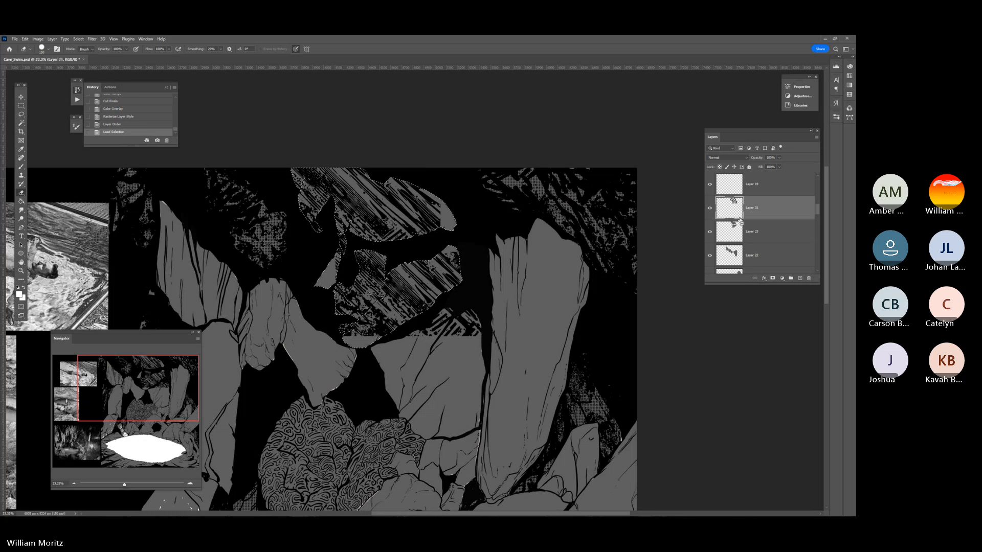
pyautogui.hotkey('ctrl', 'c')
pyautogui.hotkey('ctrl', 'shift', 'v')
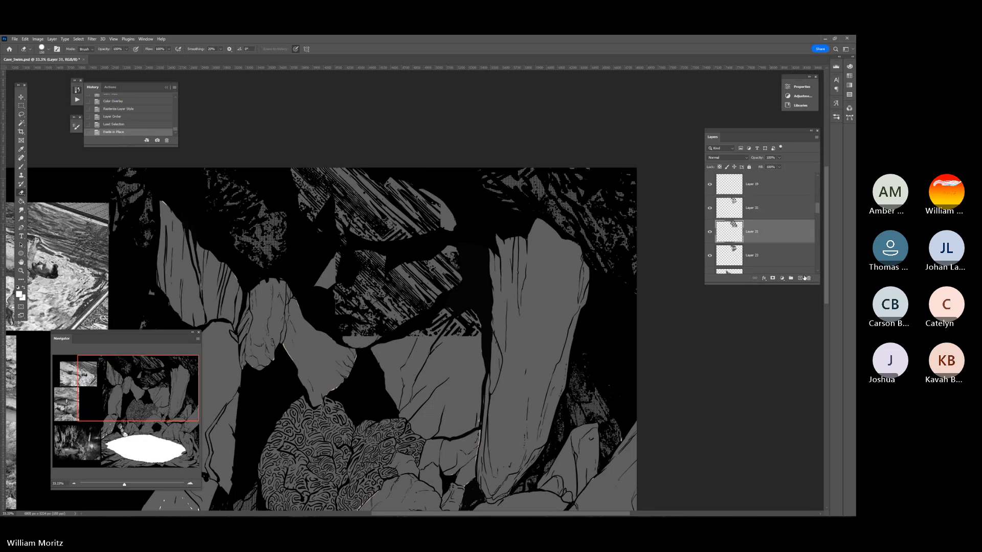
# - Hide the original full texture layer, Layer 31, and give it a green colour label
pyautogui.click(710, 234)
pyautogui.rightClick(710, 238)
pyautogui.click(723, 278)
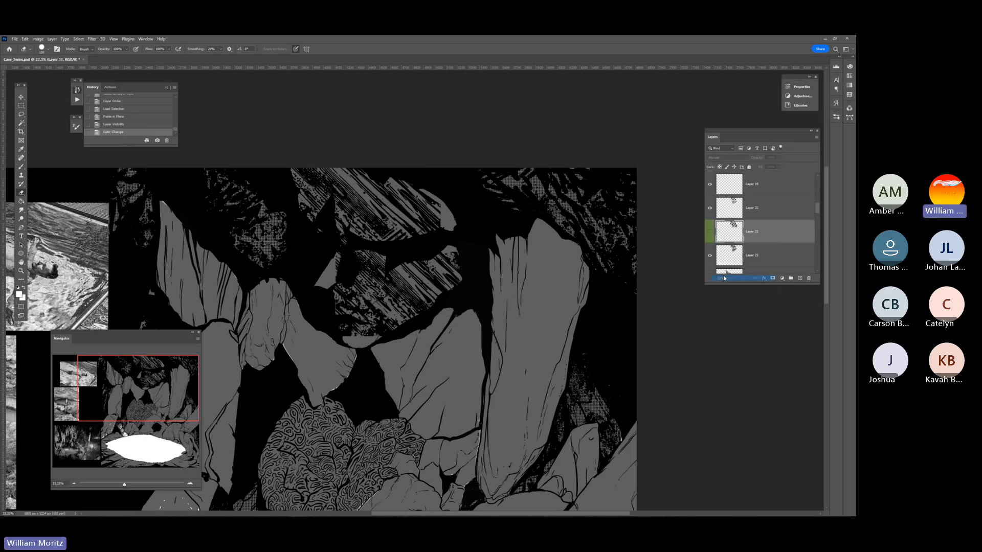
pyautogui.click(709, 233)
pyautogui.click(708, 233)
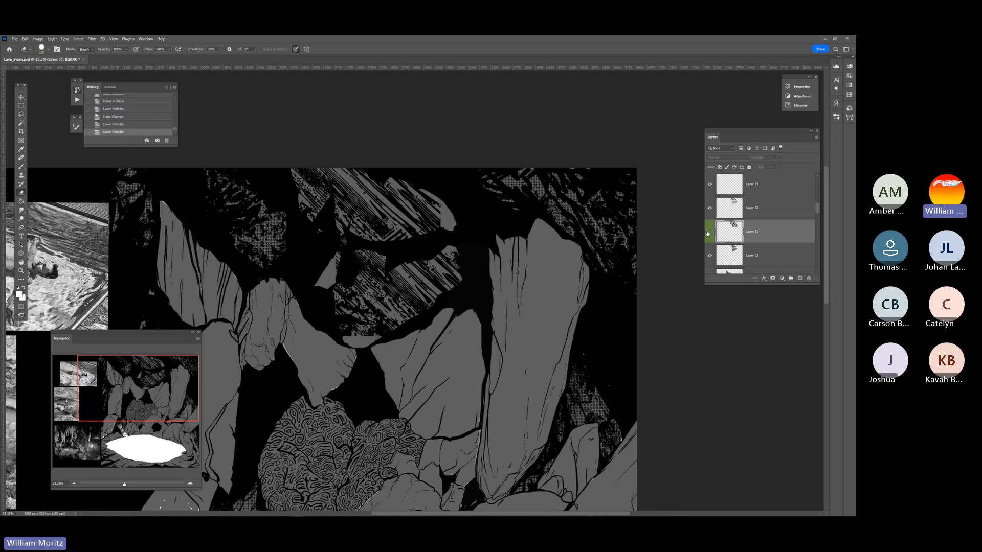
# - Rename the green-labelled texture layer as TEXT and leave it hidden
pyautogui.doubleClick(751, 233)
pyautogui.write('TEXT')
pyautogui.press('Return')
pyautogui.click(708, 241)
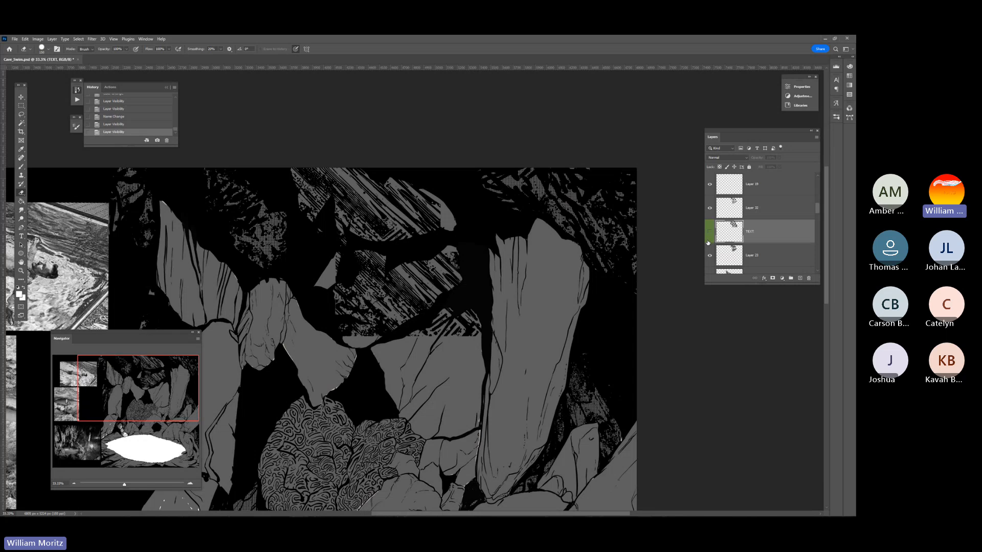
pyautogui.click(708, 241)
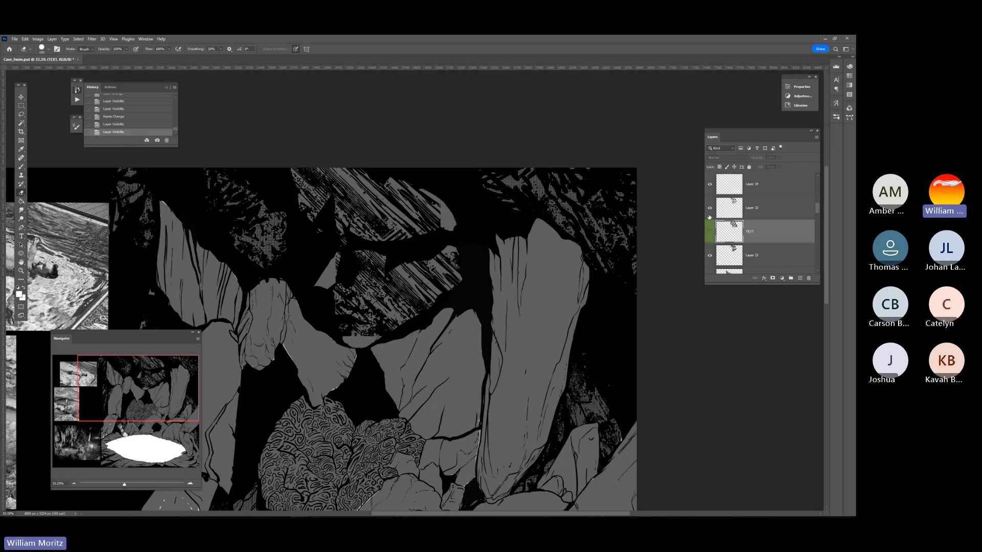
pyautogui.rightClick(709, 217)
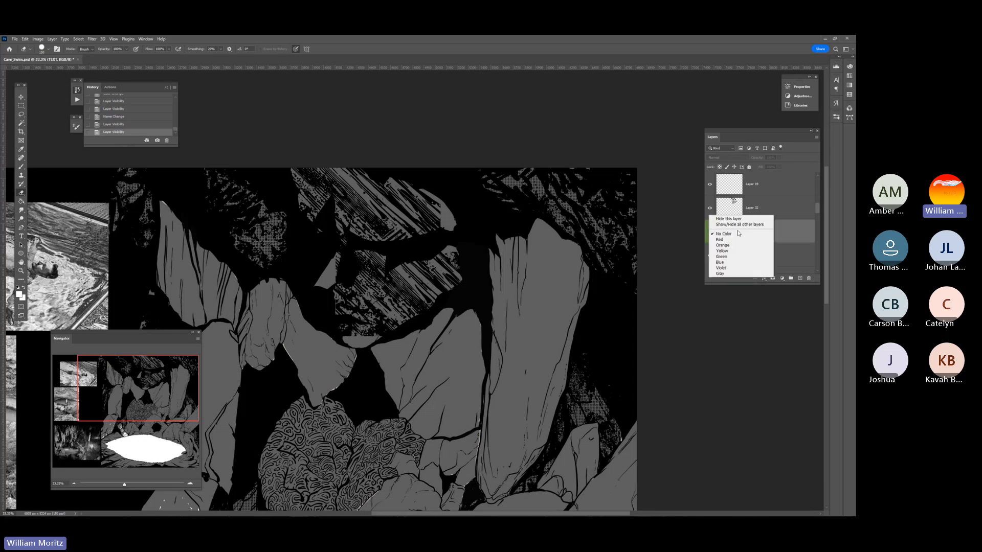
pyautogui.click(729, 270)
pyautogui.rightClick(707, 219)
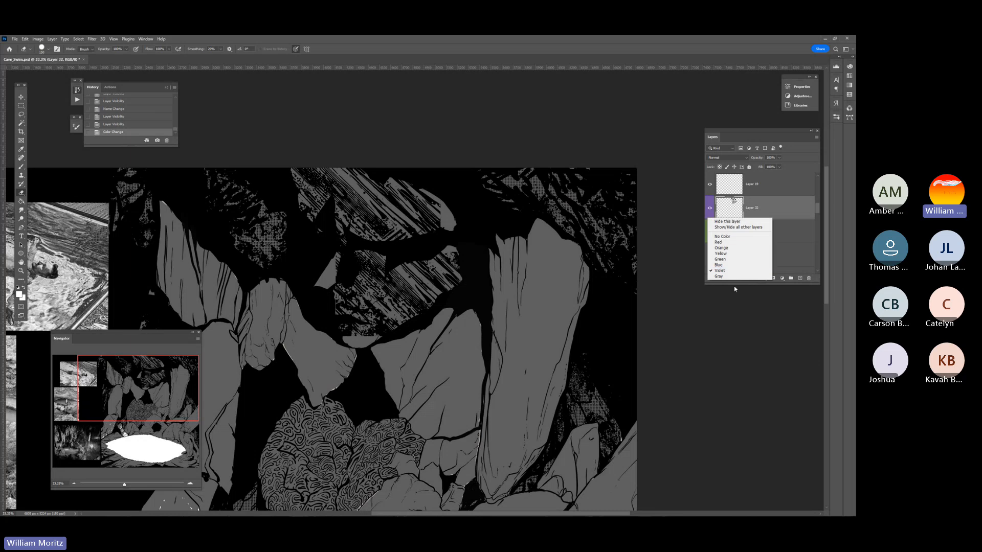
pyautogui.click(726, 234)
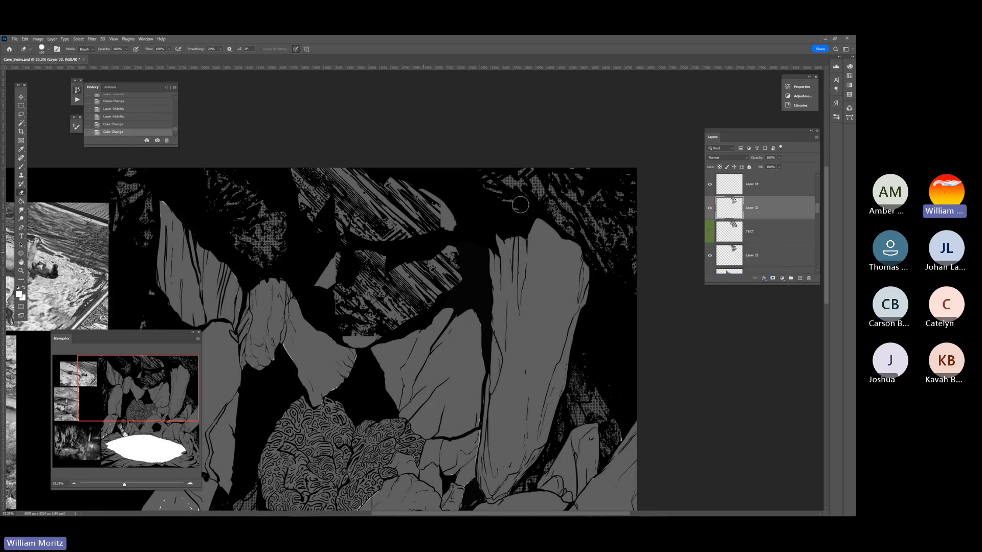
# - Move the TEXT layer above the face-clipped texture, Layer 32, and make Layer 32 the active layer
pyautogui.click(765, 237)
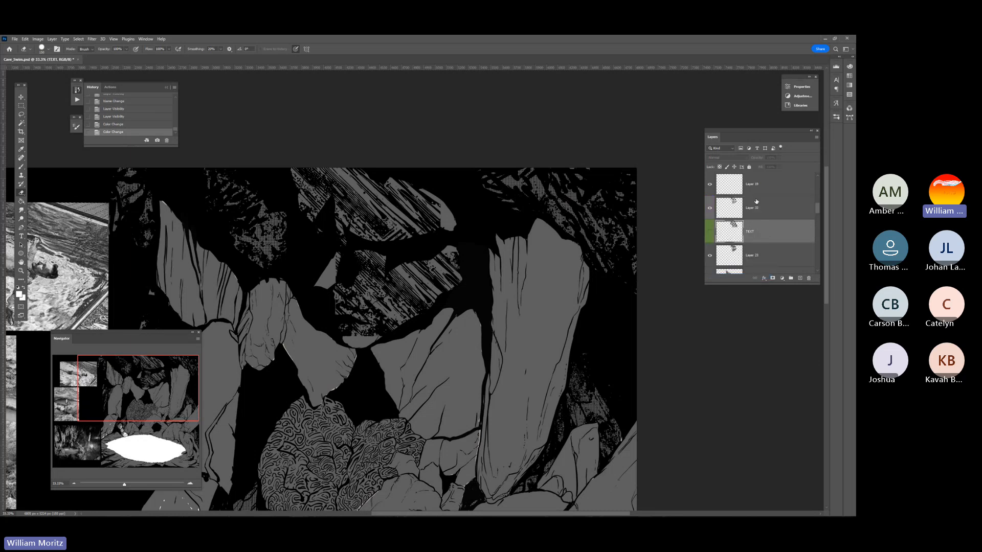
pyautogui.moveTo(758, 227); pyautogui.dragTo(760, 199)
pyautogui.click(764, 236)
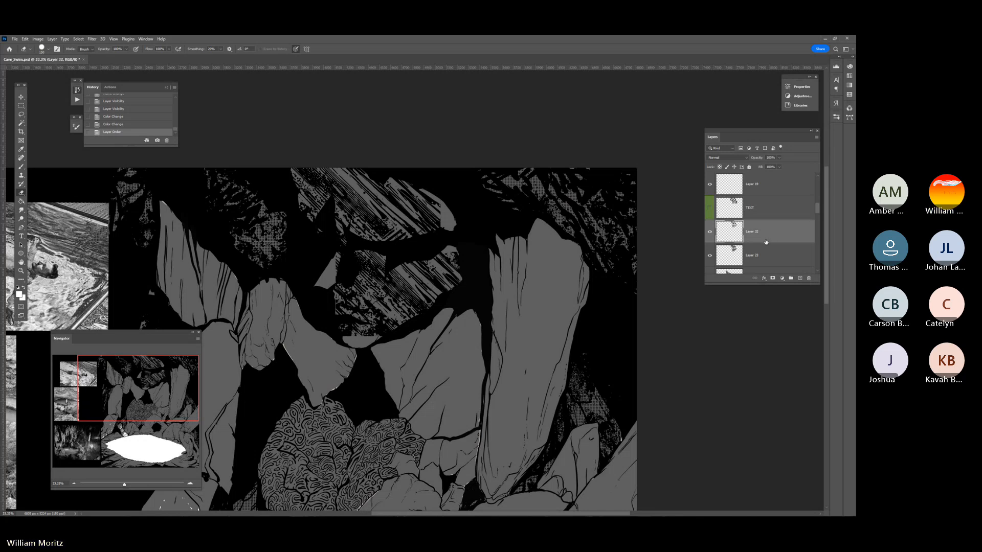
# - Erase the texture on Layer 32 around the face's mouth, nose and cheek, reducing the eraser size for the finer areas
pyautogui.moveTo(360, 336); pyautogui.dragTo(338, 332)
pyautogui.moveTo(363, 363)
pyautogui.mouseDown()
pyautogui.moveTo(352, 327)
pyautogui.moveTo(386, 348)
pyautogui.moveTo(360, 314)
pyautogui.moveTo(366, 306)
pyautogui.moveTo(350, 312)
pyautogui.moveTo(335, 285)
pyautogui.moveTo(338, 308)
pyautogui.moveTo(333, 298)
pyautogui.mouseUp()
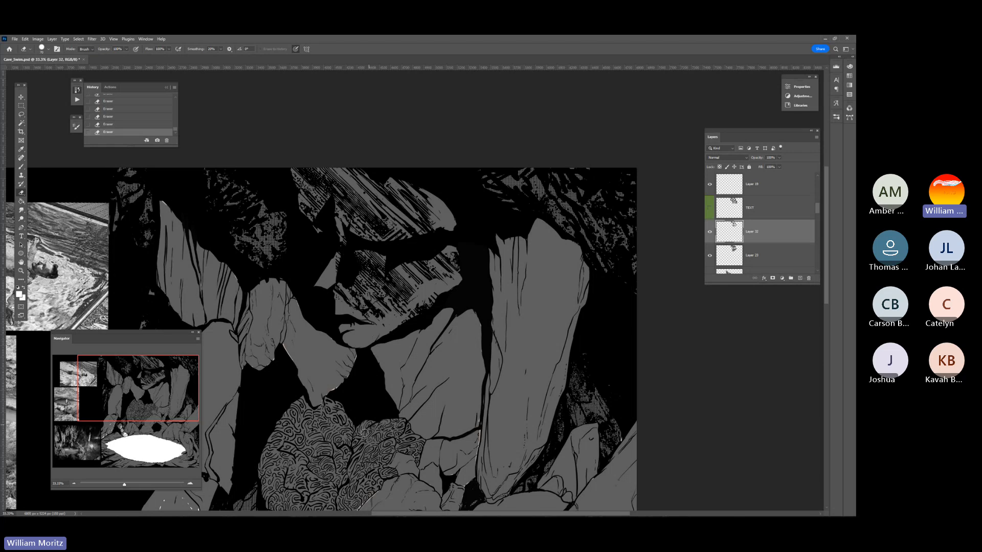
pyautogui.press('[')
pyautogui.press('[')
pyautogui.press('[')
pyautogui.moveTo(362, 290)
pyautogui.mouseDown()
pyautogui.moveTo(370, 304)
pyautogui.moveTo(388, 287)
pyautogui.mouseUp()
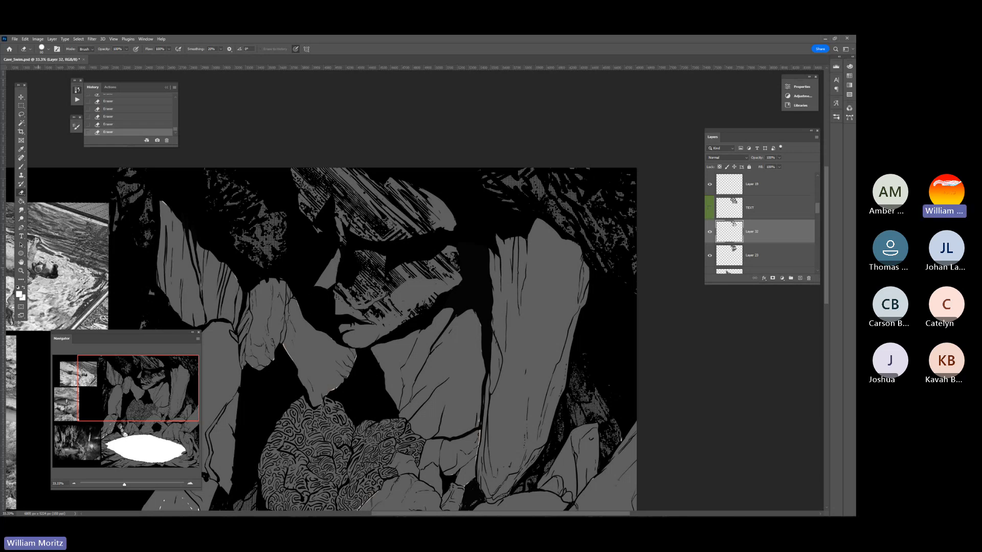
# - Duplicate the rock texture Layer 26 beside the tall rock and move the copy up the stack to directly above Layer 32
pyautogui.press('z')
pyautogui.keyDown('alt'); pyautogui.click(345, 306); pyautogui.keyUp('alt')
pyautogui.keyDown('alt'); pyautogui.click(345, 307); pyautogui.keyUp('alt')
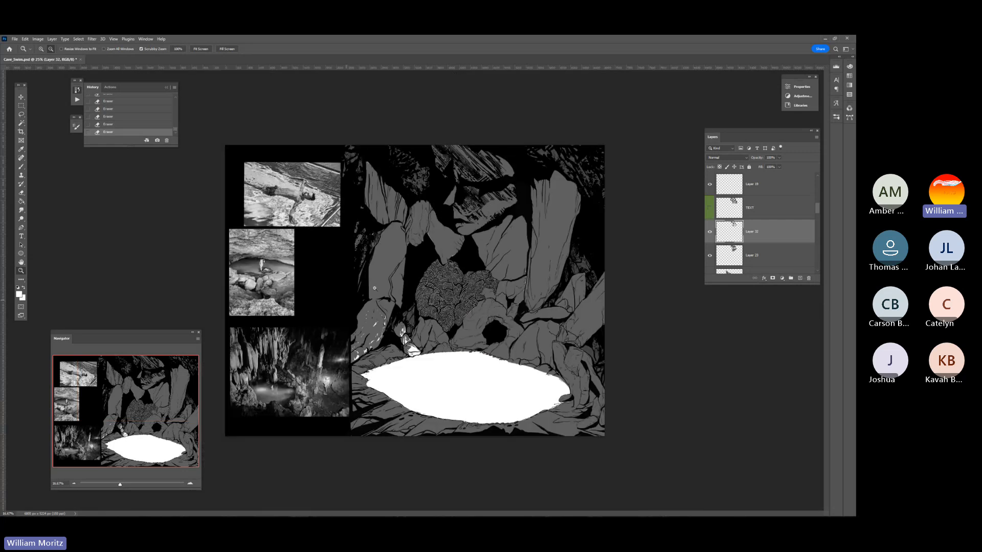
pyautogui.keyDown('alt'); pyautogui.click(345, 306); pyautogui.keyUp('alt')
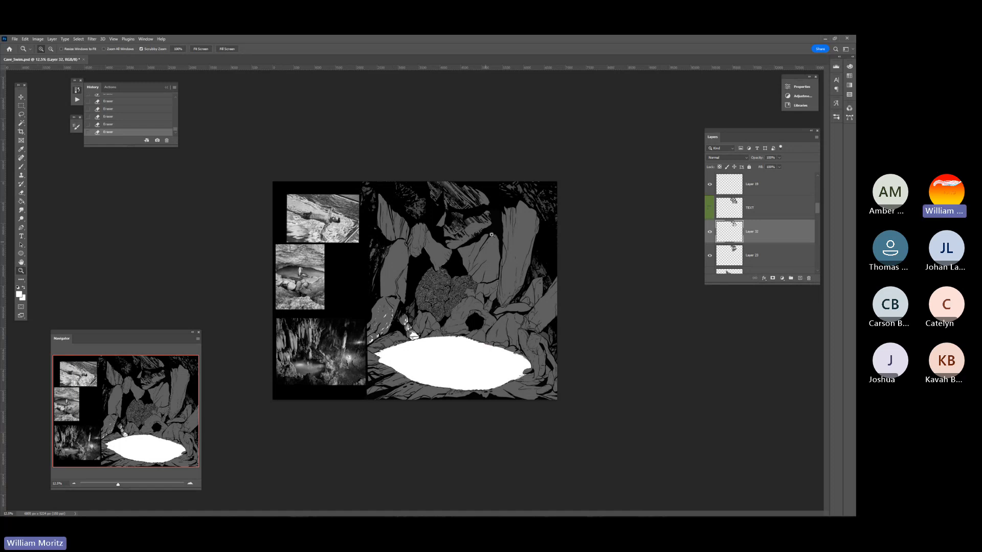
pyautogui.hotkey('ctrl', '+')
pyautogui.hotkey('ctrl', '+')
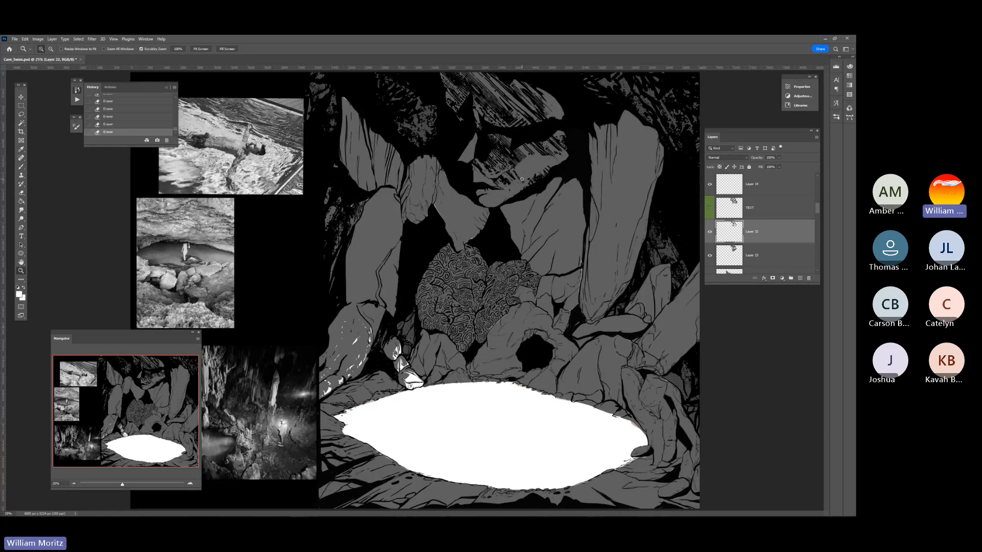
pyautogui.press('v')
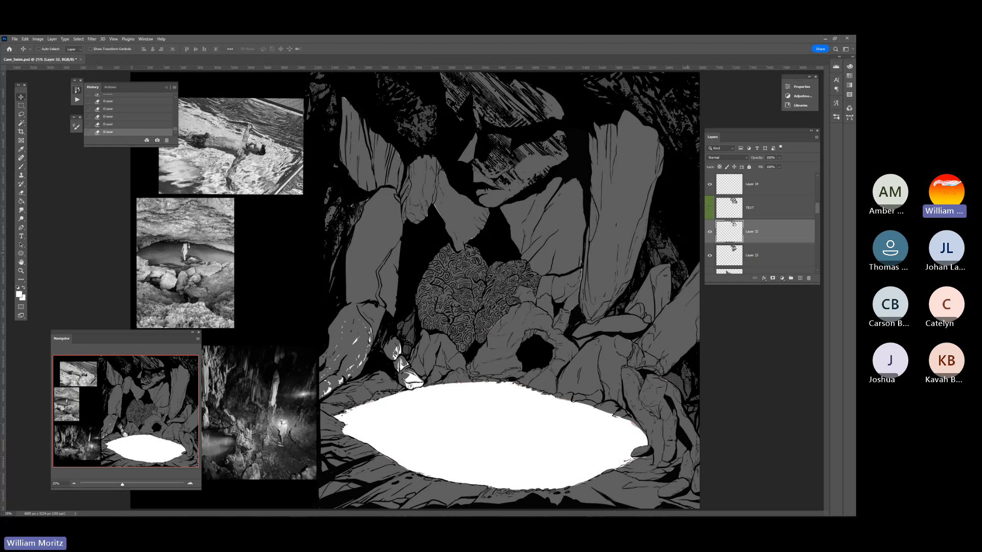
pyautogui.rightClick(675, 265)
pyautogui.click(689, 270)
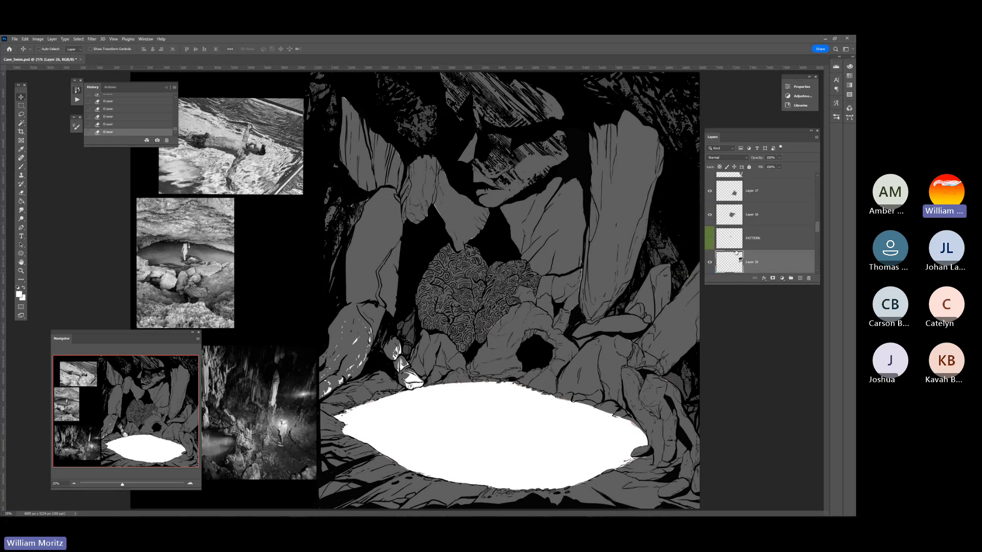
pyautogui.rightClick(777, 263)
pyautogui.click(738, 259)
pyautogui.press('Return')
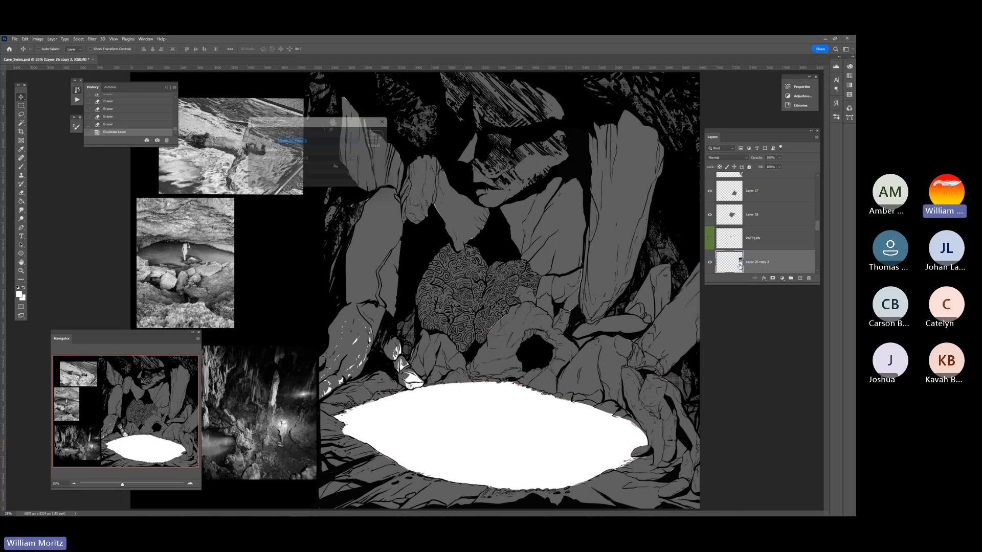
pyautogui.moveTo(739, 265); pyautogui.dragTo(786, 194)
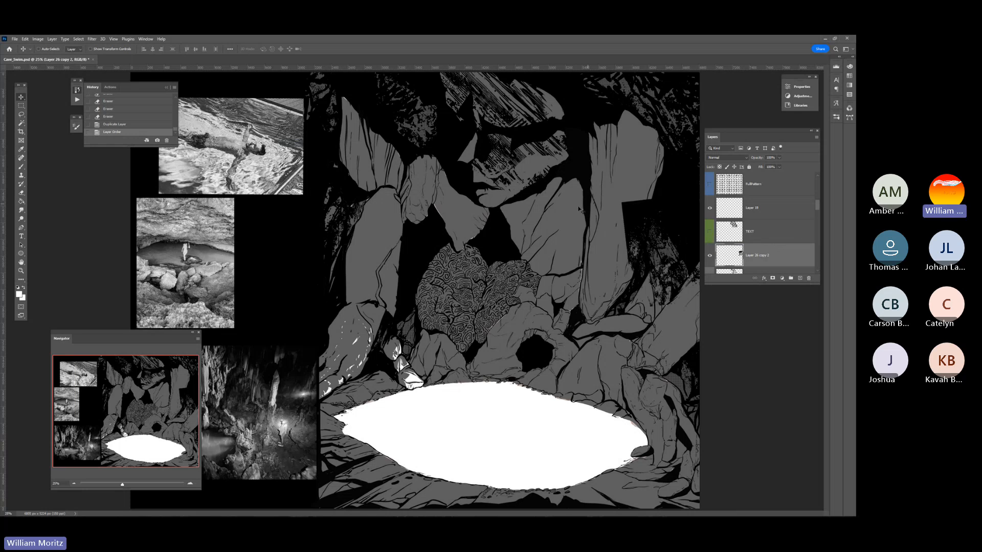
# - Move the copied rock texture onto the upper edge of the face's forehead and rotate it with Free Transform
pyautogui.moveTo(506, 221)
pyautogui.mouseDown()
pyautogui.moveTo(501, 124)
pyautogui.moveTo(497, 146)
pyautogui.mouseUp()
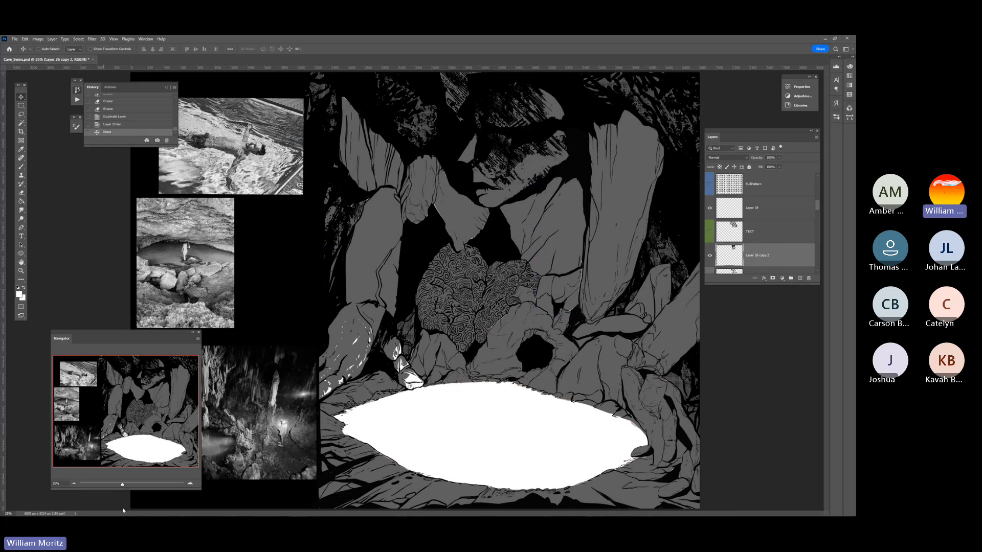
pyautogui.moveTo(121, 485); pyautogui.dragTo(120, 484)
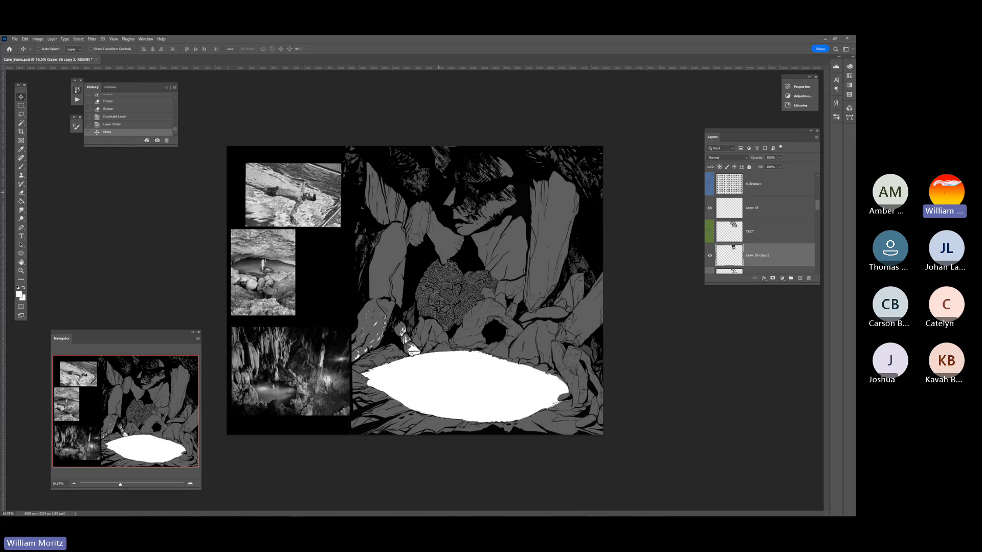
pyautogui.moveTo(472, 164)
pyautogui.mouseDown()
pyautogui.moveTo(478, 128)
pyautogui.moveTo(450, 133)
pyautogui.moveTo(446, 182)
pyautogui.moveTo(452, 153)
pyautogui.moveTo(468, 186)
pyautogui.moveTo(463, 199)
pyautogui.moveTo(477, 197)
pyautogui.moveTo(484, 131)
pyautogui.moveTo(458, 132)
pyautogui.moveTo(458, 142)
pyautogui.moveTo(471, 141)
pyautogui.mouseUp()
pyautogui.hotkey('ctrl', 't')
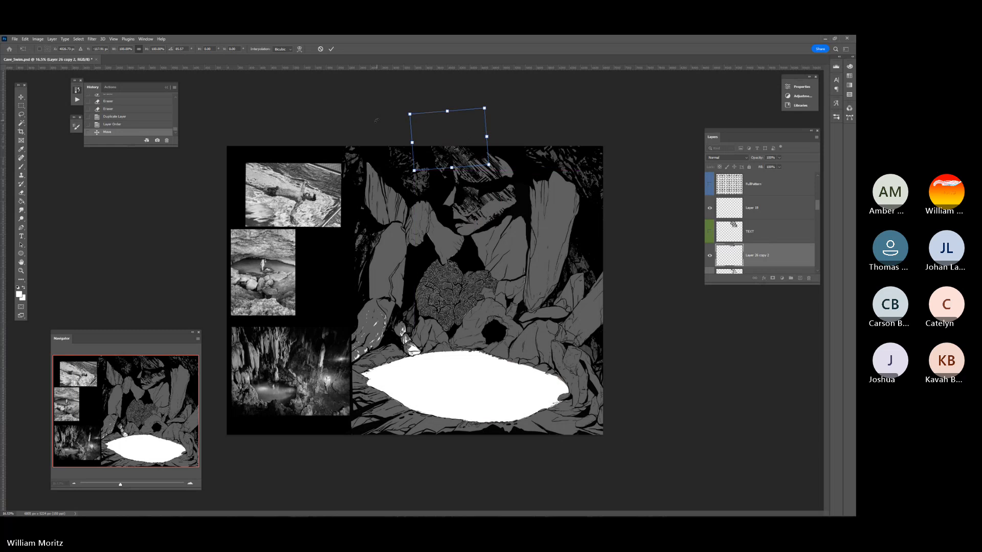
pyautogui.press('Return')
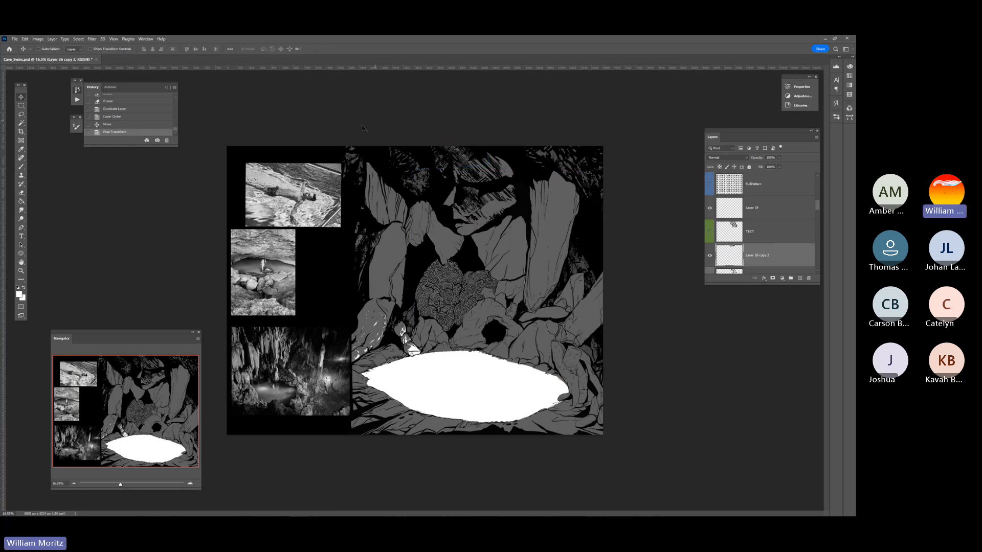
pyautogui.click(21, 270)
pyautogui.click(486, 144)
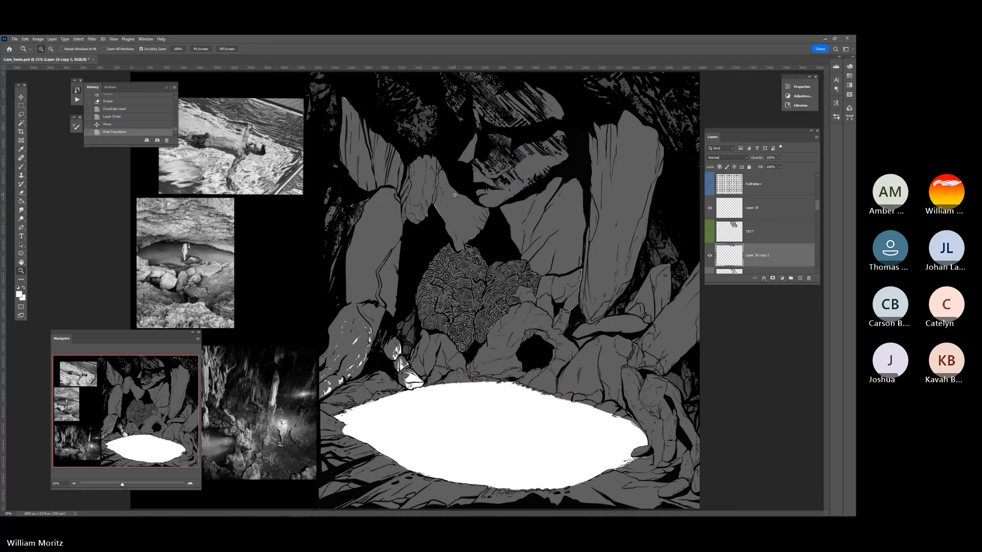
pyautogui.press('b')
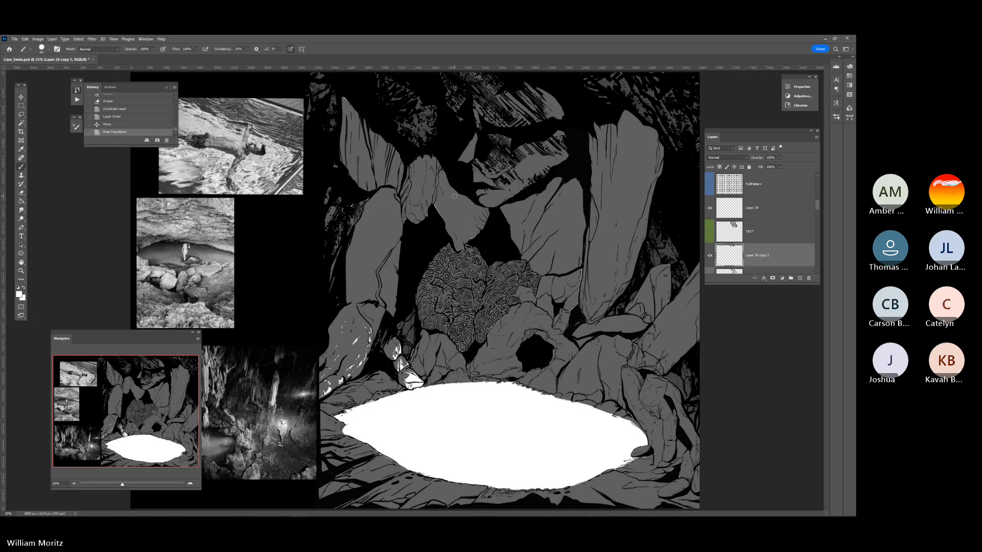
pyautogui.click(475, 73)
pyautogui.click(476, 72)
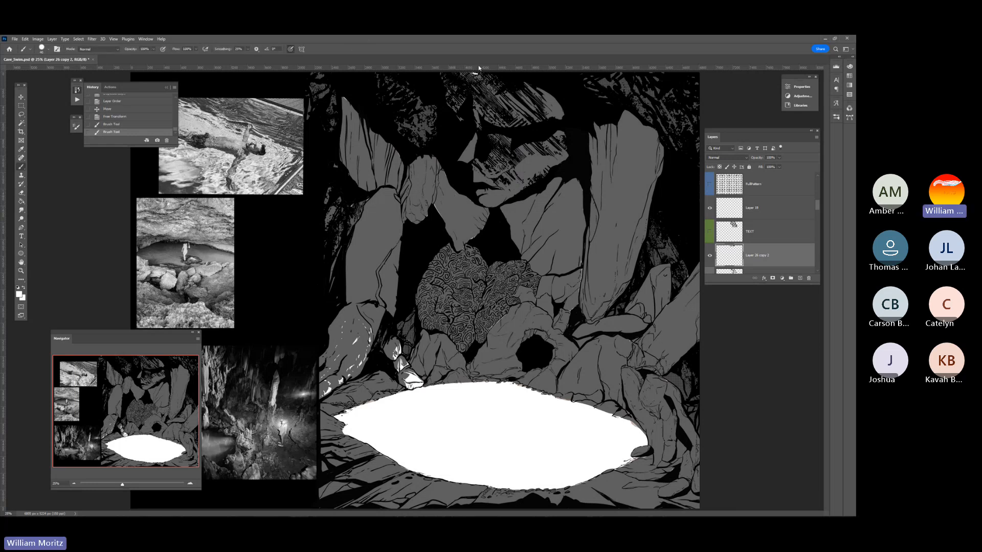
pyautogui.hotkey('ctrl', 'z')
# - Set the foreground colour to 000000 and paint black over the gaps along the upper edge of the face's forehead
pyautogui.press('i')
pyautogui.click(20, 294)
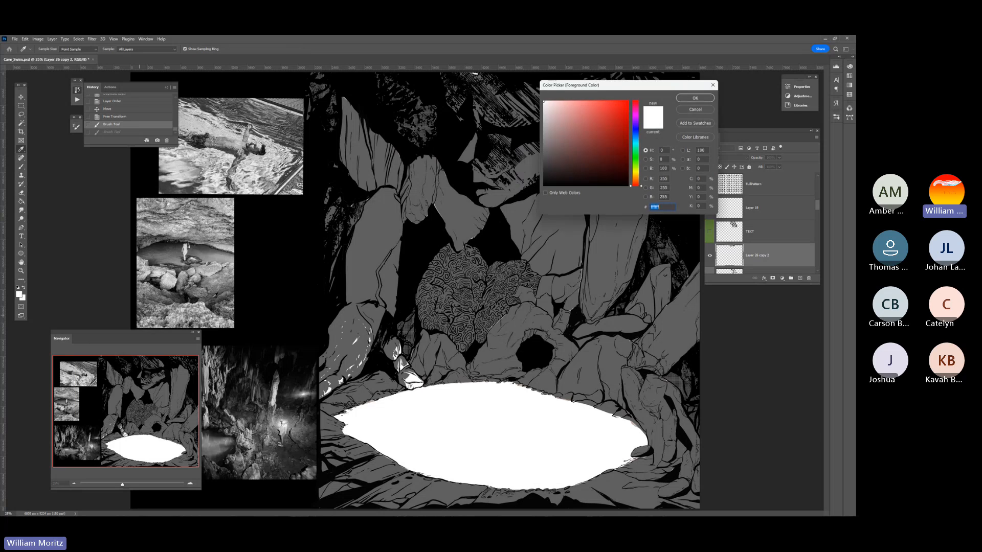
pyautogui.write('000000')
pyautogui.press('Return')
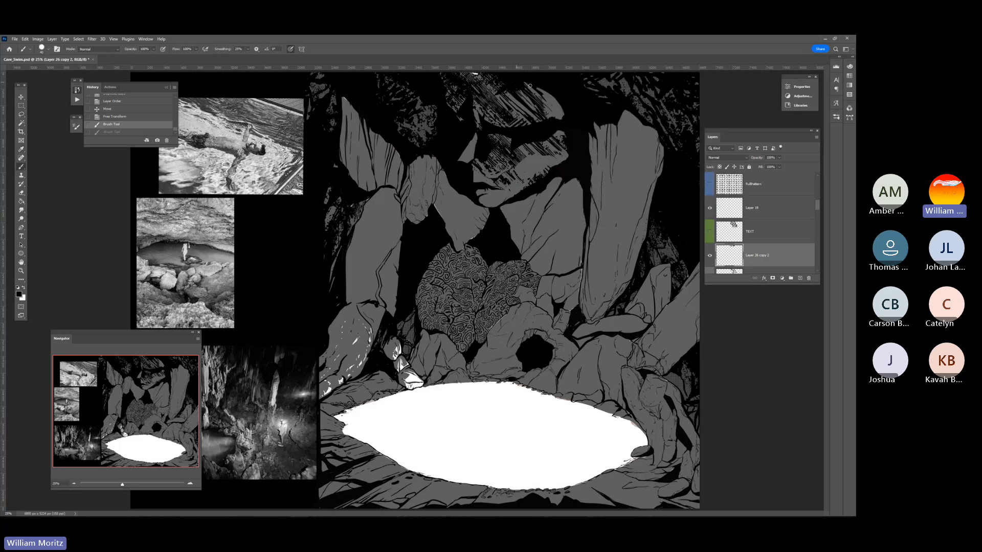
pyautogui.click(528, 85)
pyautogui.click(526, 82)
pyautogui.click(521, 77)
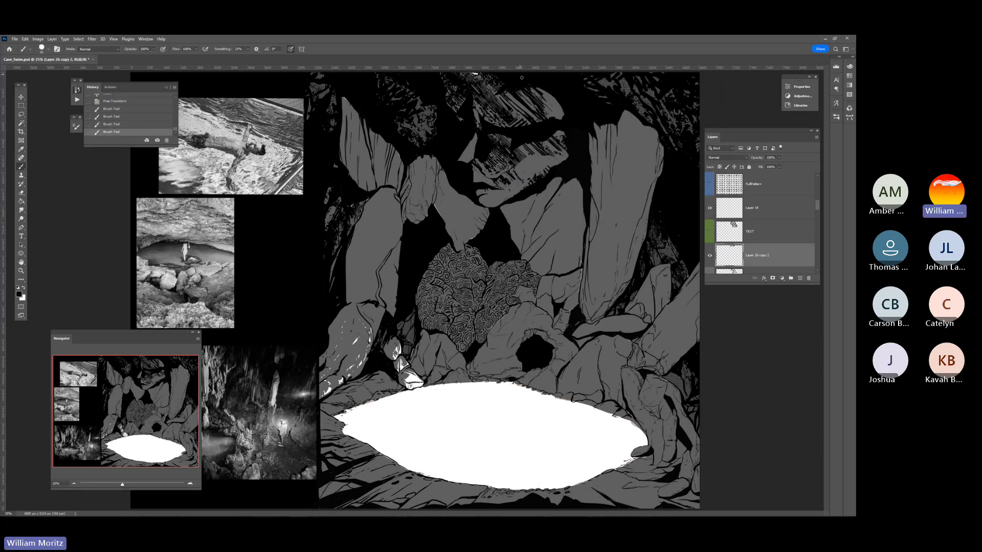
pyautogui.click(521, 78)
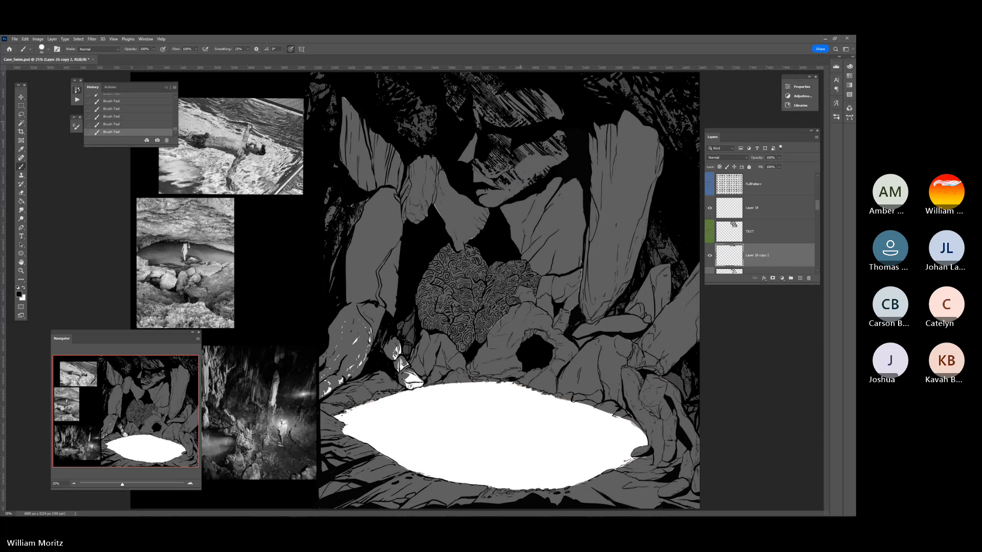
# - Erase parts of the texture on the face's cheek, using Layer 32 as the active layer
pyautogui.press('e')
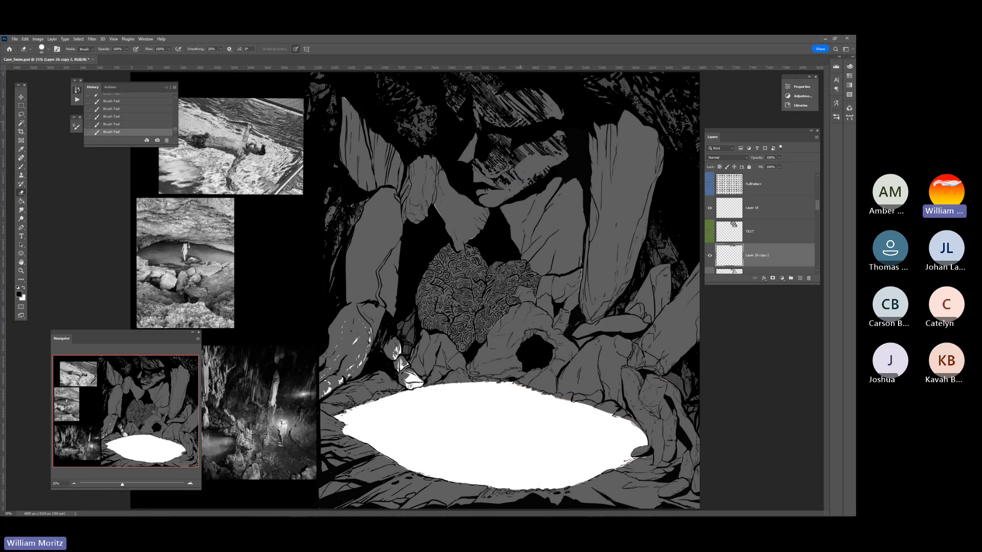
pyautogui.click(523, 160)
pyautogui.click(520, 155)
pyautogui.moveTo(523, 156); pyautogui.dragTo(524, 149)
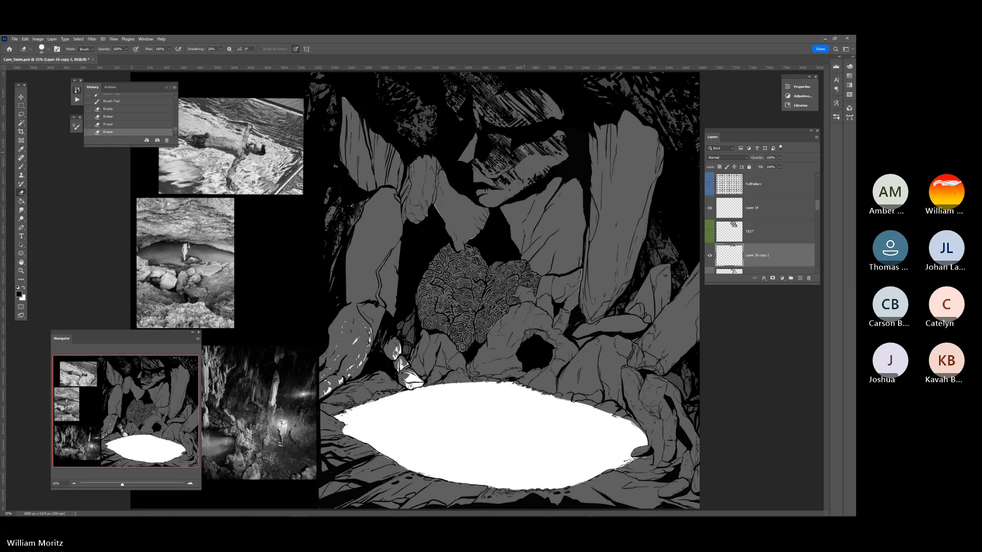
pyautogui.click(746, 272)
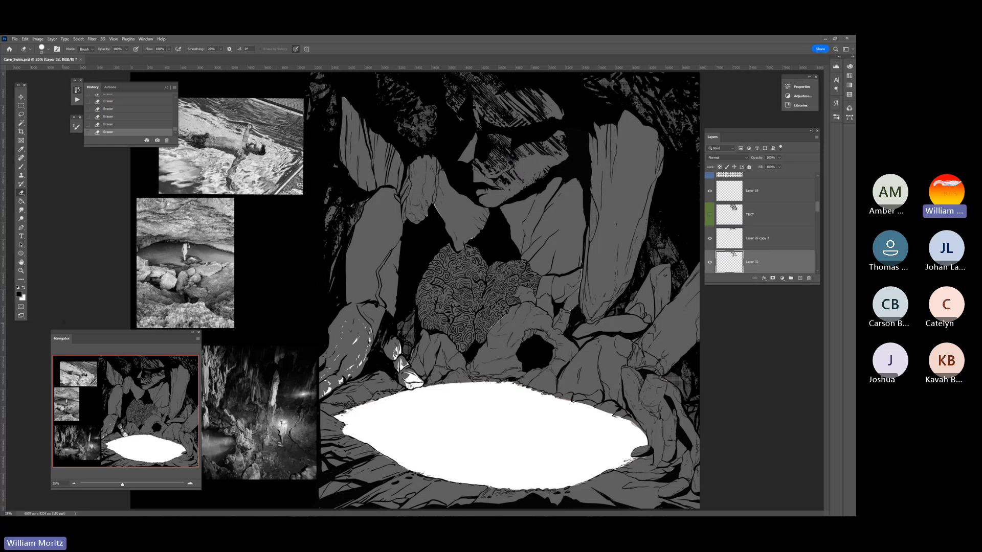
# - Load the contents of Layer 23 as a selection and show the FullPattern copy layer
pyautogui.click(21, 270)
pyautogui.keyDown('alt'); pyautogui.click(430, 231); pyautogui.keyUp('alt')
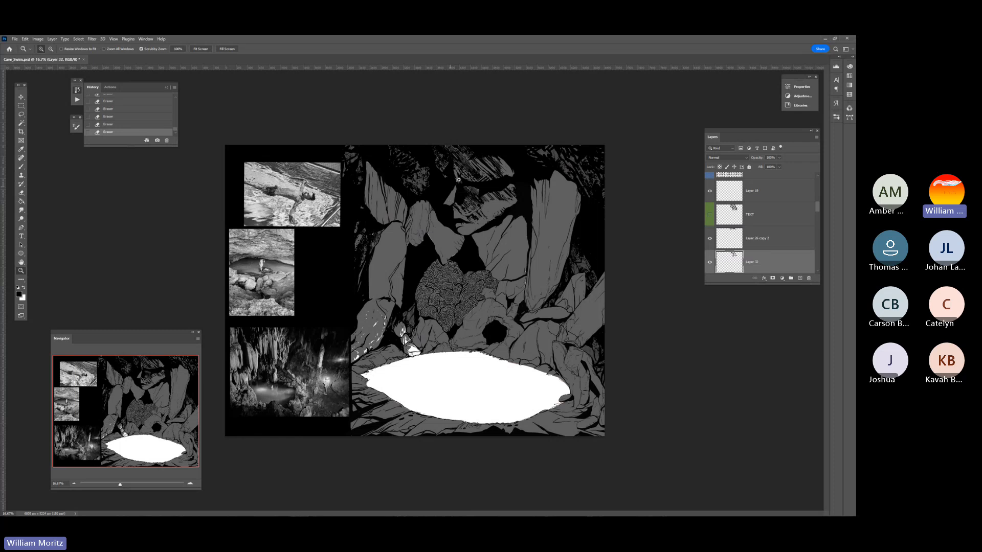
pyautogui.press('v')
pyautogui.scroll(-1, 729, 245)
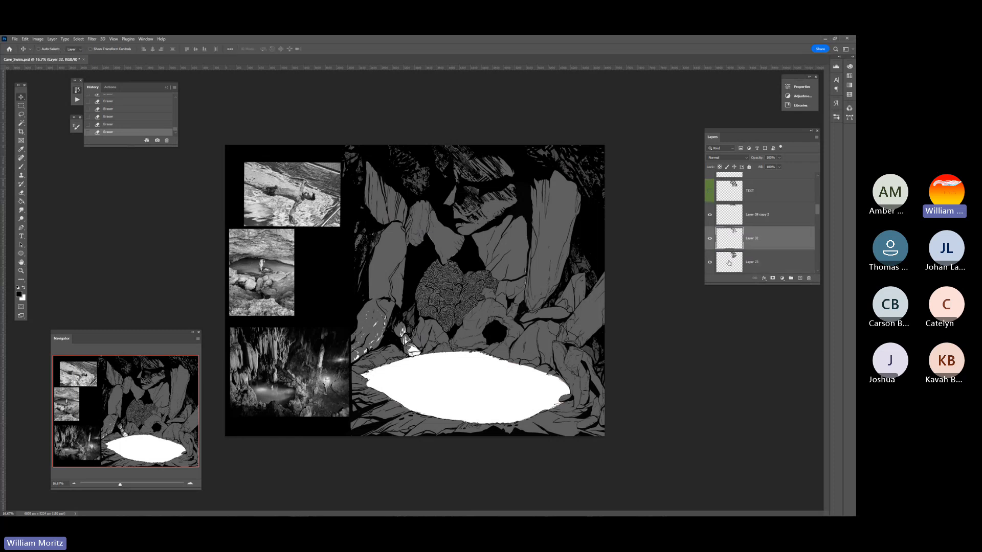
pyautogui.click(729, 262)
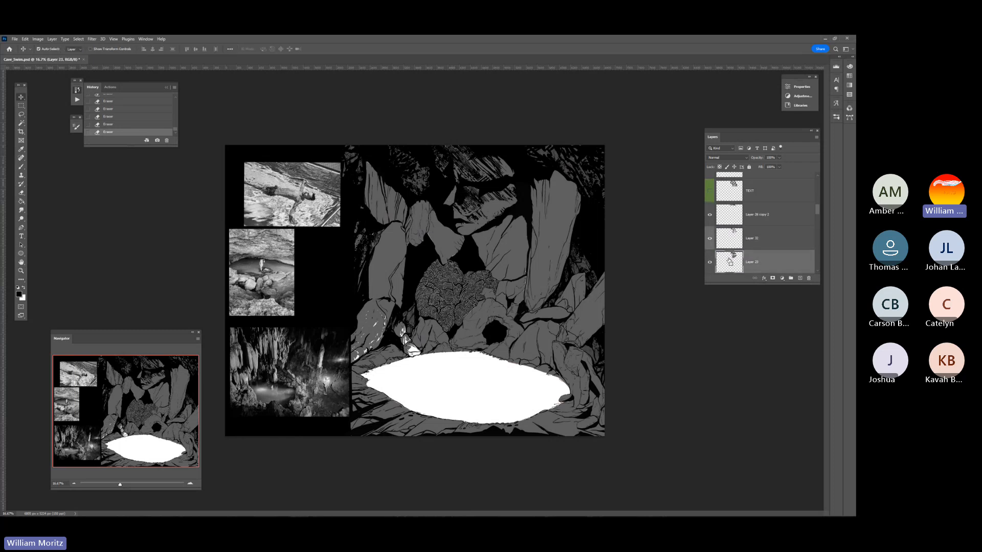
pyautogui.keyDown('ctrl'); pyautogui.click(730, 262); pyautogui.keyUp('ctrl')
pyautogui.scroll(3, 726, 240)
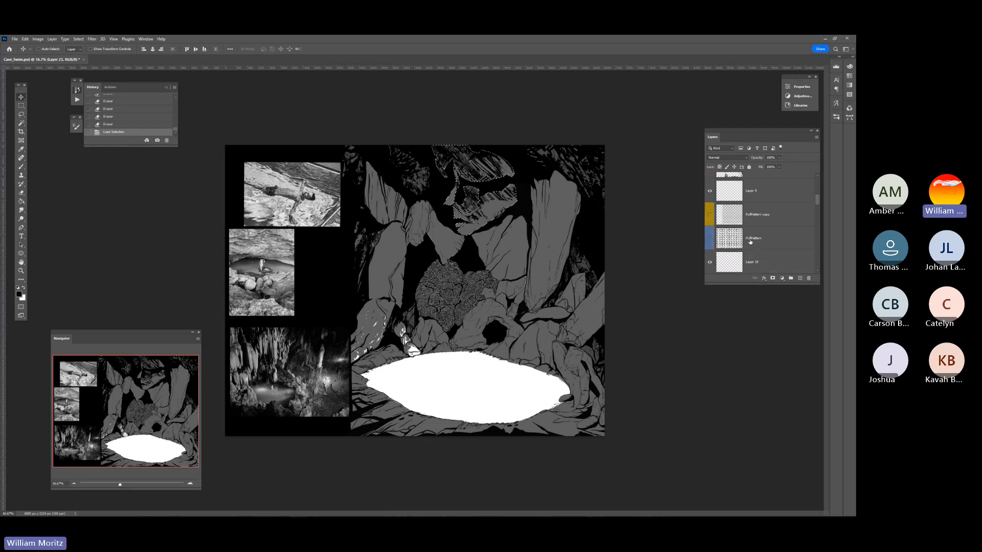
pyautogui.click(709, 215)
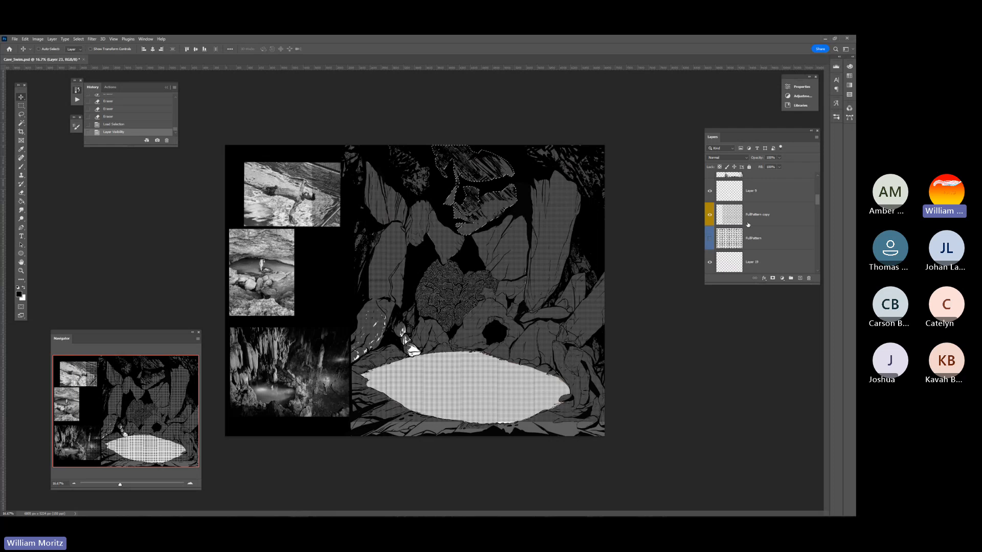
# - Try to paste the selected area in place above Layer 26 copy 2 with FullPattern copy hidden, and undo it
pyautogui.scroll(-3, 749, 236)
pyautogui.click(762, 224)
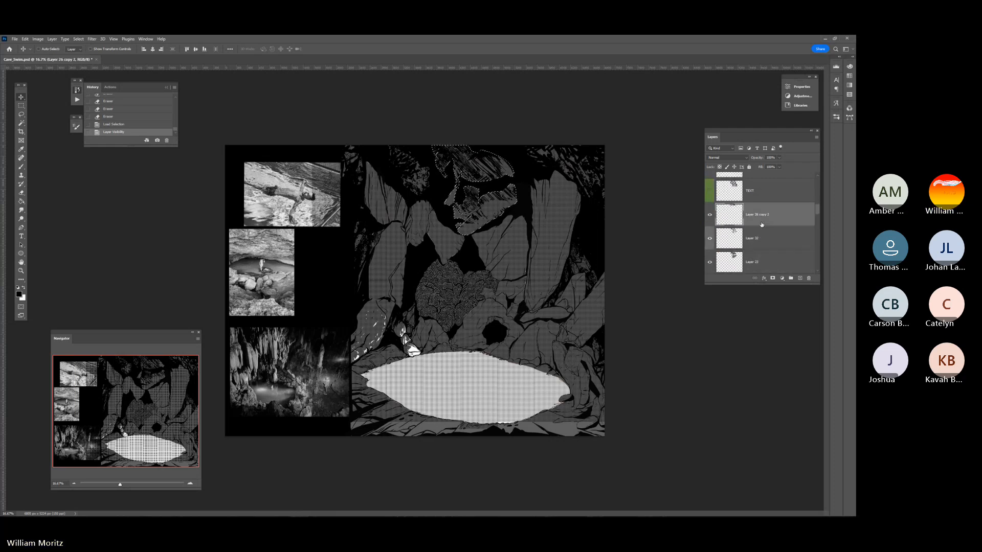
pyautogui.press('ctrl')
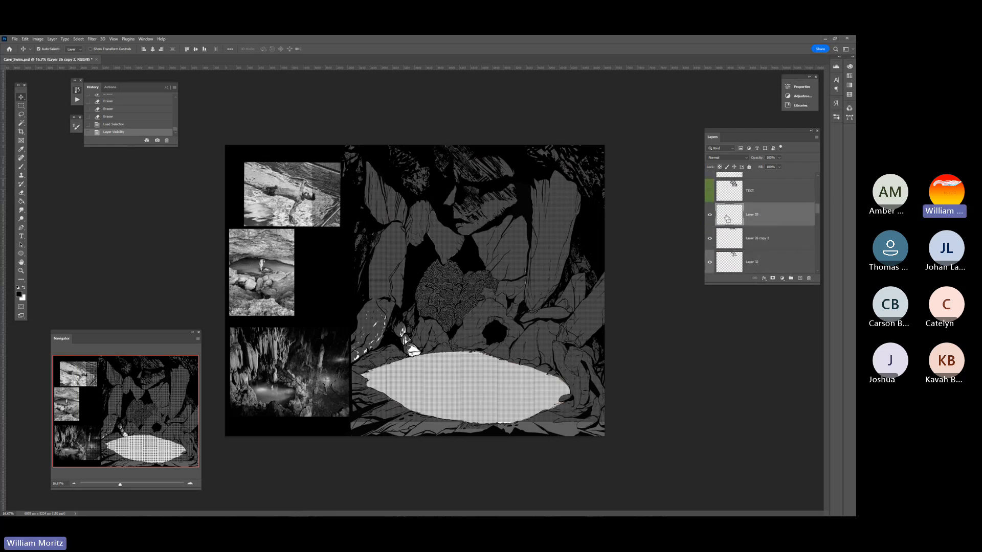
pyautogui.hotkey('ctrl', 'shift', 'v')
pyautogui.scroll(-3, 710, 210)
pyautogui.click(710, 214)
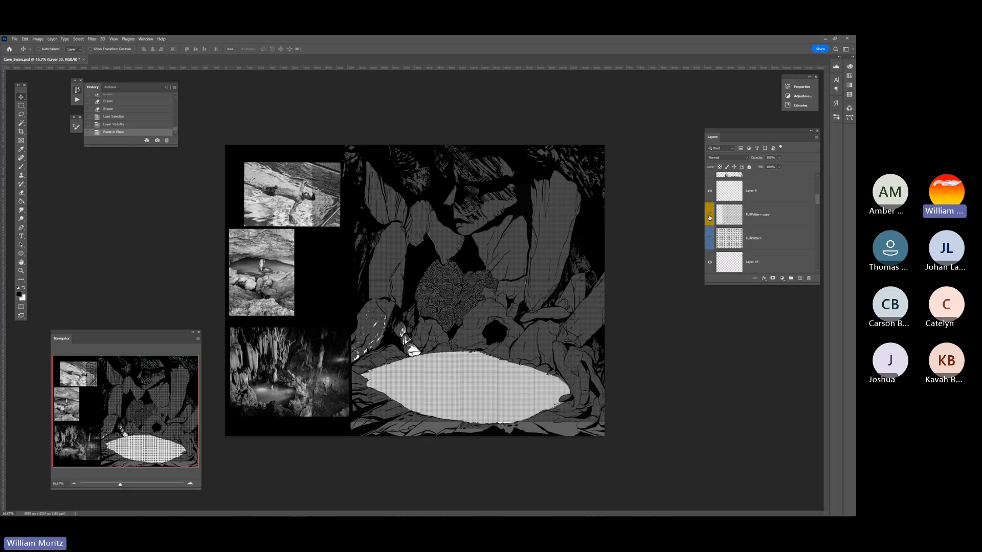
pyautogui.scroll(-3, 721, 225)
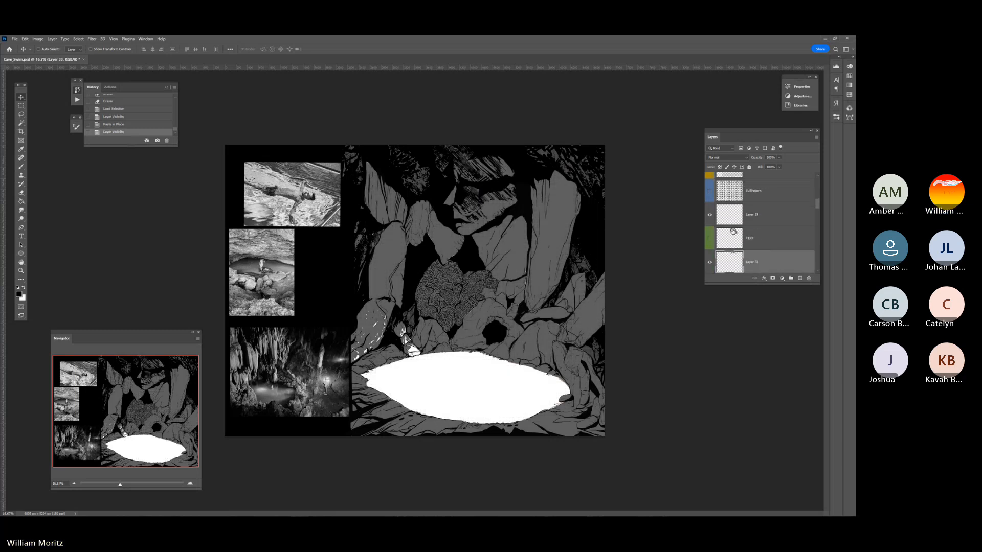
pyautogui.hotkey('ctrl', 'z')
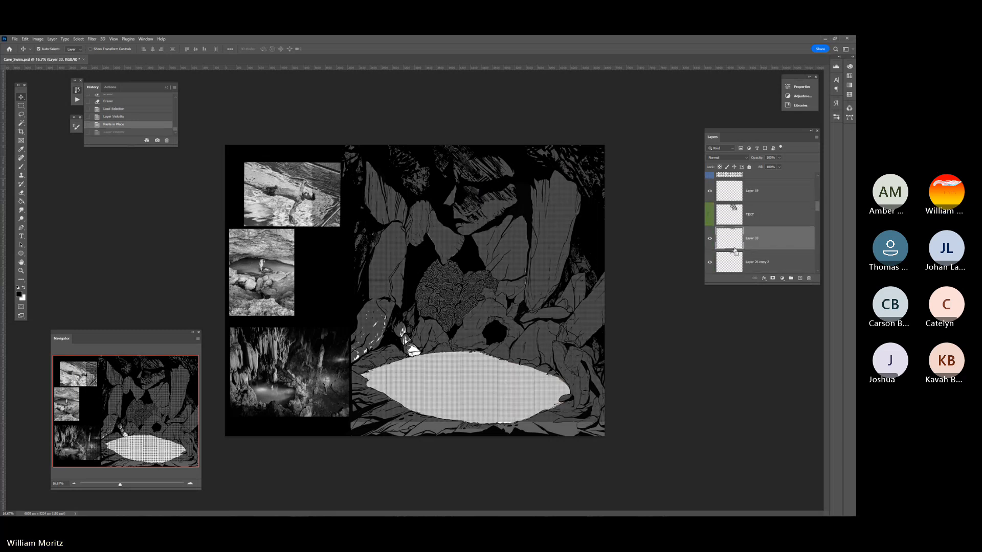
pyautogui.hotkey('ctrl', 'z')
pyautogui.scroll(3, 731, 225)
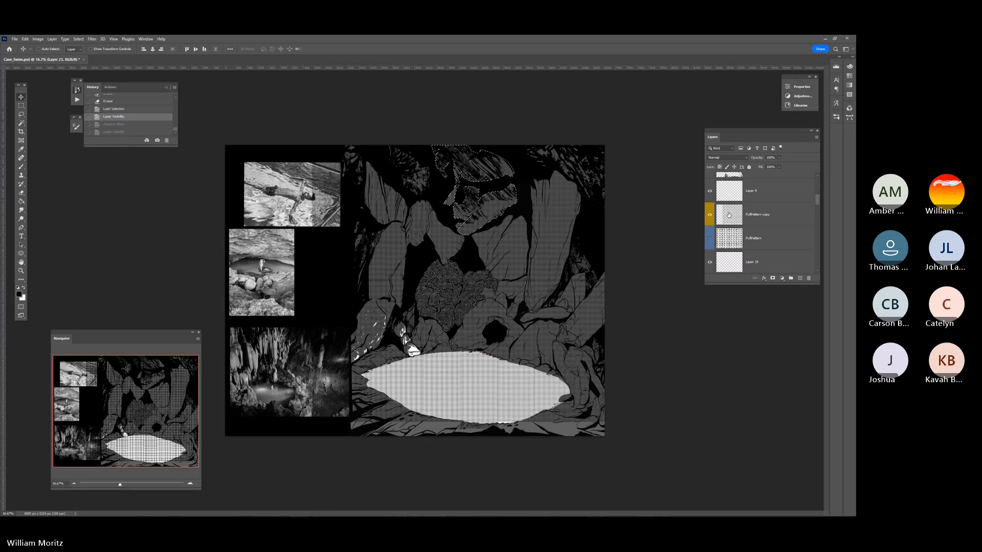
# - Paste the selected part of FullPattern copy in place directly above Layer 26 copy 2 and hide FullPattern copy
pyautogui.click(729, 214)
pyautogui.scroll(-3, 741, 235)
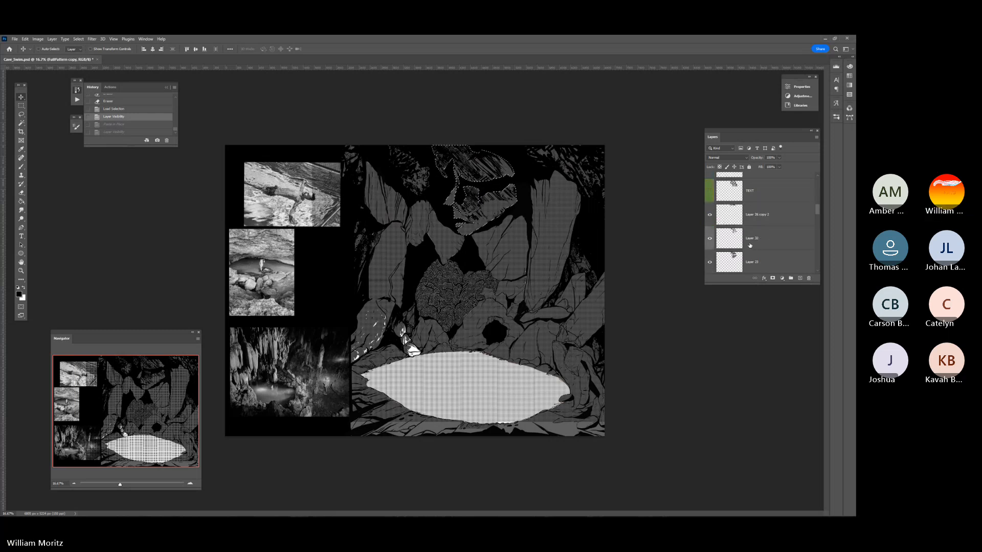
pyautogui.click(714, 219)
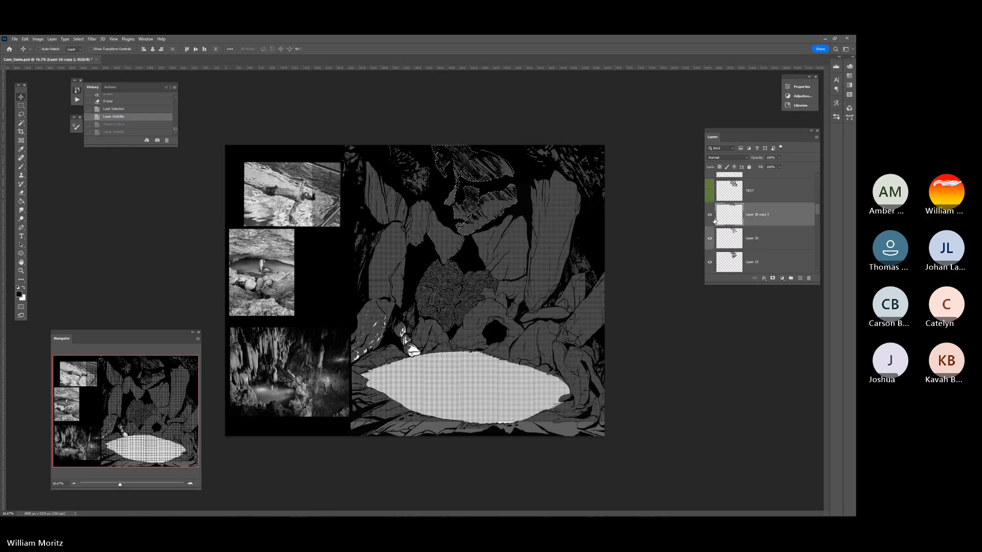
pyautogui.hotkey('ctrl', 'shift', 'v')
pyautogui.scroll(2, 734, 204)
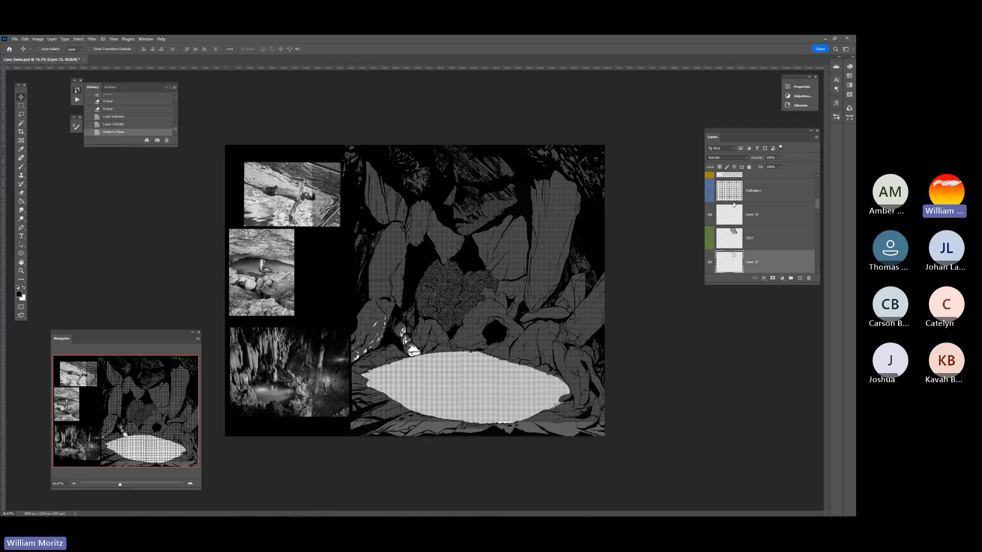
pyautogui.scroll(1, 734, 204)
pyautogui.click(710, 215)
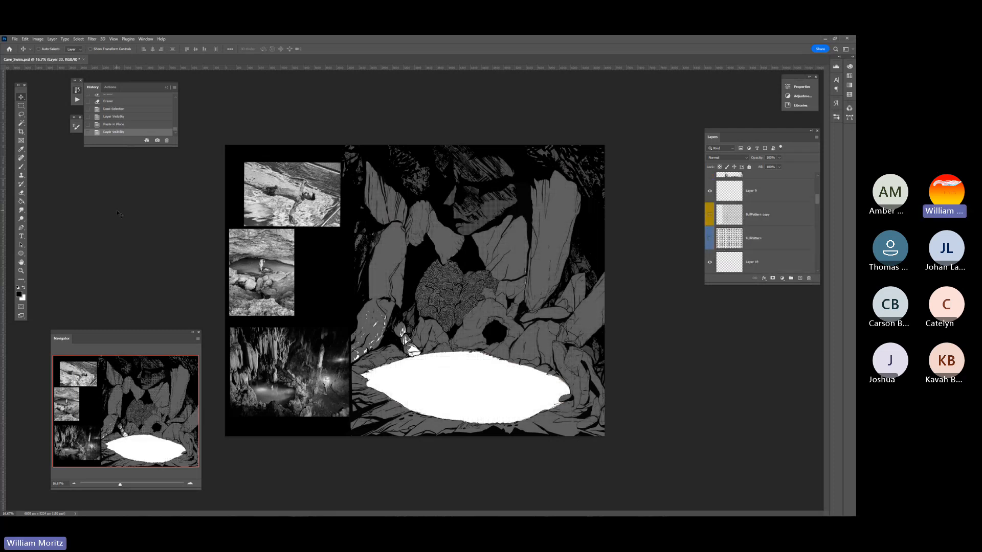
# - Erase parts of the pasted pattern on the face's cheek and nose, working on Layer 33
pyautogui.click(21, 270)
pyautogui.click(414, 292)
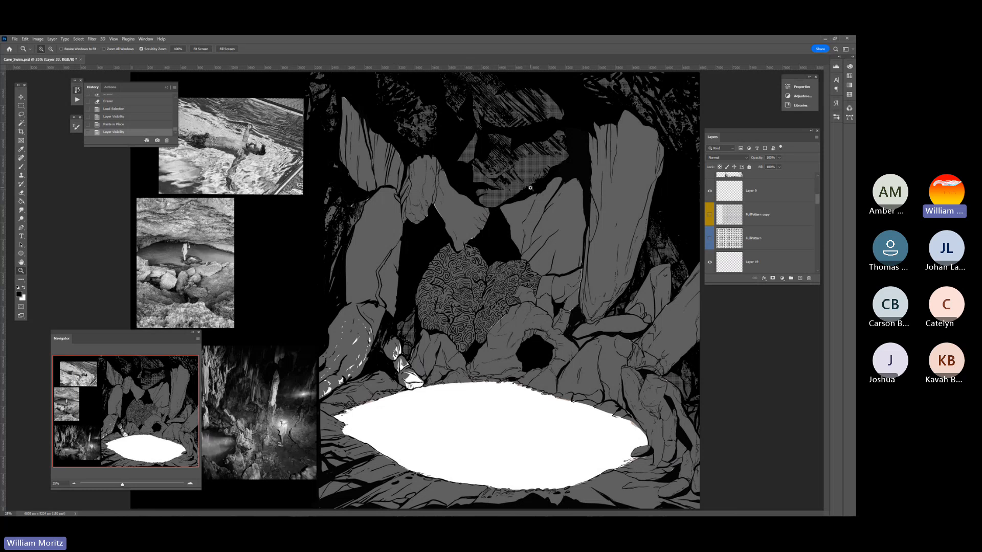
pyautogui.press('e')
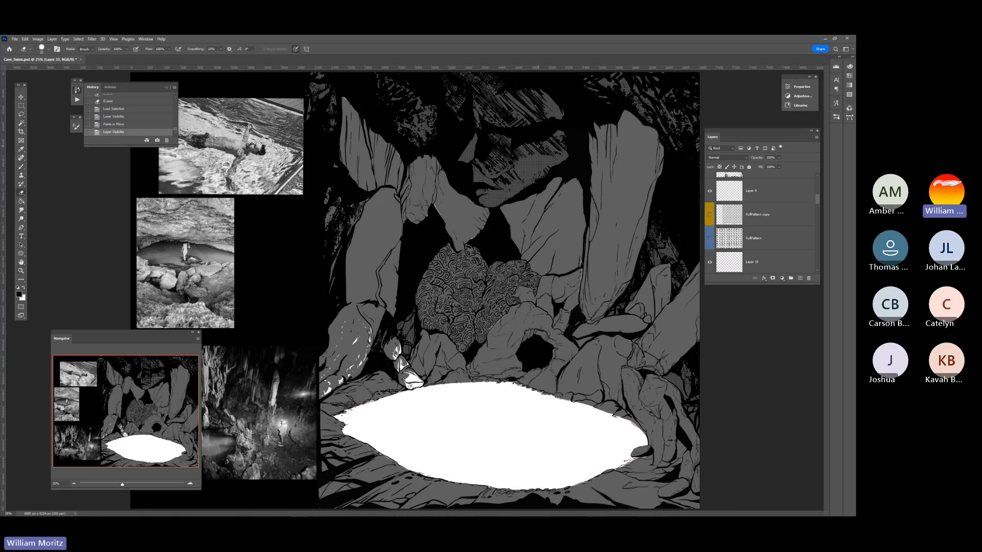
pyautogui.scroll(-3, 740, 201)
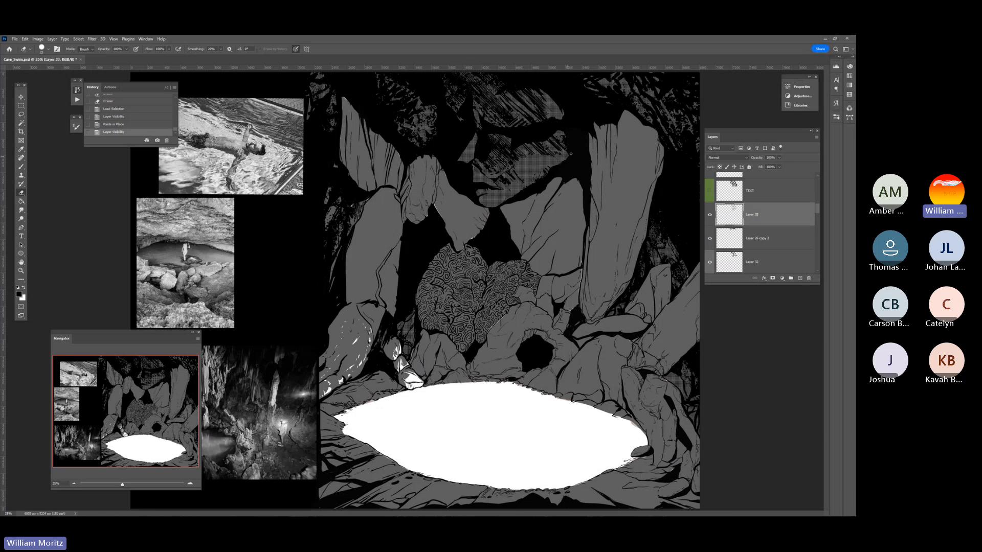
pyautogui.moveTo(570, 153); pyautogui.dragTo(593, 120)
pyautogui.moveTo(558, 159); pyautogui.dragTo(531, 159)
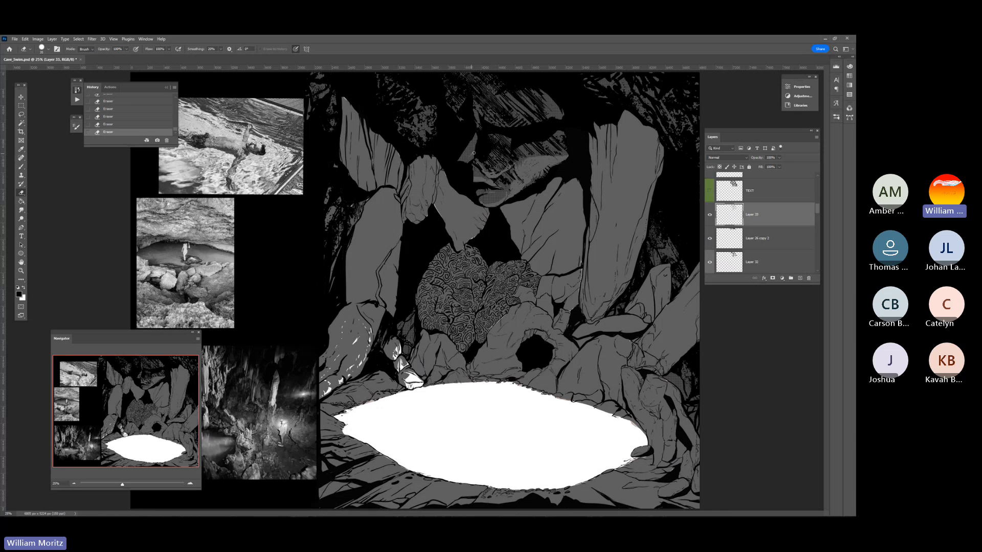
pyautogui.hotkey('ctrl', 'z')
pyautogui.moveTo(472, 156); pyautogui.dragTo(467, 161)
# - Retouch the shape of the face's nose with black brush strokes on Layer 33 and save the document
pyautogui.press('i')
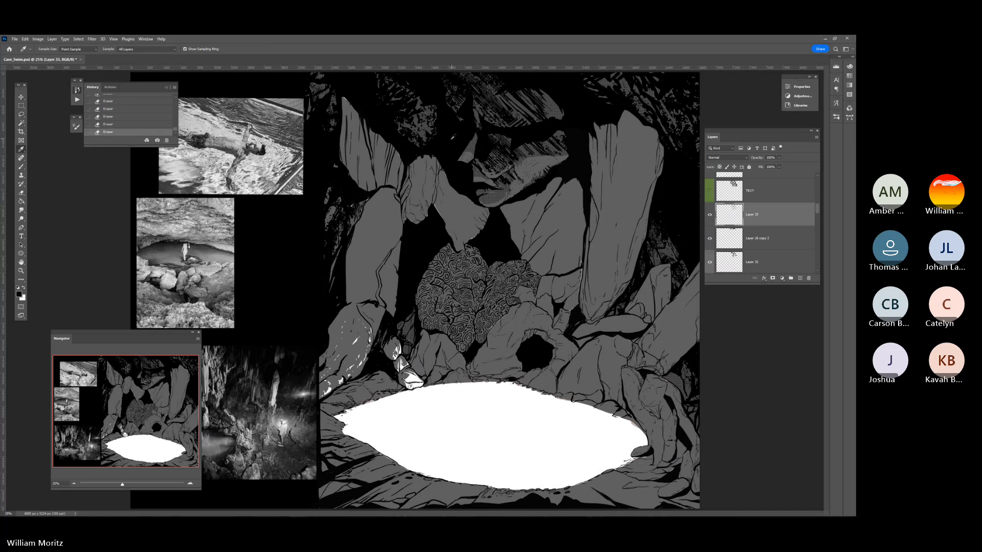
pyautogui.press('b')
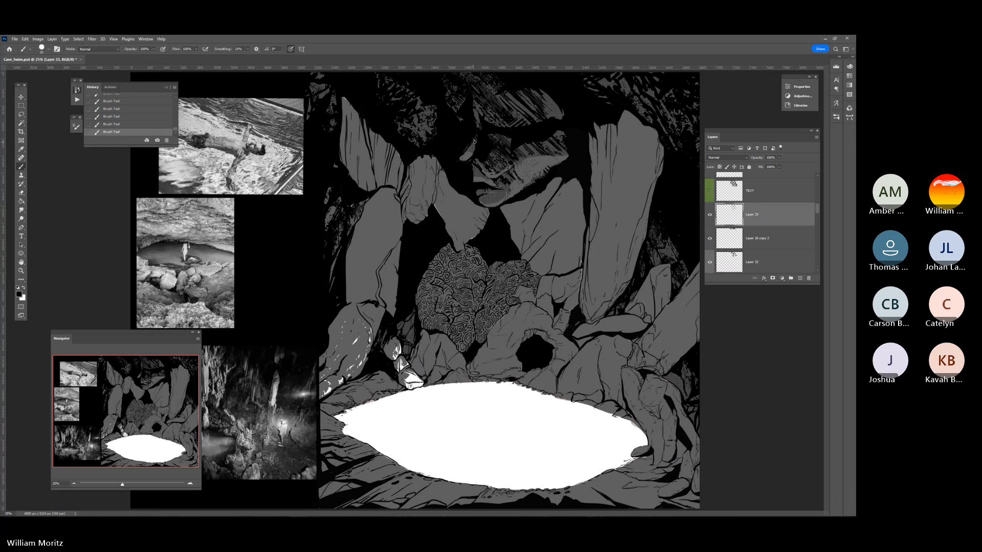
pyautogui.click(21, 271)
pyautogui.keyDown('alt'); pyautogui.click(514, 225); pyautogui.keyUp('alt')
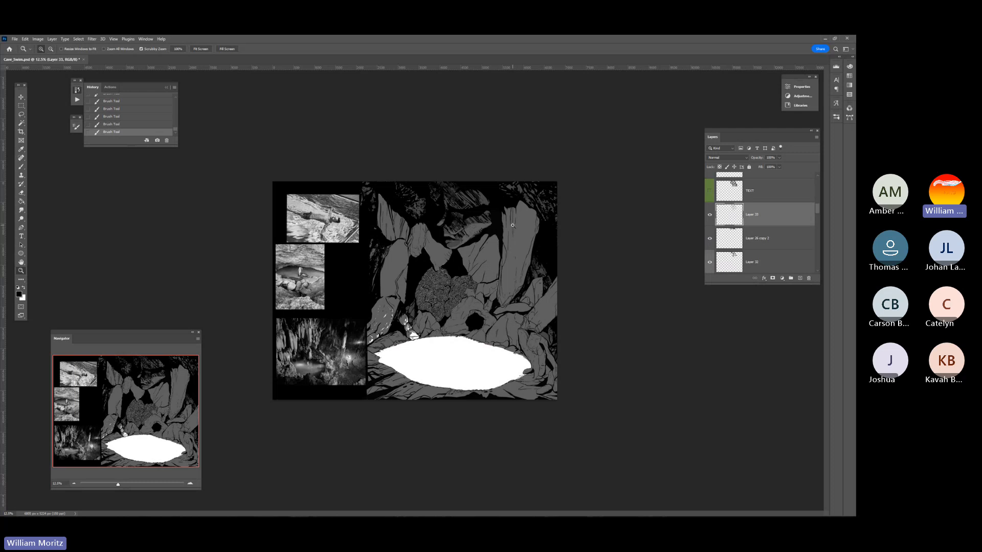
pyautogui.hotkey('ctrl', 's')
pyautogui.moveTo(445, 253); pyautogui.dragTo(451, 247)
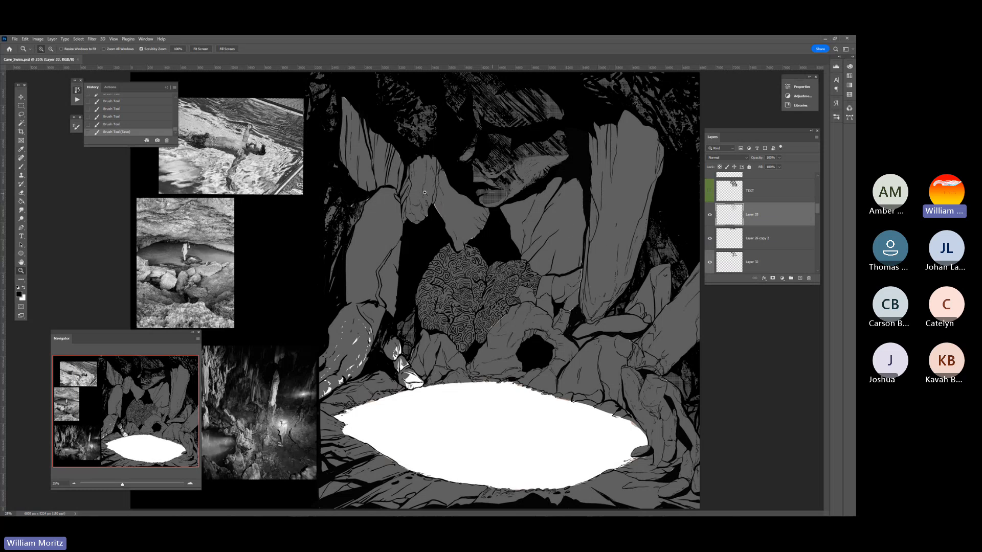
pyautogui.click(653, 241)
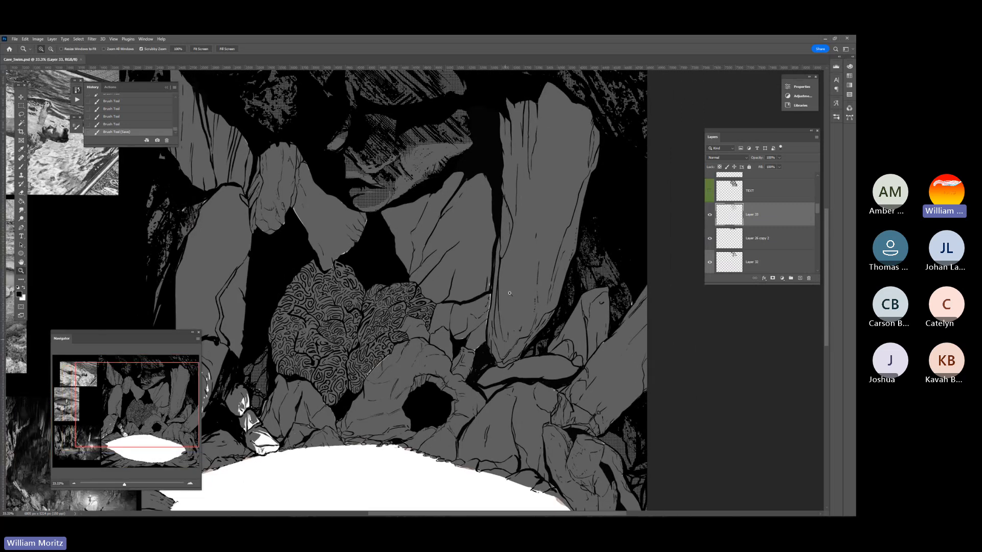
pyautogui.press('v')
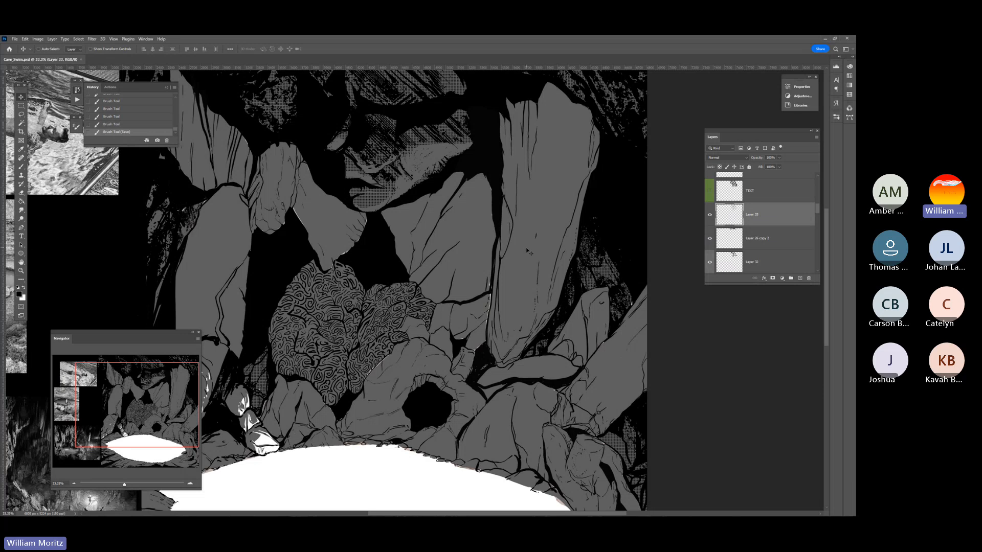
pyautogui.press('h')
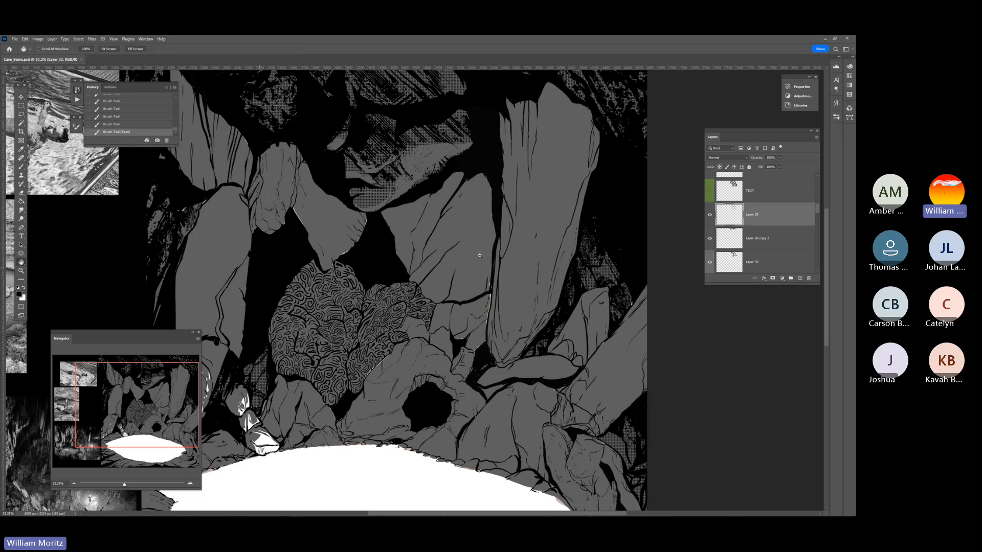
pyautogui.moveTo(565, 218); pyautogui.dragTo(566, 218)
pyautogui.hotkey('ctrl', '-')
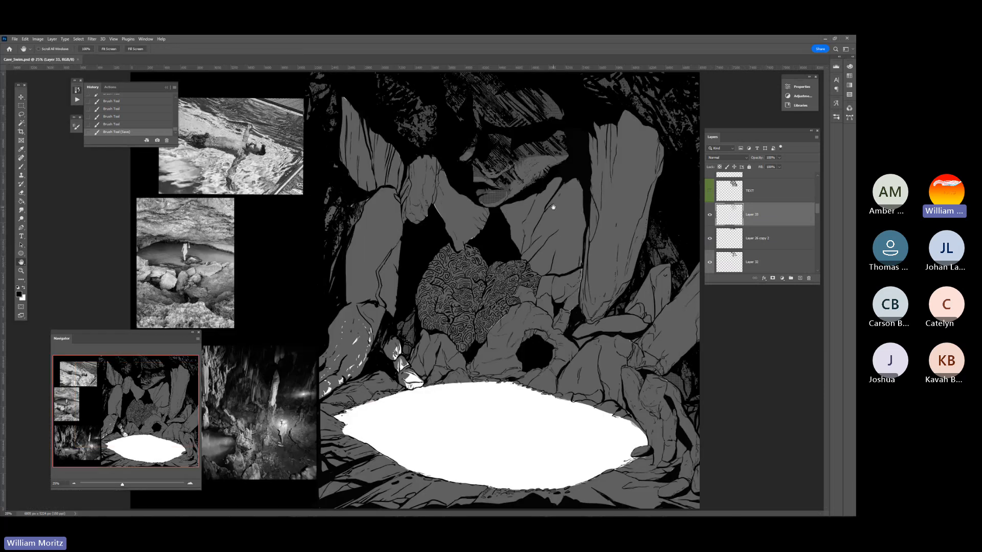
# - Duplicate the hidden TEXT texture layer and make the copy visible
pyautogui.press('v')
pyautogui.rightClick(771, 197)
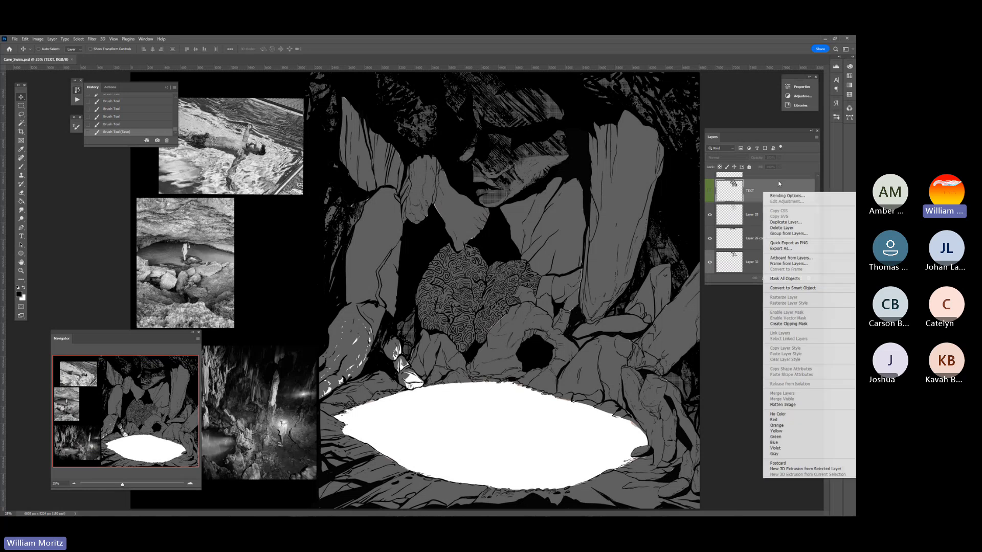
pyautogui.click(788, 221)
pyautogui.press('Return')
pyautogui.click(709, 191)
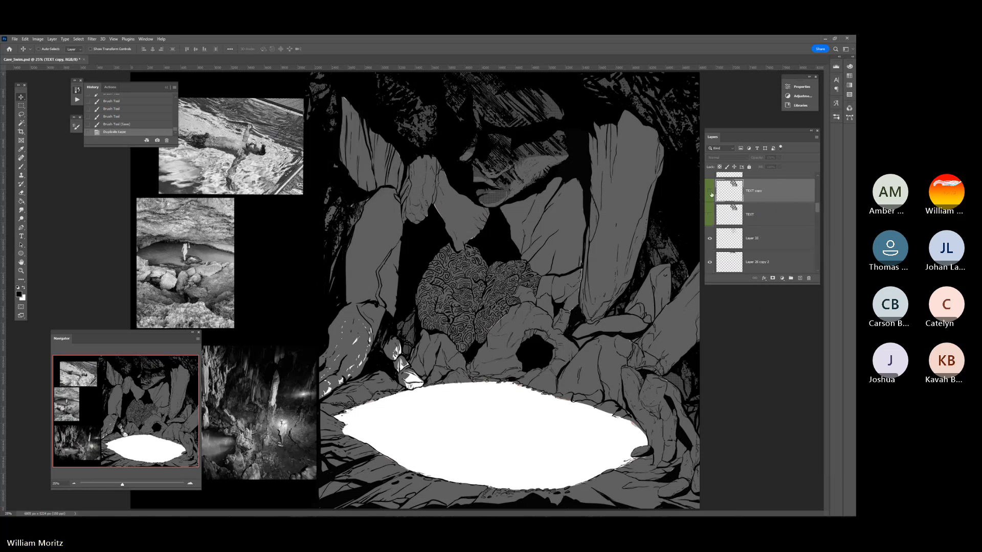
# - Move the copied texture onto the upper part of the tall rock beside the face and scale it to about 71% with Free Transform
pyautogui.moveTo(542, 224); pyautogui.dragTo(588, 316)
pyautogui.hotkey('ctrl', 't')
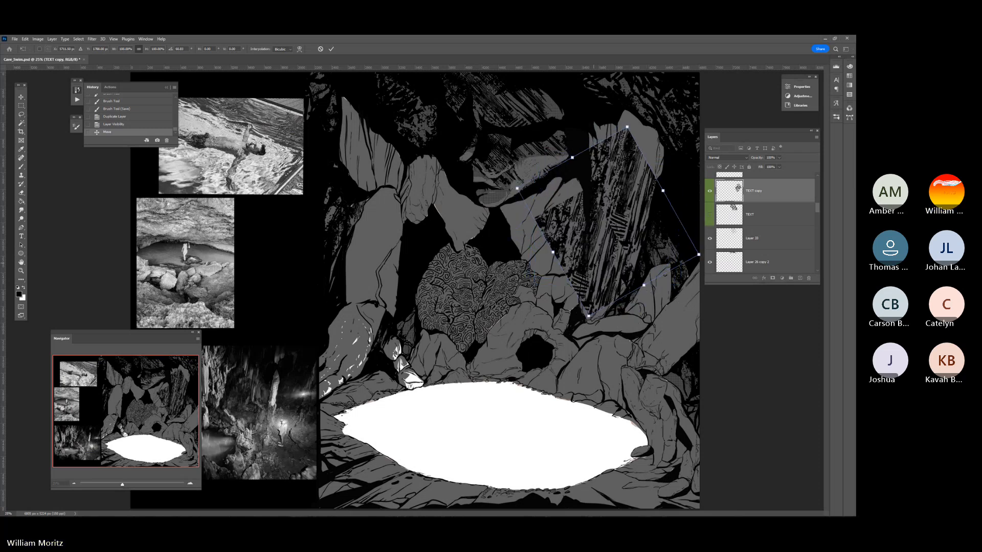
pyautogui.moveTo(595, 247); pyautogui.dragTo(613, 219)
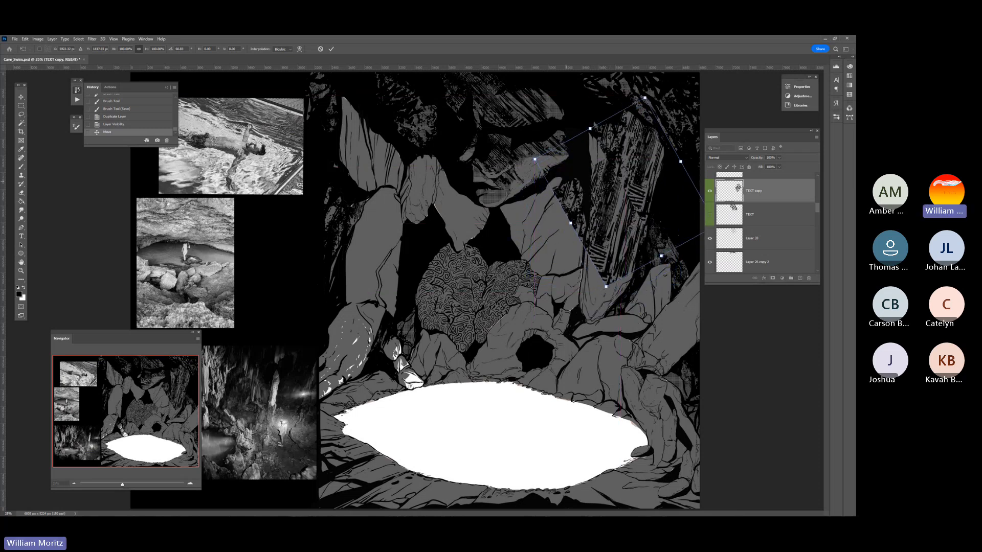
pyautogui.moveTo(606, 287); pyautogui.dragTo(617, 255)
pyautogui.moveTo(616, 163); pyautogui.dragTo(570, 161)
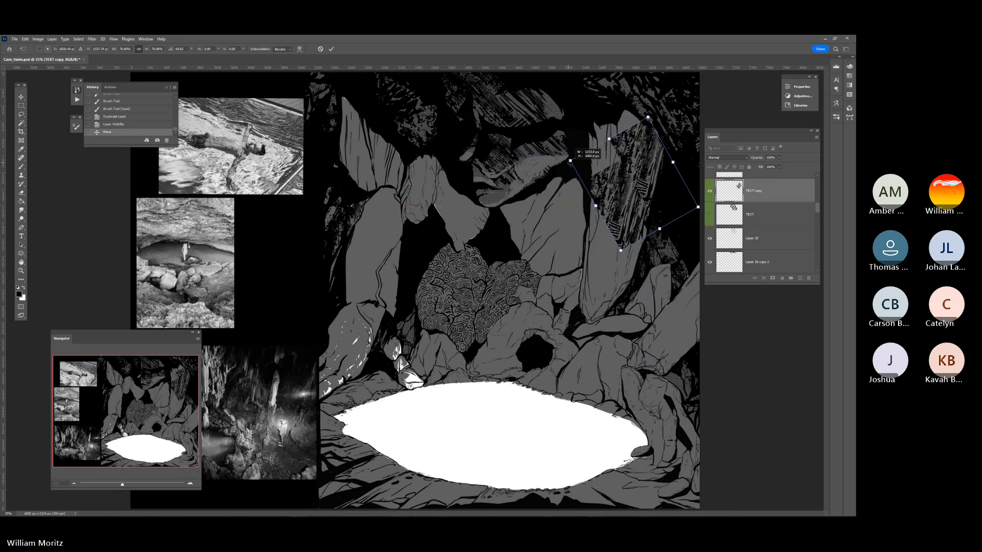
pyautogui.press('Return')
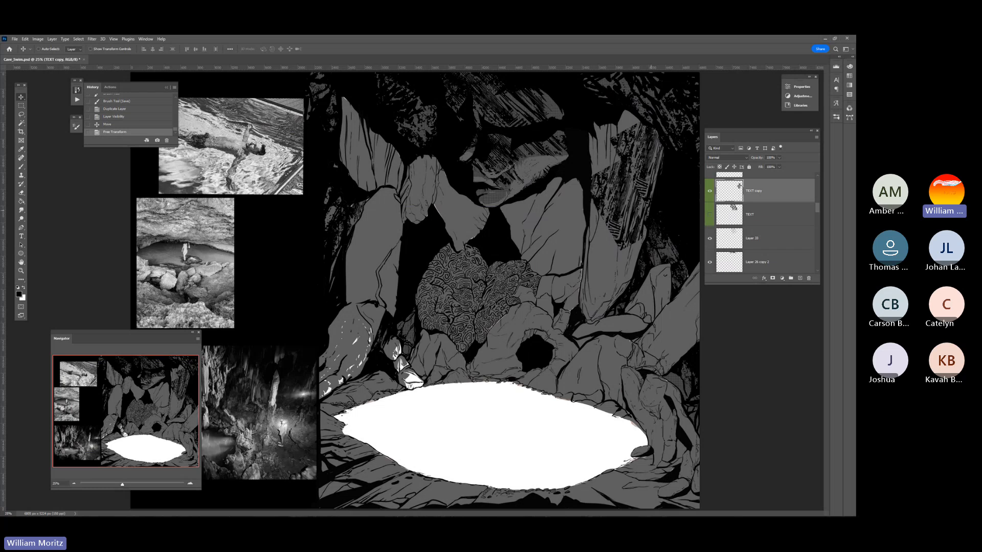
pyautogui.moveTo(620, 214); pyautogui.dragTo(624, 218)
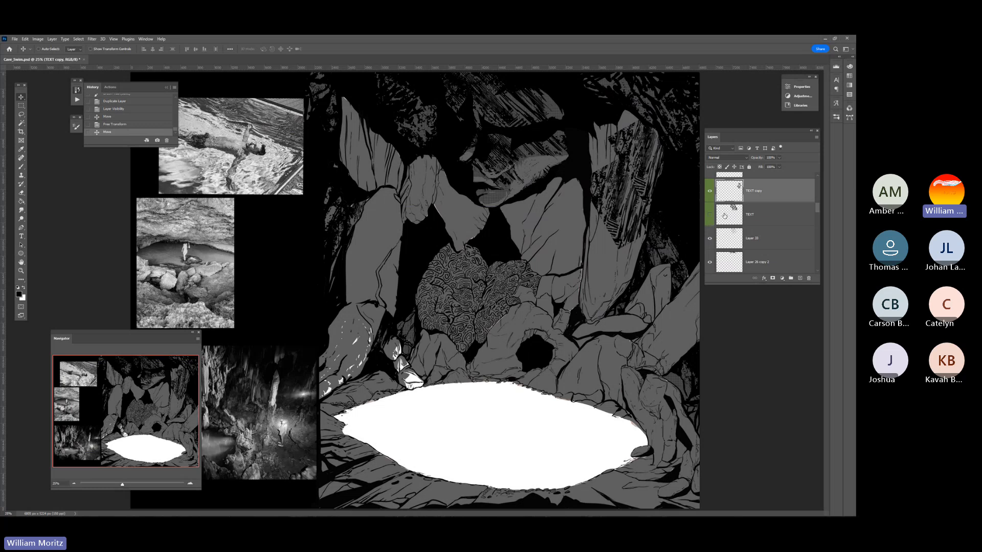
# - Duplicate the TEXT copy texture, place the duplicate over the lower part of the tall rock, and merge it down into TEXT copy
pyautogui.rightClick(764, 195)
pyautogui.click(782, 224)
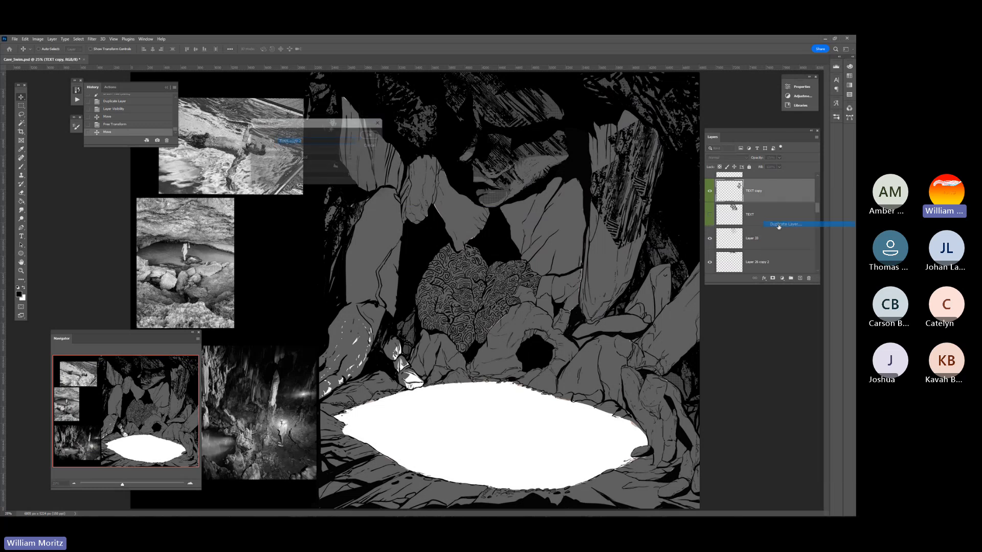
pyautogui.press('Return')
pyautogui.moveTo(641, 238); pyautogui.dragTo(636, 353)
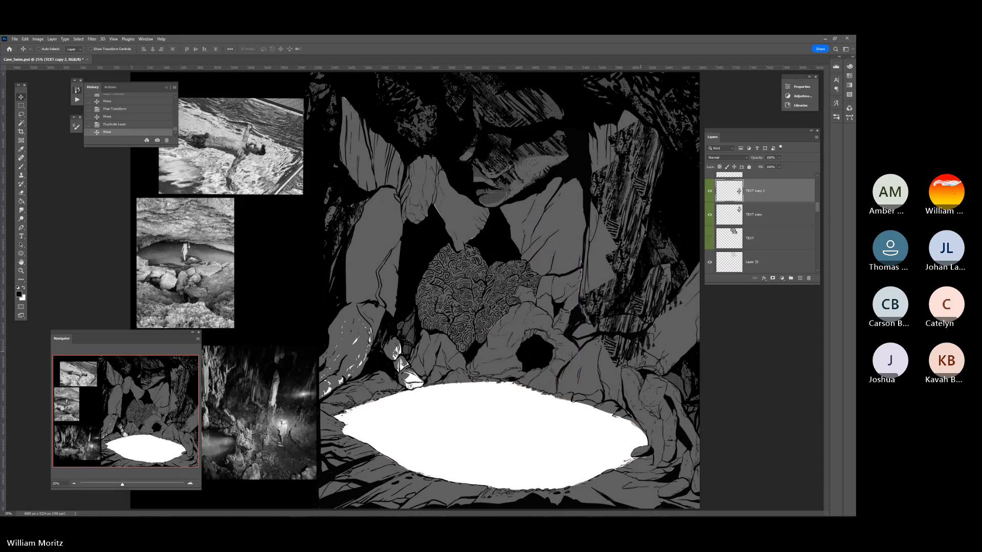
pyautogui.press('ctrl')
pyautogui.hotkey('ctrl', 'e')
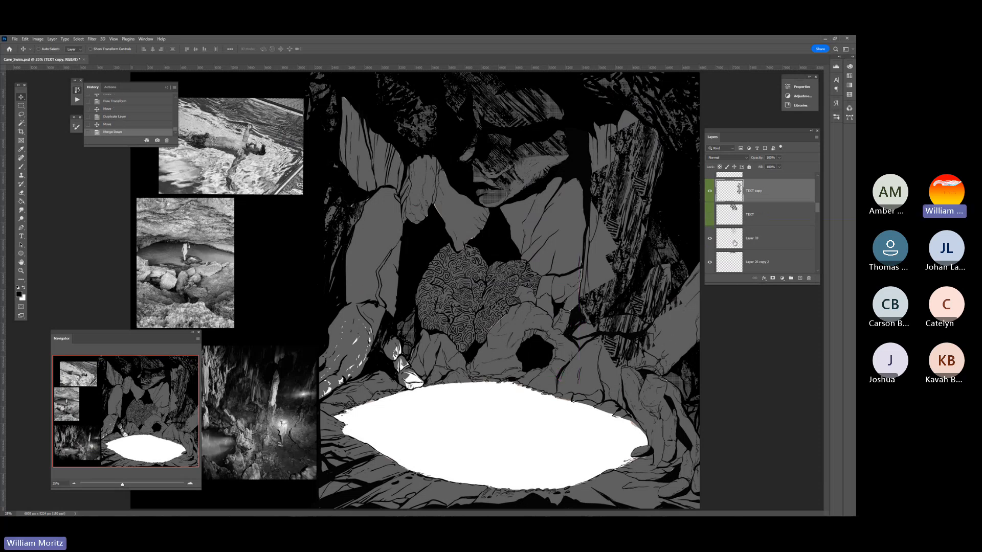
# - Place TEXT copy above the tall rock's layer, paste the texture in place limited to the rock's outline, and delete TEXT copy
pyautogui.moveTo(751, 192); pyautogui.dragTo(735, 215)
pyautogui.keyDown('ctrl'); pyautogui.click(735, 214); pyautogui.keyUp('ctrl')
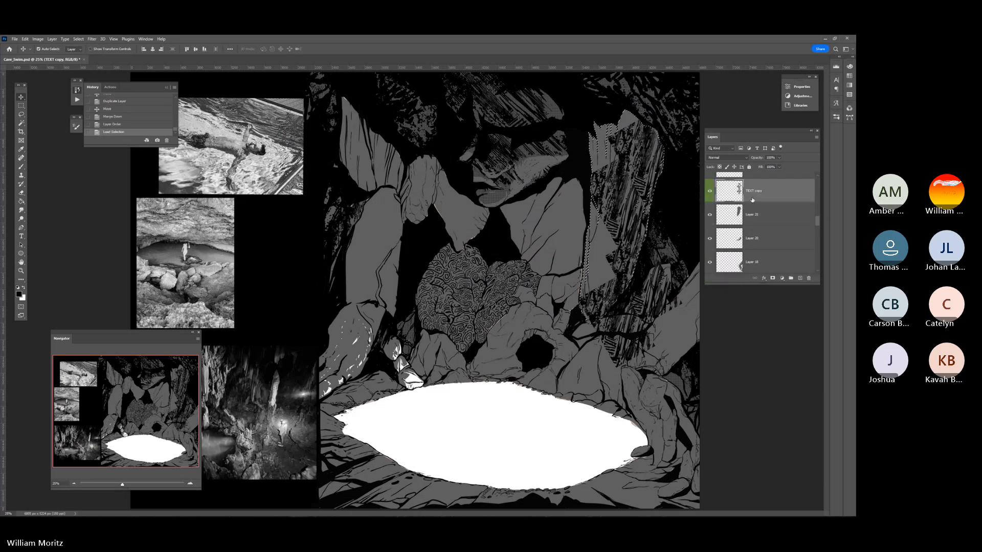
pyautogui.hotkey('ctrl', 'c')
pyautogui.hotkey('ctrl', 'shift', 'v')
pyautogui.click(775, 224)
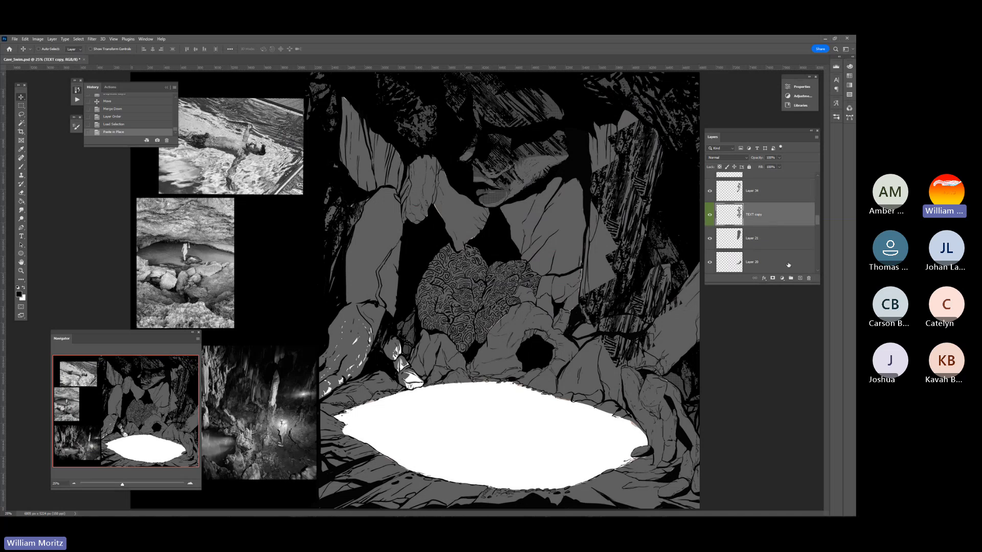
pyautogui.click(808, 278)
pyautogui.press('Return')
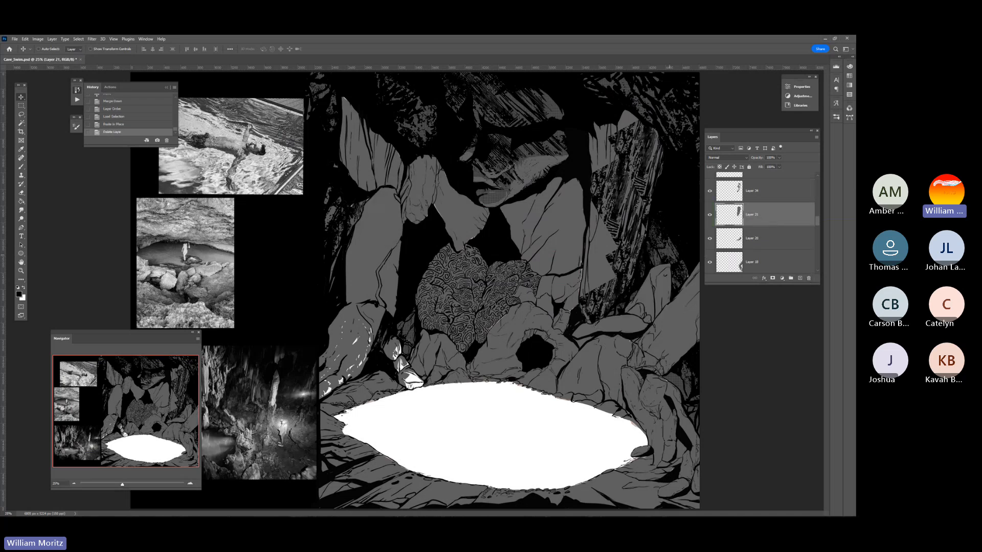
# - Erase parts of the grunge texture along the tall rock's edge facing the face, working on Layer 34
pyautogui.press('e')
pyautogui.click(726, 197)
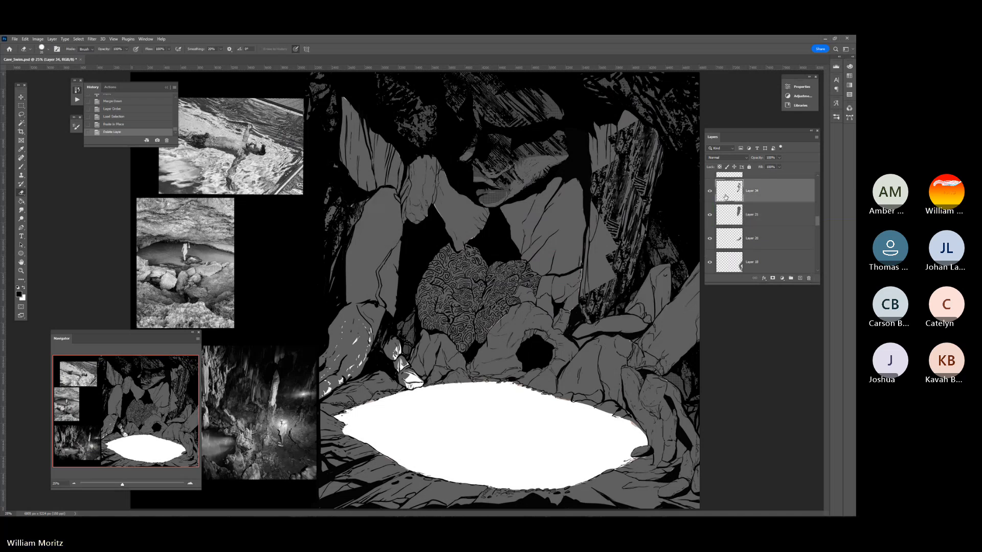
pyautogui.moveTo(592, 183)
pyautogui.mouseDown()
pyautogui.moveTo(604, 167)
pyautogui.moveTo(597, 216)
pyautogui.mouseUp()
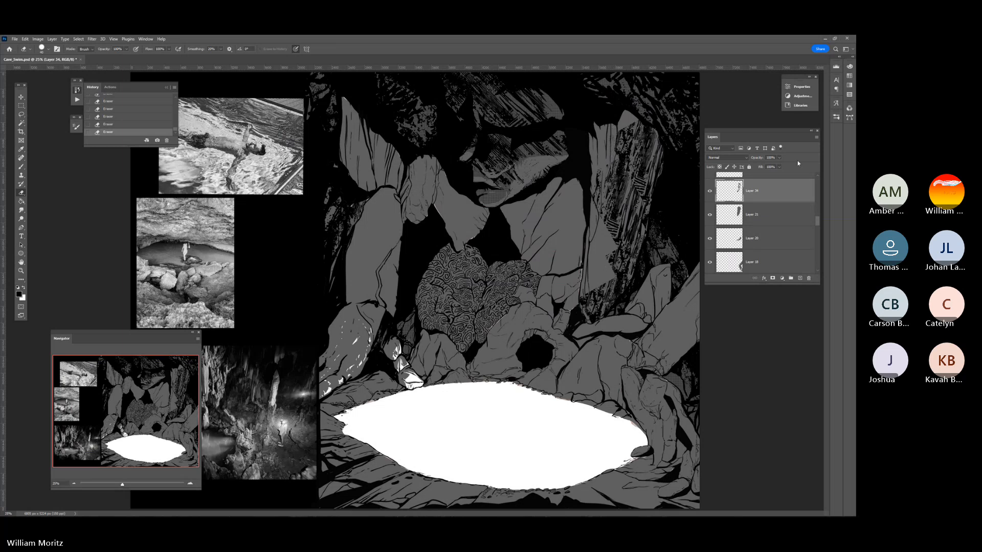
# - Temporarily lower Layer 34's opacity to erase more texture from the lower part of the tall rock, and restore it to 100%
pyautogui.moveTo(767, 166); pyautogui.dragTo(763, 167)
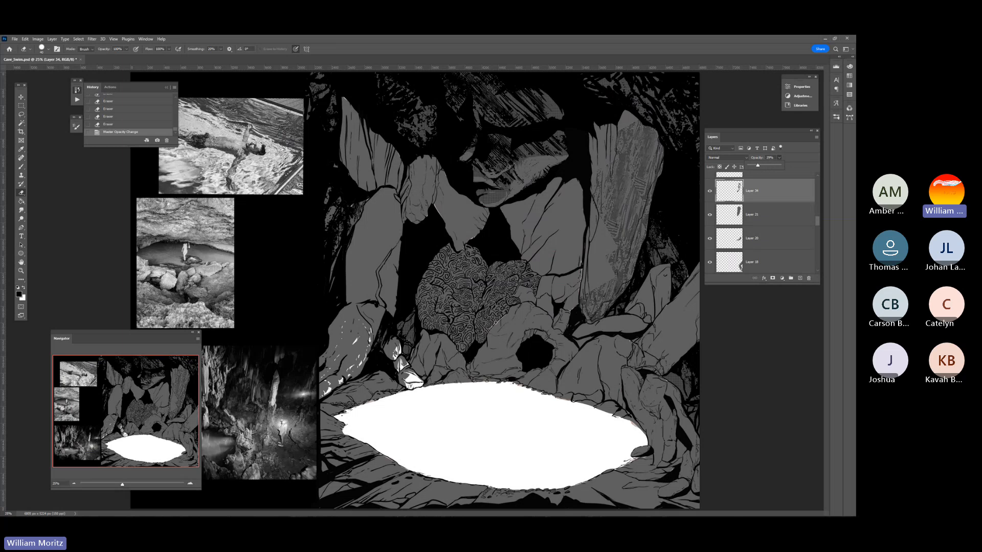
pyautogui.press('Return')
pyautogui.moveTo(607, 225)
pyautogui.mouseDown()
pyautogui.moveTo(613, 267)
pyautogui.moveTo(598, 283)
pyautogui.mouseUp()
pyautogui.moveTo(590, 284); pyautogui.dragTo(594, 296)
pyautogui.click(778, 159)
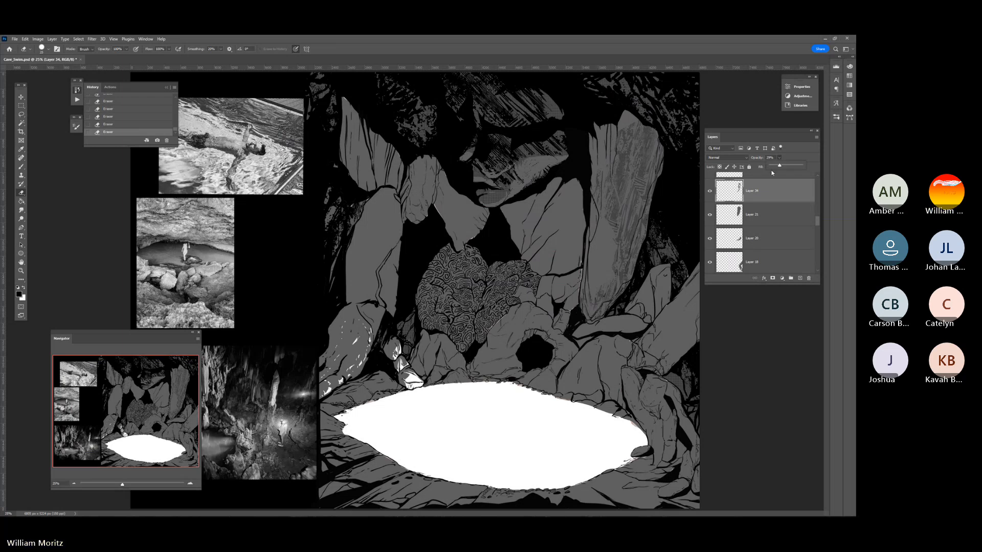
pyautogui.moveTo(782, 165); pyautogui.dragTo(838, 165)
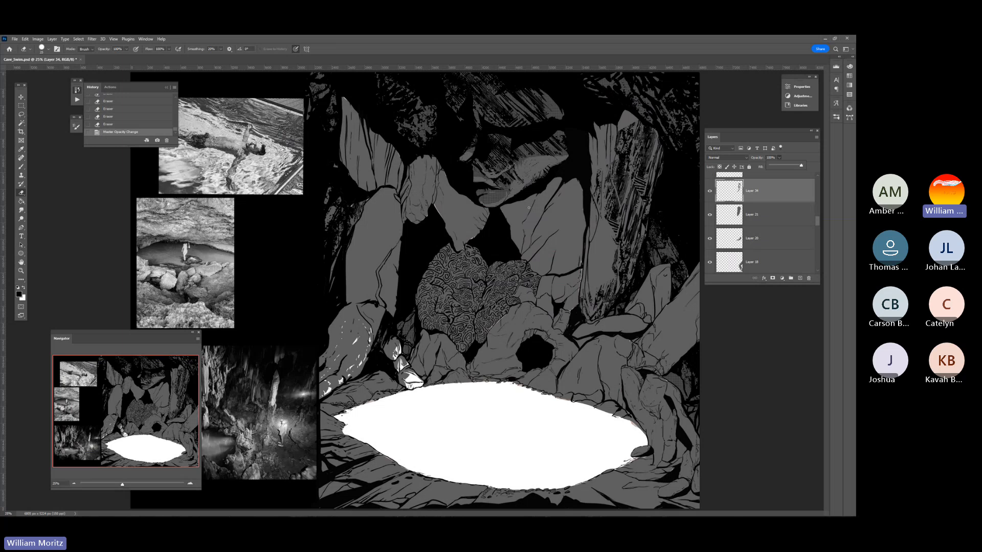
# - Duplicate the Layer 26 rock texture beside the tall rock and place the copy directly above Layer 34
pyautogui.press('v')
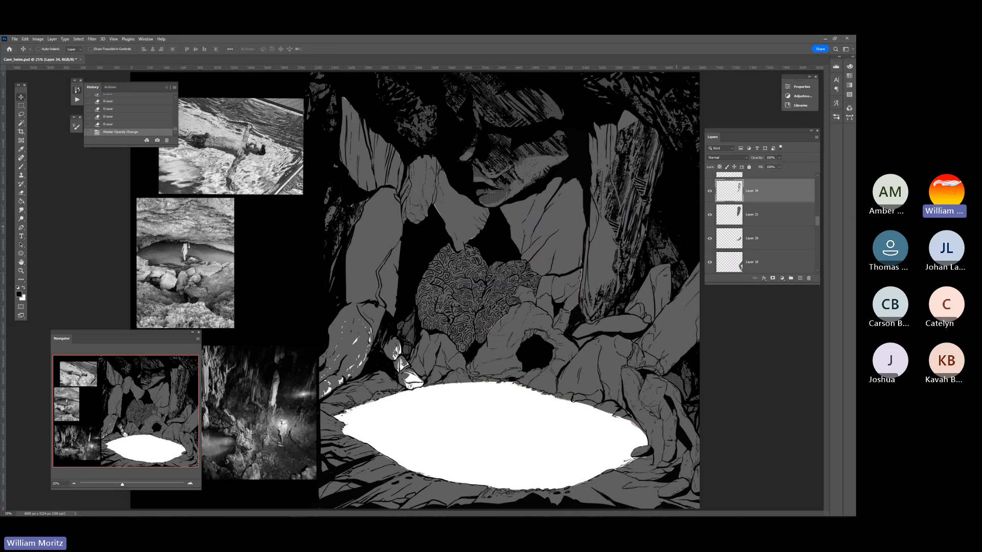
pyautogui.rightClick(667, 238)
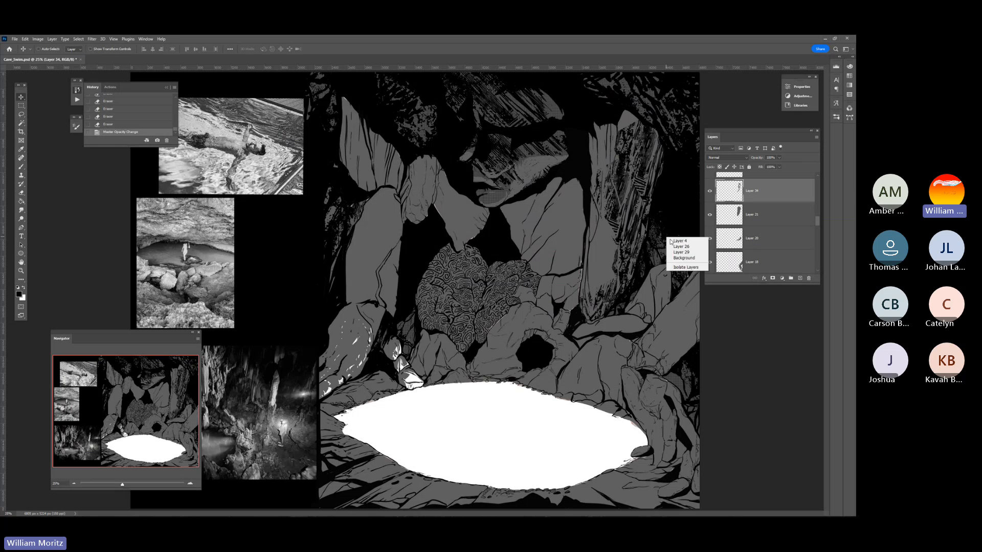
pyautogui.click(682, 241)
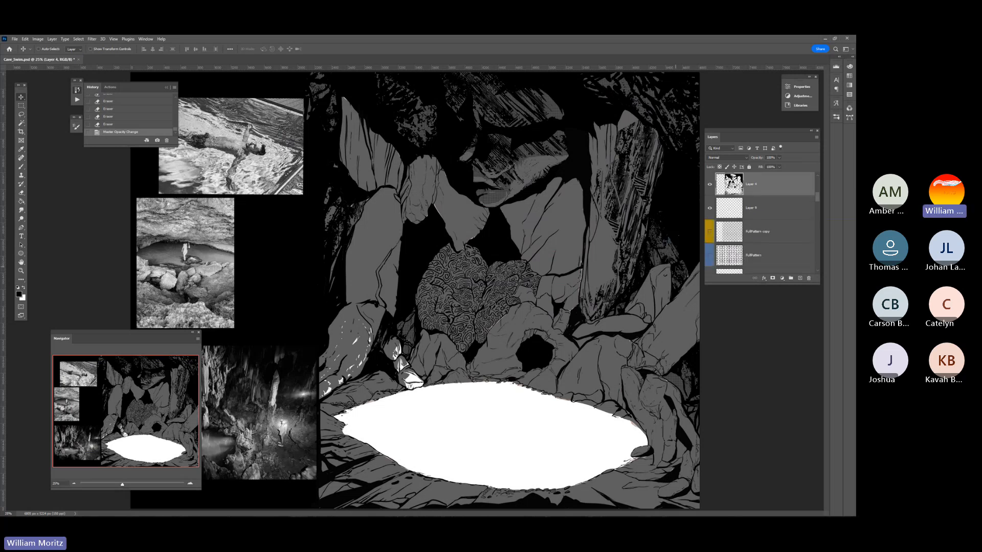
pyautogui.rightClick(675, 267)
pyautogui.click(691, 271)
pyautogui.rightClick(745, 265)
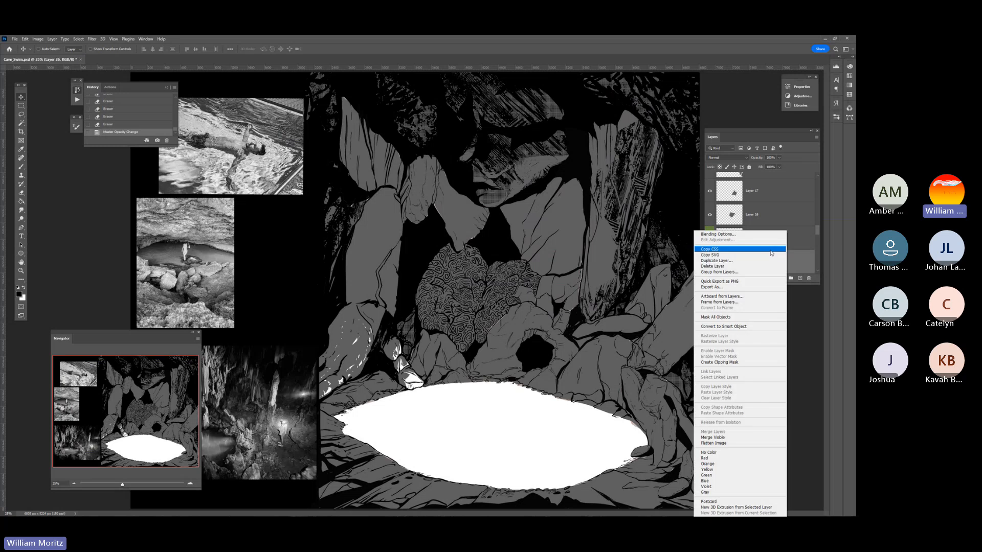
pyautogui.click(758, 250)
pyautogui.press('Return')
pyautogui.moveTo(759, 249); pyautogui.dragTo(759, 200)
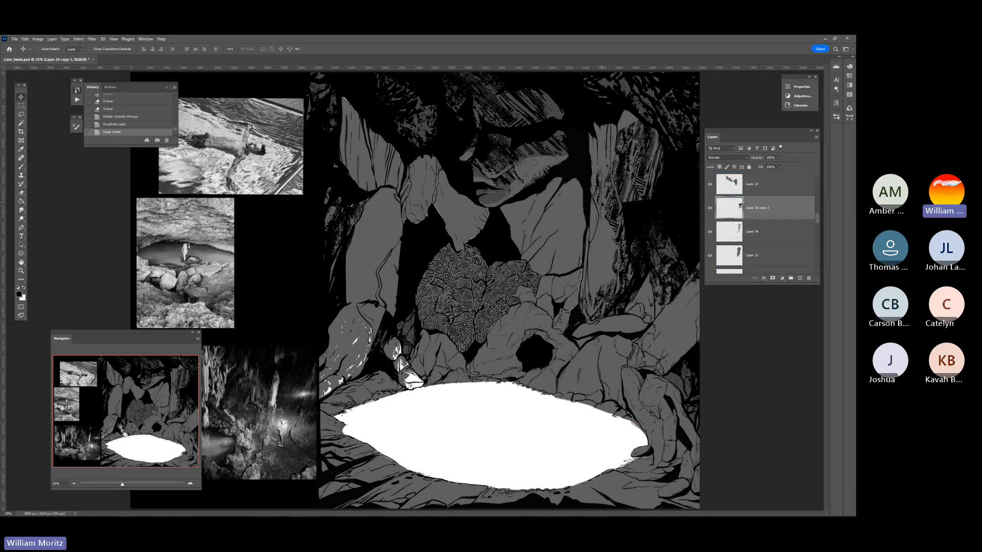
# - Move the duplicated Layer 26 texture over the top of the tall rock and nudge it downward into position
pyautogui.moveTo(658, 230); pyautogui.dragTo(598, 81)
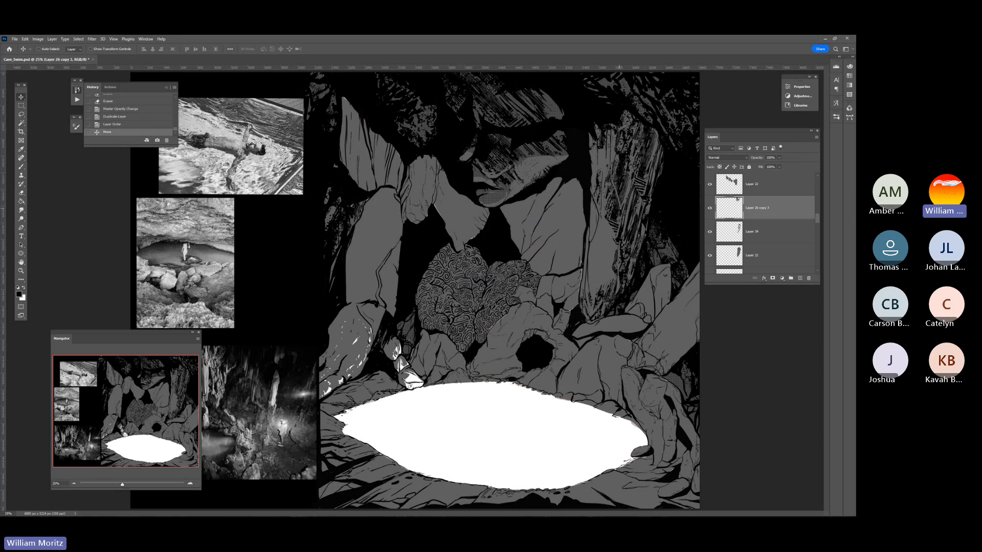
pyautogui.hotkey('shift', 'Down')
pyautogui.hotkey('shift', 'Down')
pyautogui.hotkey('shift', 'Down')
pyautogui.hotkey('shift', 'Down')
pyautogui.hotkey('shift', 'Down')
pyautogui.hotkey('shift', 'Down')
pyautogui.hotkey('shift', 'Down')
pyautogui.hotkey('shift', 'Down')
pyautogui.hotkey('shift', 'Down')
pyautogui.hotkey('shift', 'Down')
pyautogui.hotkey('shift', 'Down')
pyautogui.hotkey('shift', 'Down')
pyautogui.hotkey('shift', 'Down')
pyautogui.hotkey('shift', 'Down')
pyautogui.hotkey('shift', 'Down')
pyautogui.hotkey('shift', 'Down')
pyautogui.hotkey('shift', 'Down')
pyautogui.hotkey('shift', 'Down')
pyautogui.hotkey('shift', 'Down')
pyautogui.hotkey('shift', 'Down')
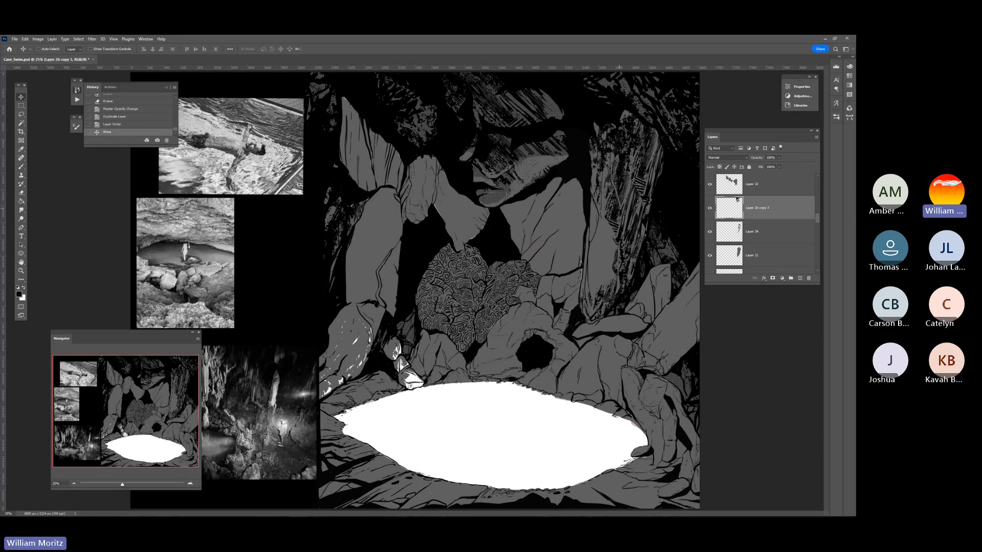
pyautogui.hotkey('shift', 'Down')
pyautogui.hotkey('shift', 'Down')
pyautogui.hotkey('shift', 'Down')
pyautogui.hotkey('shift', 'Down')
pyautogui.hotkey('shift', 'Down')
pyautogui.hotkey('shift', 'Down')
pyautogui.hotkey('shift', 'Down')
pyautogui.hotkey('shift', 'Down')
pyautogui.hotkey('shift', 'Down')
pyautogui.hotkey('shift', 'Down')
pyautogui.hotkey('shift', 'Down')
pyautogui.hotkey('shift', 'Down')
pyautogui.hotkey('shift', 'Down')
pyautogui.hotkey('shift', 'Down')
pyautogui.hotkey('shift', 'Down')
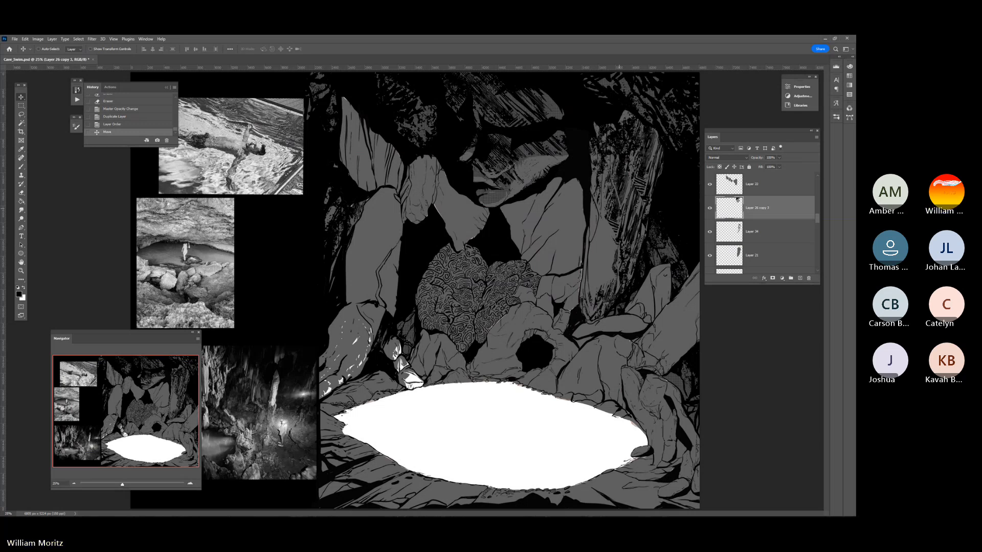
pyautogui.hotkey('shift', 'Down')
pyautogui.hotkey('shift', 'Down')
pyautogui.hotkey('shift', 'Down')
pyautogui.hotkey('shift', 'Down')
pyautogui.hotkey('shift', 'Down')
pyautogui.hotkey('shift', 'Down')
pyautogui.hotkey('shift', 'Down')
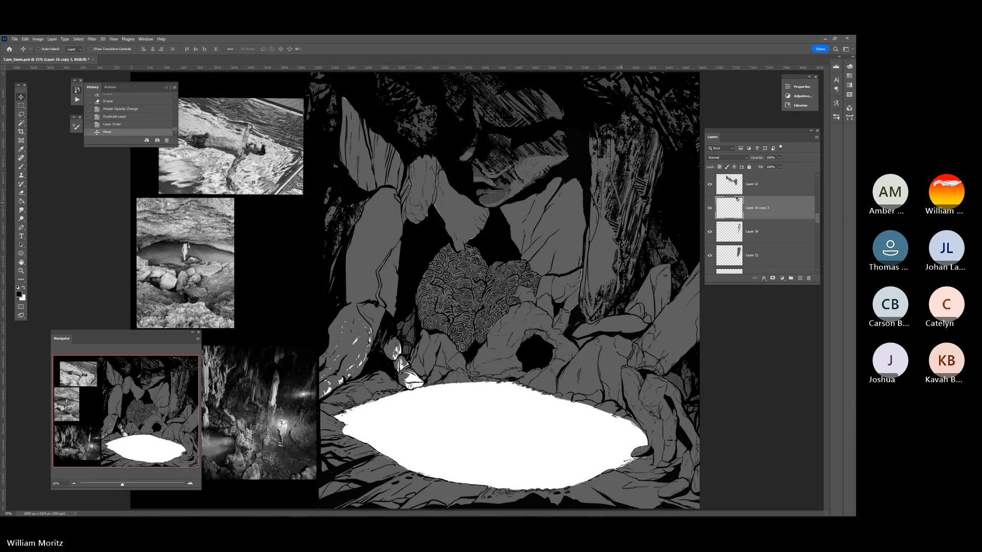
# - Paste the duplicated texture in place limited to the tall rock's outline, and delete the Layer 26 duplicate
pyautogui.keyDown('ctrl'); pyautogui.click(738, 219); pyautogui.keyUp('ctrl')
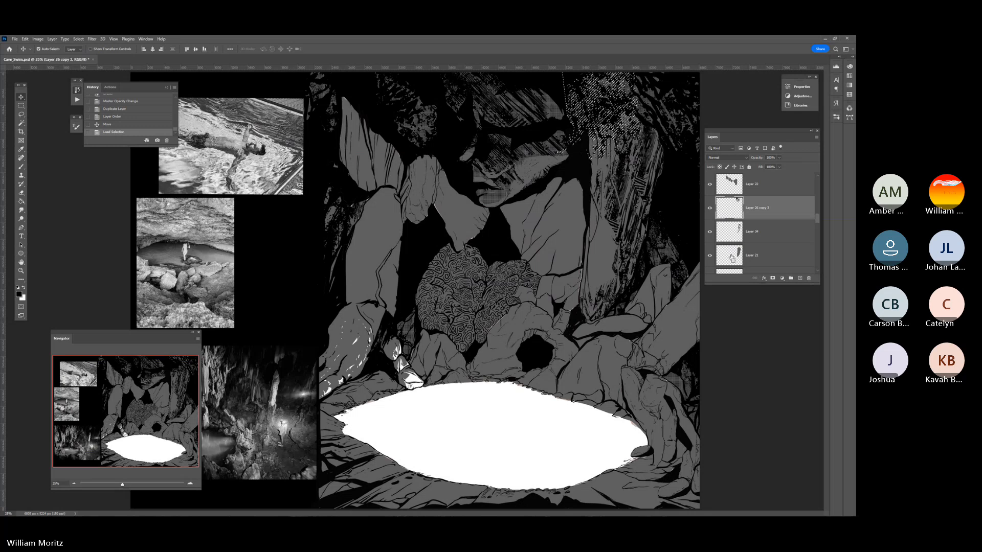
pyautogui.keyDown('ctrl'); pyautogui.click(733, 207); pyautogui.keyUp('ctrl')
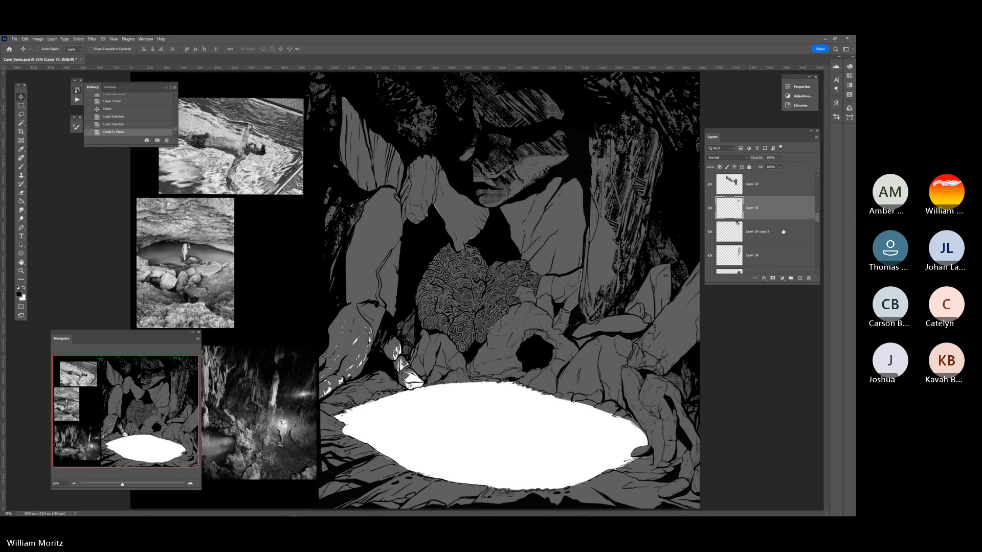
pyautogui.hotkey('ctrl', 'shift', 'v')
pyautogui.click(808, 279)
pyautogui.press('Return')
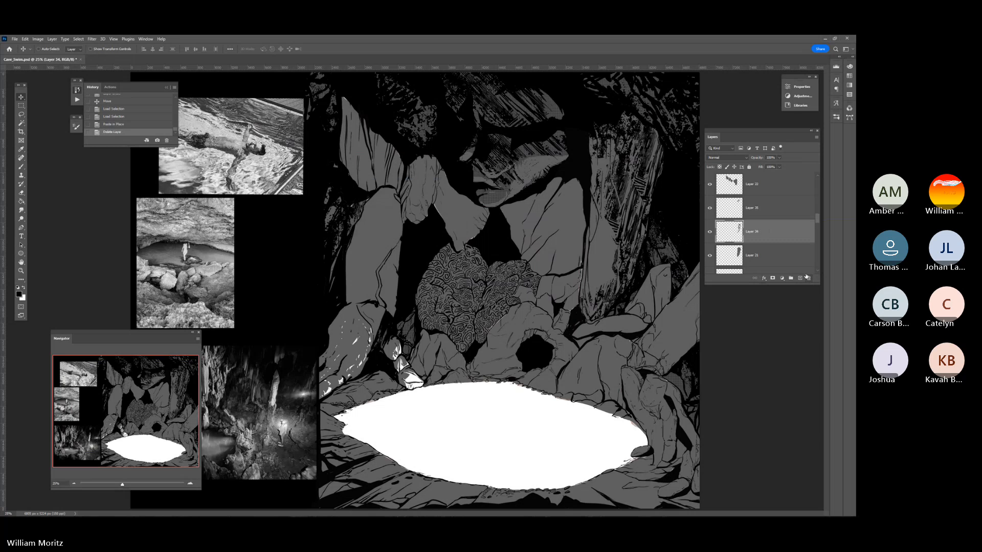
# - Erase parts of the pasted texture near the top of the tall rock, working on Layer 35
pyautogui.click(752, 210)
pyautogui.press('e')
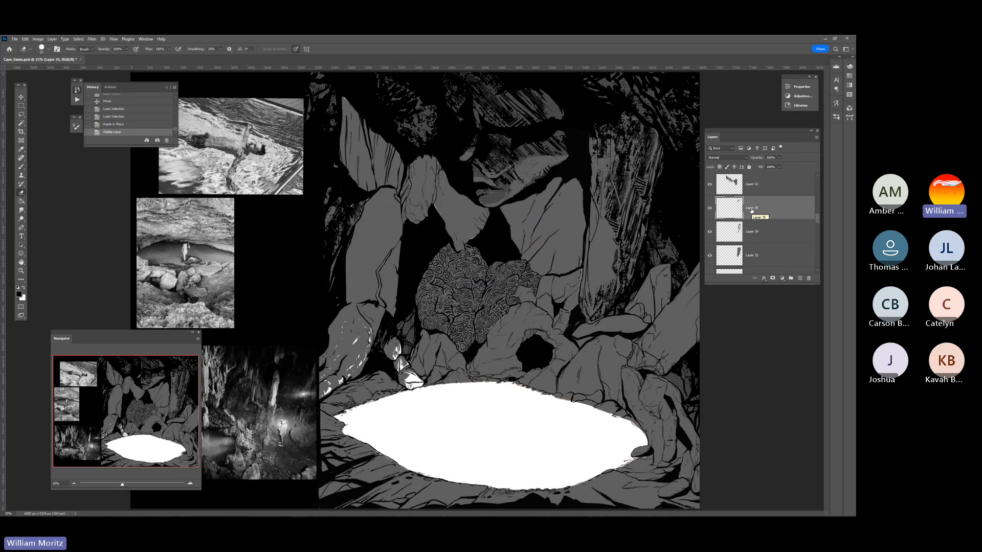
pyautogui.click(600, 152)
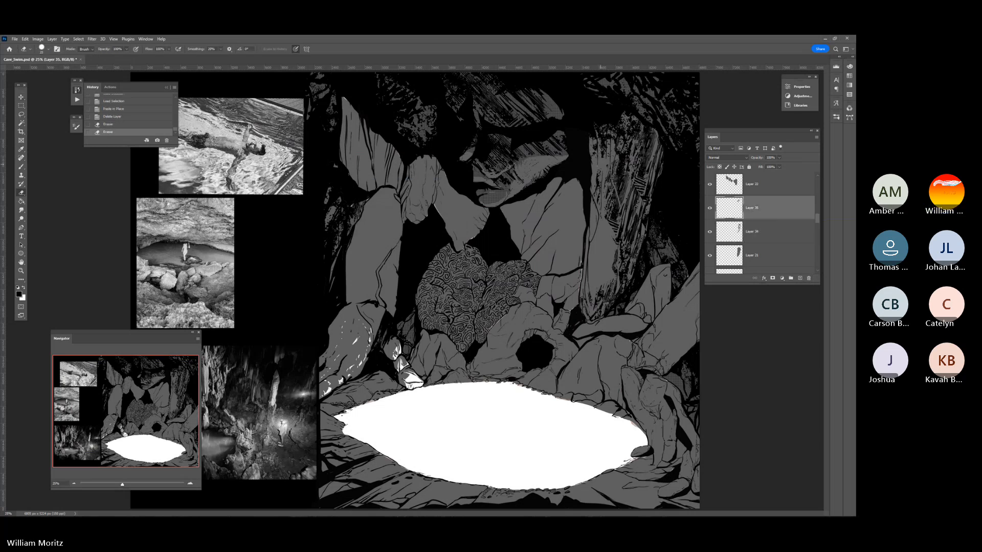
pyautogui.click(602, 151)
pyautogui.click(602, 151)
pyautogui.click(594, 147)
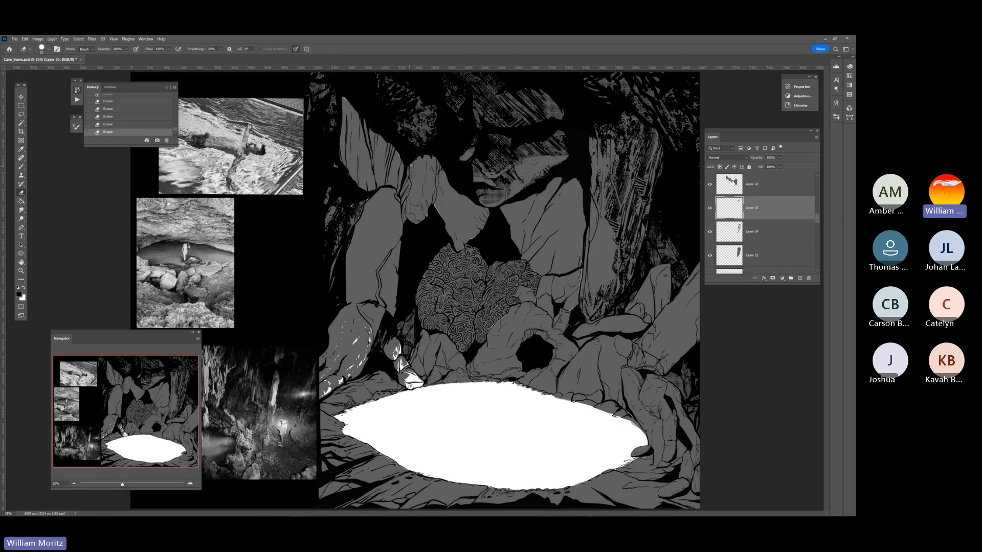
# - Add a new layer above Layer 35 and paint brush strokes along the tall rock's upper outer edge
pyautogui.click(799, 277)
pyautogui.press('i')
pyautogui.press('b')
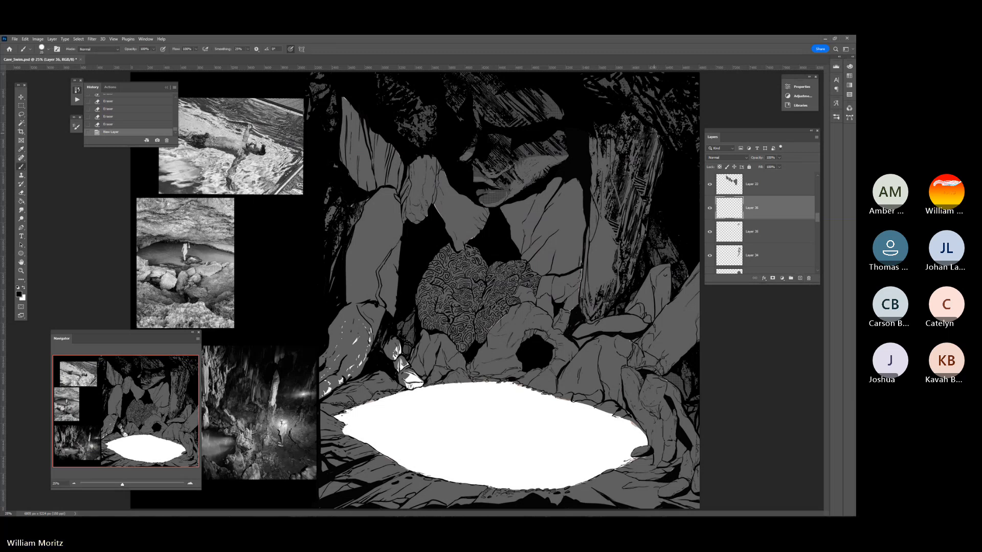
pyautogui.moveTo(659, 136); pyautogui.dragTo(656, 133)
pyautogui.moveTo(658, 136); pyautogui.dragTo(650, 126)
pyautogui.press(']')
pyautogui.moveTo(652, 128); pyautogui.dragTo(647, 123)
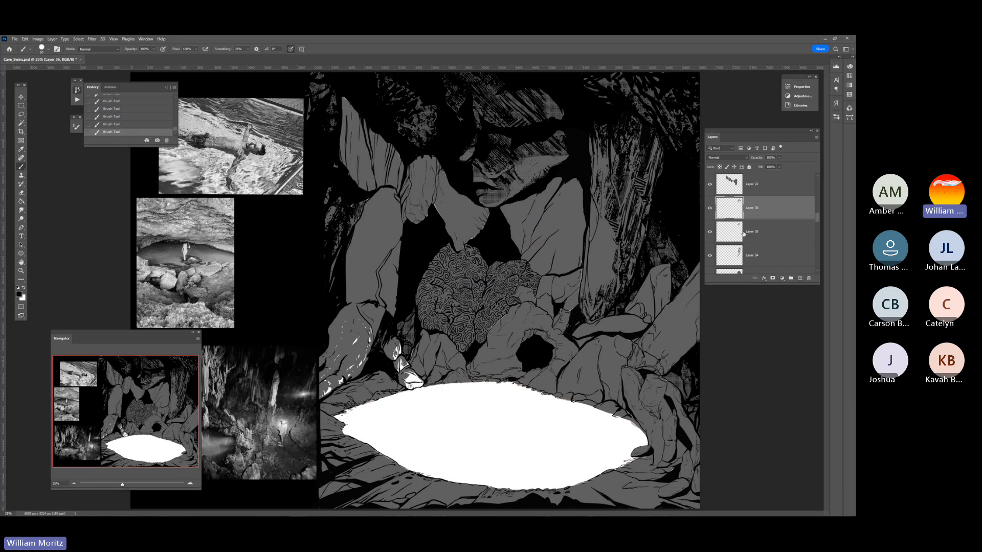
# - Copy the FullPattern copy pattern within the tall rock's outline and paste it in place on a new layer above Layer 36
pyautogui.scroll(-1, 733, 249)
pyautogui.keyDown('ctrl'); pyautogui.click(733, 251); pyautogui.keyUp('ctrl')
pyautogui.scroll(3, 733, 248)
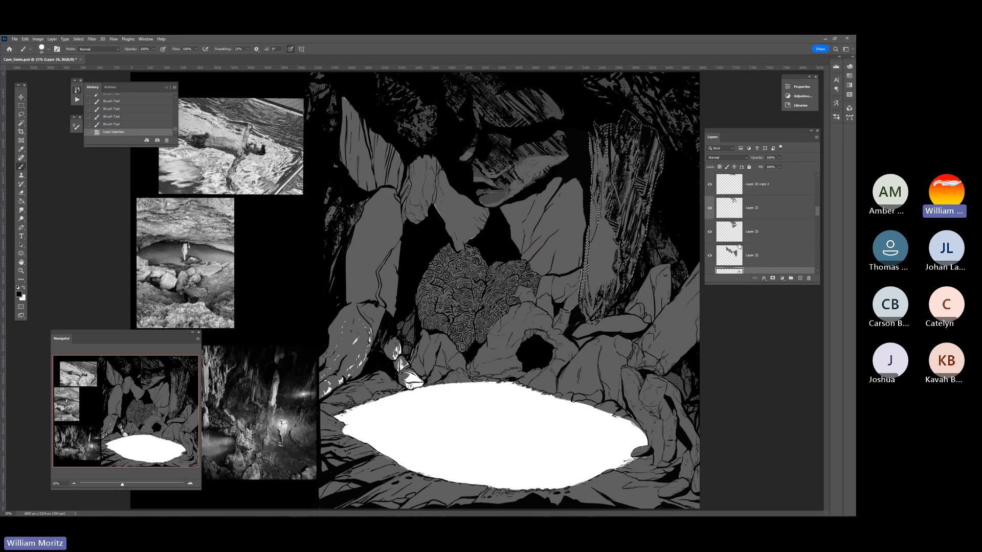
pyautogui.scroll(2, 734, 239)
pyautogui.click(709, 208)
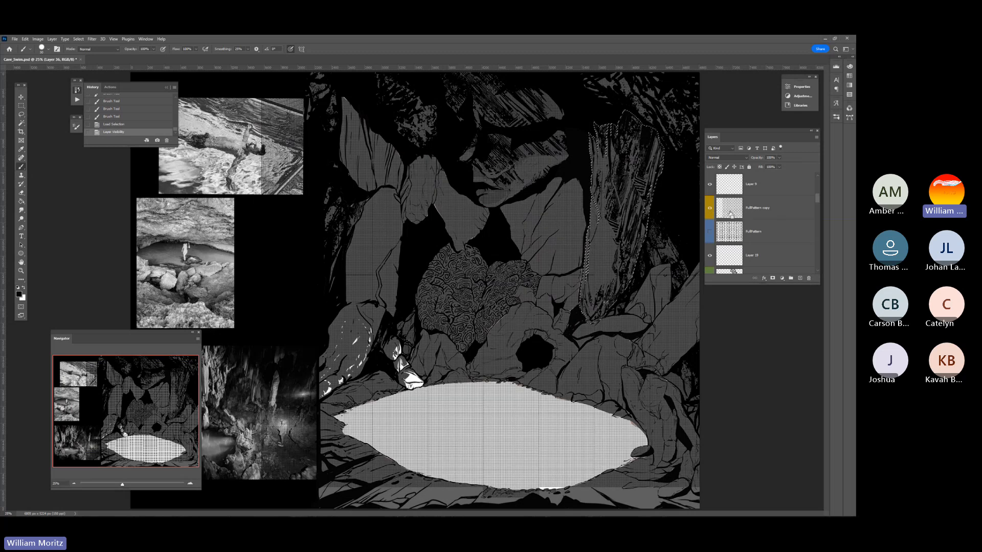
pyautogui.click(730, 213)
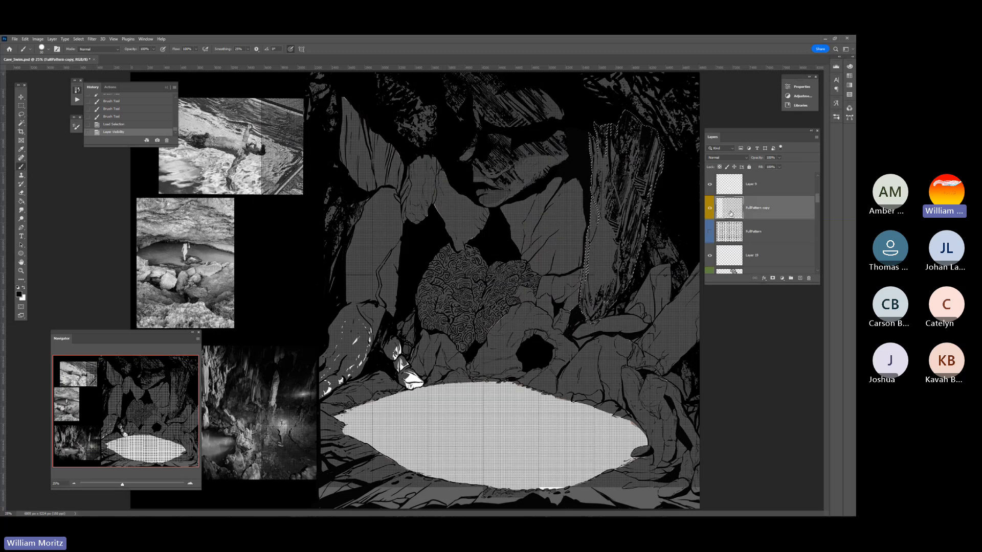
pyautogui.click(709, 212)
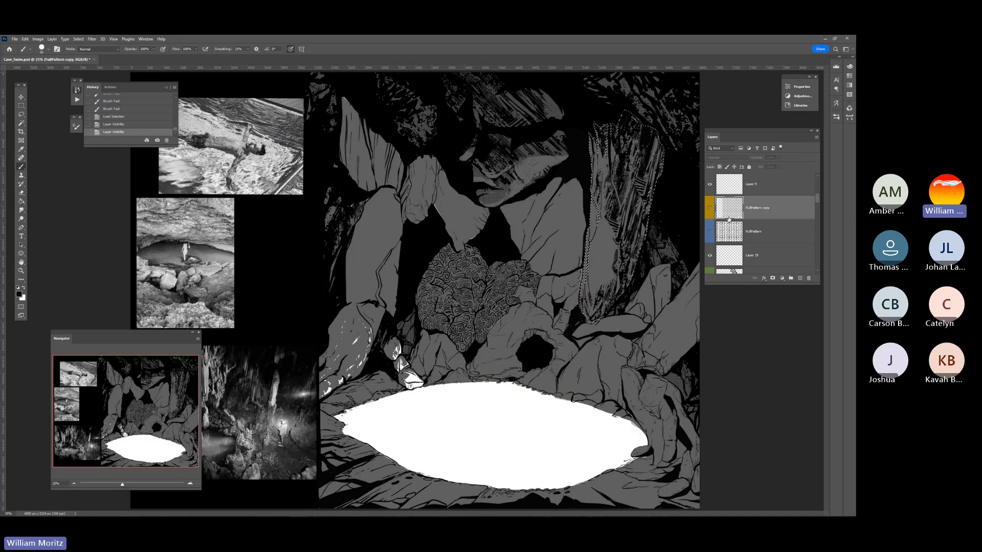
pyautogui.scroll(-5, 731, 225)
pyautogui.scroll(-5, 731, 235)
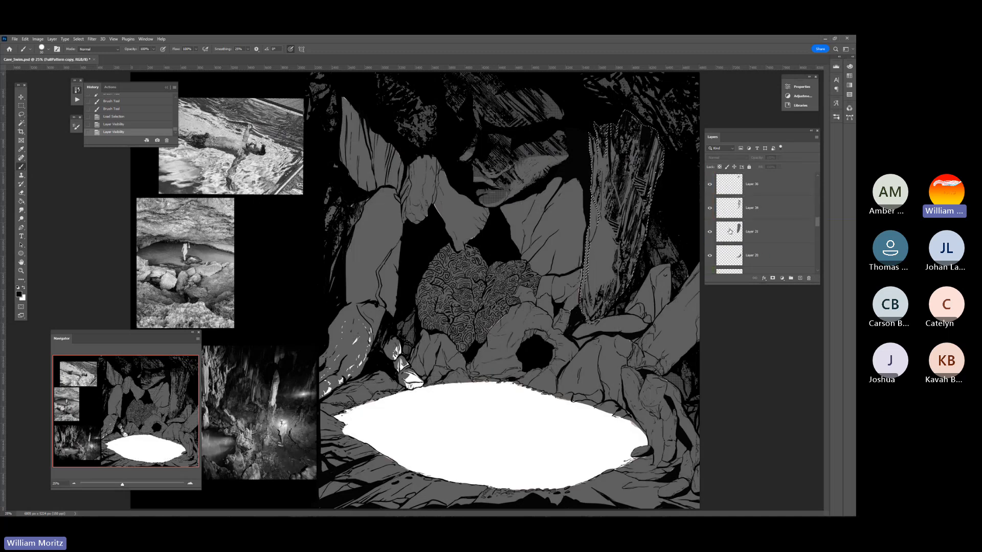
pyautogui.click(729, 208)
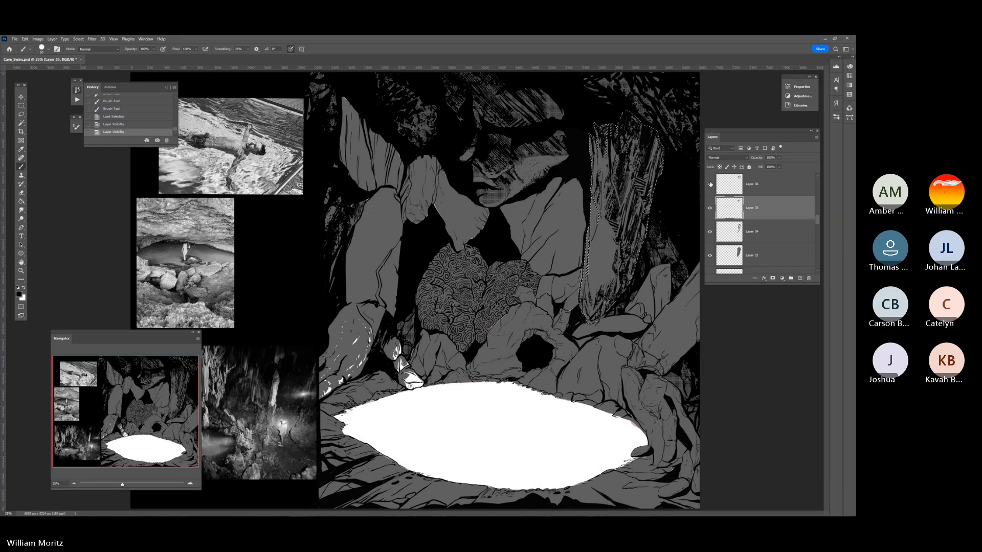
pyautogui.hotkey('ctrl', 'shift', 'v')
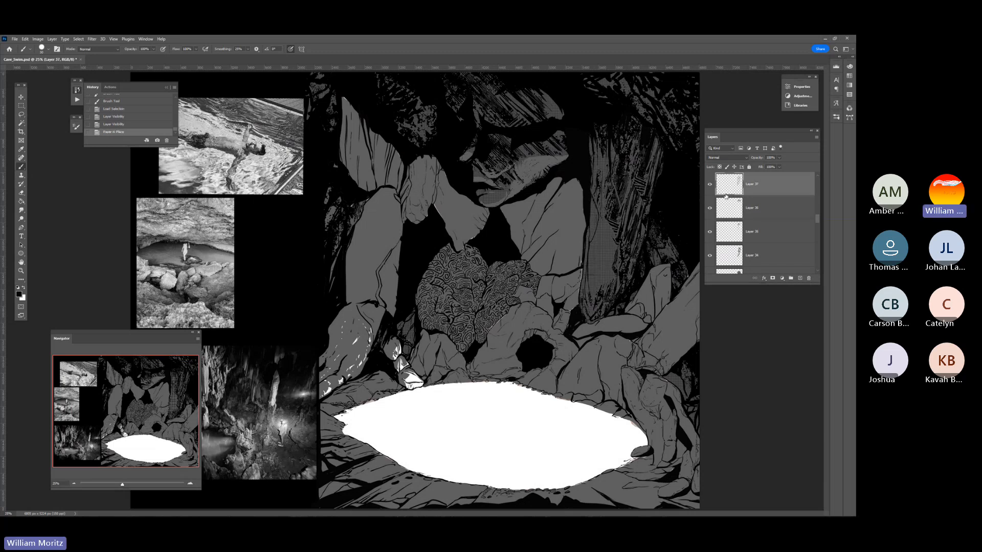
# - Erase parts of the pasted pattern on Layer 37 along the tall rock's inner edge and lower section
pyautogui.press('e')
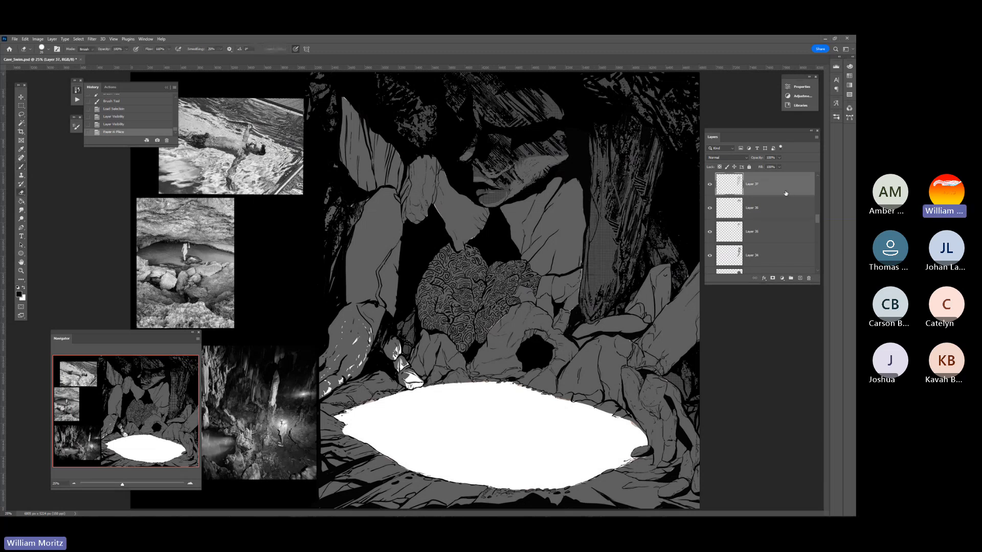
pyautogui.click(601, 303)
pyautogui.click(586, 294)
pyautogui.click(587, 290)
pyautogui.click(586, 287)
pyautogui.click(586, 285)
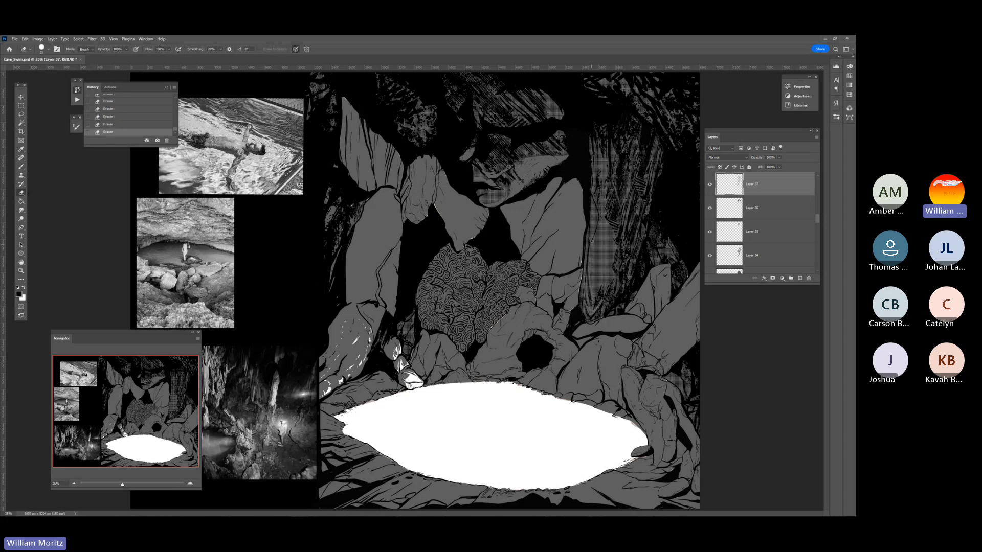
pyautogui.moveTo(591, 241)
pyautogui.mouseDown()
pyautogui.moveTo(594, 293)
pyautogui.moveTo(592, 223)
pyautogui.moveTo(598, 276)
pyautogui.moveTo(594, 241)
pyautogui.mouseUp()
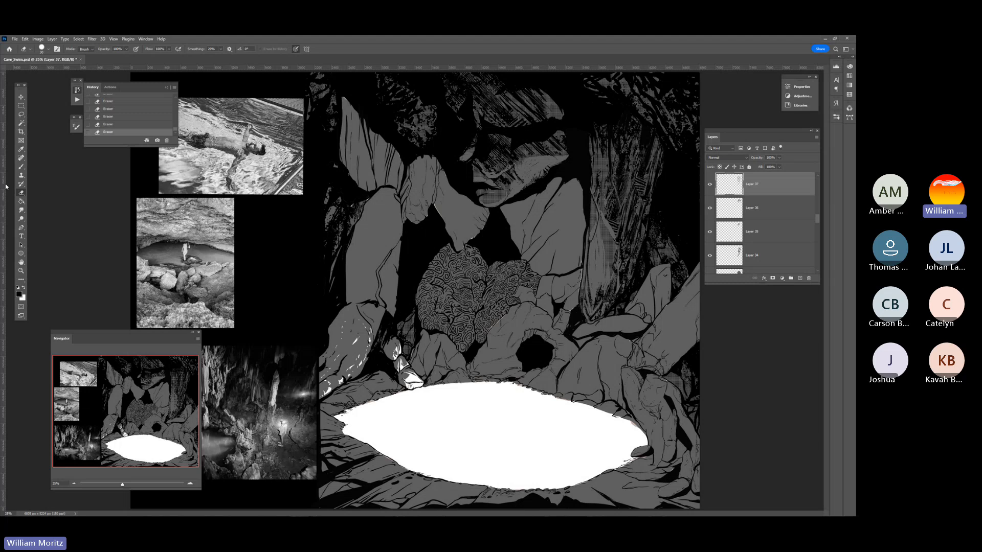
# - Select Layer 34 through Layer 37 together and give them a red colour label
pyautogui.click(21, 271)
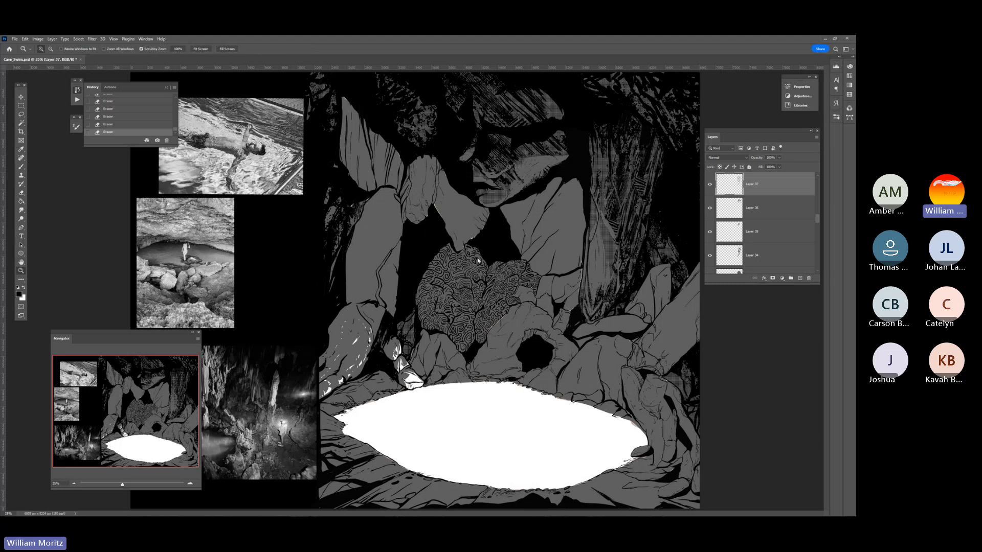
pyautogui.keyDown('alt'); pyautogui.click(498, 255); pyautogui.keyUp('alt')
pyautogui.keyDown('alt'); pyautogui.click(387, 239); pyautogui.keyUp('alt')
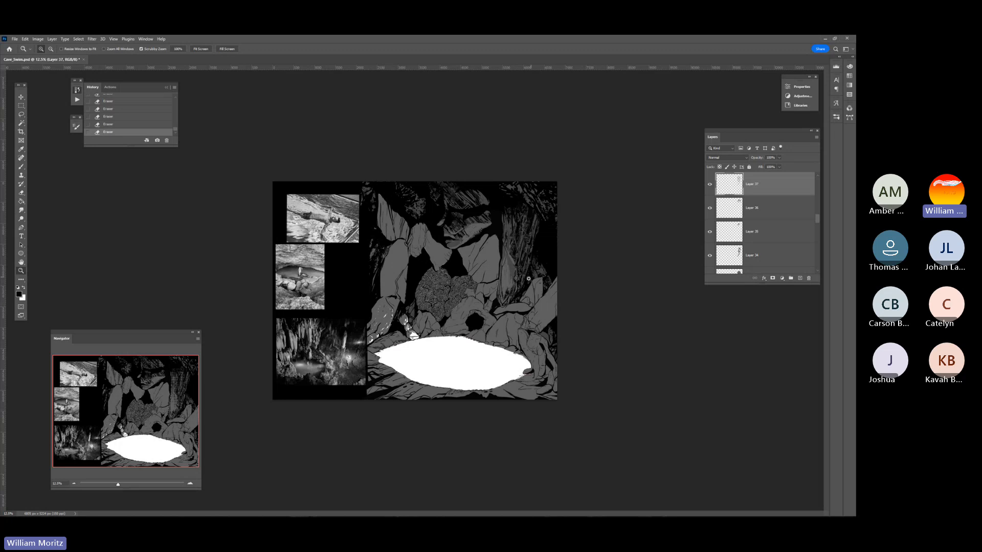
pyautogui.scroll(-1, 768, 253)
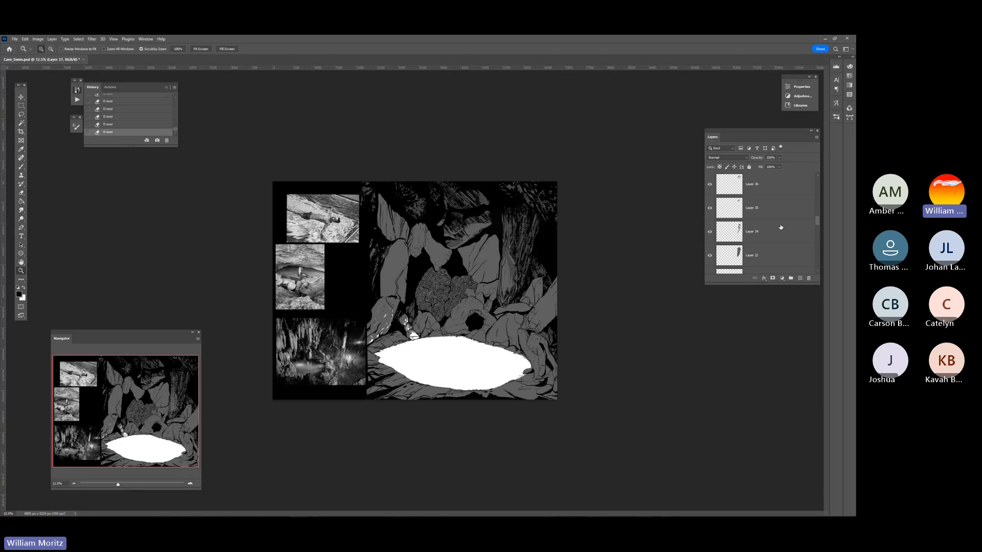
pyautogui.keyDown('shift'); pyautogui.click(781, 227); pyautogui.keyUp('shift')
pyautogui.scroll(1, 767, 220)
pyautogui.rightClick(710, 194)
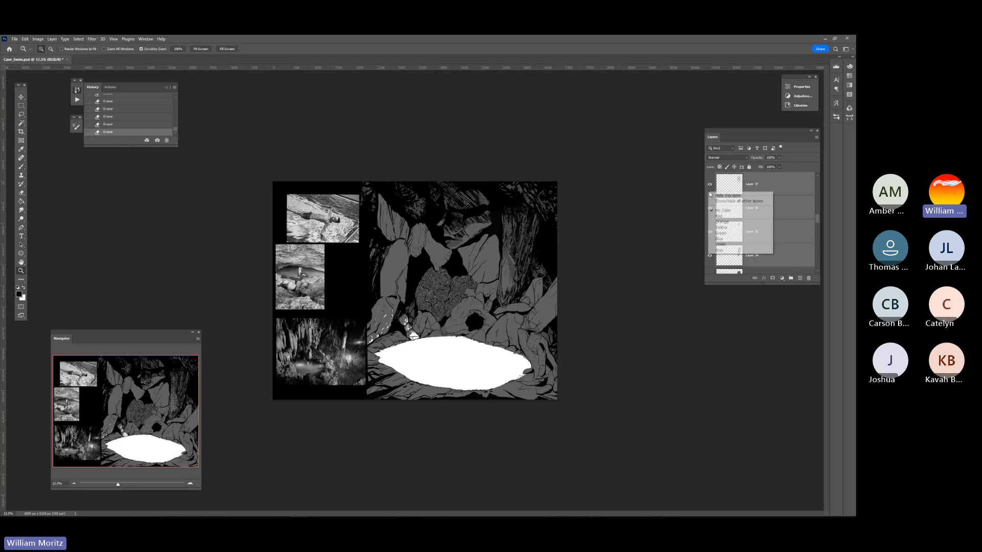
pyautogui.click(725, 216)
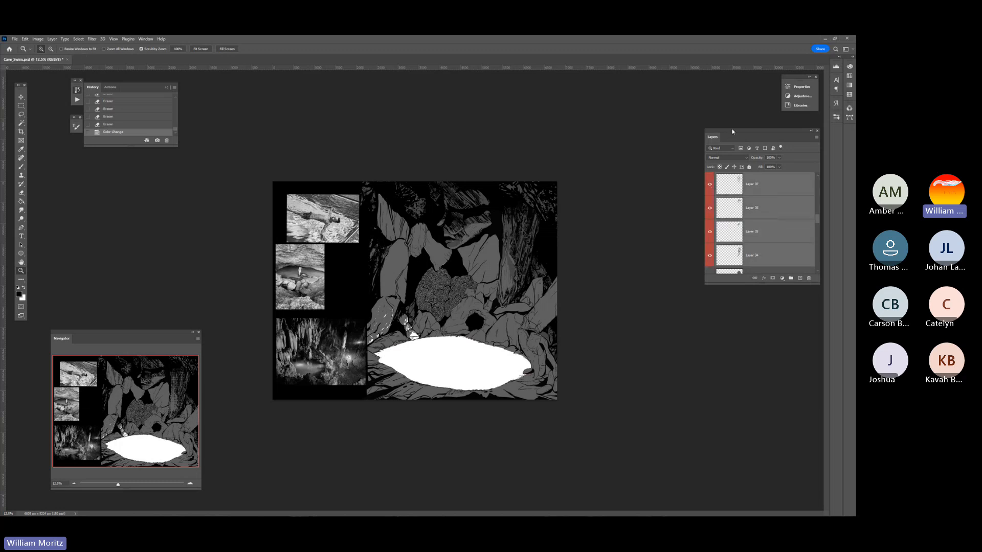
# - Enlarge the layer list and hide the four red-labelled layers to view the tall rock without its added texture
pyautogui.moveTo(732, 132); pyautogui.dragTo(621, 131)
pyautogui.moveTo(636, 283); pyautogui.dragTo(636, 434)
pyautogui.scroll(1, 632, 322)
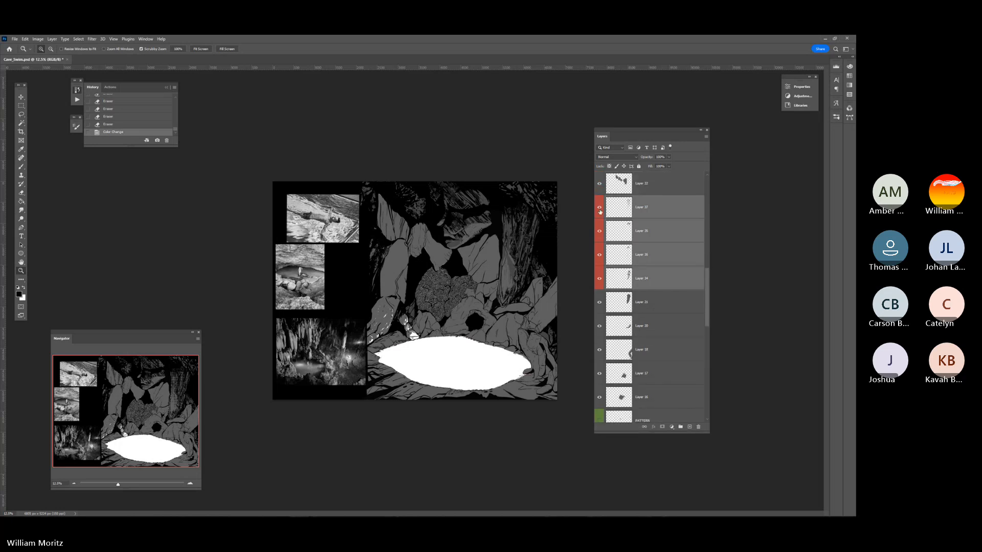
pyautogui.moveTo(600, 211); pyautogui.dragTo(596, 278)
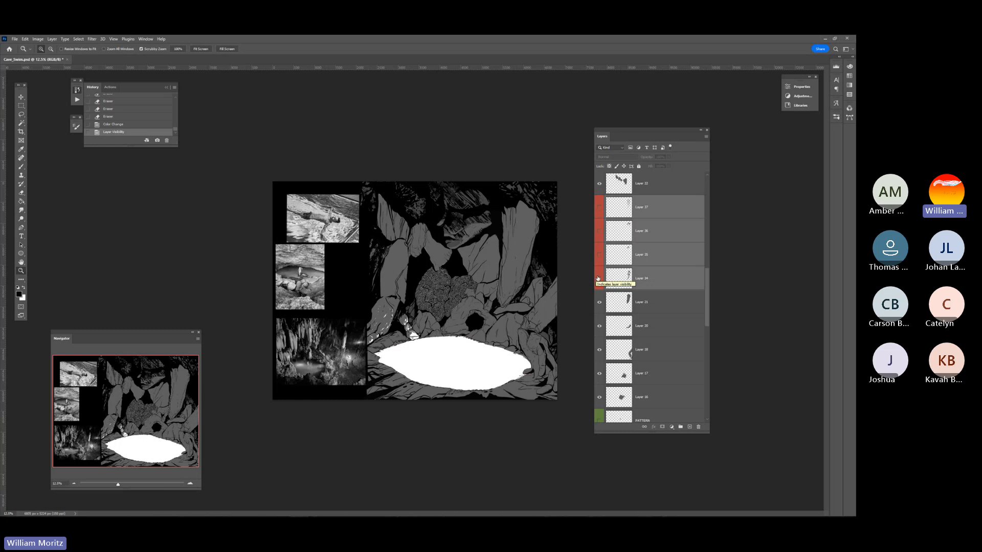
pyautogui.hotkey('ctrl', '+')
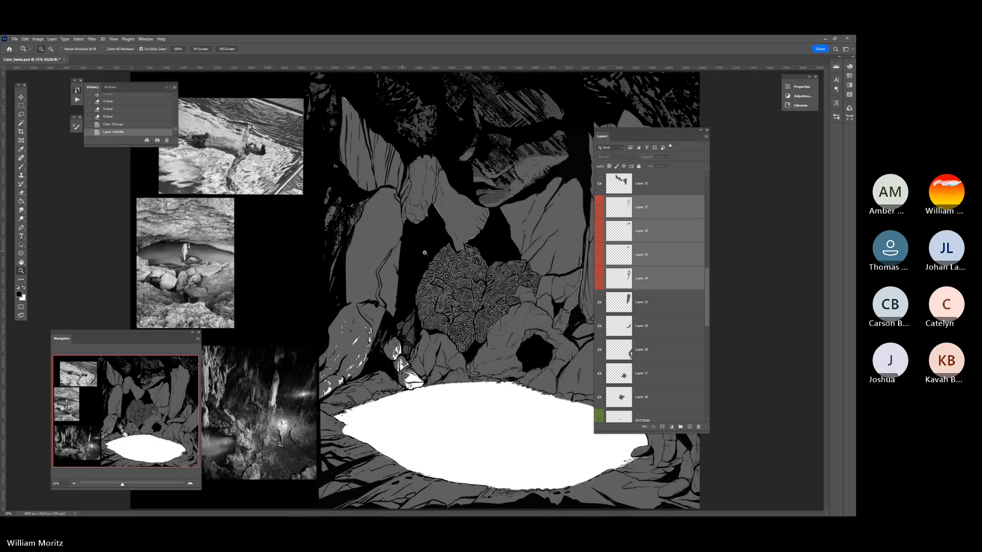
pyautogui.moveTo(631, 130); pyautogui.dragTo(416, 114)
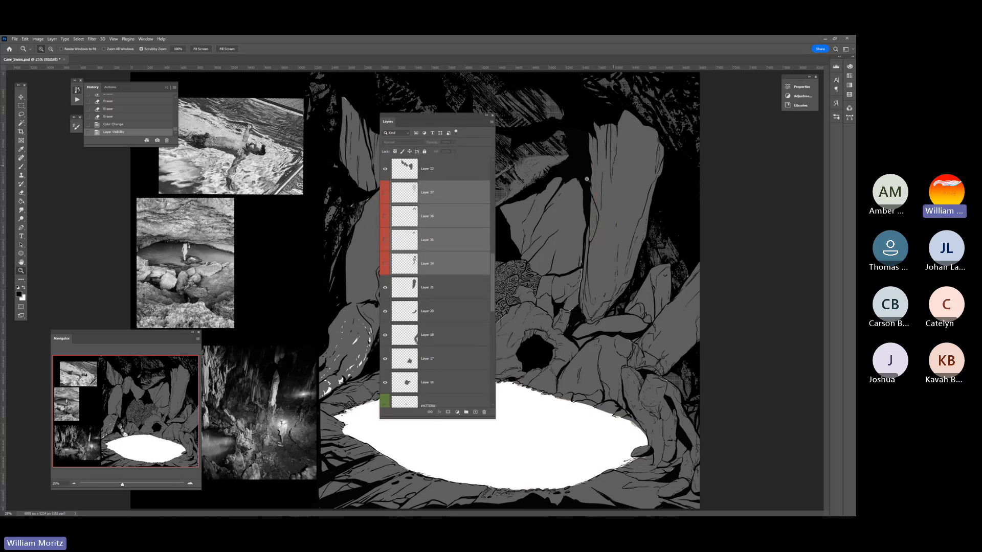
# - Show Layer 34, Layer 35, Layer 36 and Layer 37 one after another to review what each adds to the tall rock
pyautogui.click(385, 264)
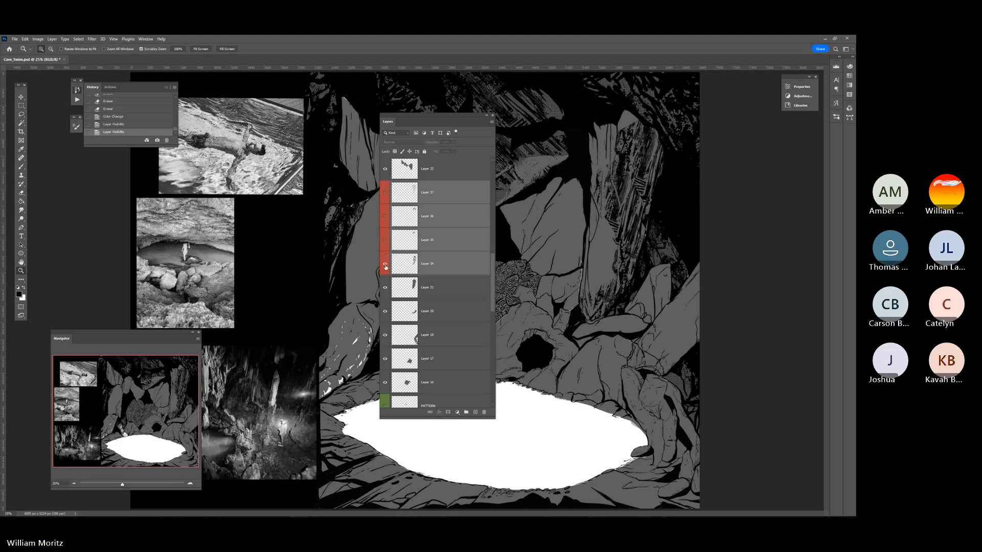
pyautogui.click(385, 264)
pyautogui.click(386, 264)
pyautogui.click(385, 241)
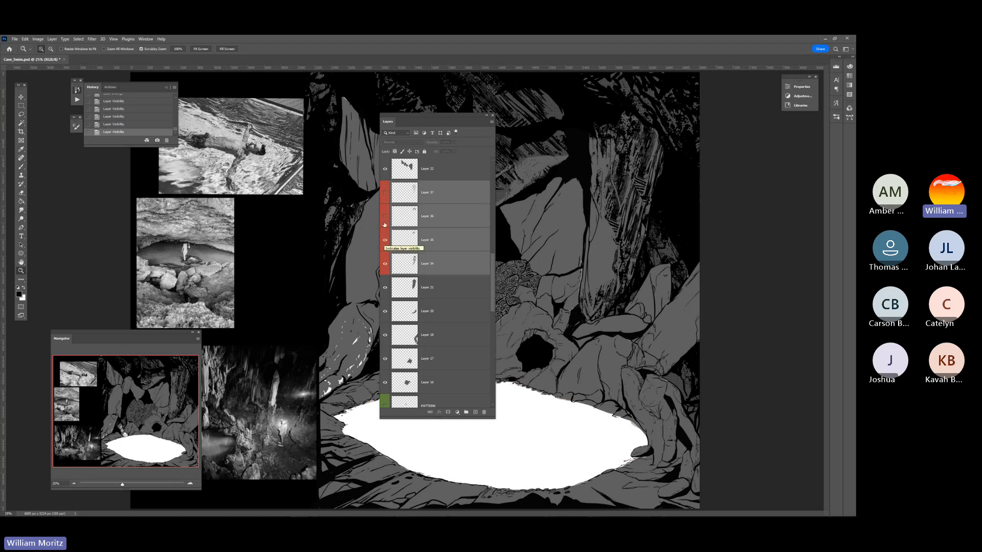
pyautogui.click(385, 217)
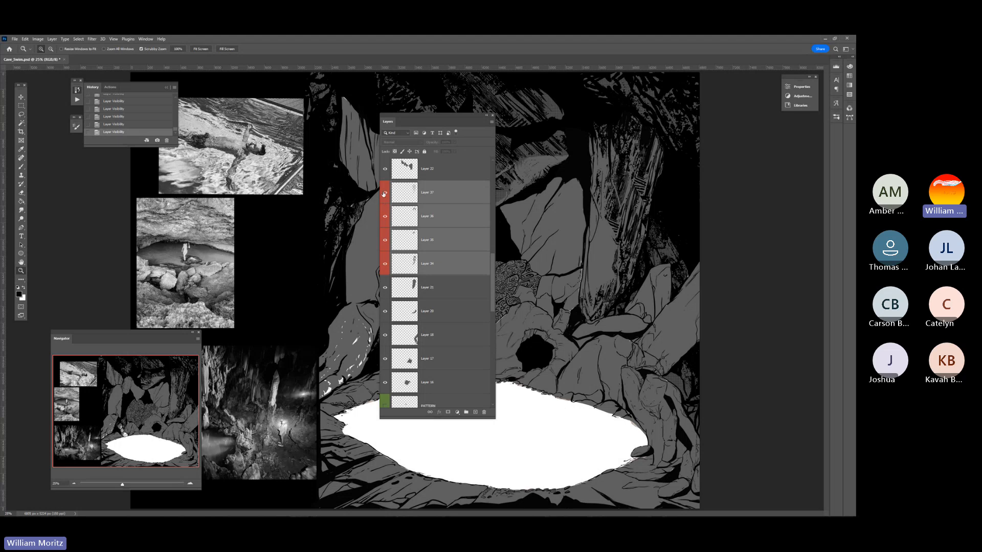
pyautogui.click(385, 193)
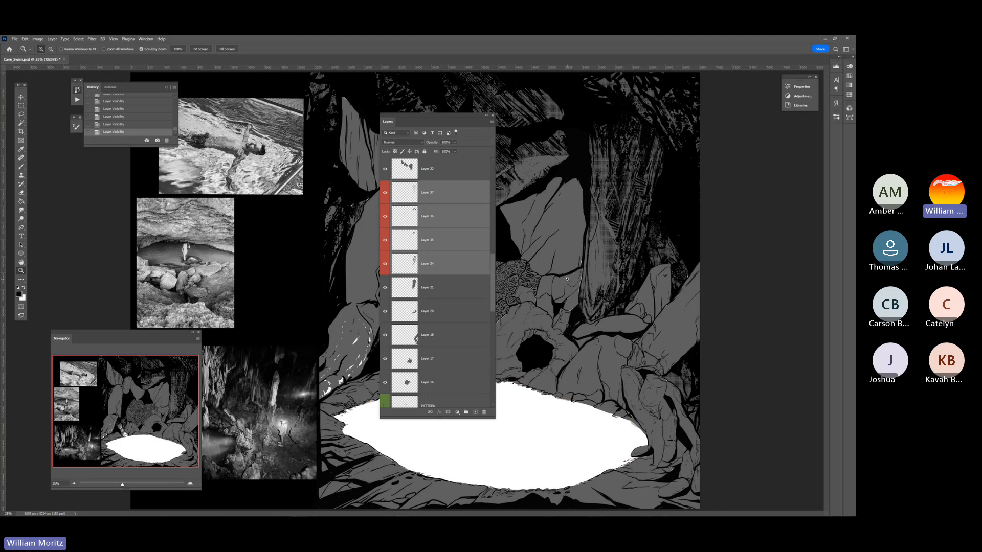
# - Move the layer list clear of the illustration and save Cave_Swim.psd
pyautogui.moveTo(430, 116); pyautogui.dragTo(373, 120)
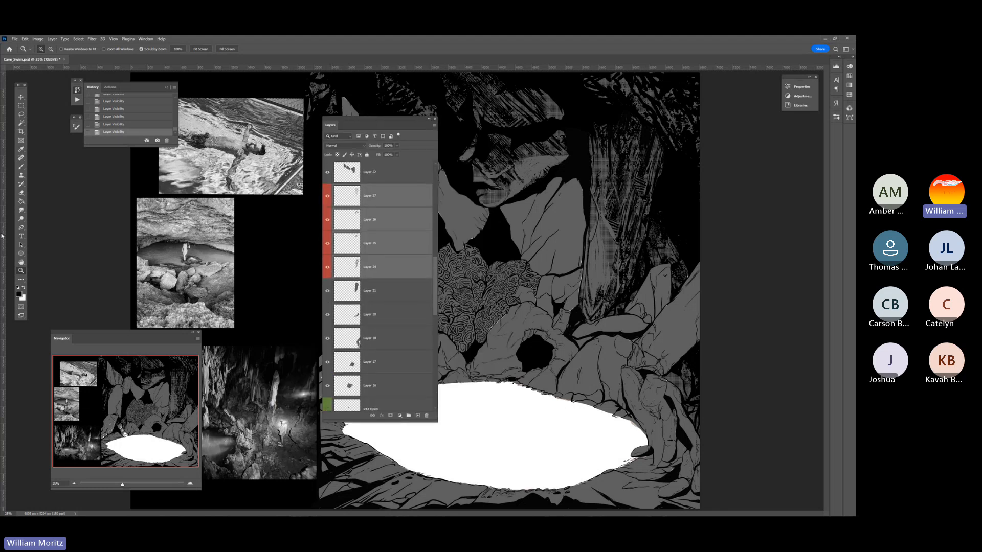
pyautogui.keyDown('alt'); pyautogui.click(597, 252); pyautogui.keyUp('alt')
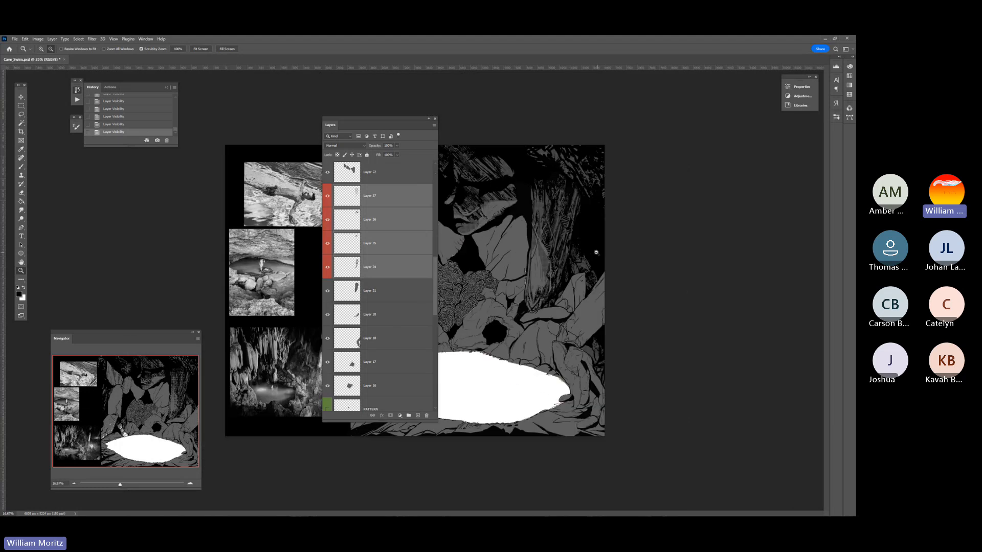
pyautogui.click(596, 254)
pyautogui.click(563, 229)
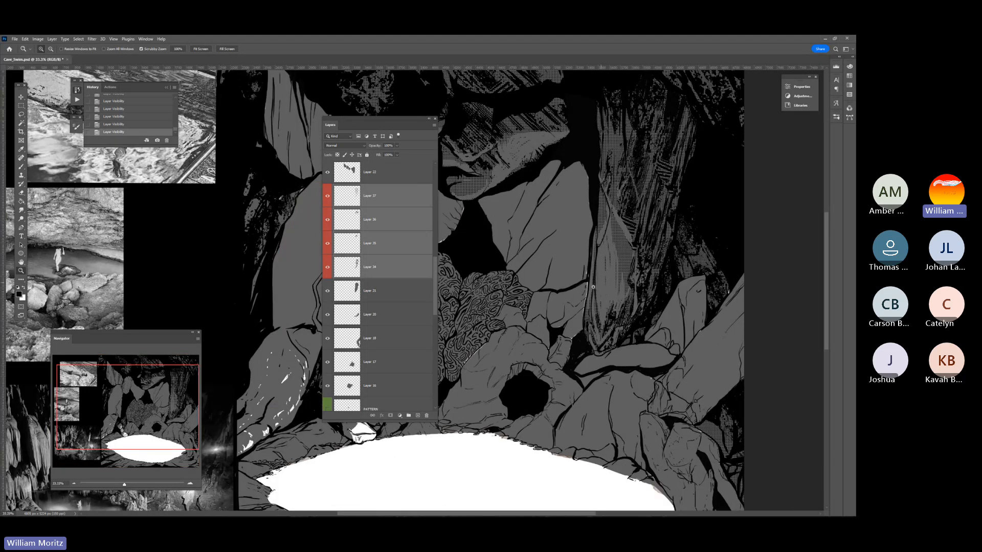
pyautogui.keyDown('alt'); pyautogui.click(614, 279); pyautogui.keyUp('alt')
pyautogui.keyDown('alt'); pyautogui.click(615, 278); pyautogui.keyUp('alt')
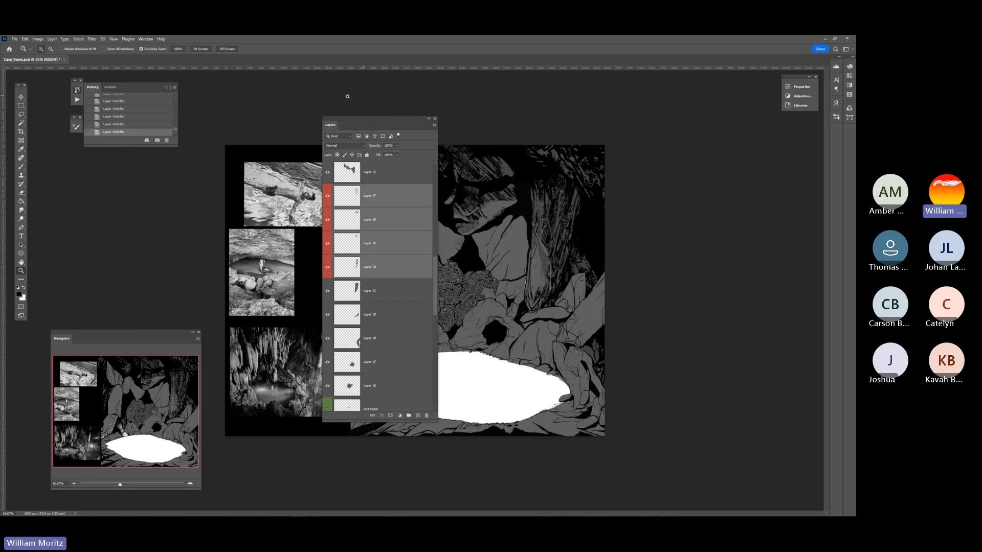
pyautogui.moveTo(362, 122); pyautogui.dragTo(687, 137)
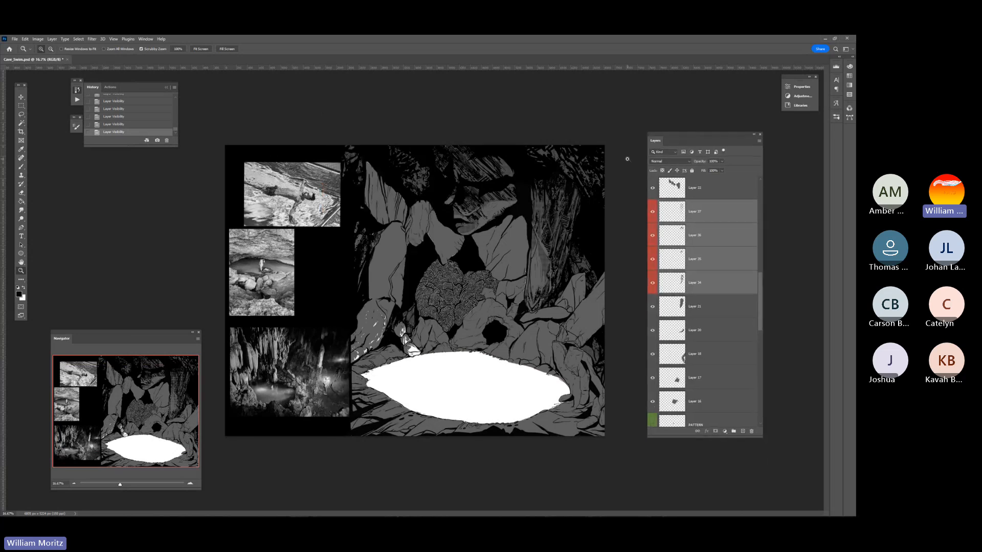
pyautogui.hotkey('ctrl', 's')
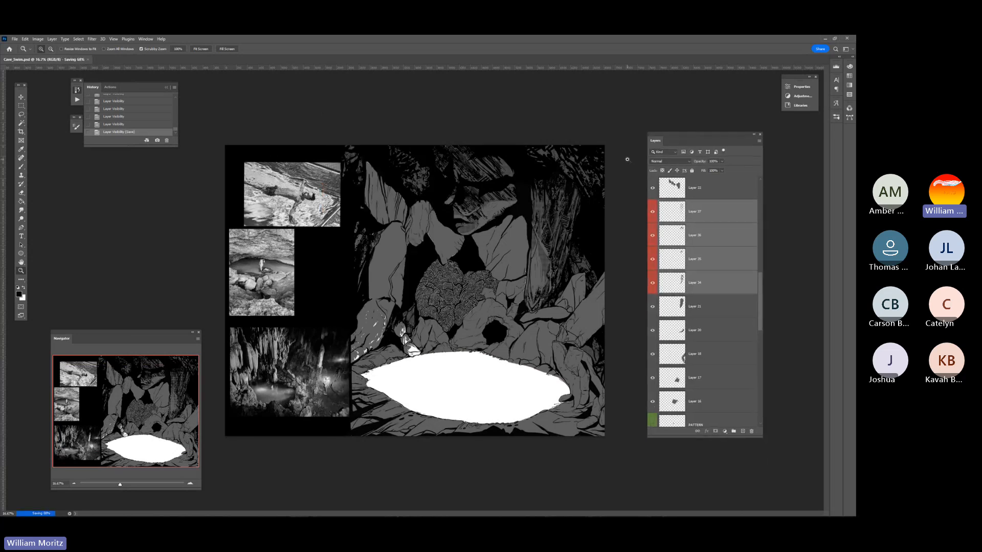